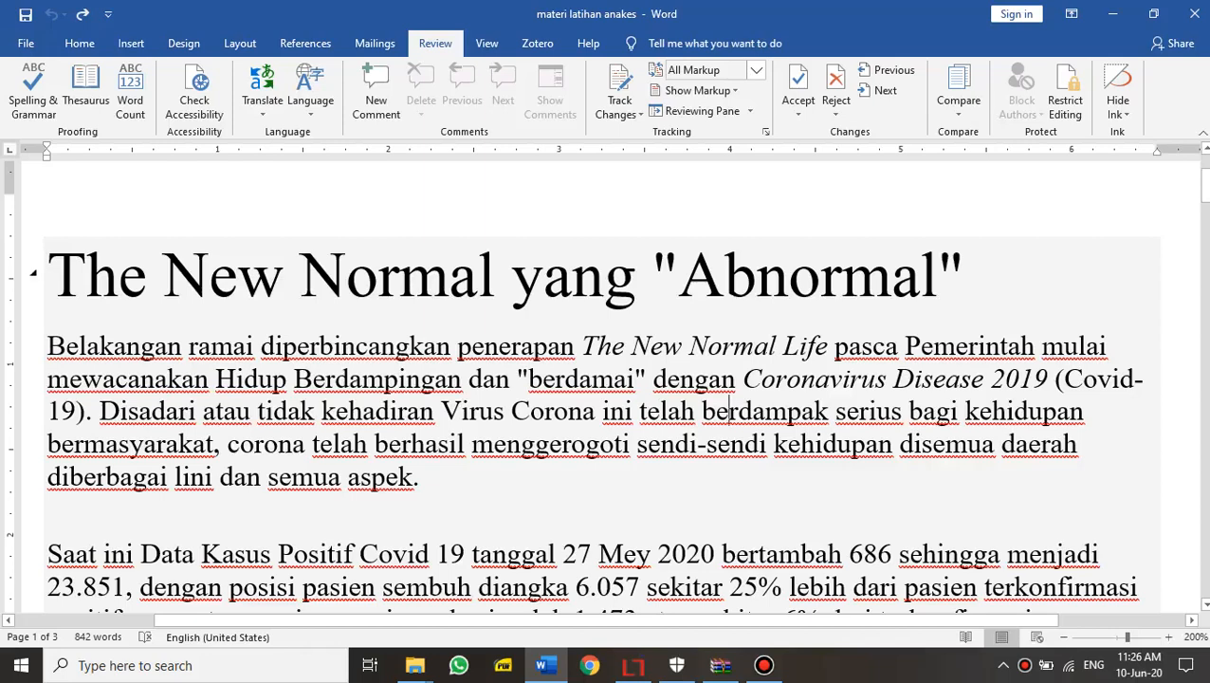
Turn on Track Changes for the document
left_click(79, 43)
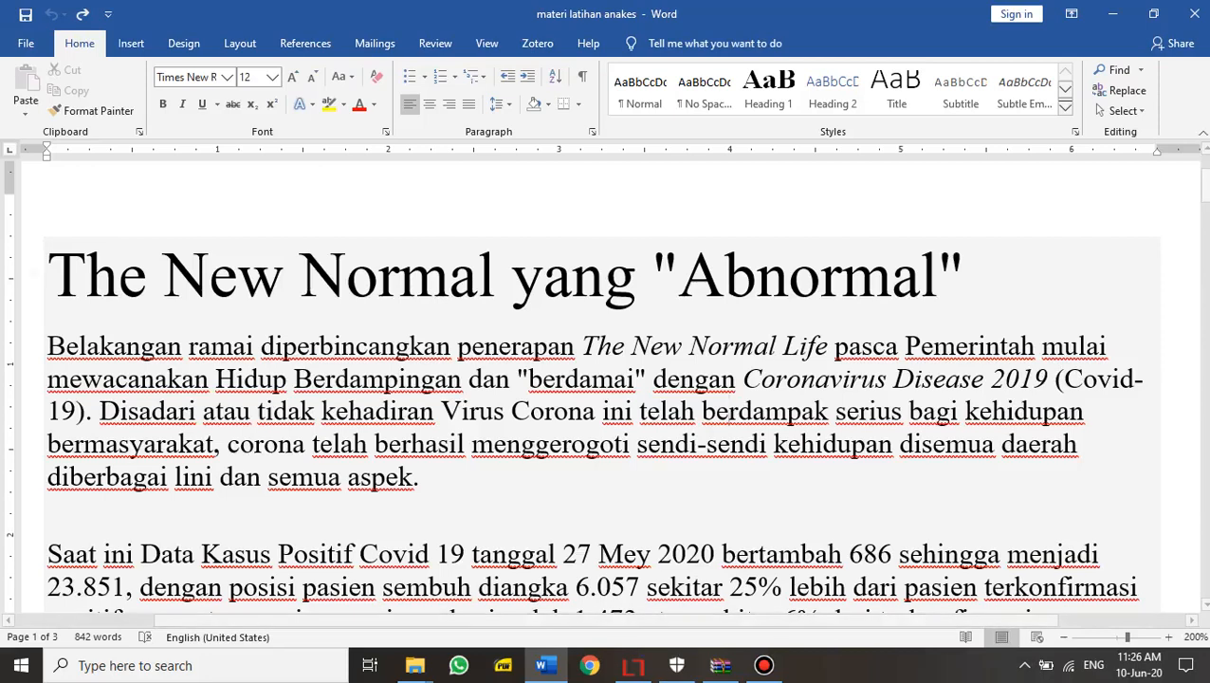
left_click(346, 276)
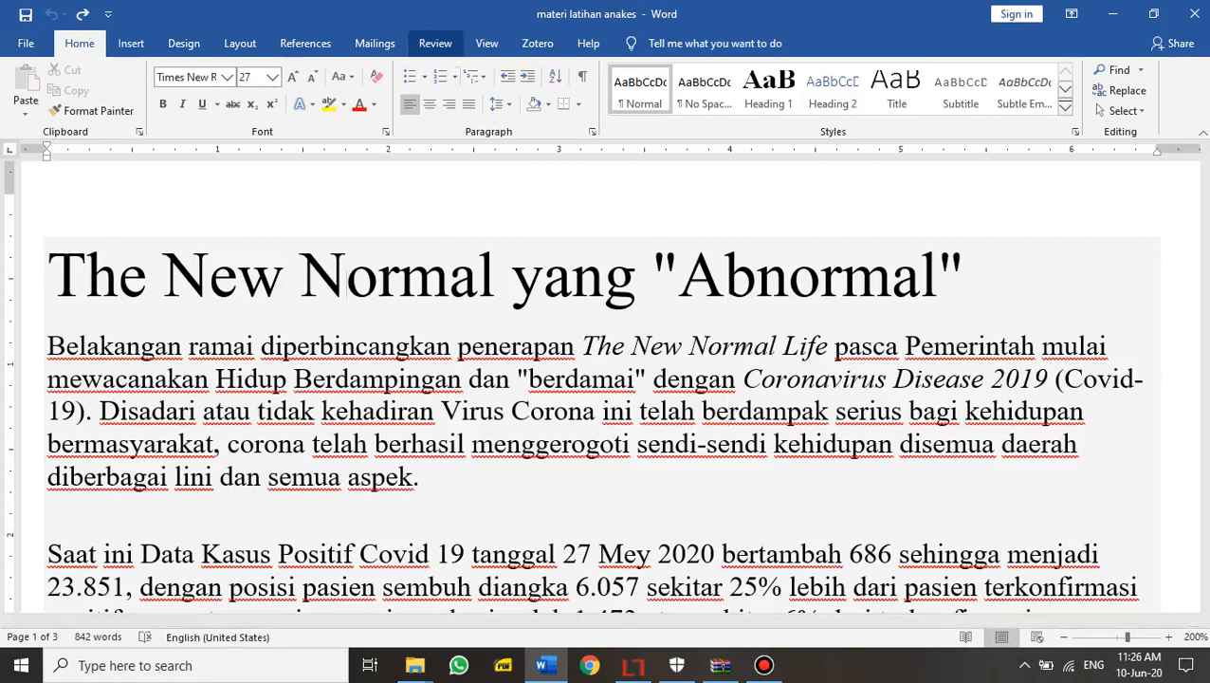
left_click(435, 43)
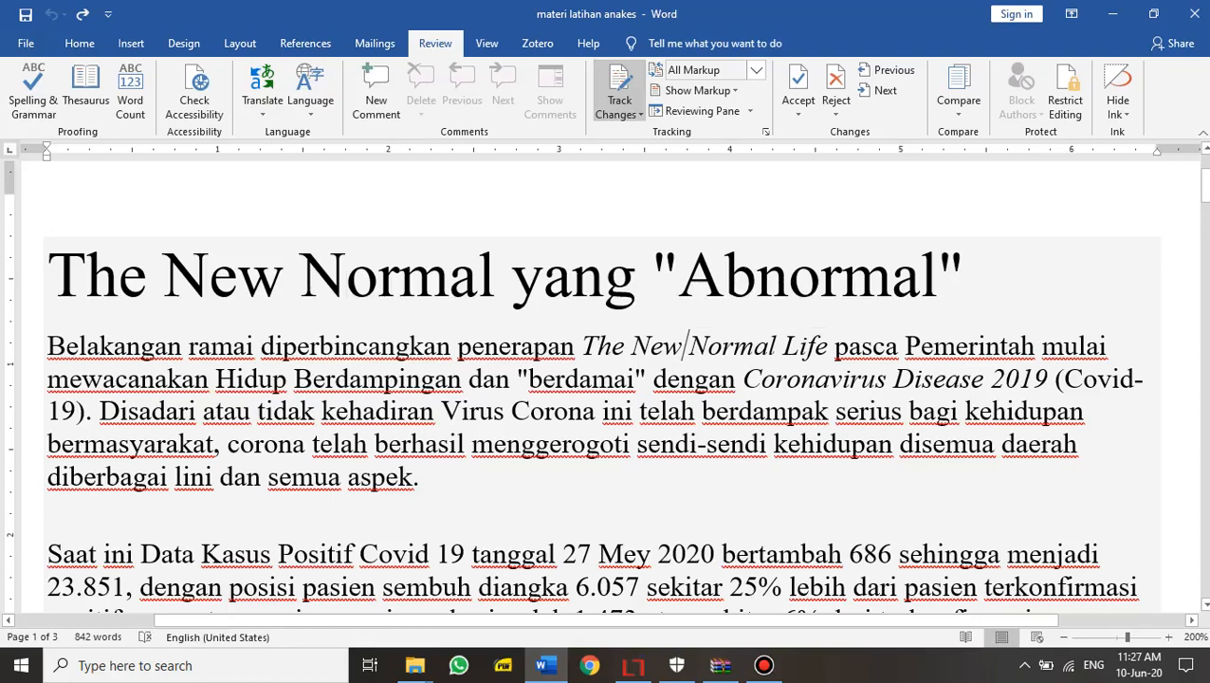
Exclude the entire document's text from spelling and grammar checking
key("ctrl+a")
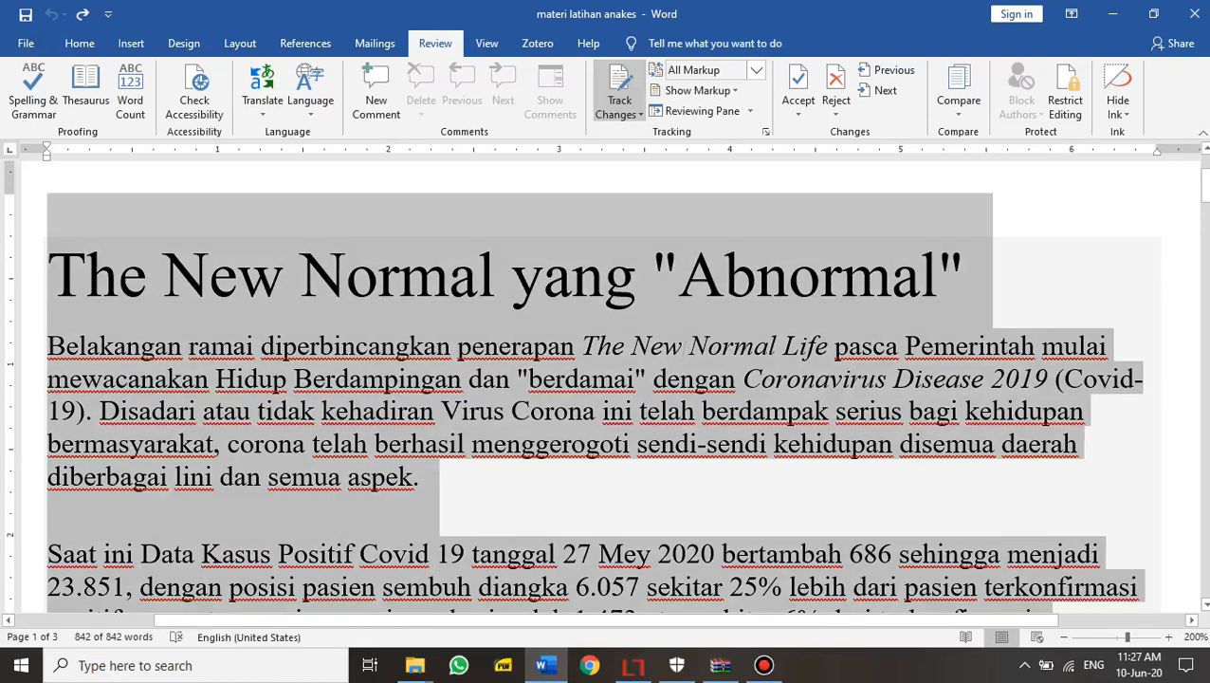
left_click(248, 636)
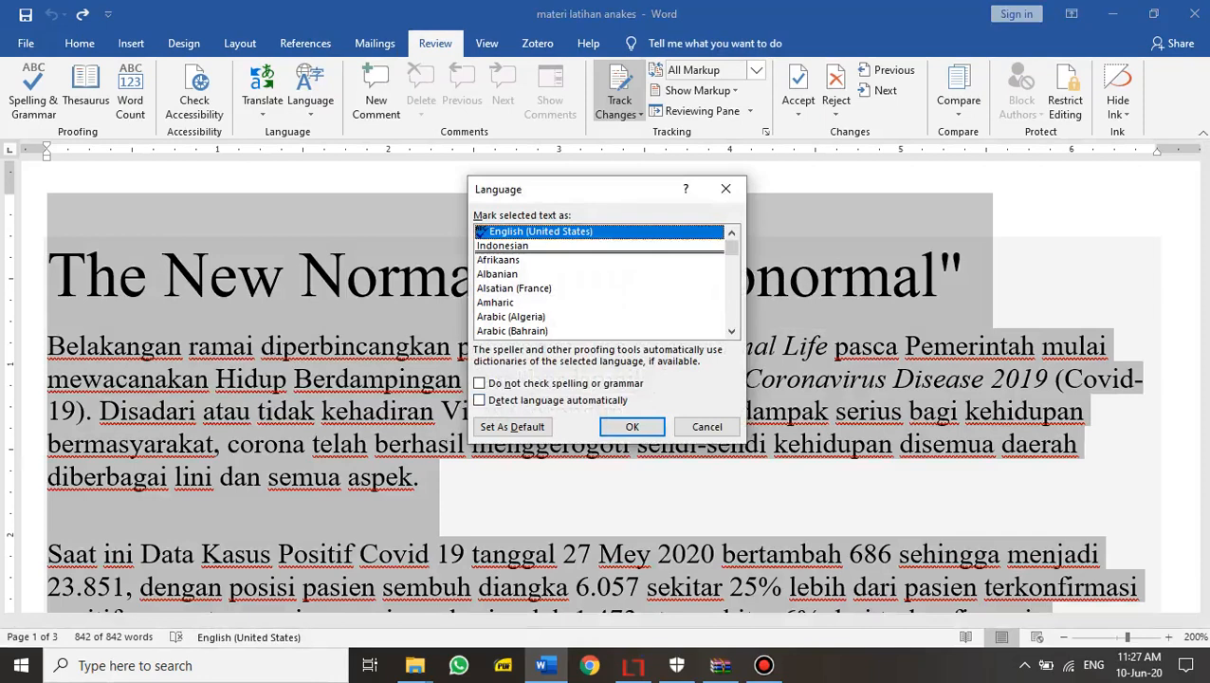
left_click(479, 384)
left_click(632, 427)
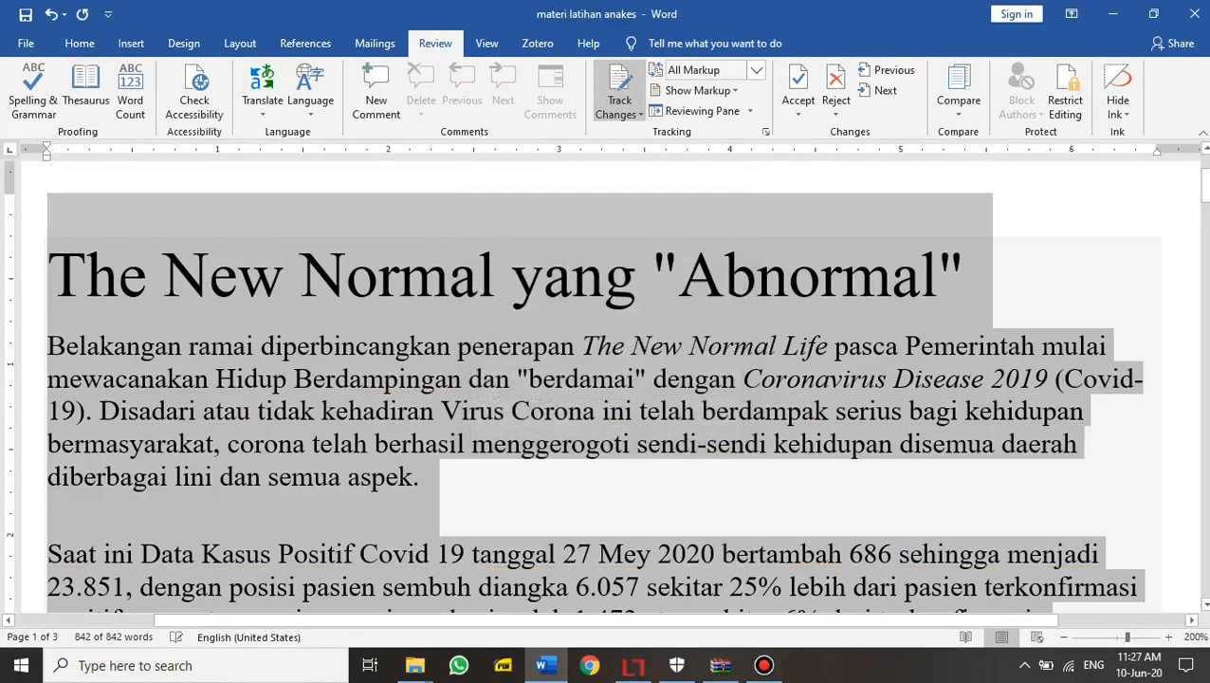
left_click(614, 379)
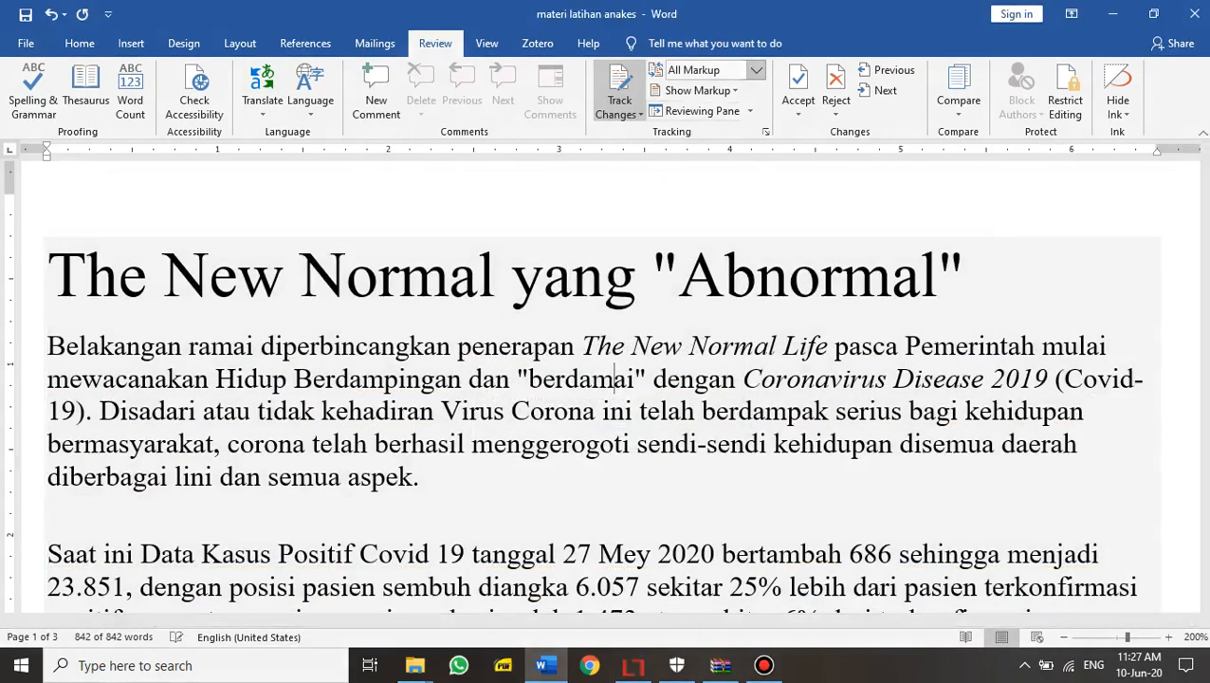
Set the display of tracked changes to No Markup
left_click(756, 70)
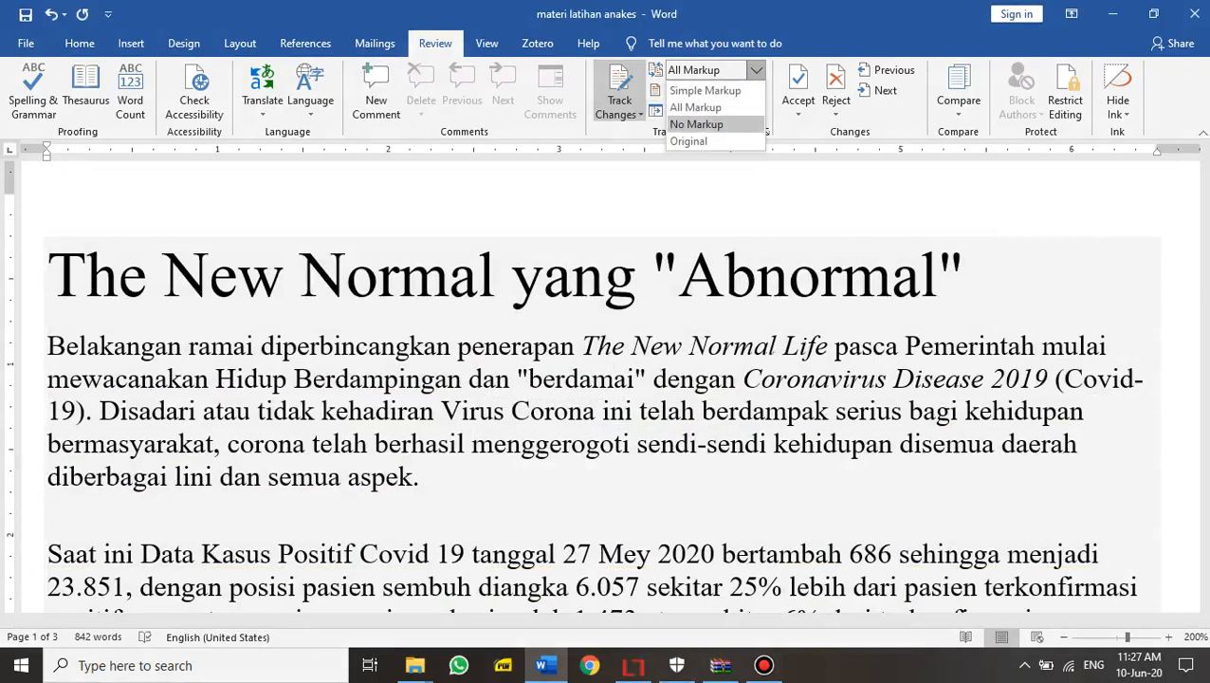
left_click(696, 124)
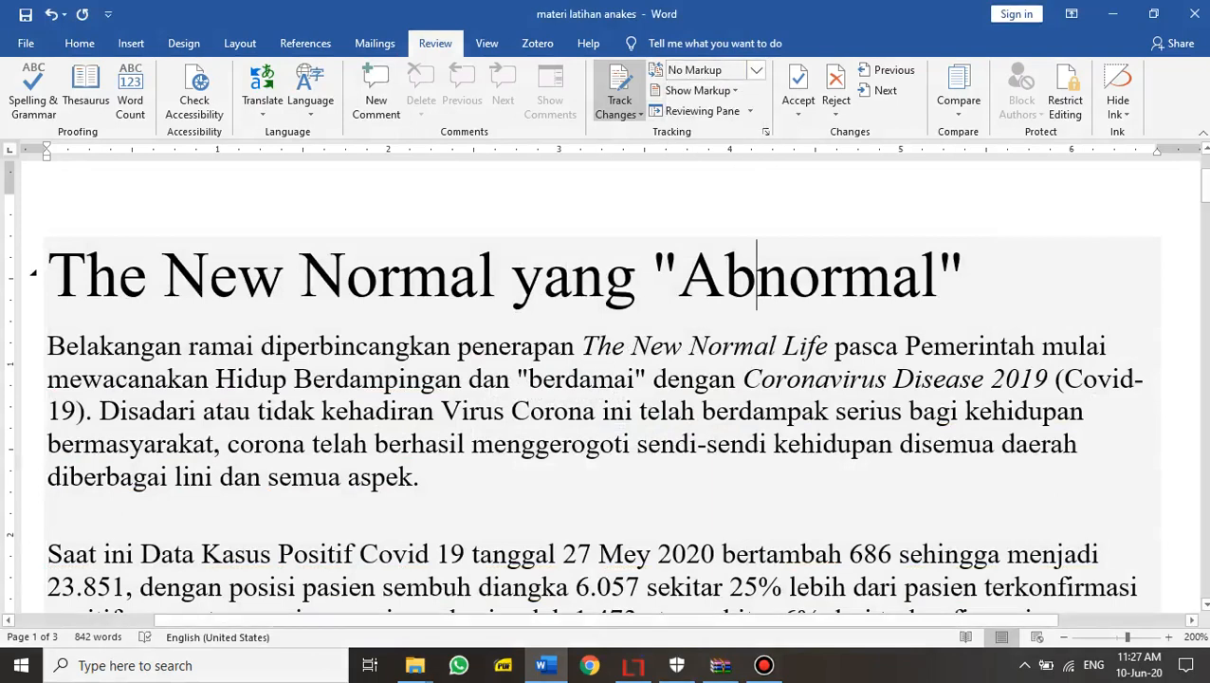
Italicize the phrase "The New Normal" in the article title
left_click_drag(510, 275, 47, 275)
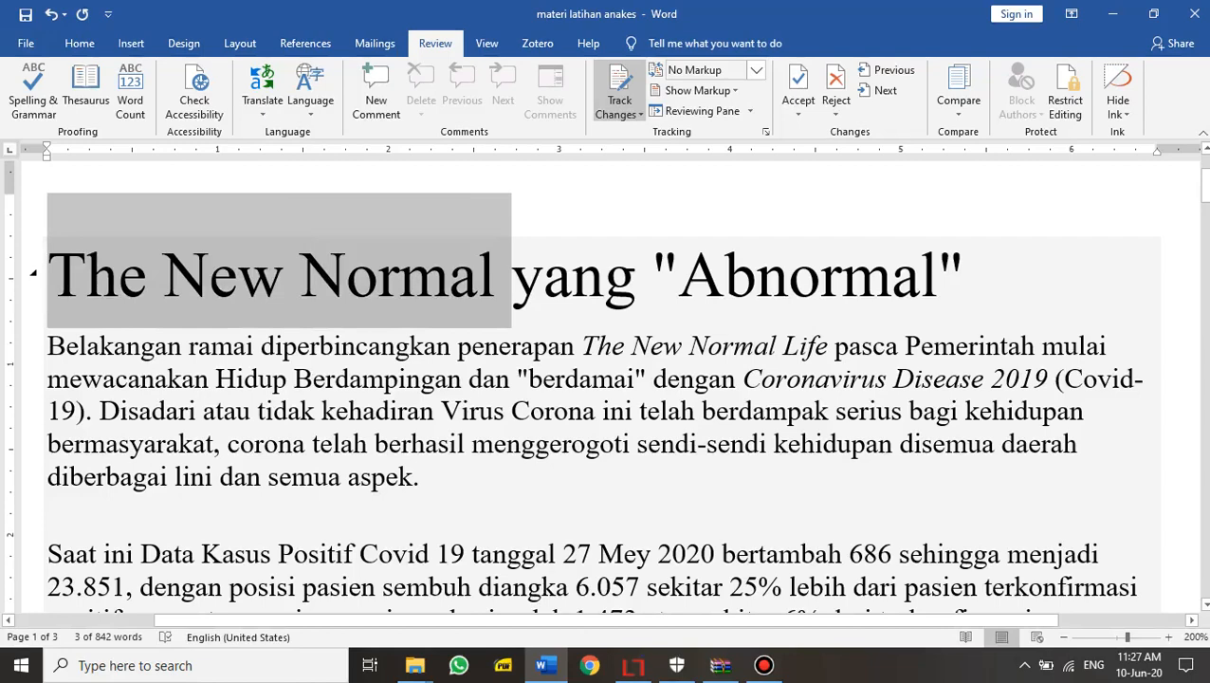
left_click(785, 275)
left_click_drag(49, 275, 512, 275)
key("ctrl+i")
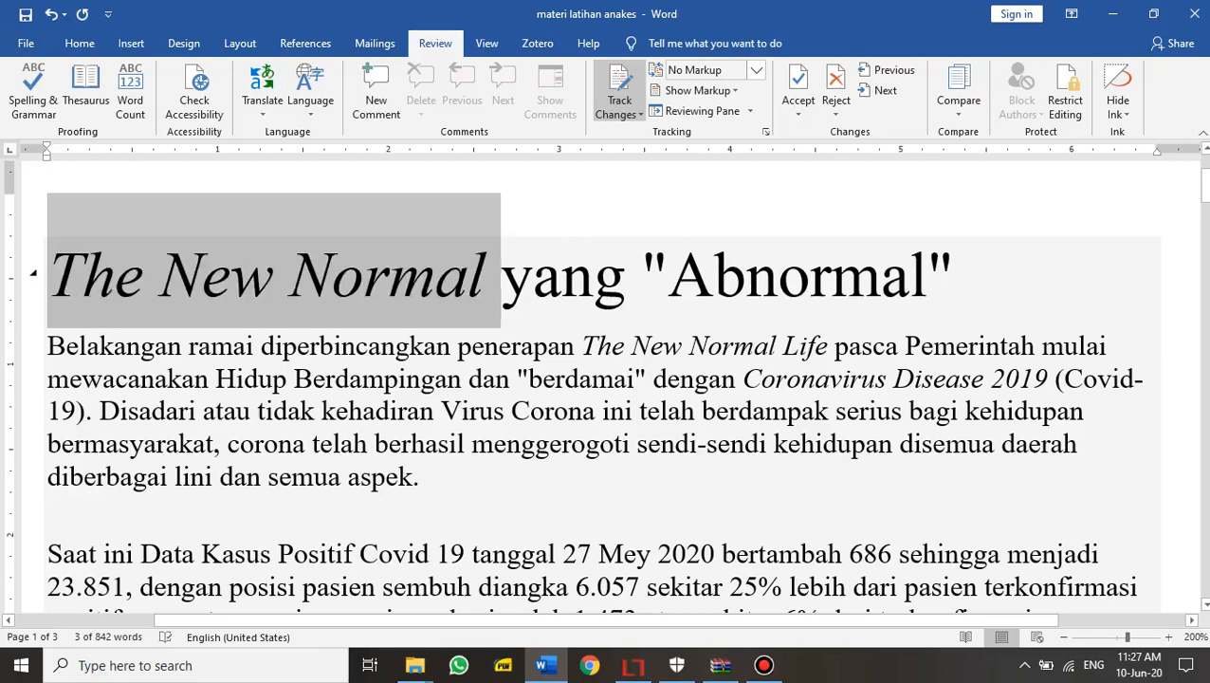
Remove the opening and closing quotation marks around "Abnormal" in the title
left_click(668, 275)
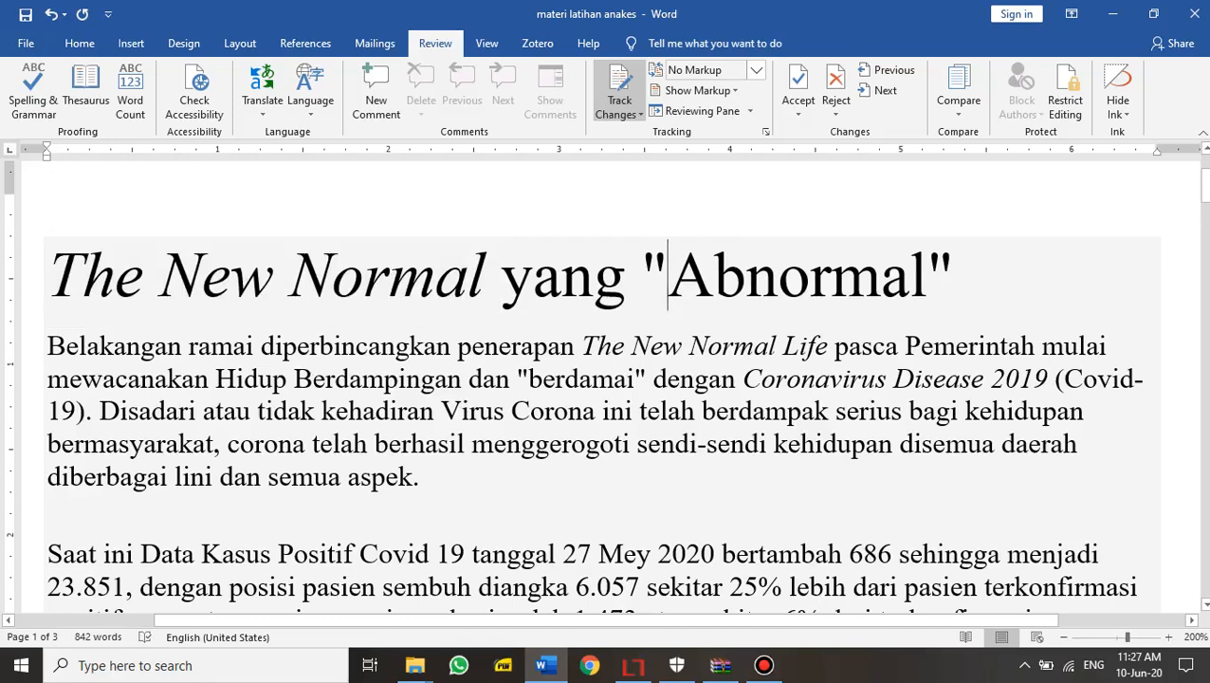
key("BackSpace")
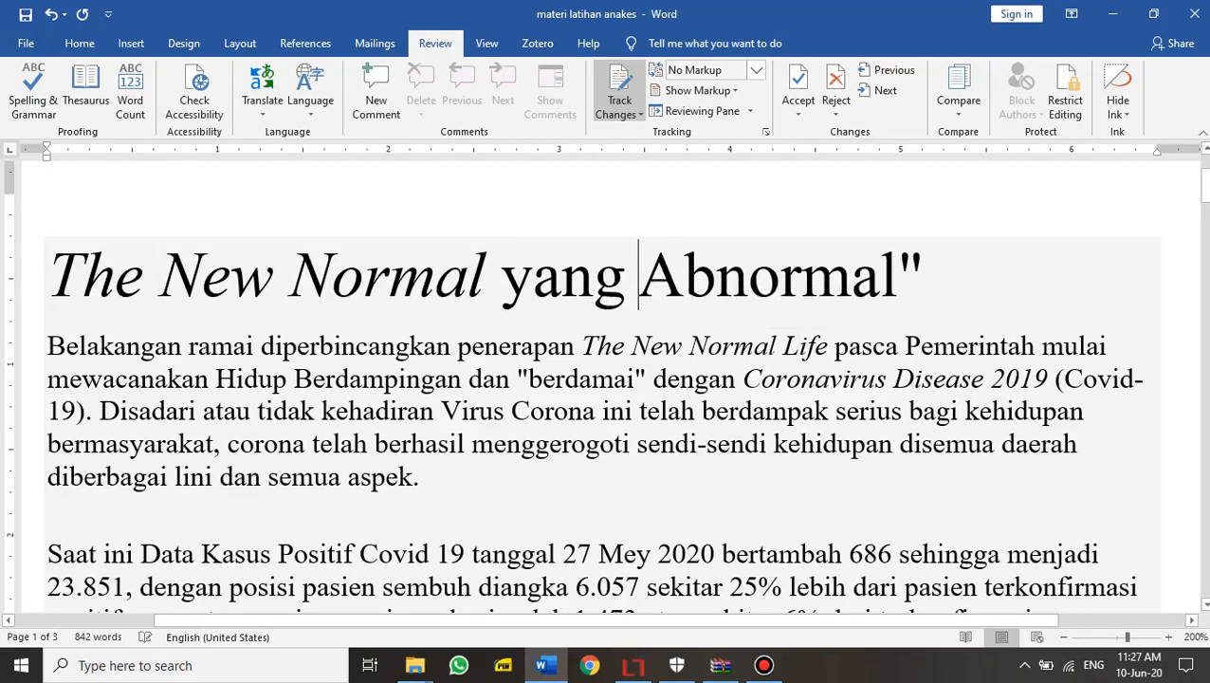
left_click(922, 275)
key("BackSpace")
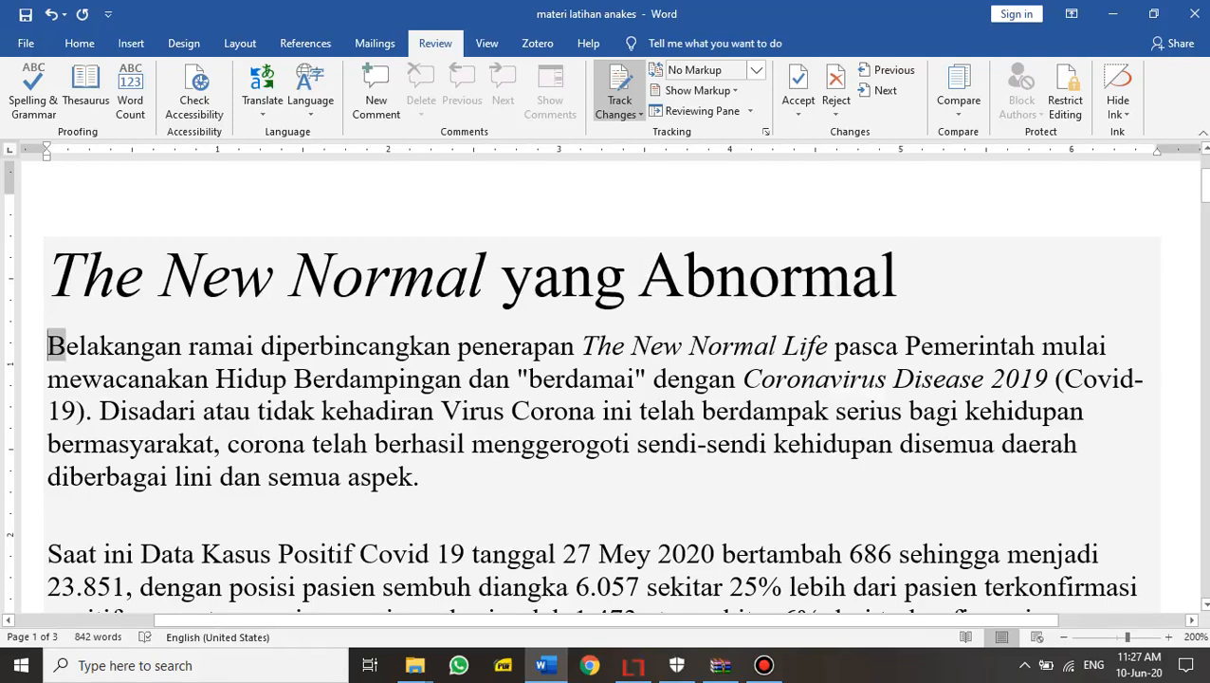
left_click_drag(47, 346, 440, 517)
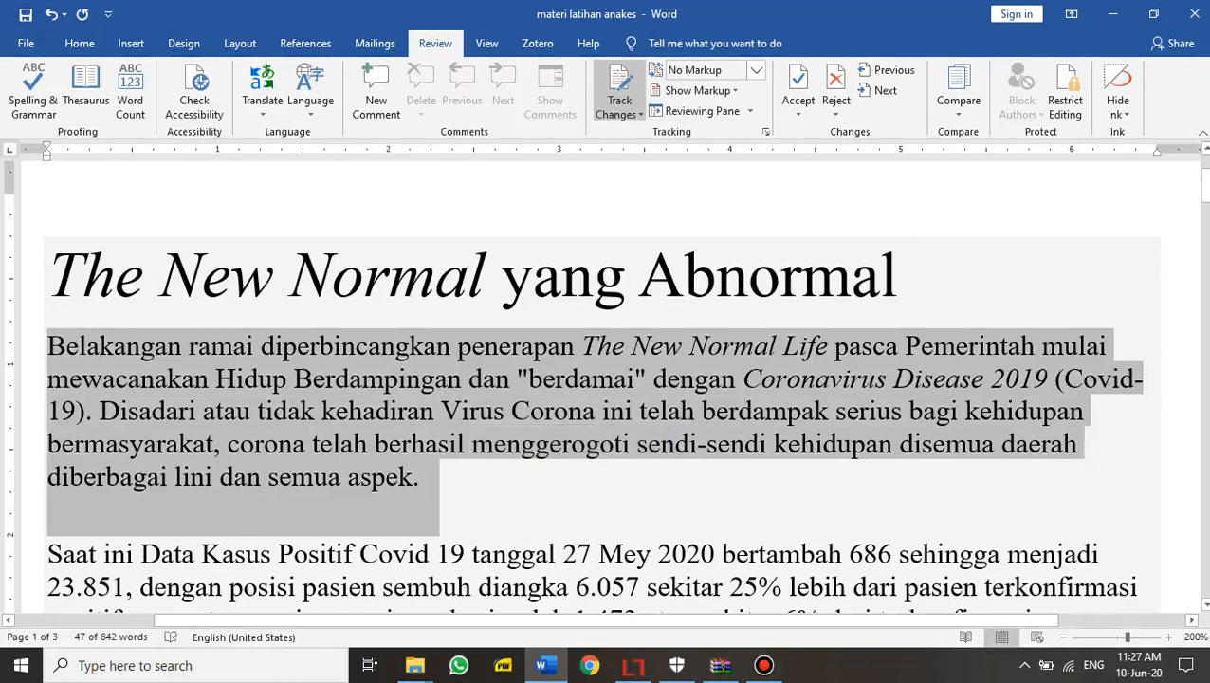
left_click(571, 444)
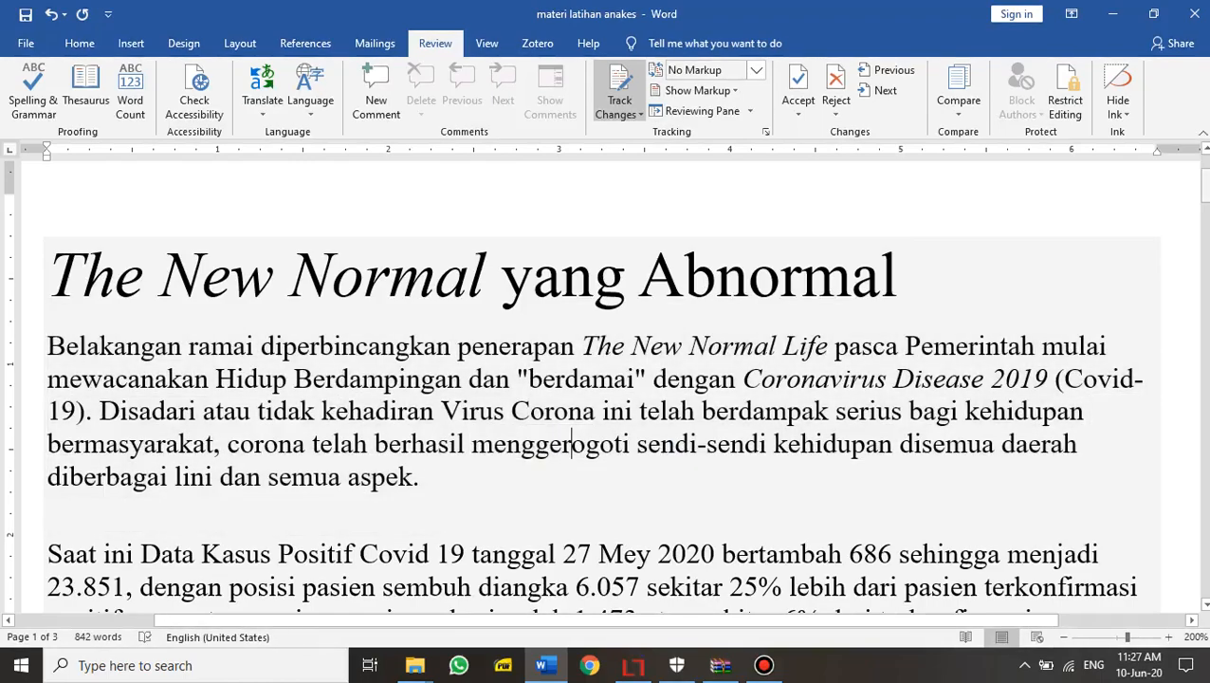
left_click_drag(1205, 186, 1205, 502)
scroll(602, 384, "down", 2)
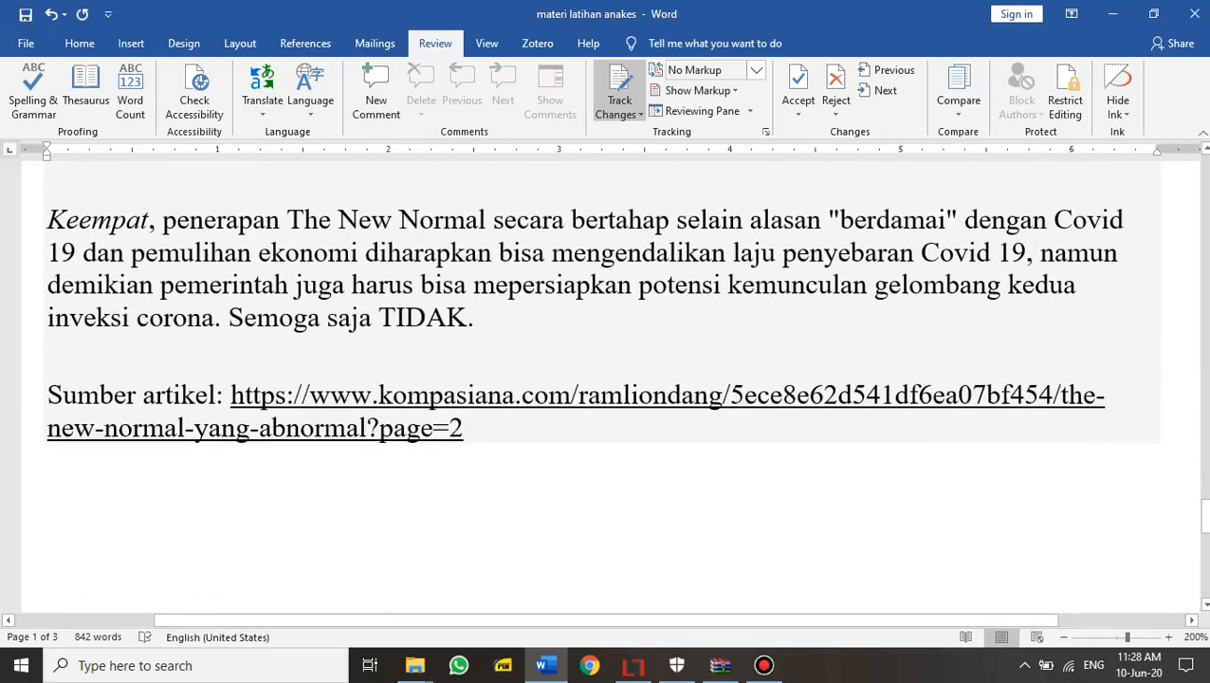
left_click_drag(1205, 515, 1205, 182)
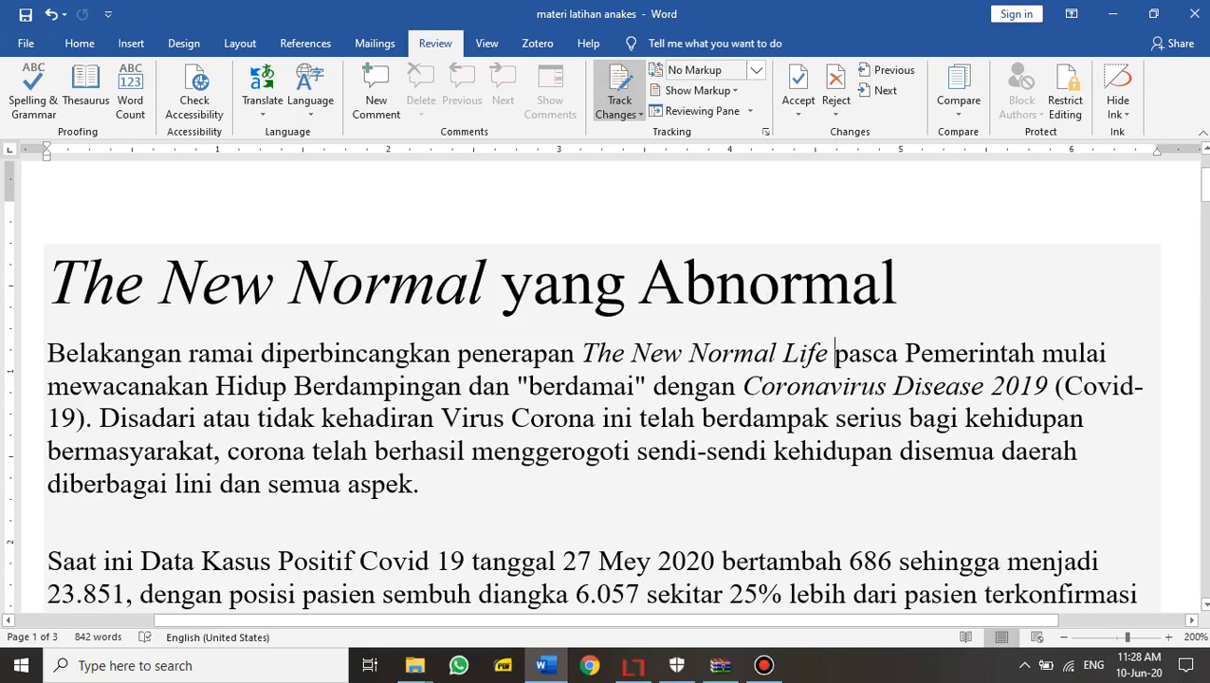
Replace the word "pasca" with "setelah" in the first sentence of the opening paragraph
double_click(864, 353)
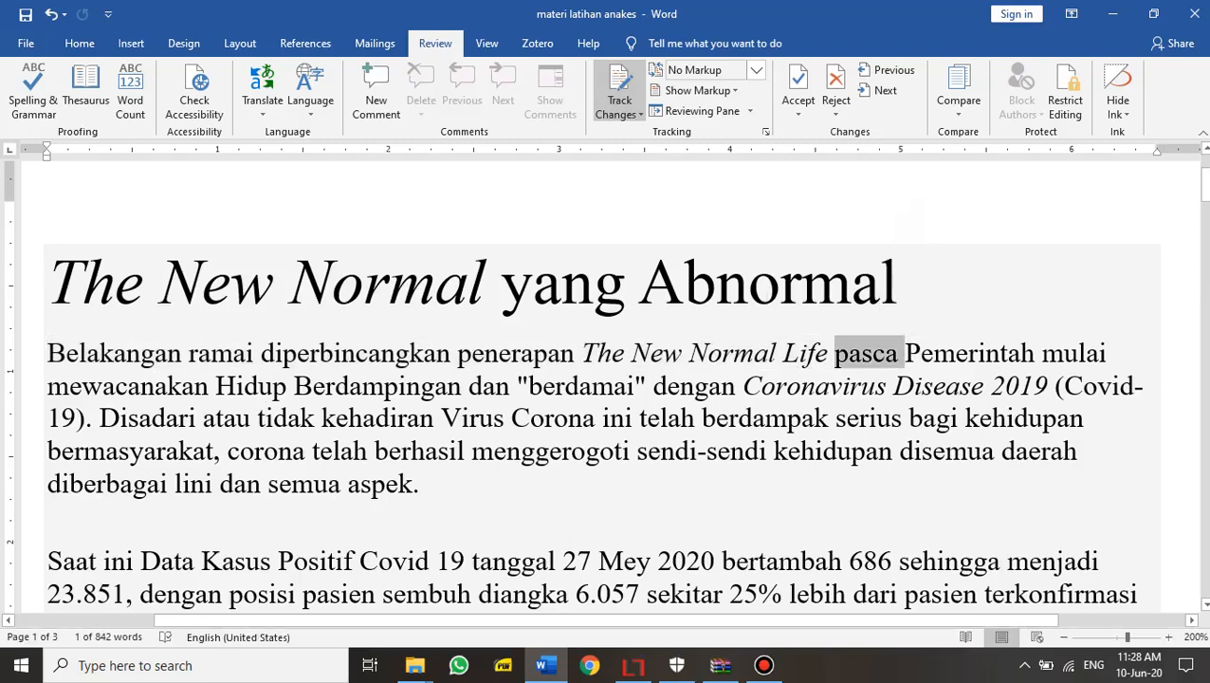
type("sete")
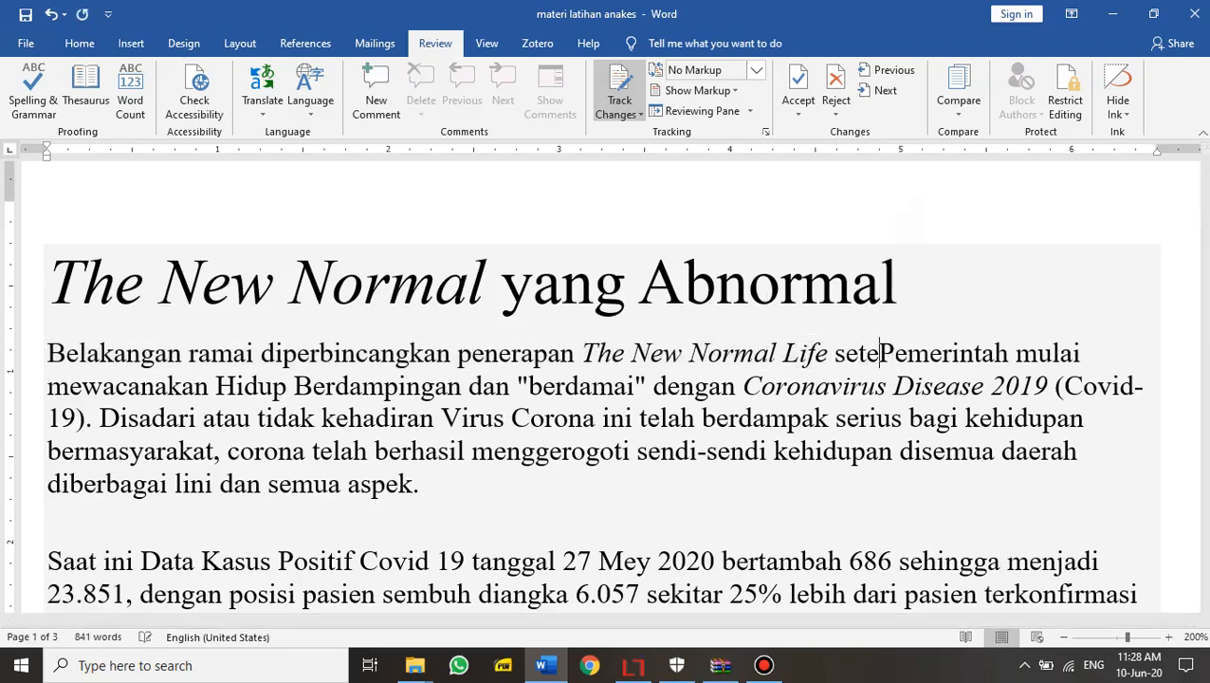
type("lah")
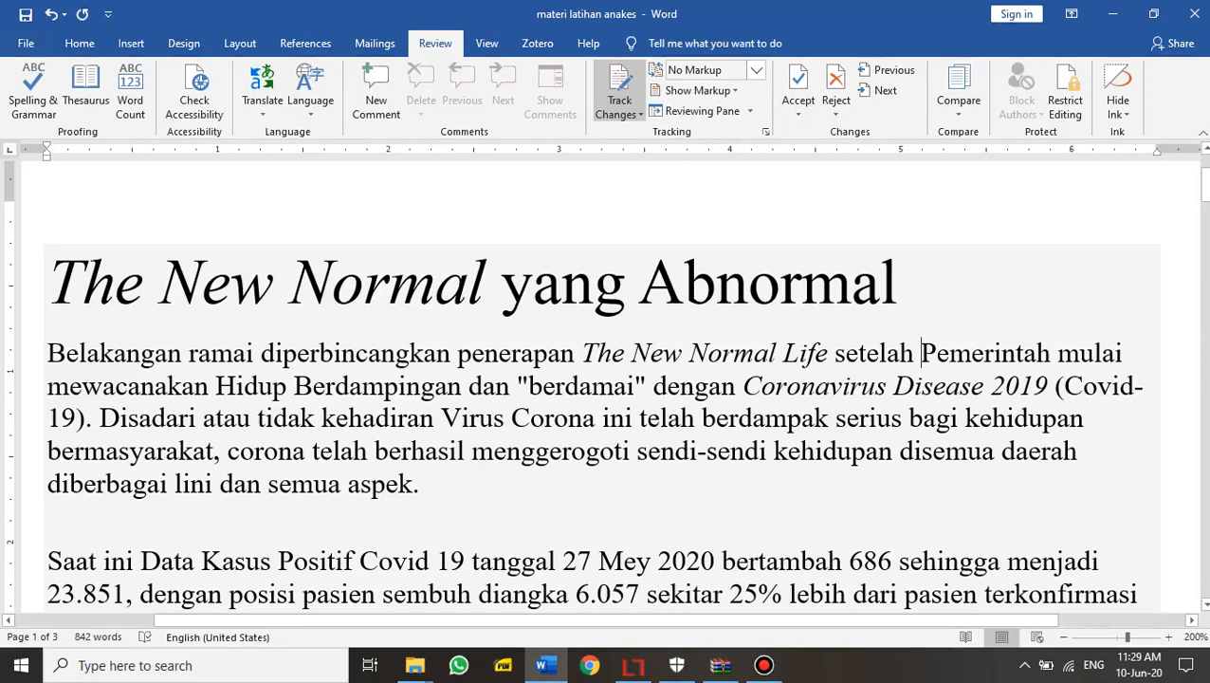
Change "Hidup Berdampingan" to lowercase "hidup berdampingan" in the opening paragraph
left_click_drag(216, 385, 234, 386)
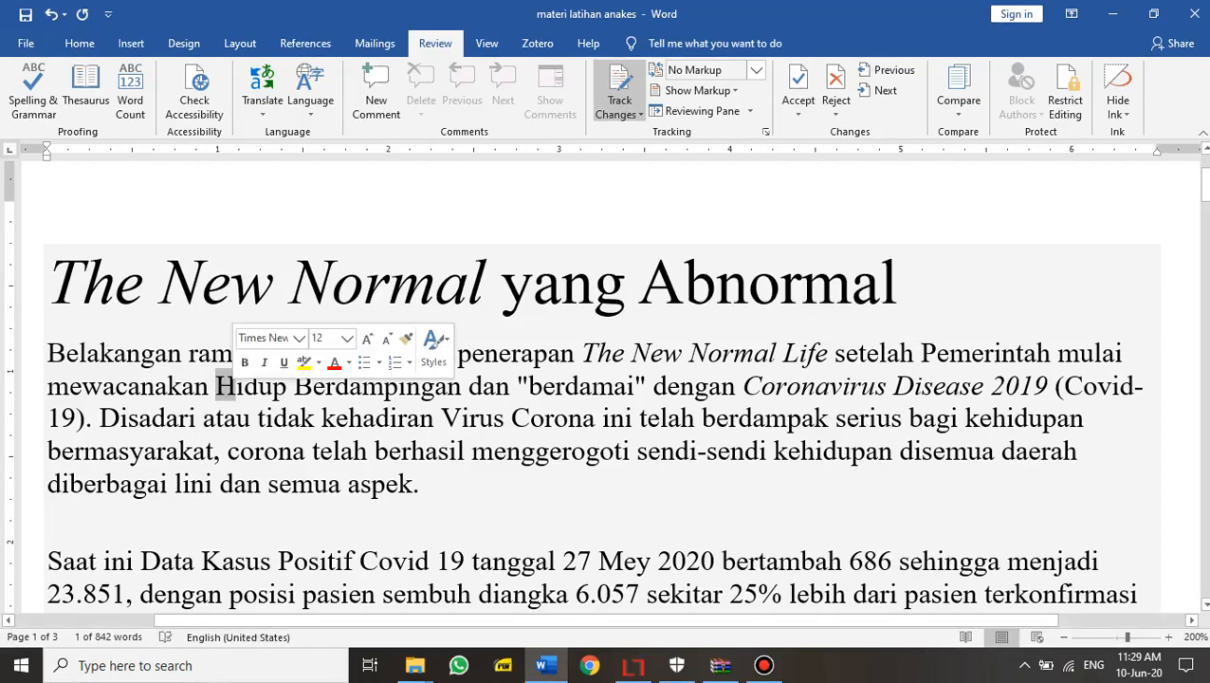
type("h")
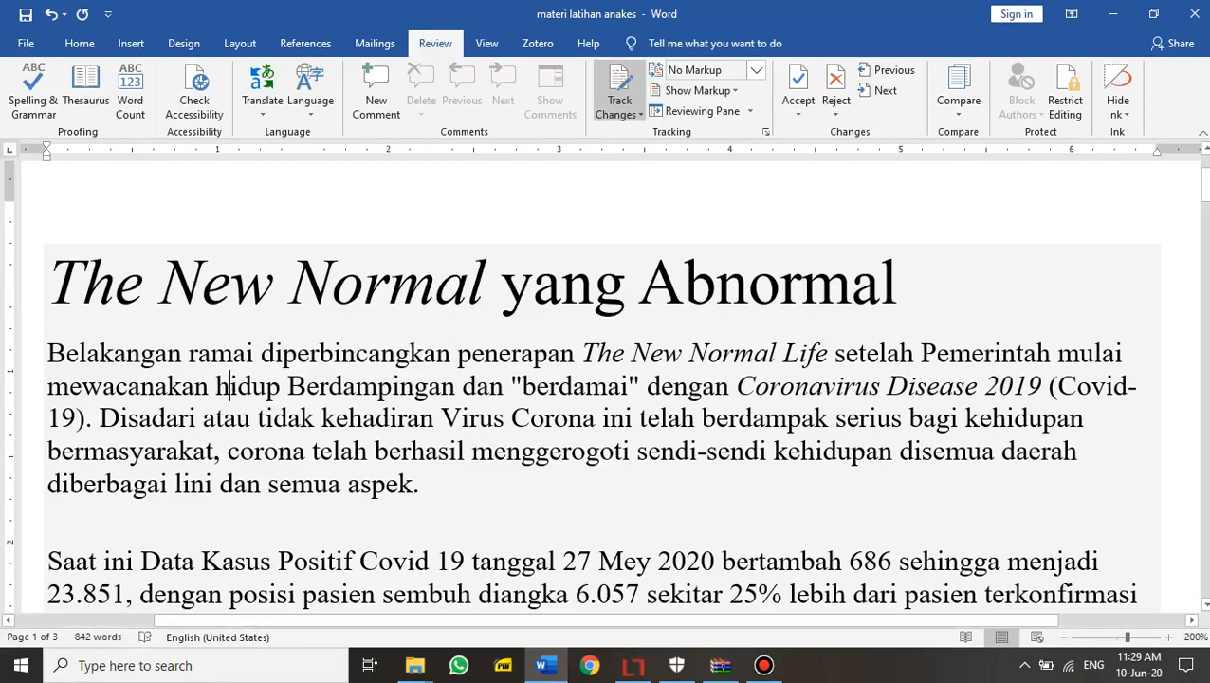
left_click_drag(287, 386, 302, 386)
type("b")
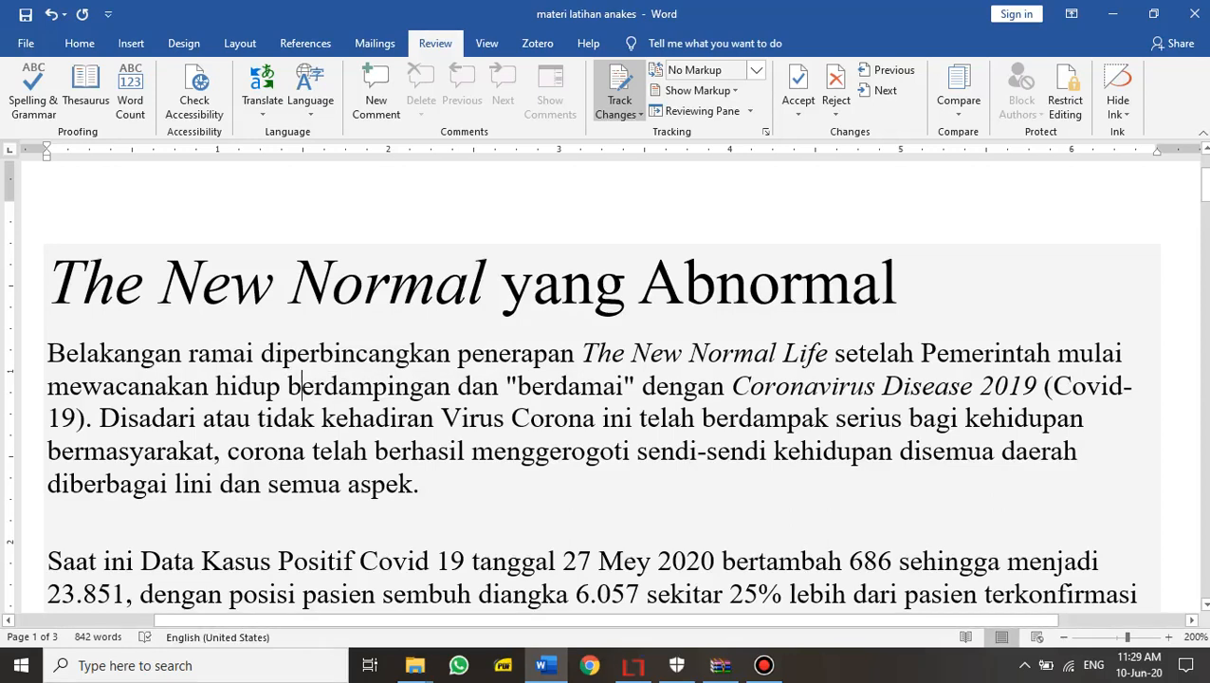
Italicize "Covid-19" inside the parentheses in the first sentence of the opening paragraph
left_click(518, 386)
left_click_drag(1052, 386, 76, 418)
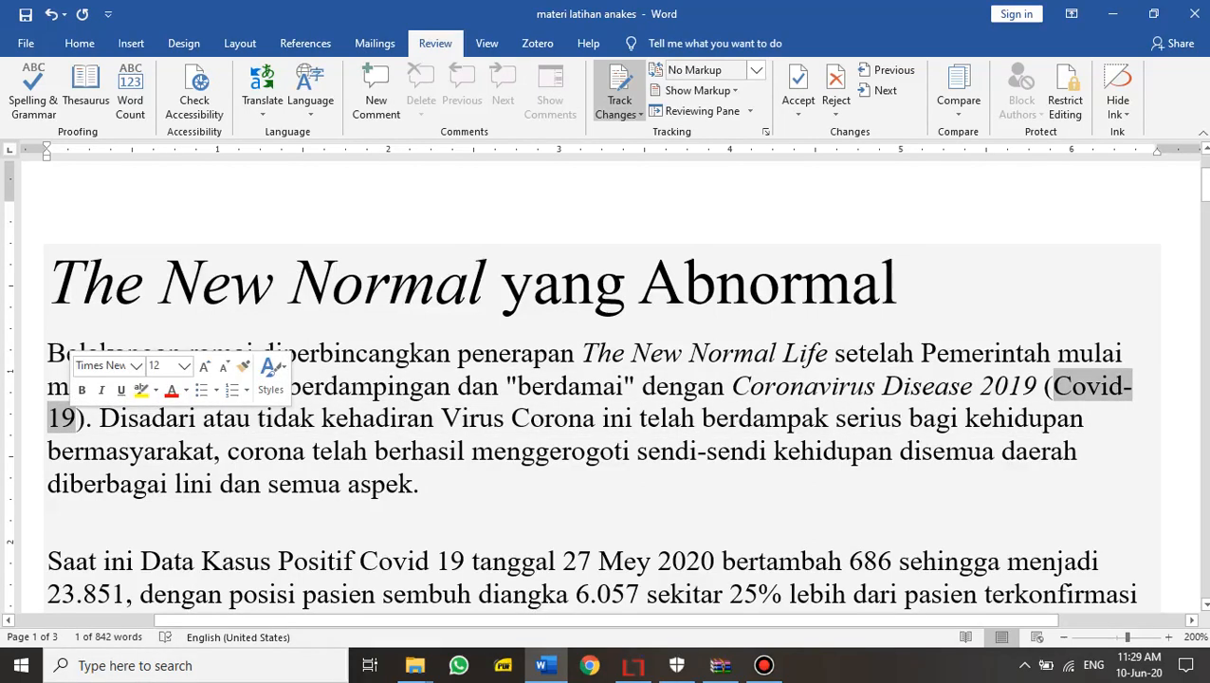
key("ctrl+i")
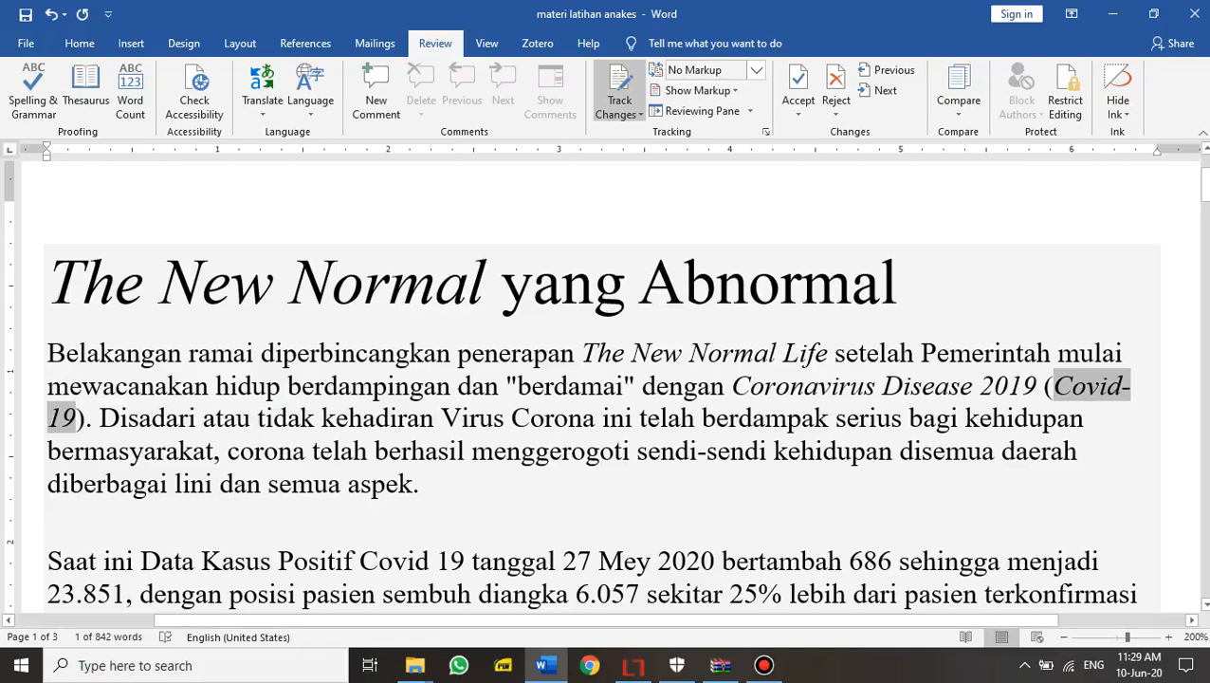
left_click(400, 485)
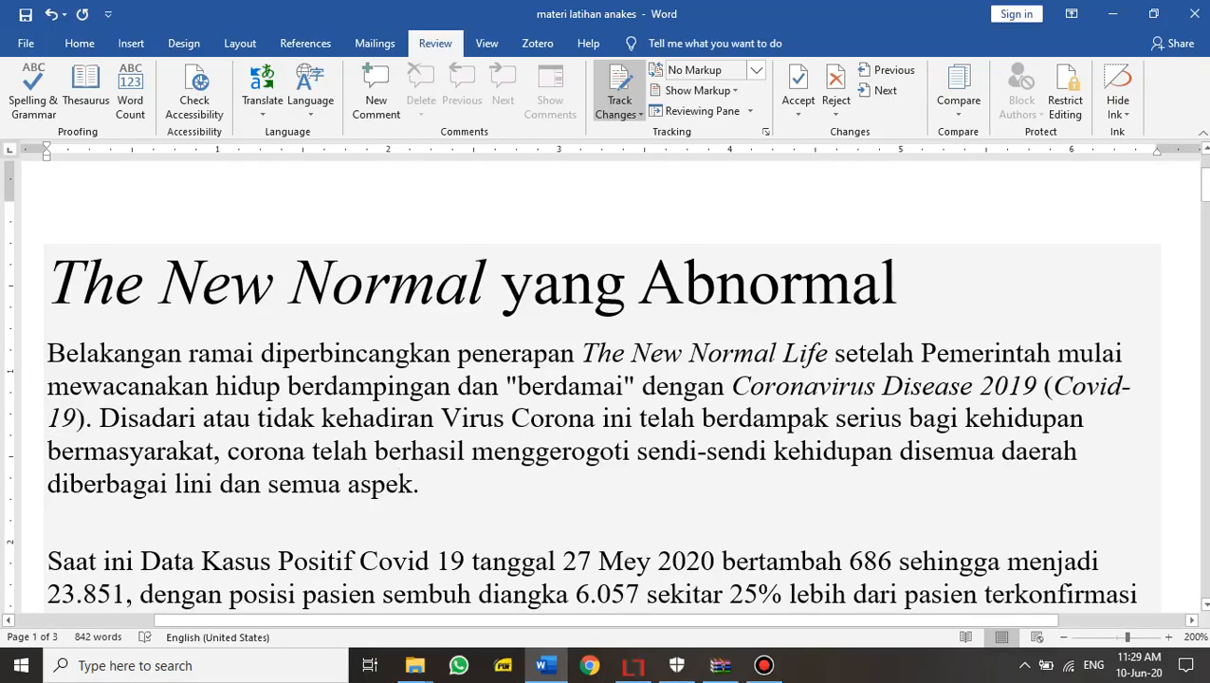
Change "Virus Corona" to "virus korona" in the second sentence and insert a comma after "Disadari atau tidak"
left_click_drag(442, 418, 461, 418)
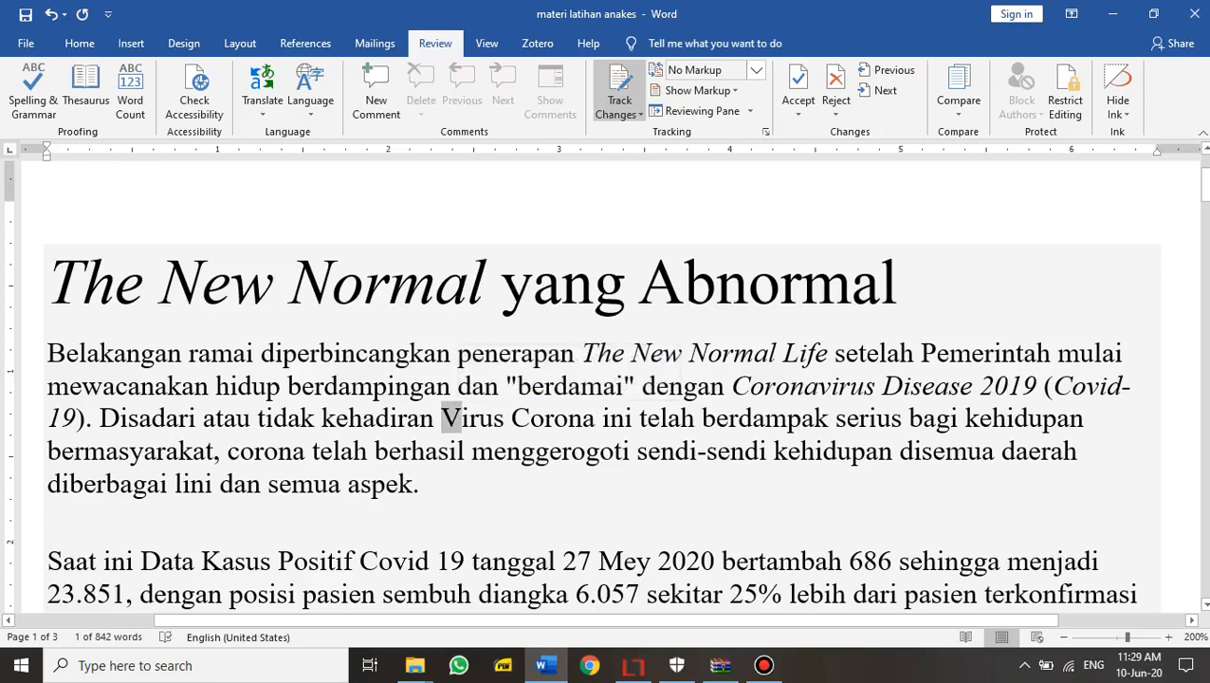
type("v")
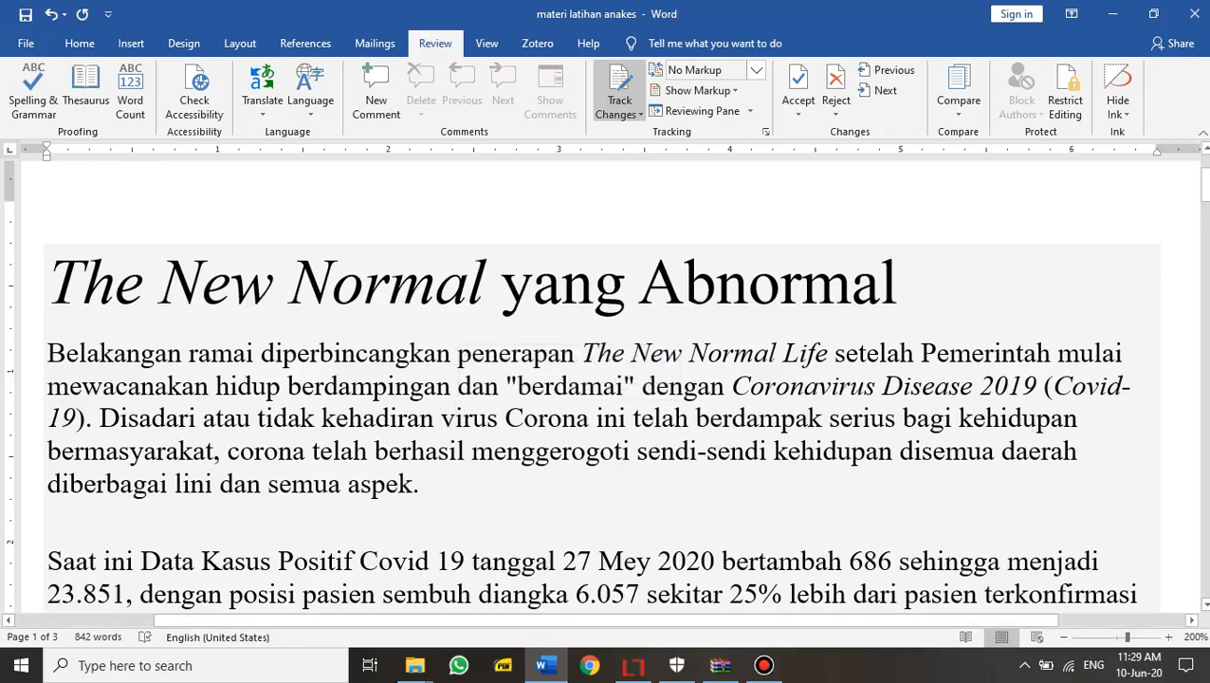
left_click_drag(522, 418, 505, 418)
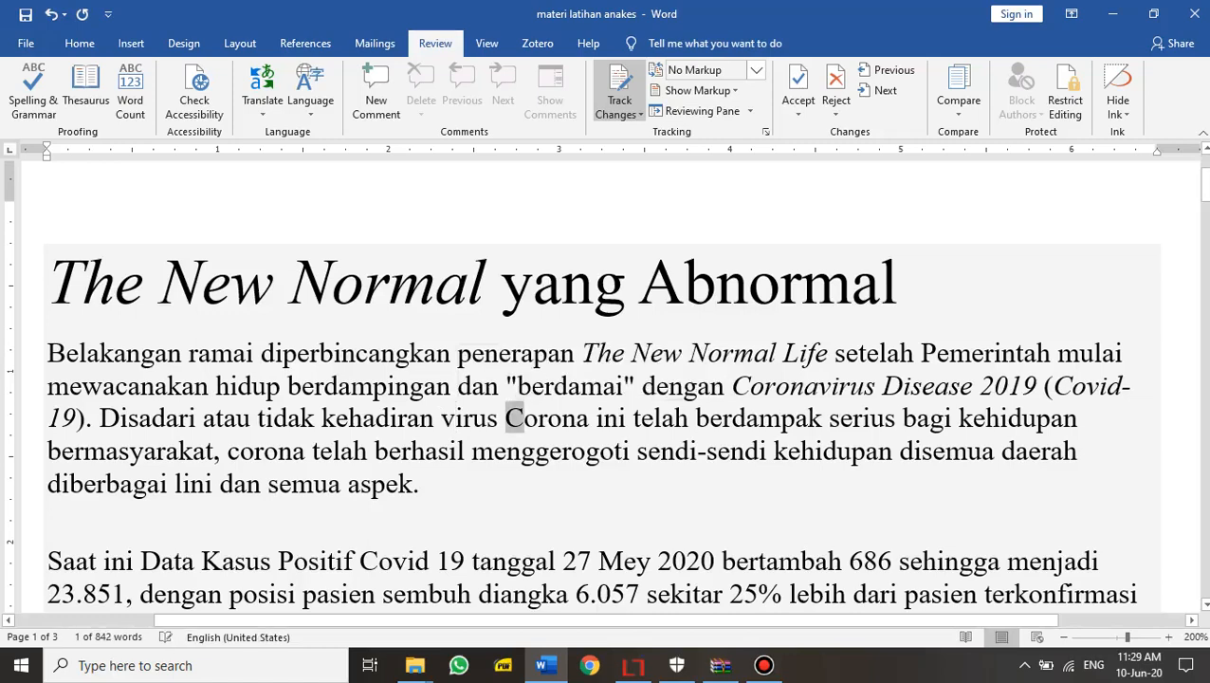
type("k")
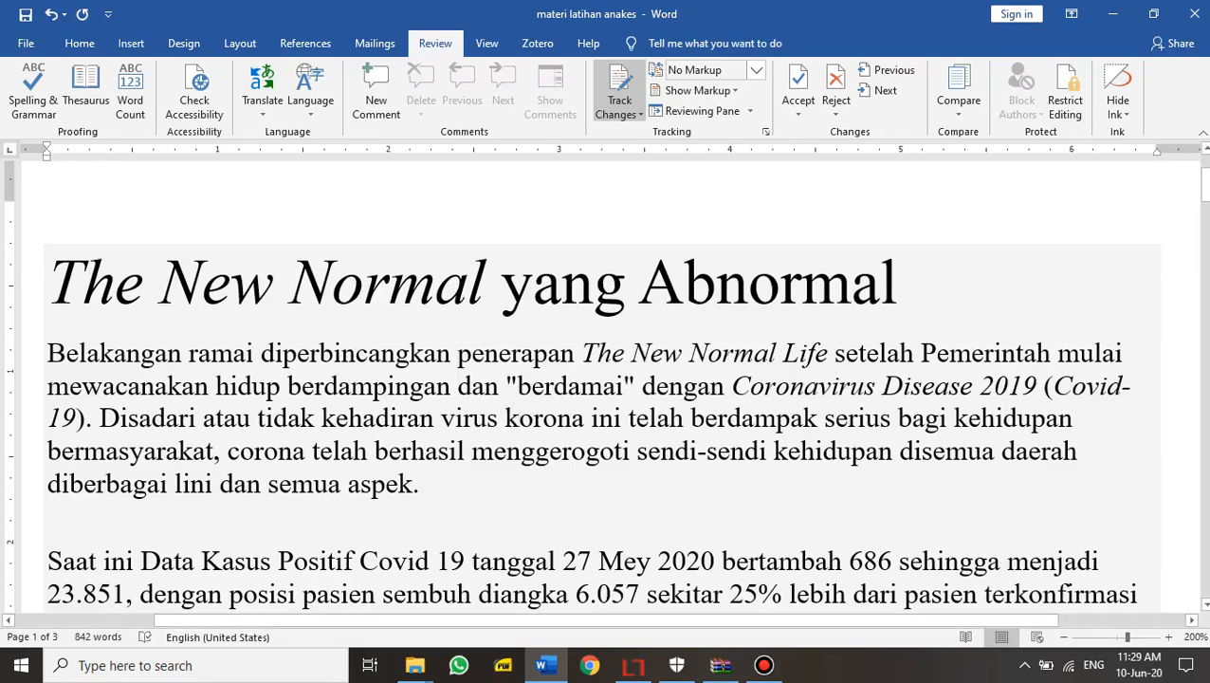
type(",")
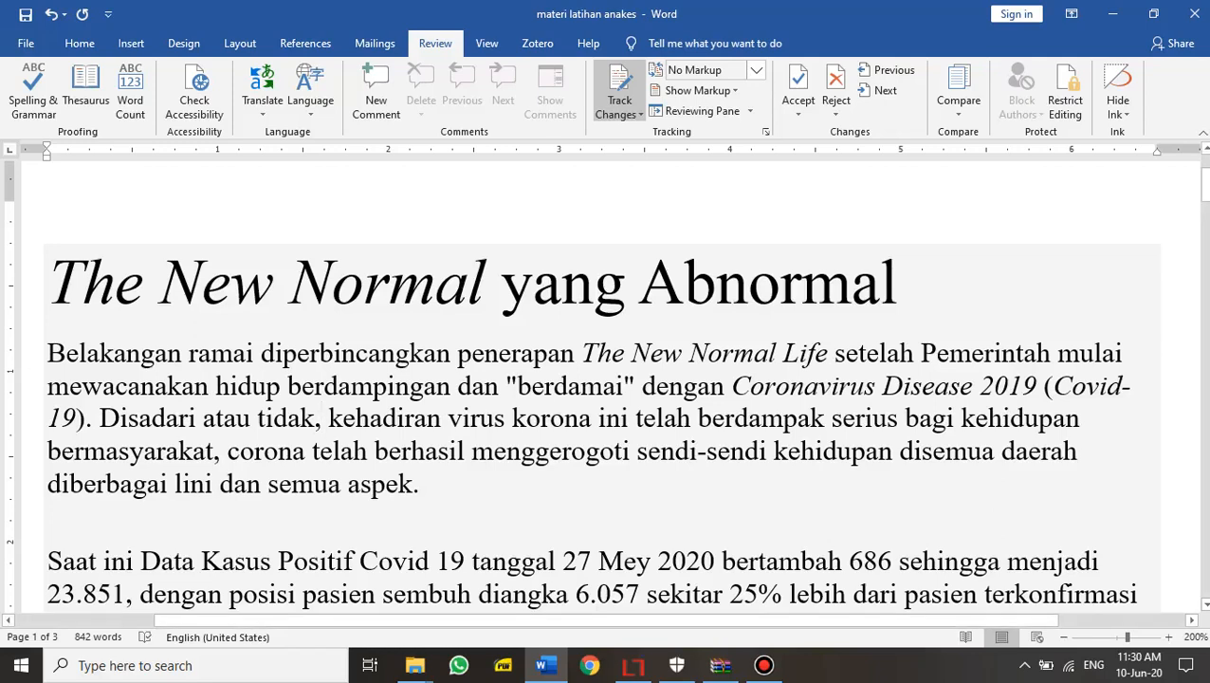
Change "bermasyarakat, corona" to "masyarakat, korona" in the opening paragraph's second sentence
key("BackSpace")
key("BackSpace")
key("BackSpace")
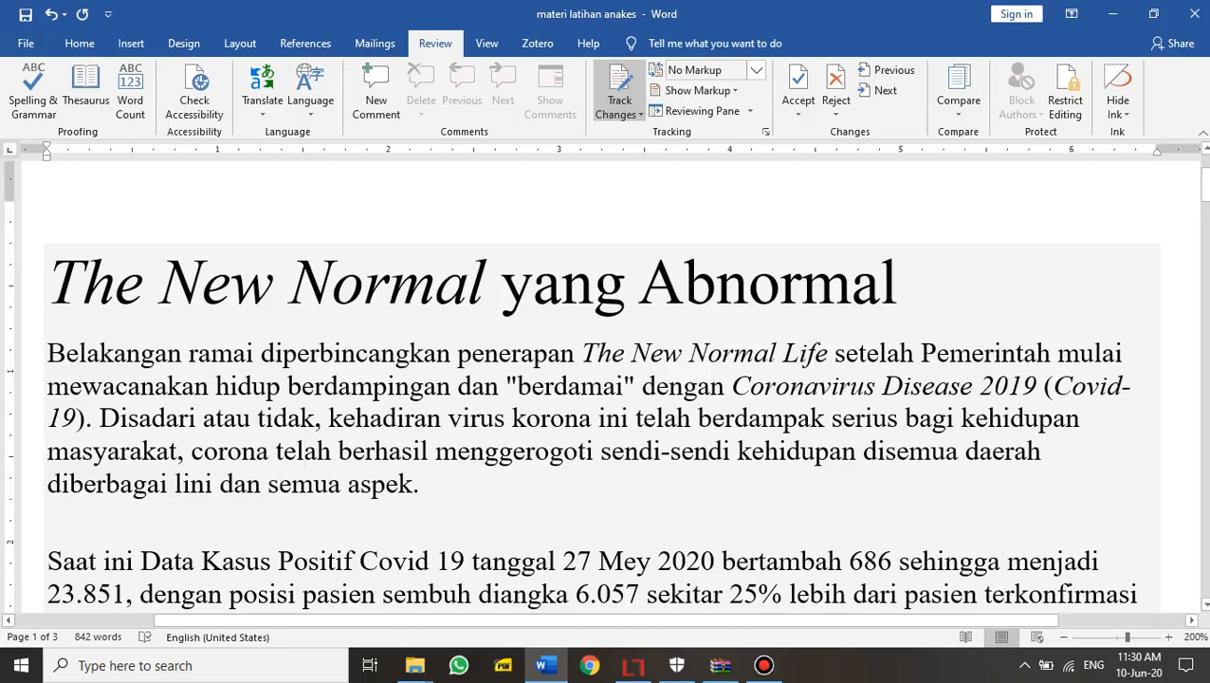
left_click_drag(202, 451, 193, 450)
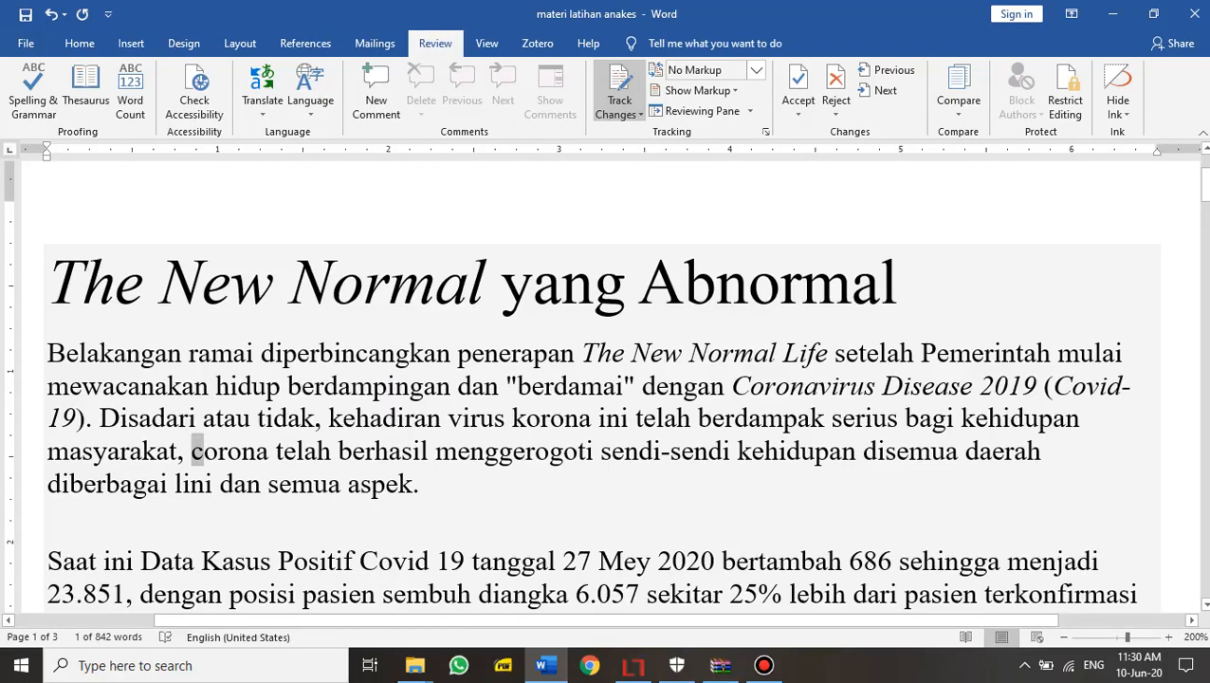
type("k")
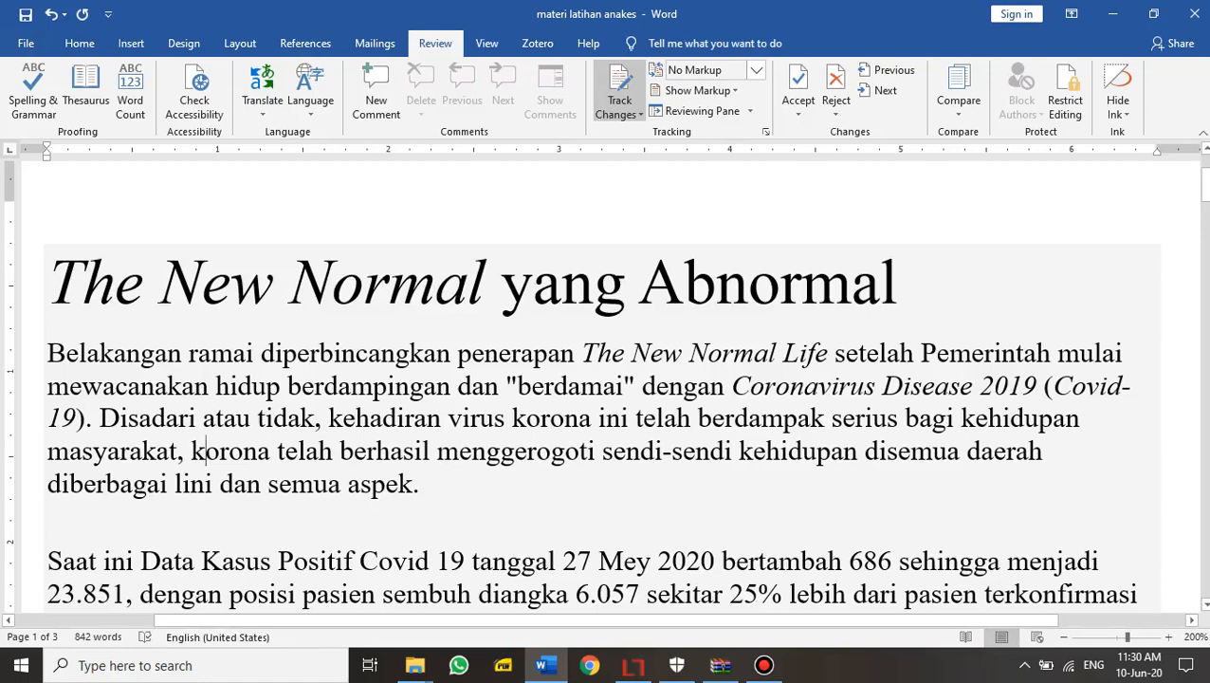
Replace ", korona telah" with "dan" after "masyarakat" in the opening paragraph's second sentence
left_click_drag(277, 453, 176, 452)
key("BackSpace")
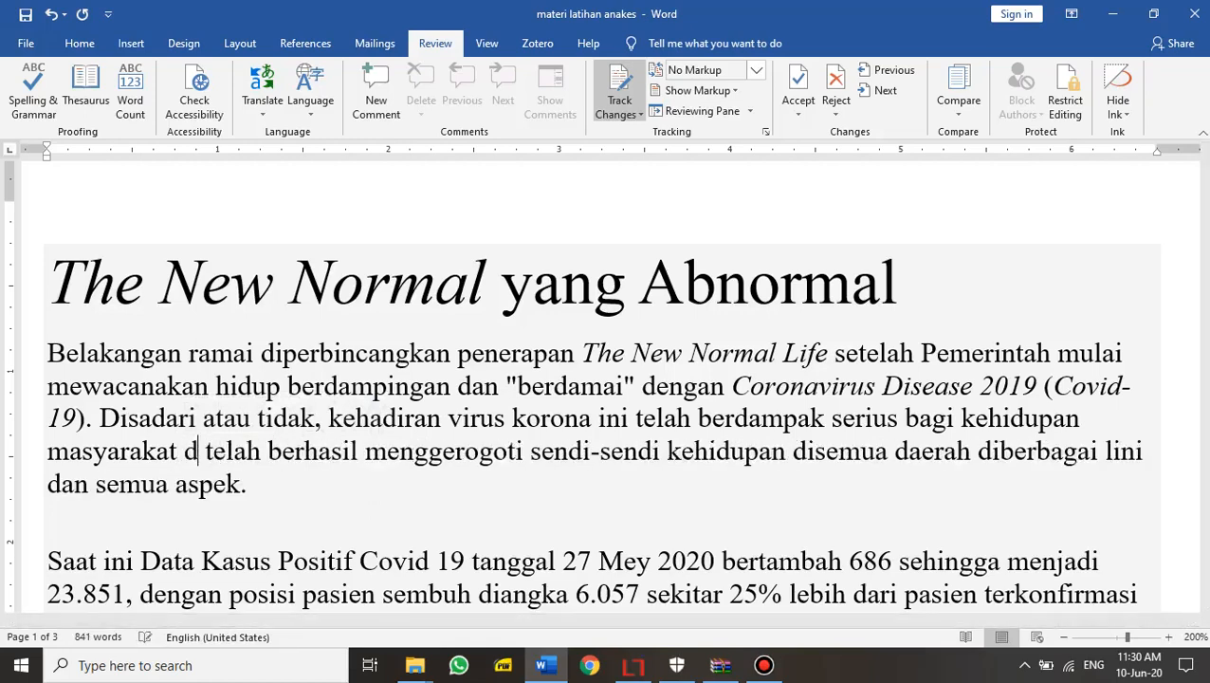
type("dan")
key("Delete")
key("Delete")
key("Delete")
key("Delete")
key("Delete")
key("Delete")
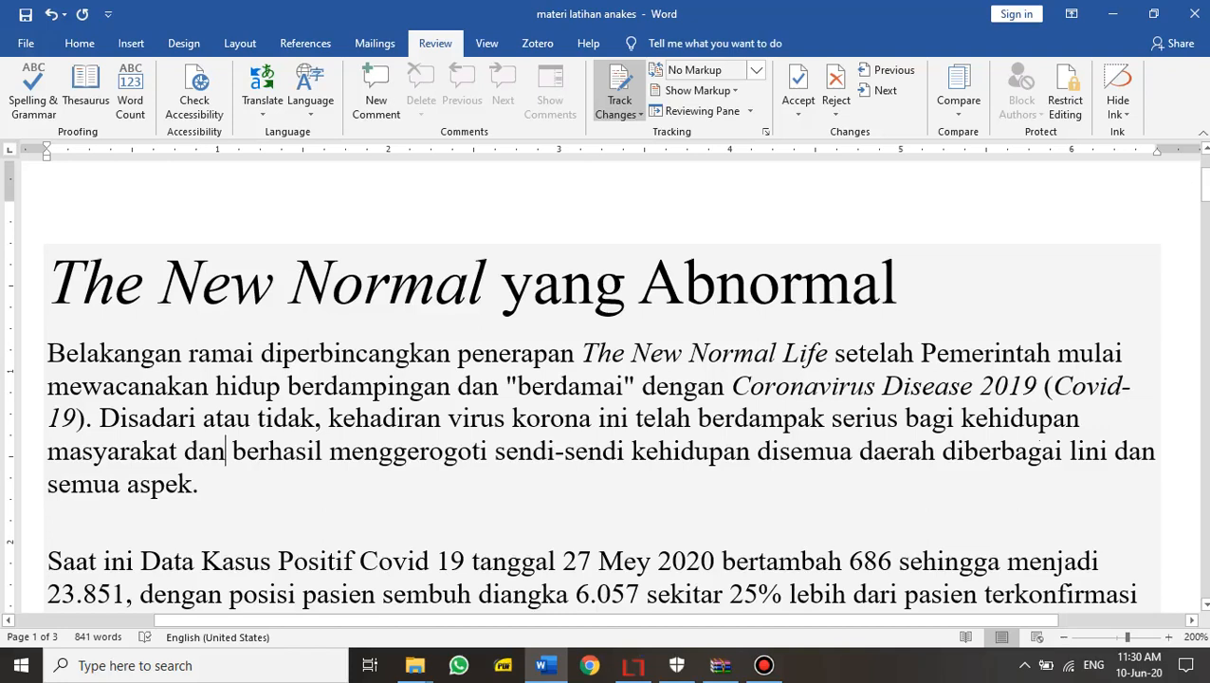
Split "disemua" into "di semua" and "diberbagai" into "di berbagai" in the opening paragraph
left_click(365, 450)
left_click(779, 450)
left_click_drag(756, 451, 780, 451)
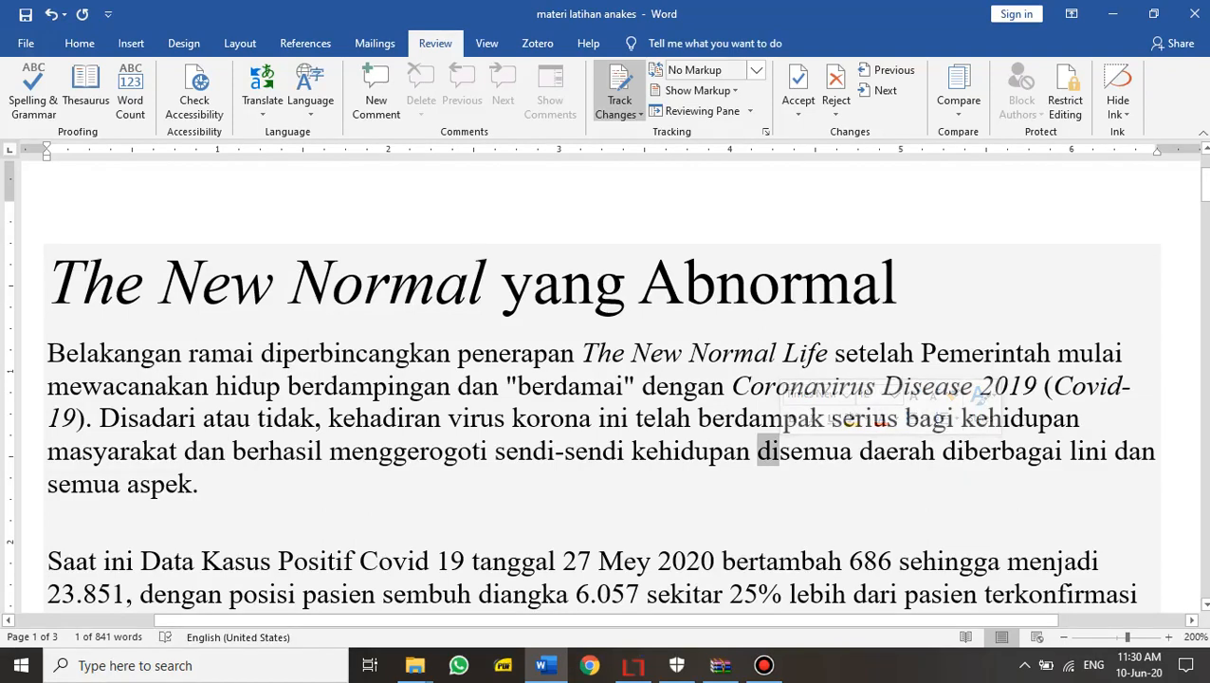
left_click(779, 451)
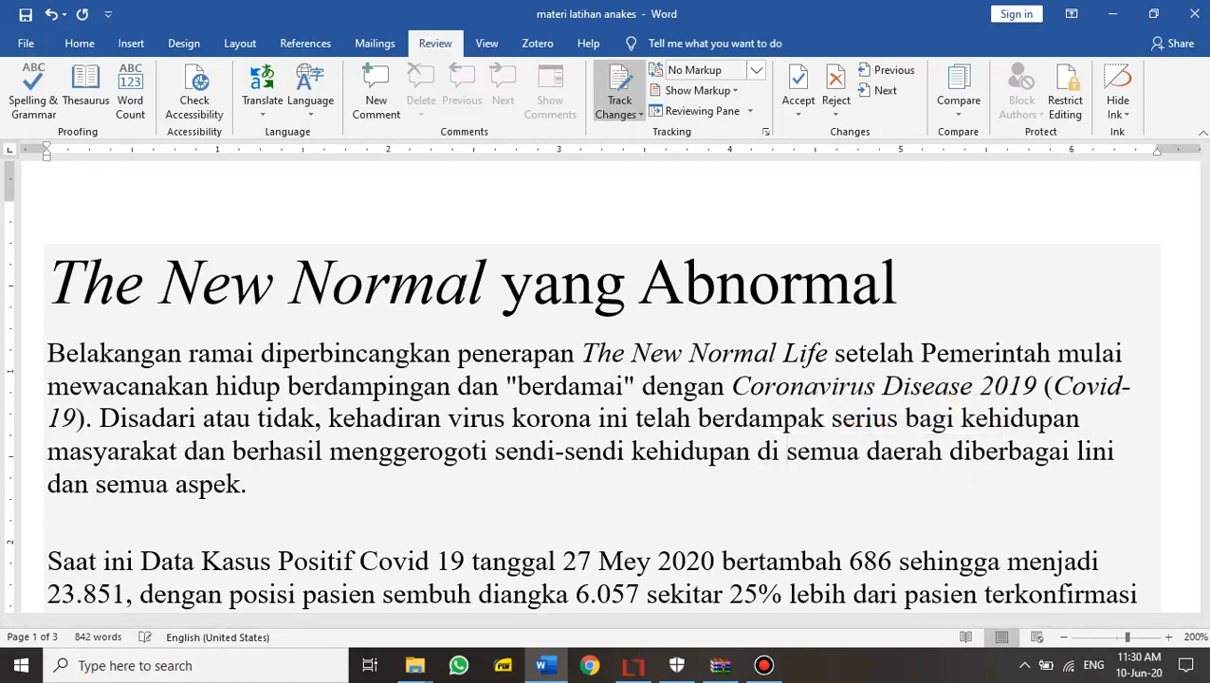
left_click(971, 452)
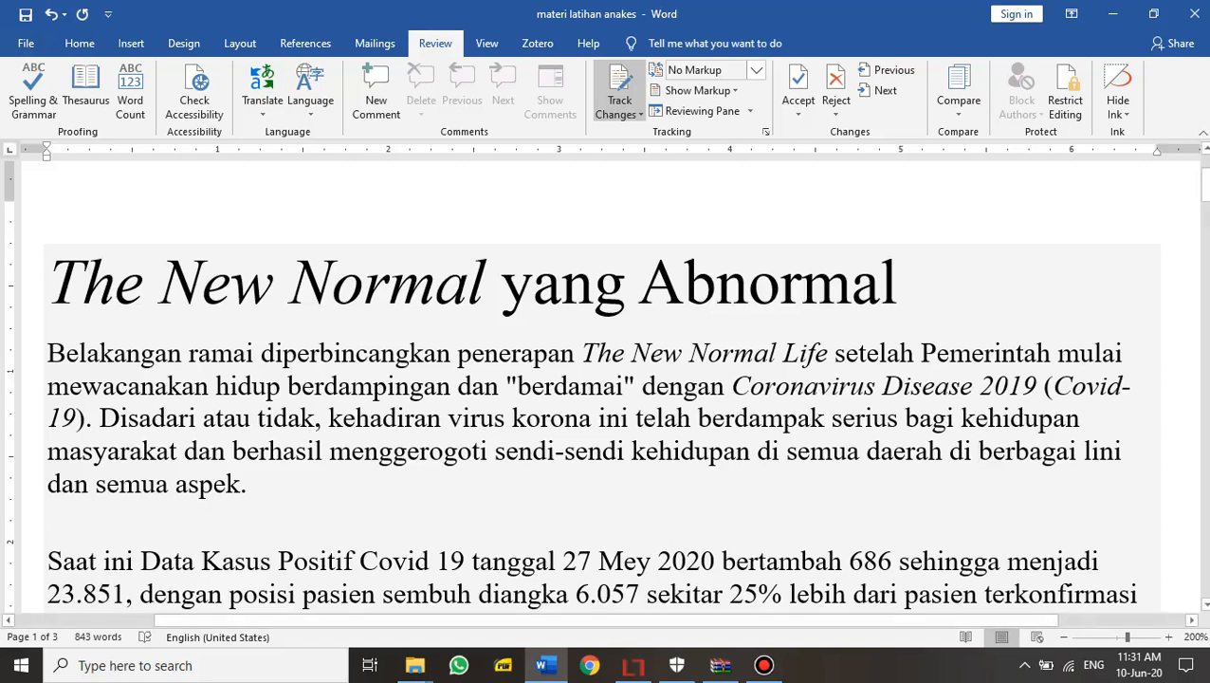
Replace "di" with "dan" before "berbagai lini" in the opening paragraph's last sentence
key("Down")
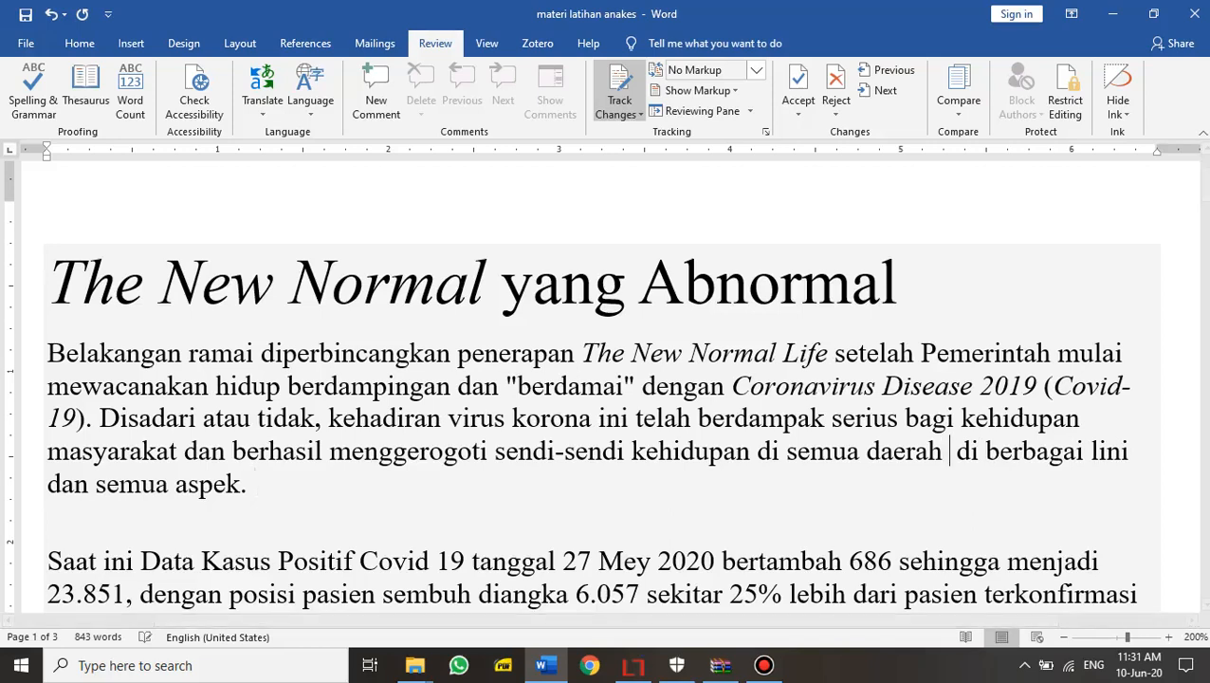
type("dan")
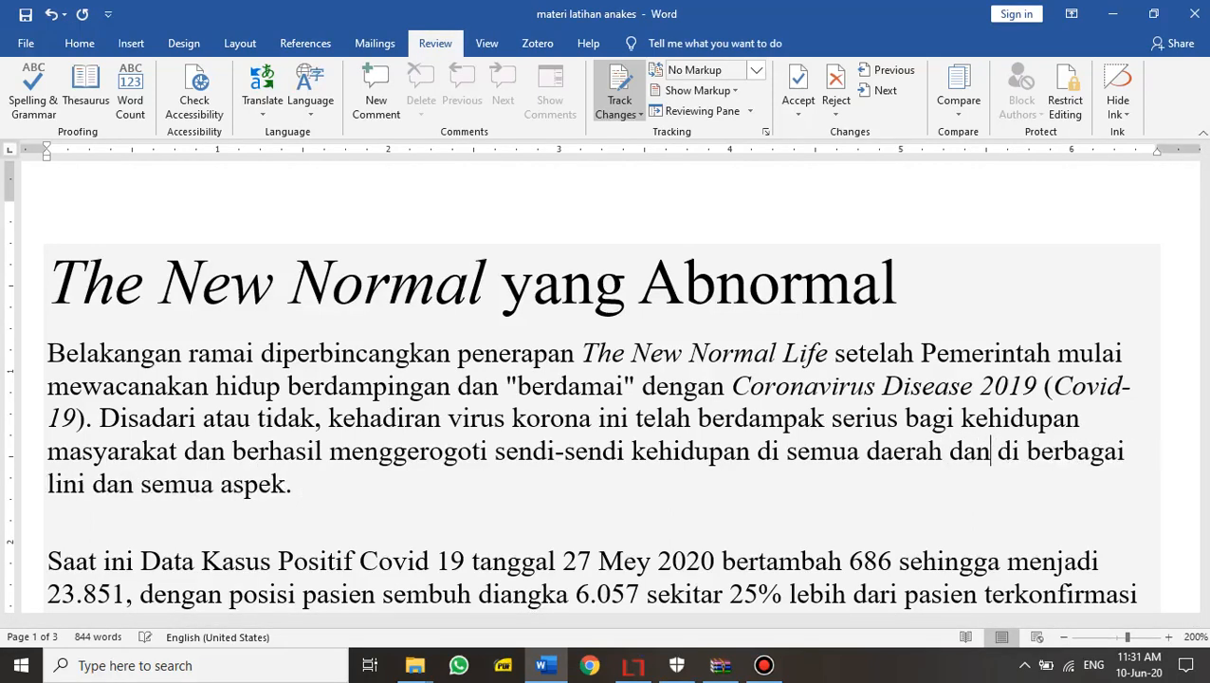
key("Delete")
key("Delete")
key("Delete")
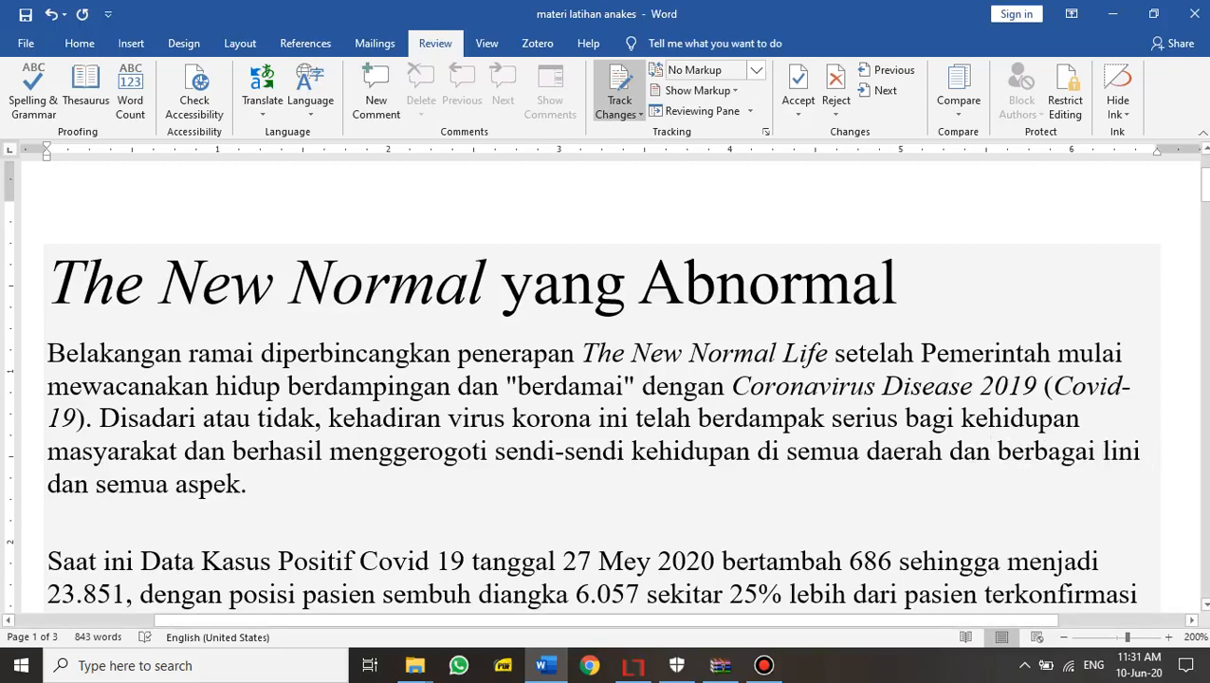
Replace "dan" after "semua daerah" with a comma, and insert a comma after "berbagai lini"
key("BackSpace")
key("BackSpace")
key("BackSpace")
key("BackSpace")
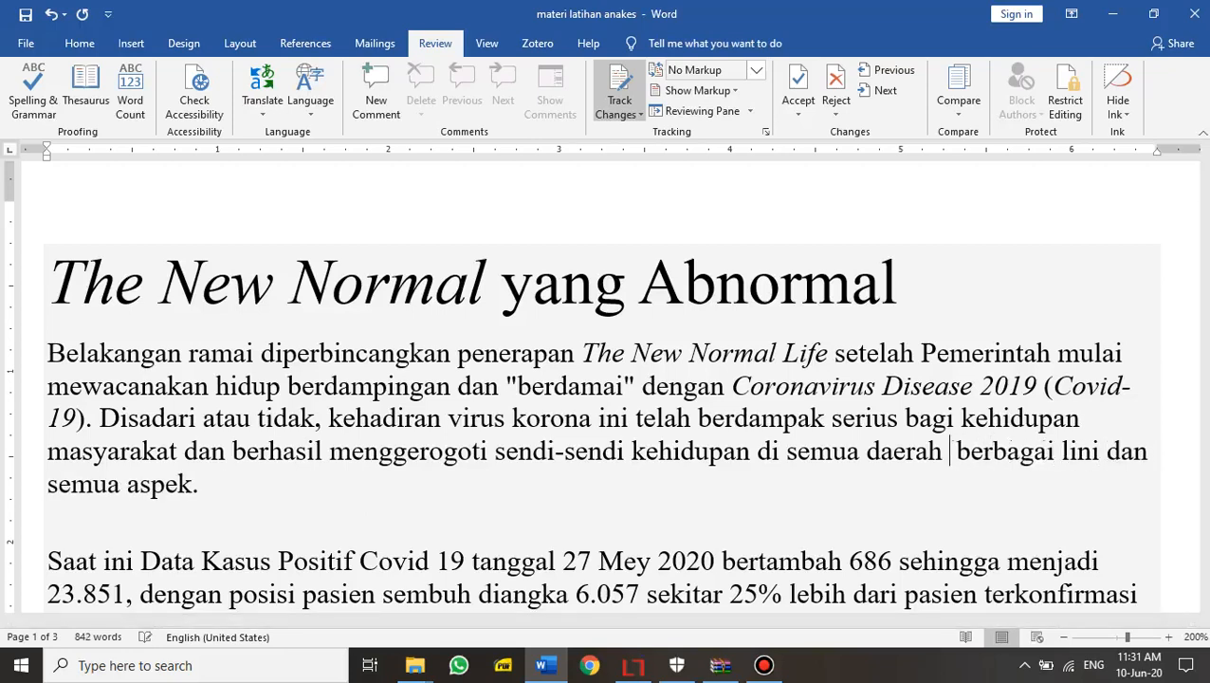
type(",")
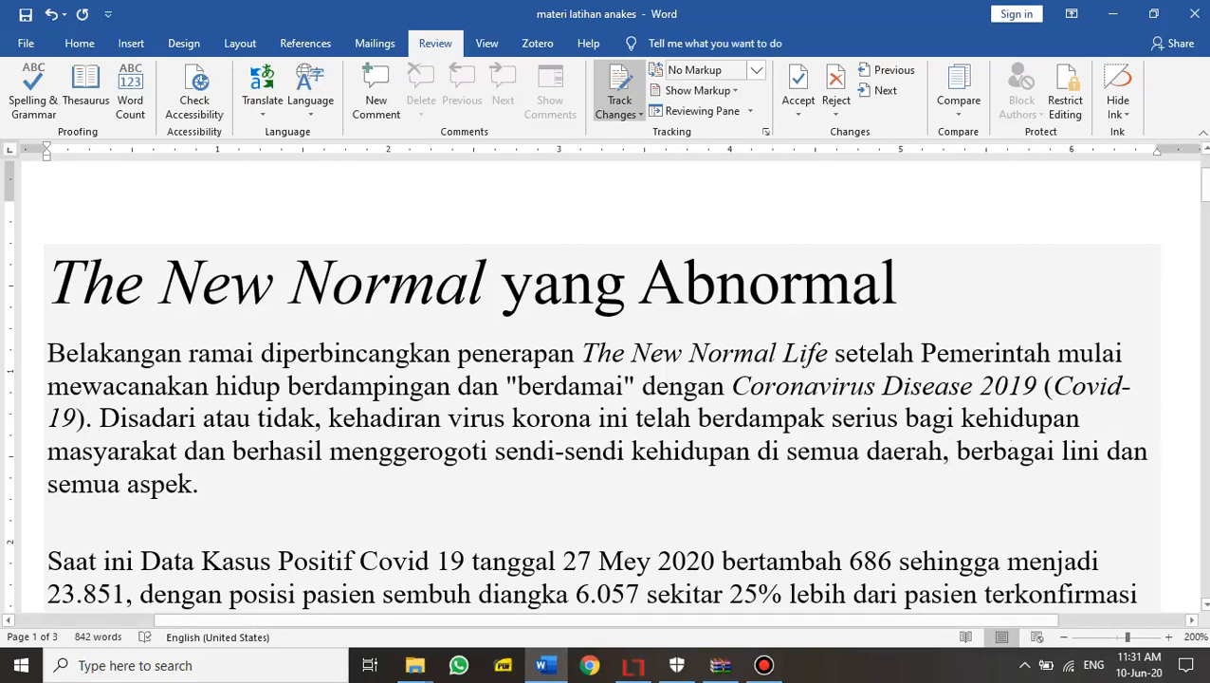
left_click(1092, 450)
key("Right")
type(",")
Change "Data Kasus Positif" to lowercase at the start of the second paragraph
scroll(601, 389, "down", 3)
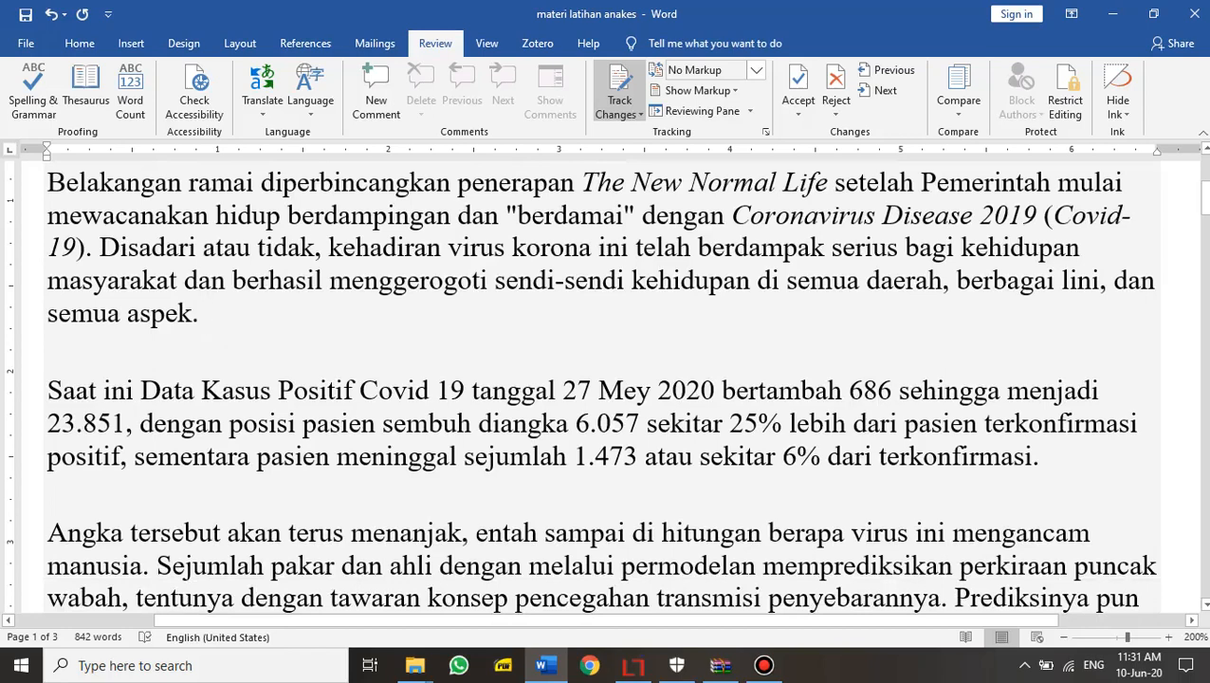
left_click_drag(141, 390, 357, 389)
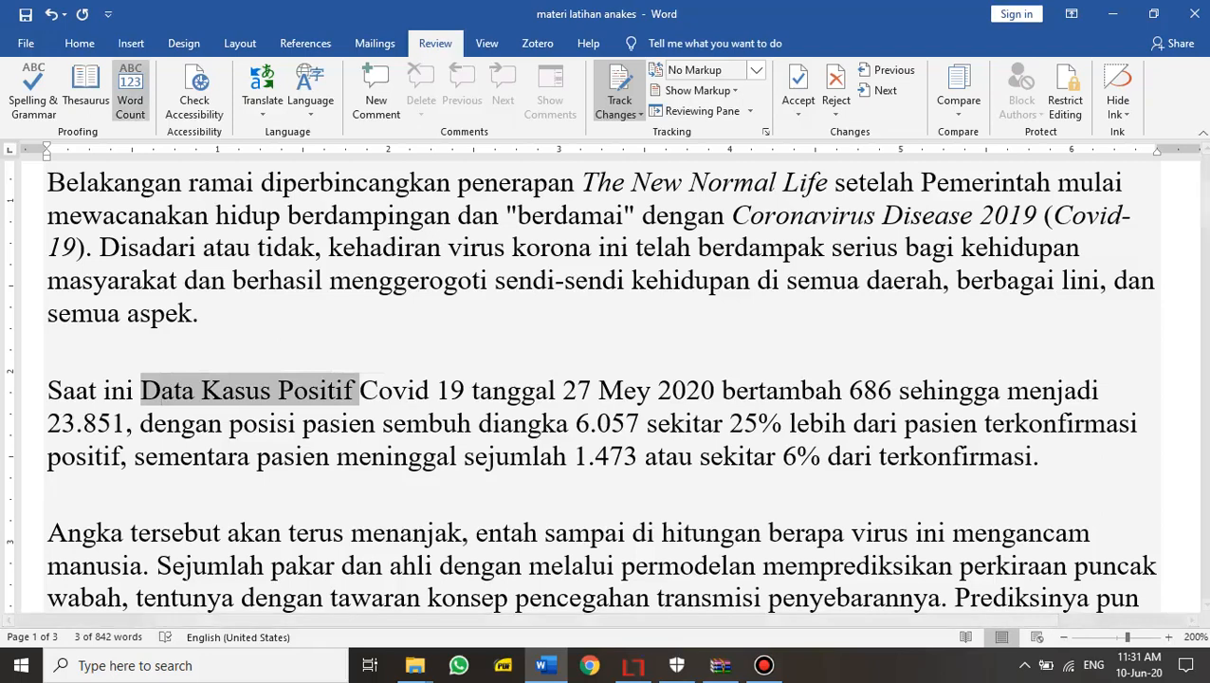
left_click(79, 42)
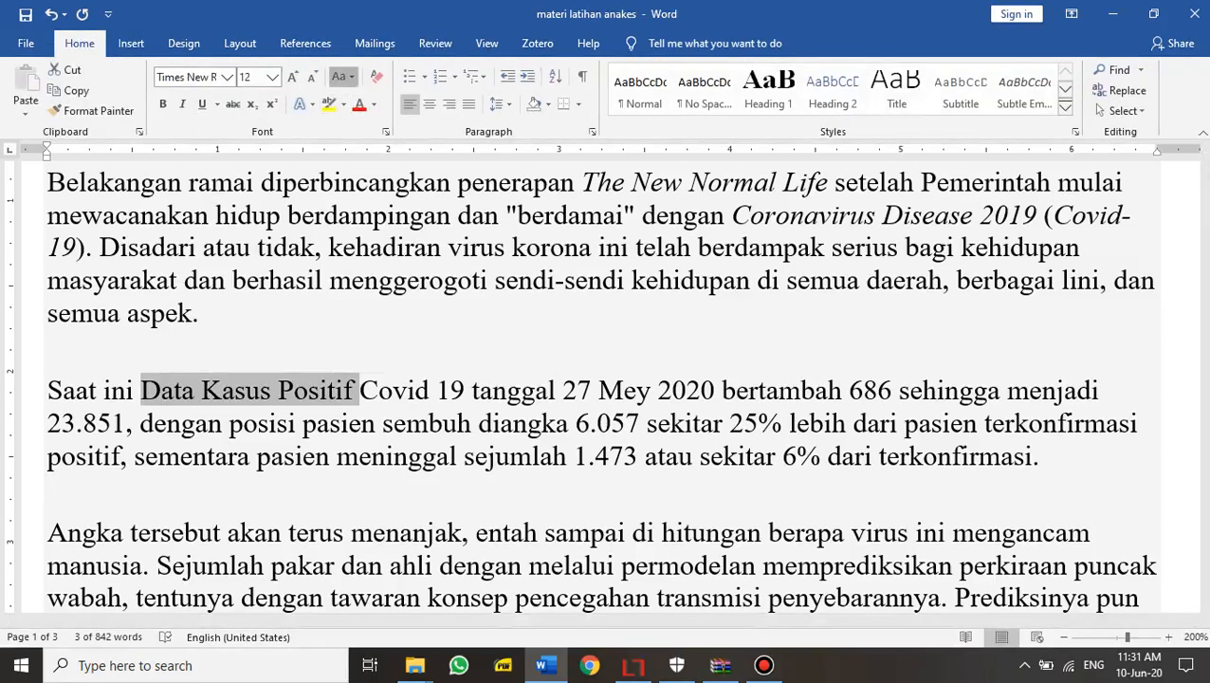
left_click(343, 77)
left_click(365, 121)
Replace "Covid 19" with "korona" after "data kasus positif" in the second paragraph
left_click(415, 390)
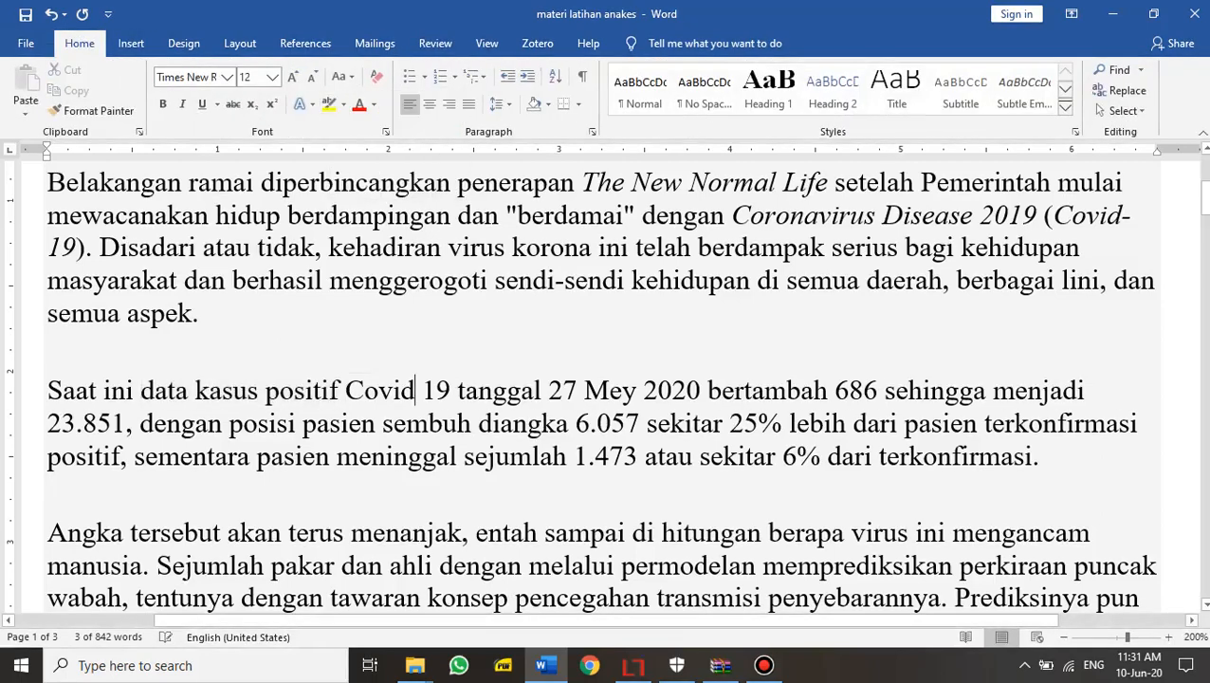
left_click_drag(346, 390, 457, 389)
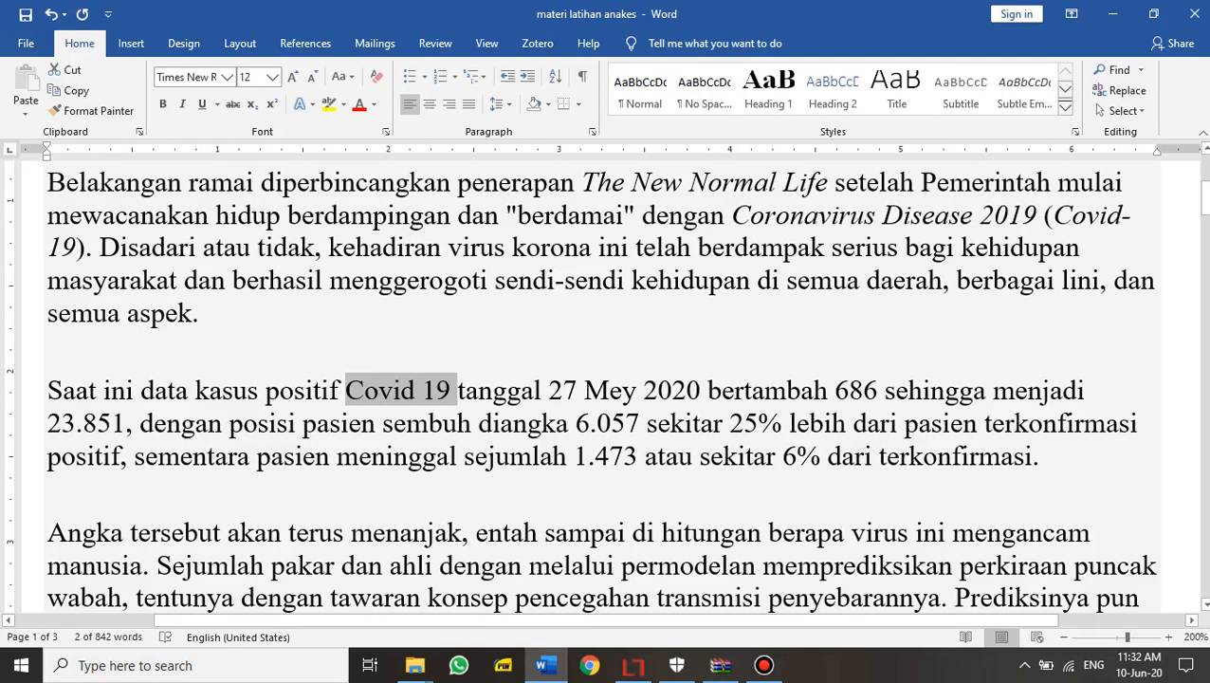
type("kor")
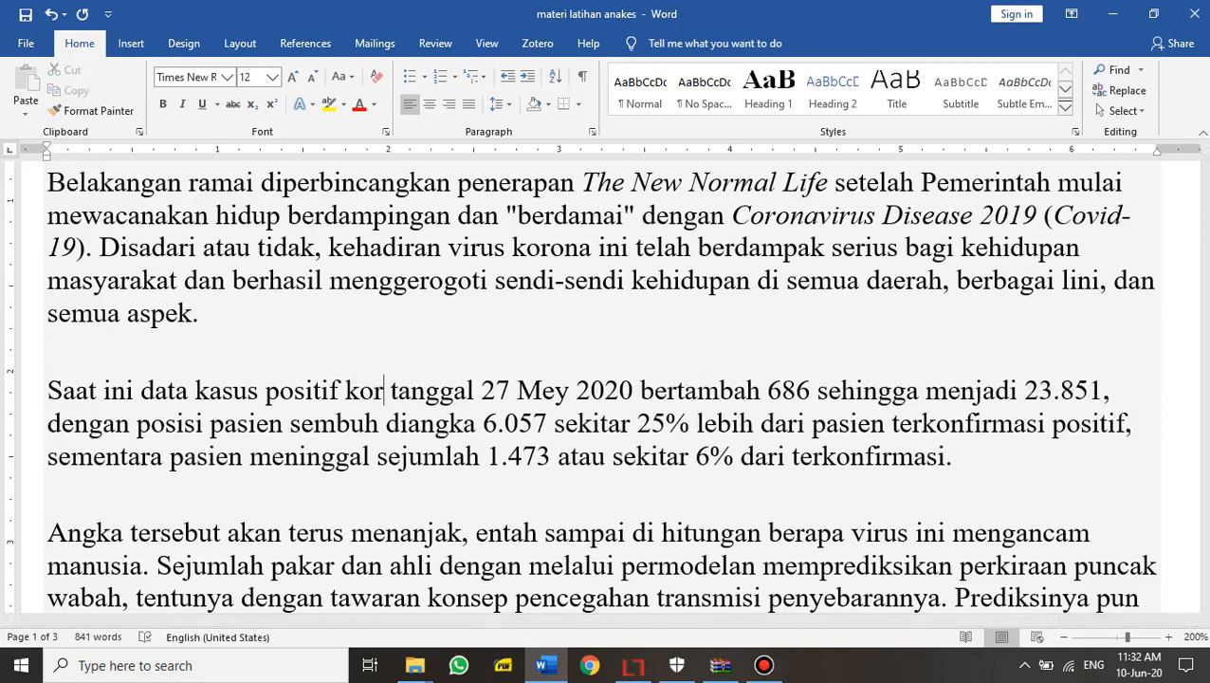
type("ona tan")
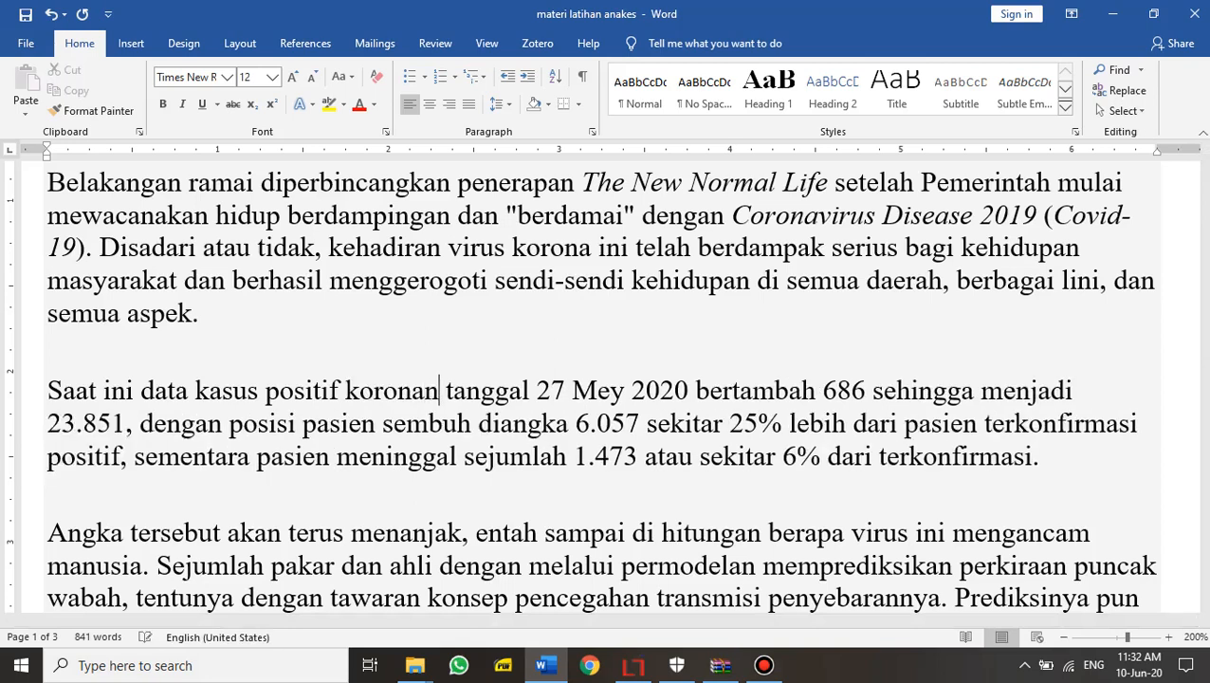
key("BackSpace")
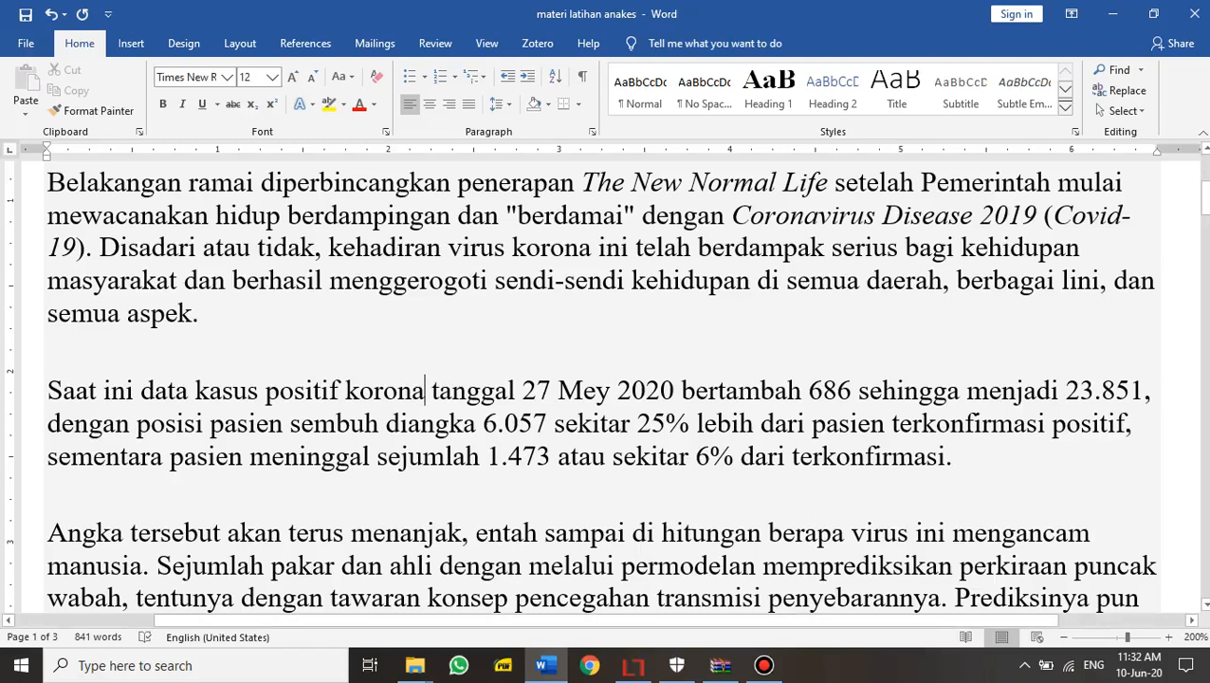
Correct the month "Mey" to "Mei" in the date in the second paragraph
mouse_move(597, 390)
left_mouse_down()
mouse_move(582, 391)
mouse_move(596, 391)
left_mouse_up()
left_click(617, 391)
key("BackSpace")
type("i")
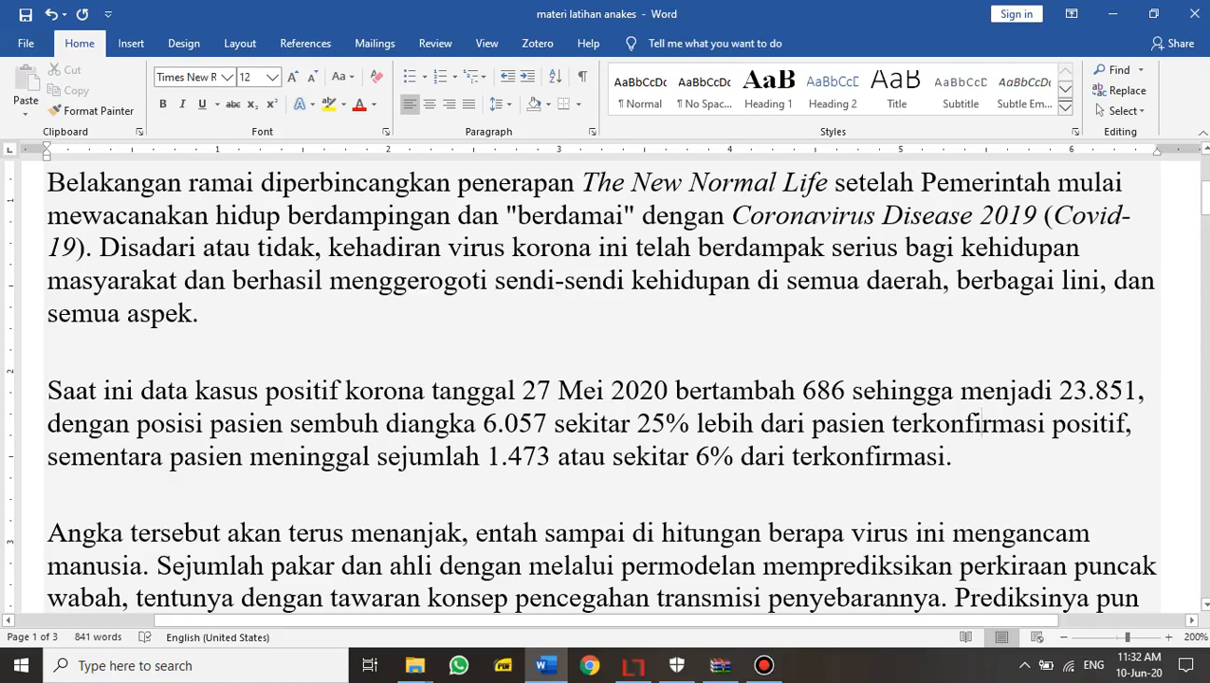
Delete "posisi" before "pasien sembuh" and split "diangka" into "di angka" in the second paragraph
left_click_drag(209, 423, 137, 423)
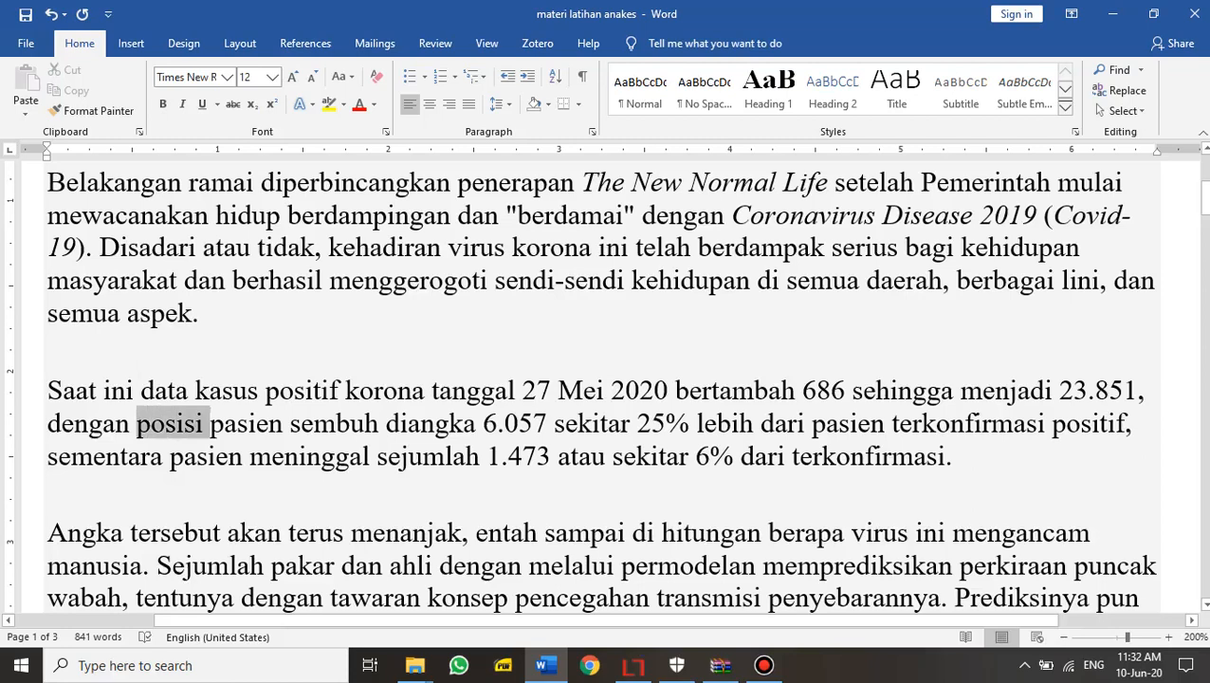
key("Delete")
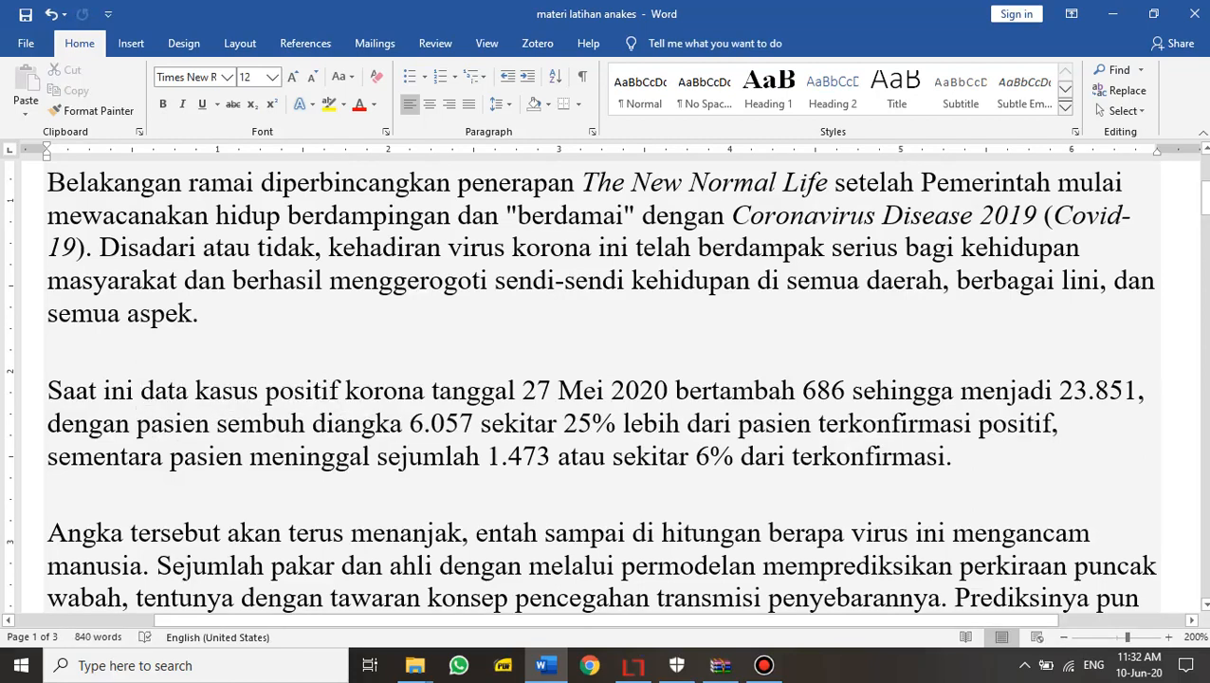
left_click(335, 422)
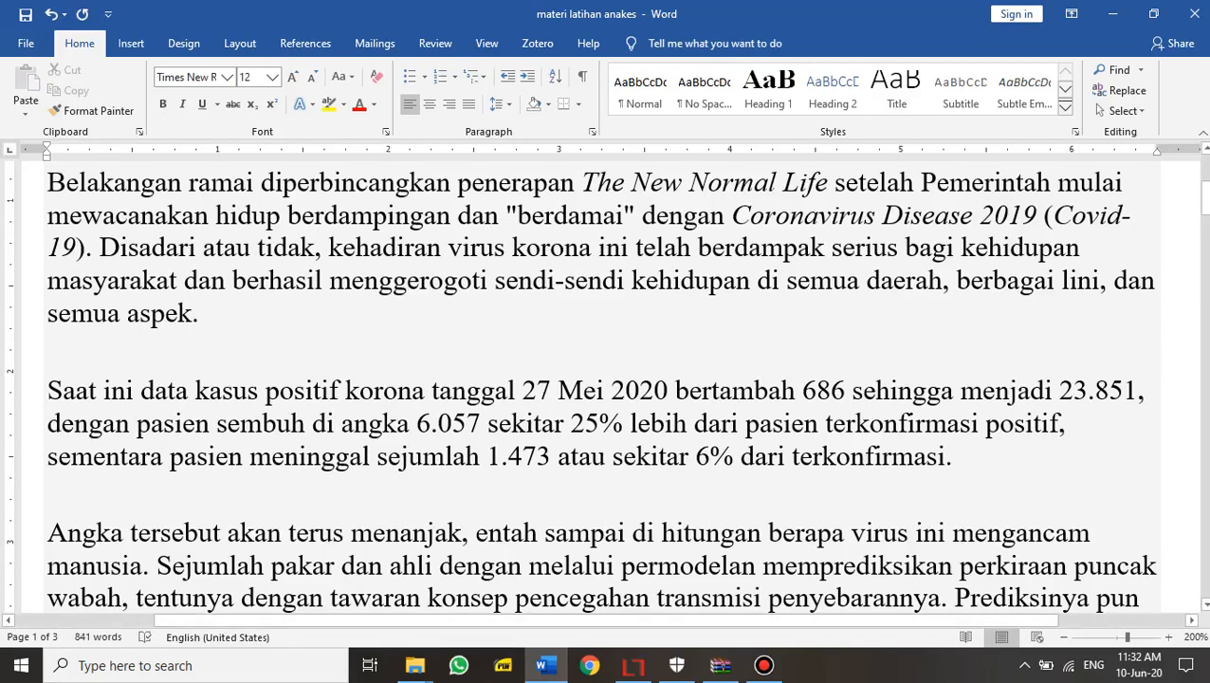
Proofread the rest of the second paragraph and the third paragraph, which begins "Angka tersebut"
left_click_drag(332, 424, 408, 424)
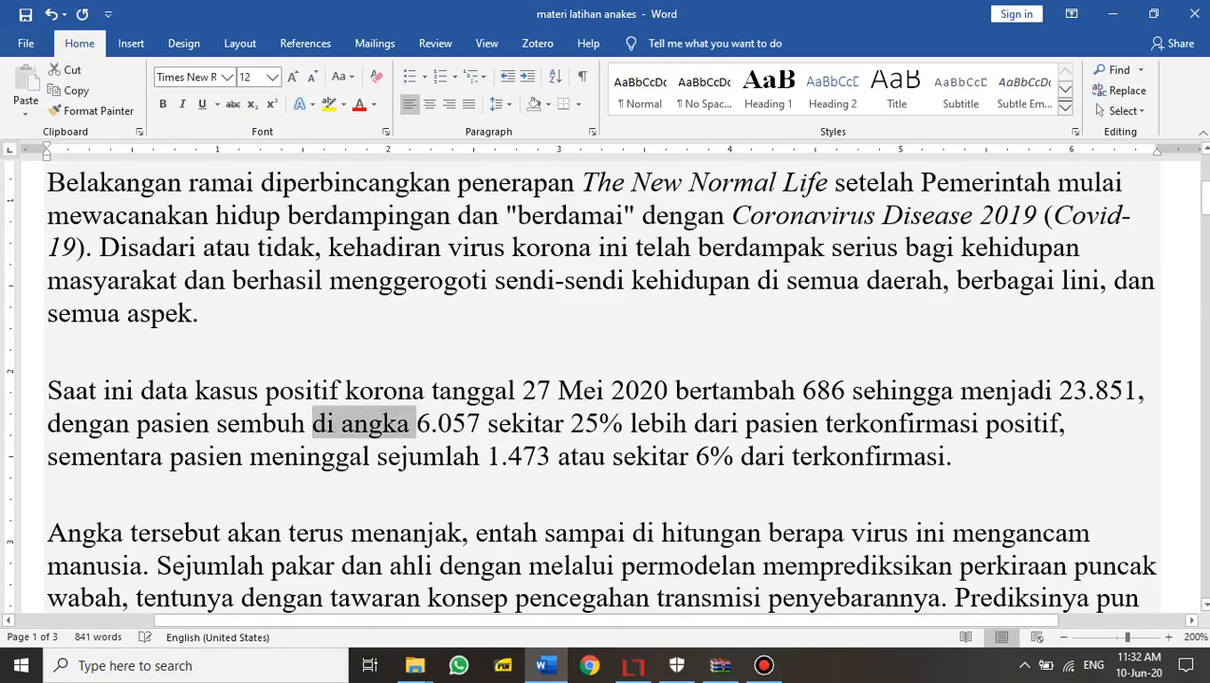
left_click(487, 457)
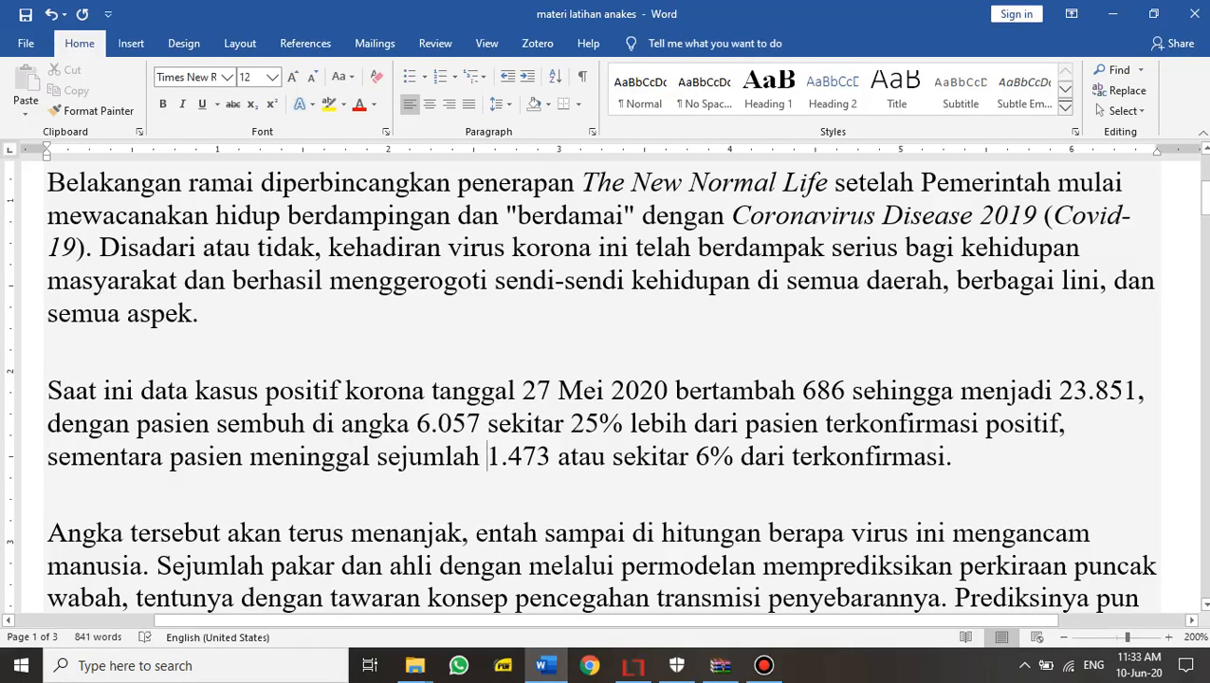
scroll(603, 379, "down", 3)
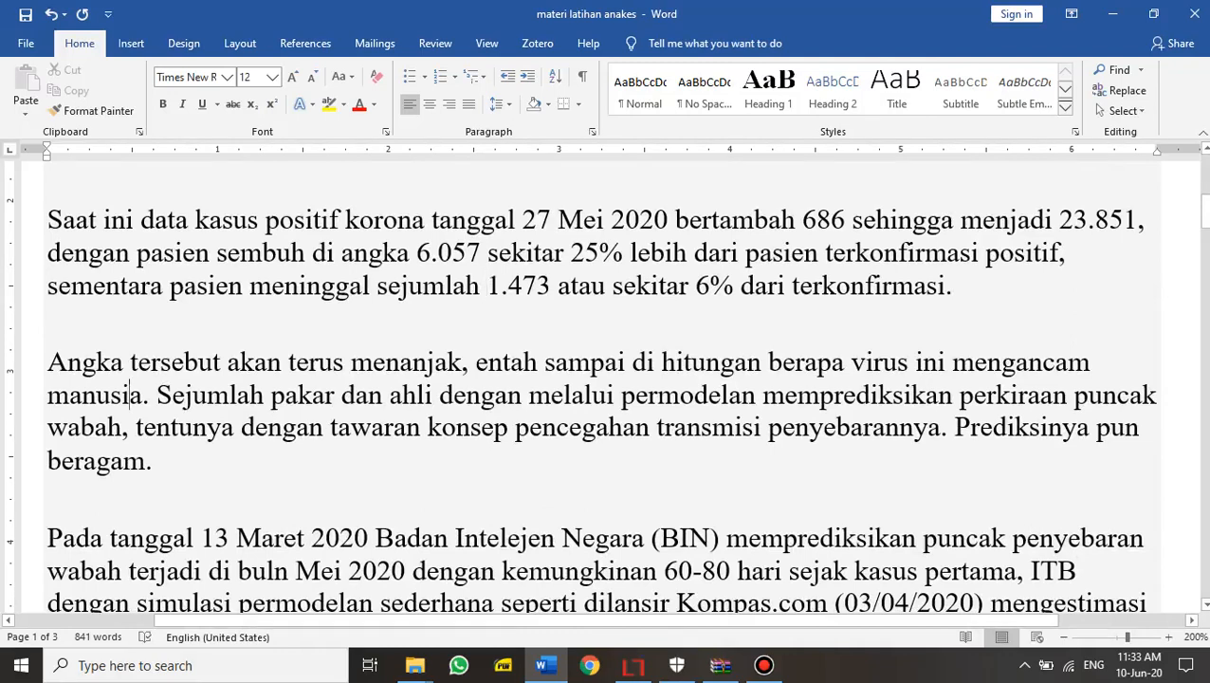
scroll(607, 379, "down", 2)
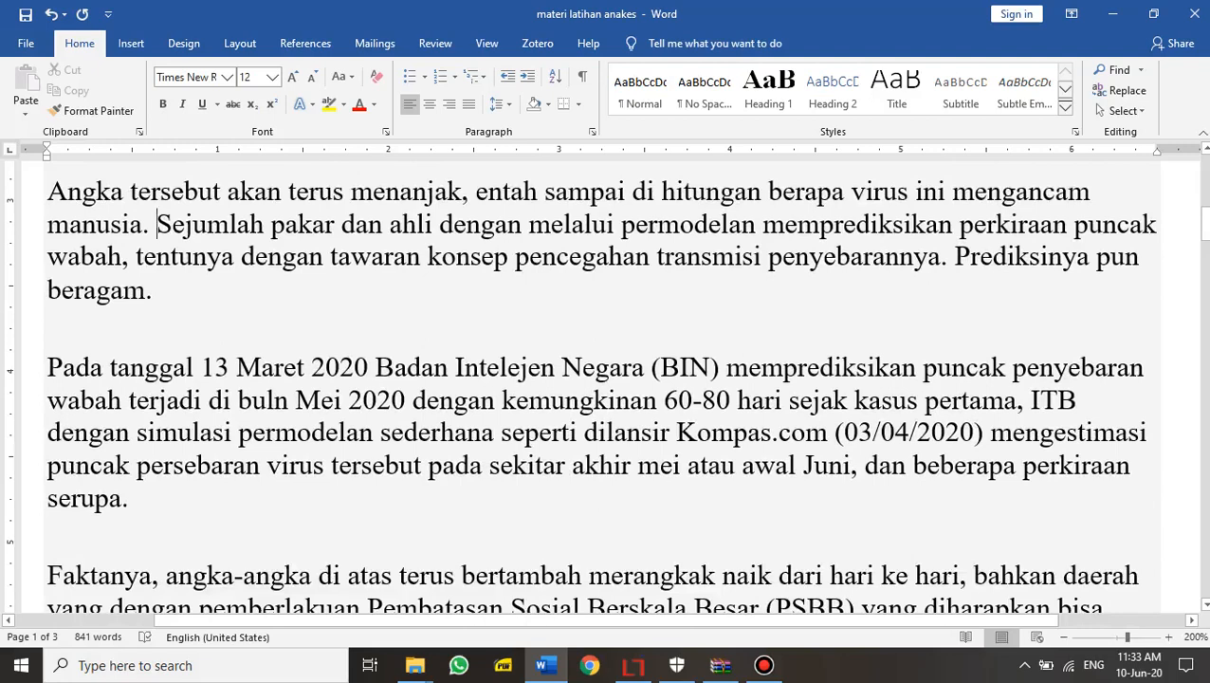
left_click_drag(521, 225, 439, 225)
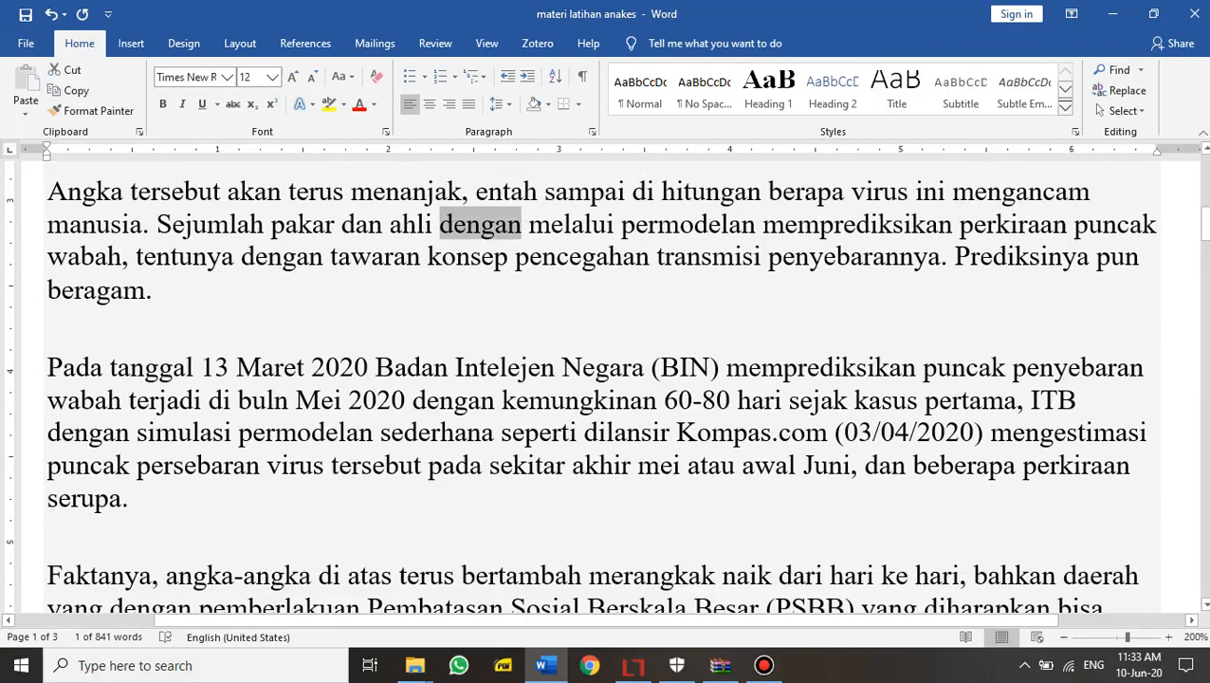
left_click(152, 290)
Correct "buln" to "bulan" and change "60-80" to "60--80" in the paragraph beginning "Pada tanggal 13 Maret 2020"
scroll(603, 384, "down", 2)
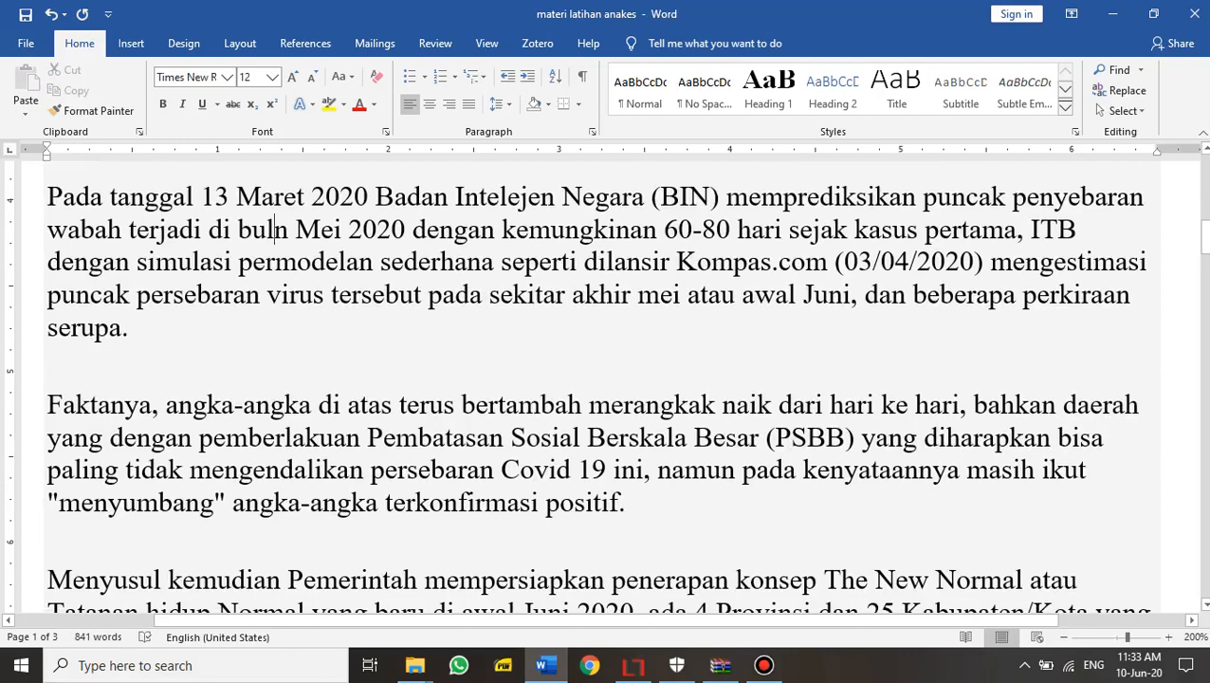
type("a")
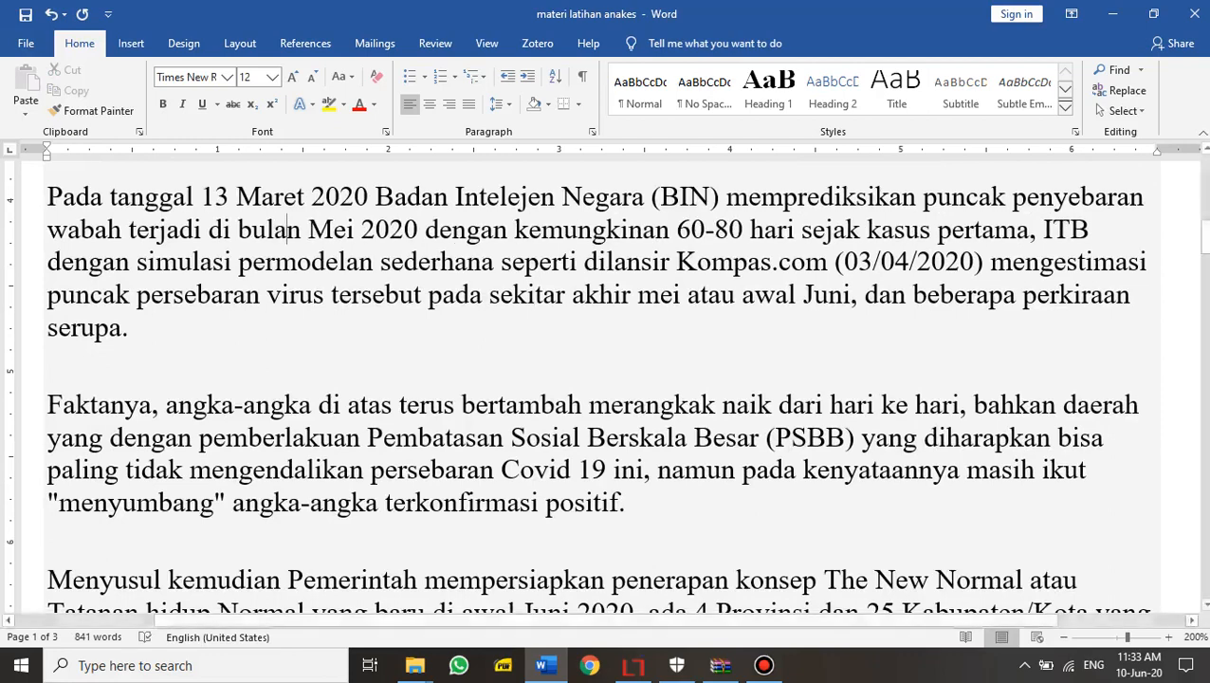
left_click(729, 229)
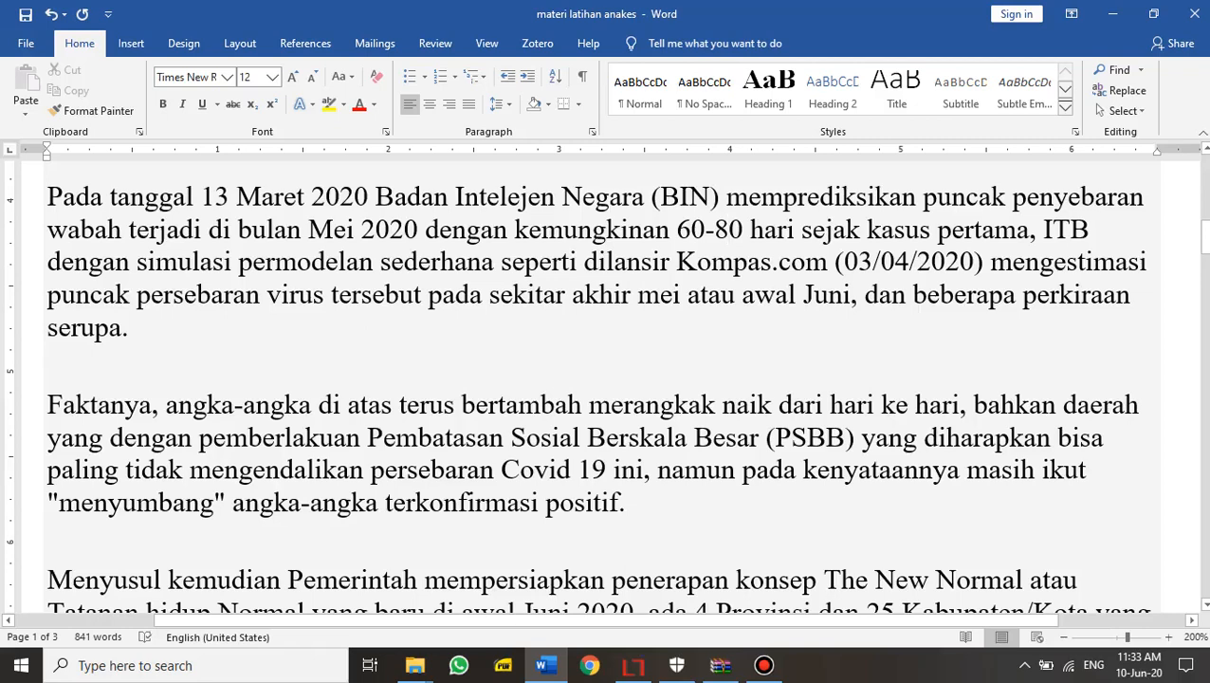
key("Left")
type("-")
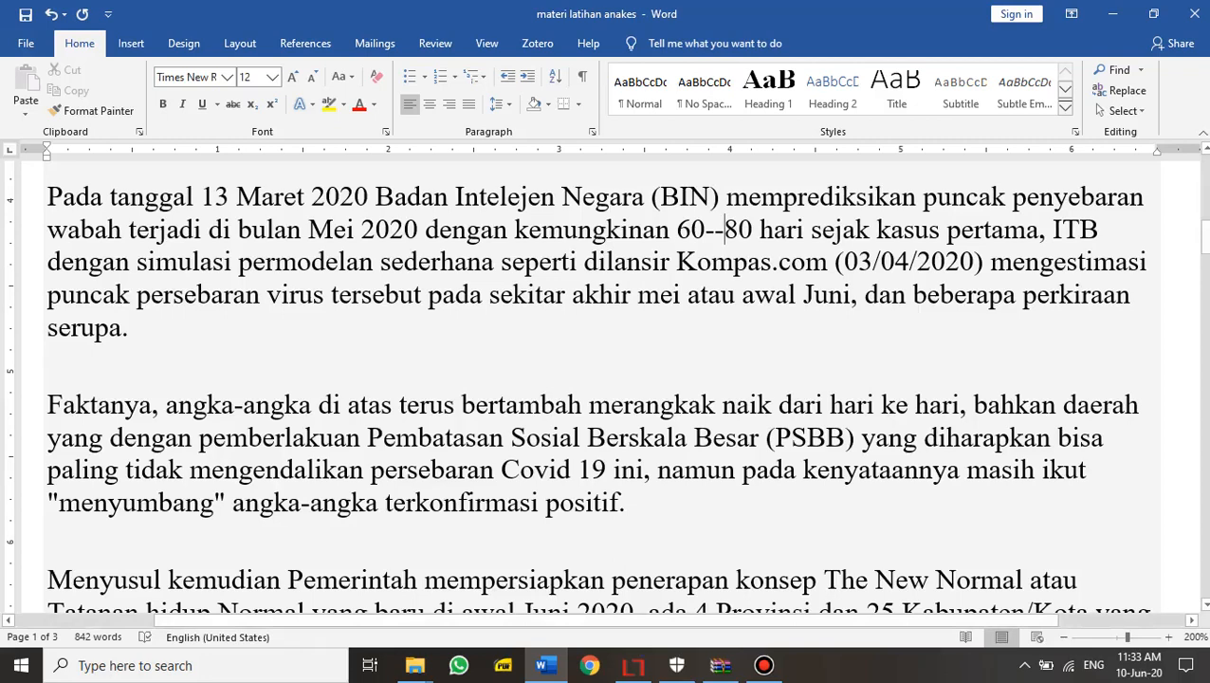
Replace the comma after "kasus pertama" with a period, keeping a space before "ITB"
left_click_drag(1045, 230, 1028, 231)
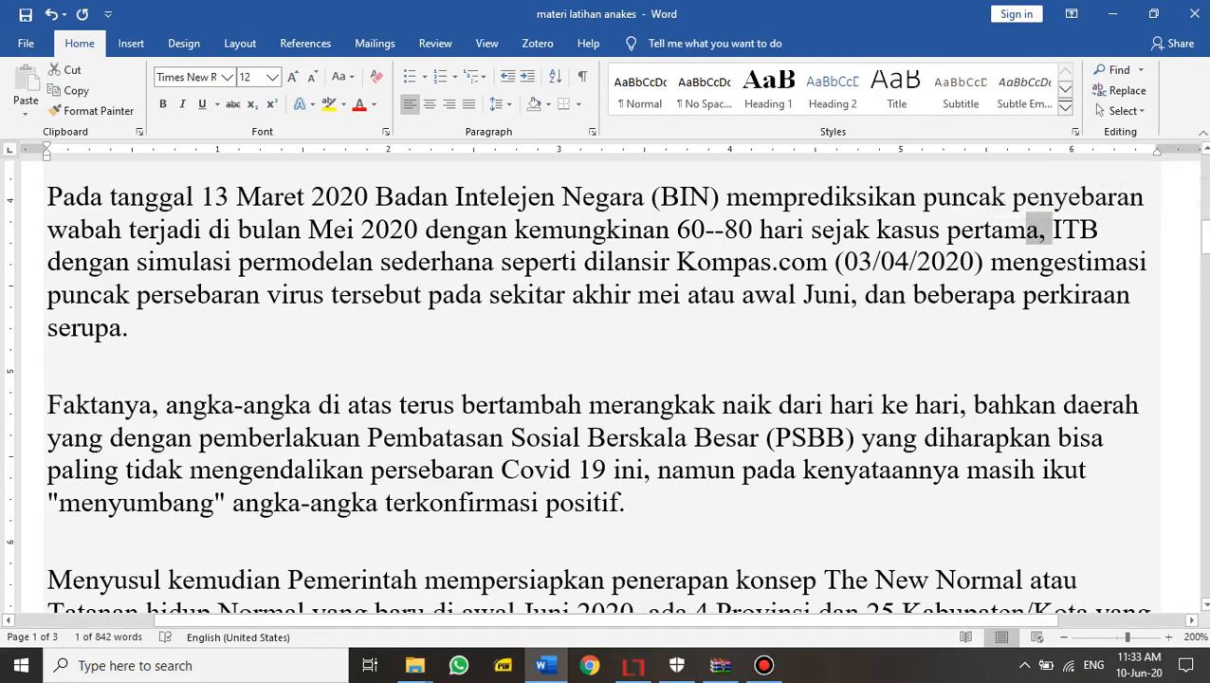
key("BackSpace")
key("BackSpace")
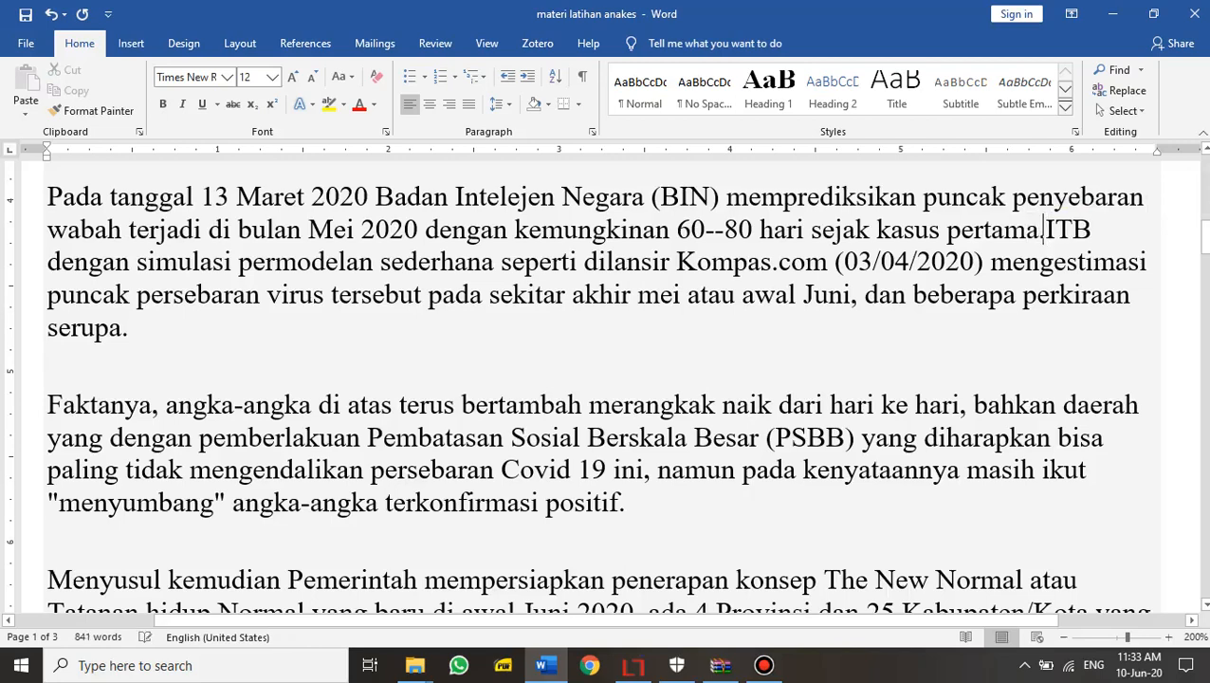
type(".")
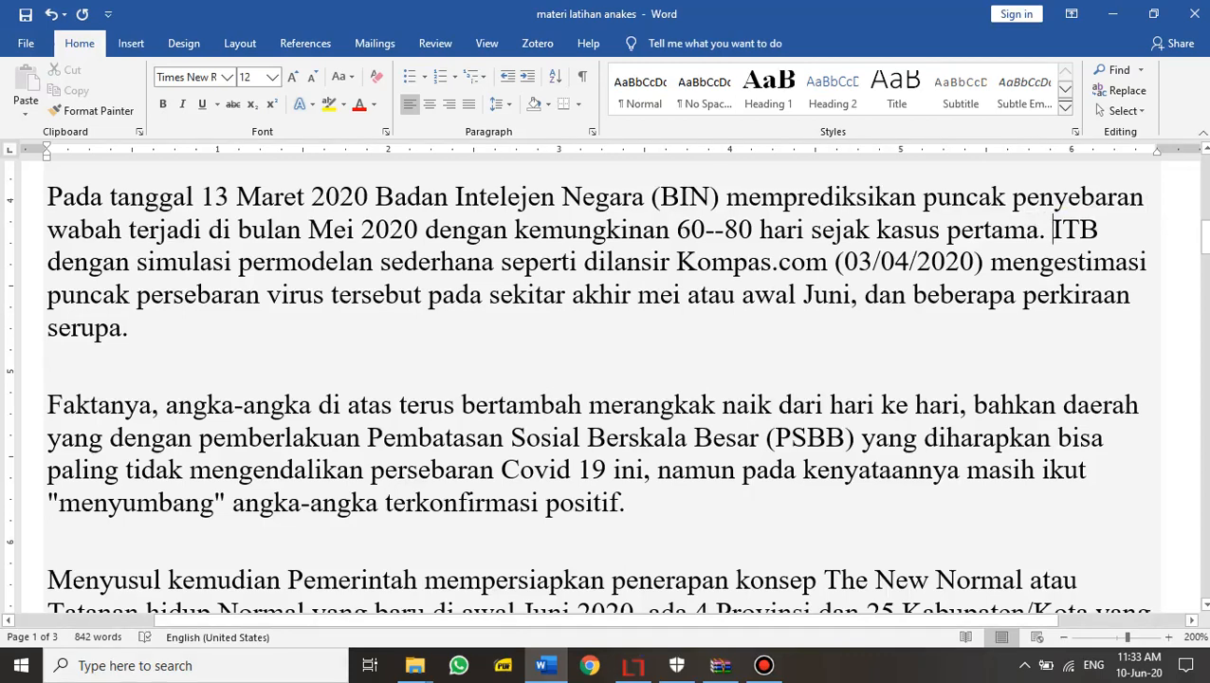
Italicize "Kompas.com" in the paragraph beginning "Pada tanggal 13 Maret 2020"
left_click_drag(675, 262, 827, 262)
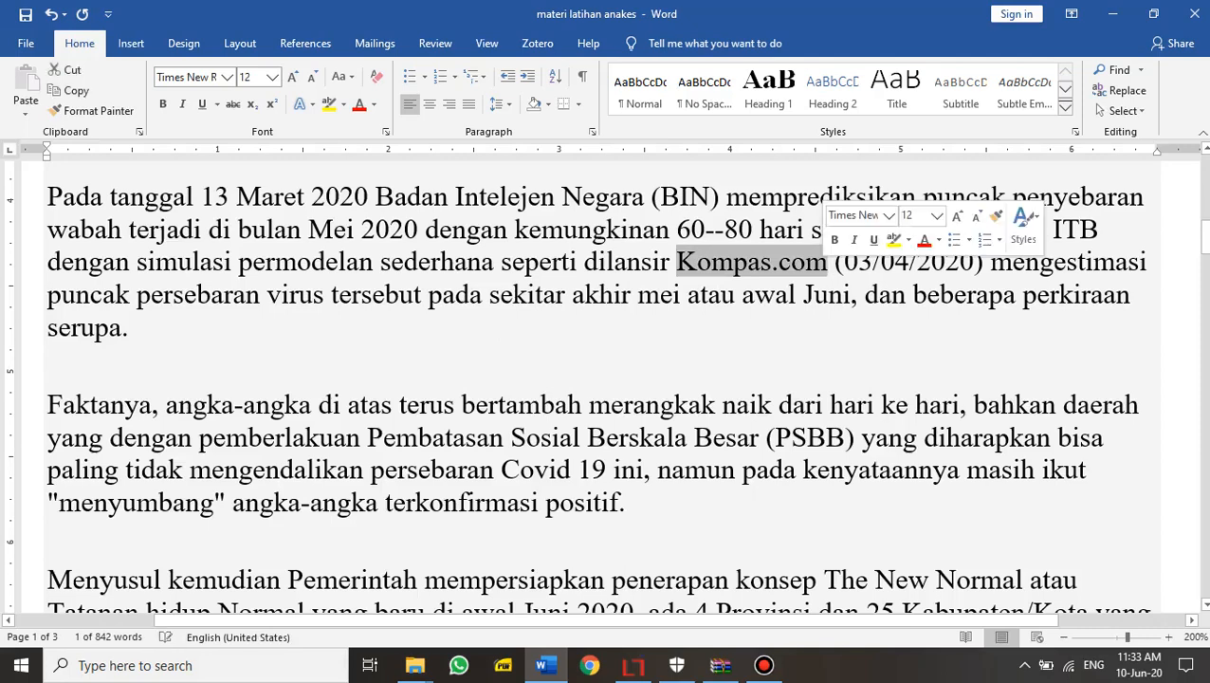
key("ctrl+i")
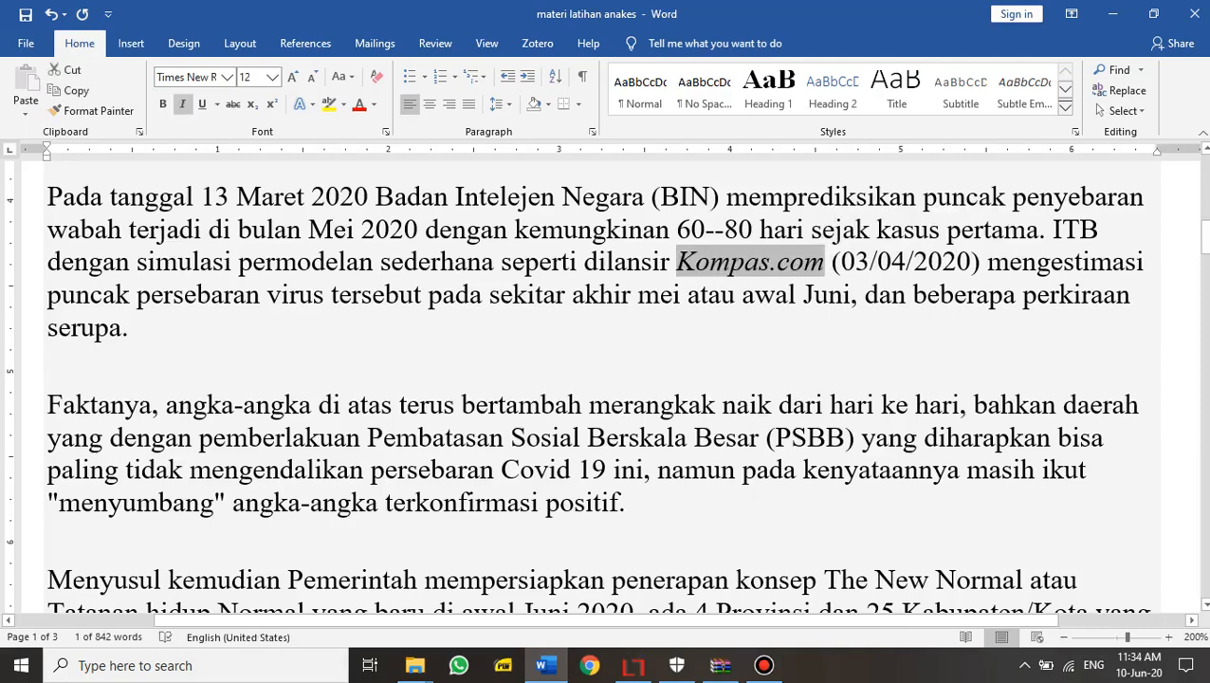
left_click(130, 328)
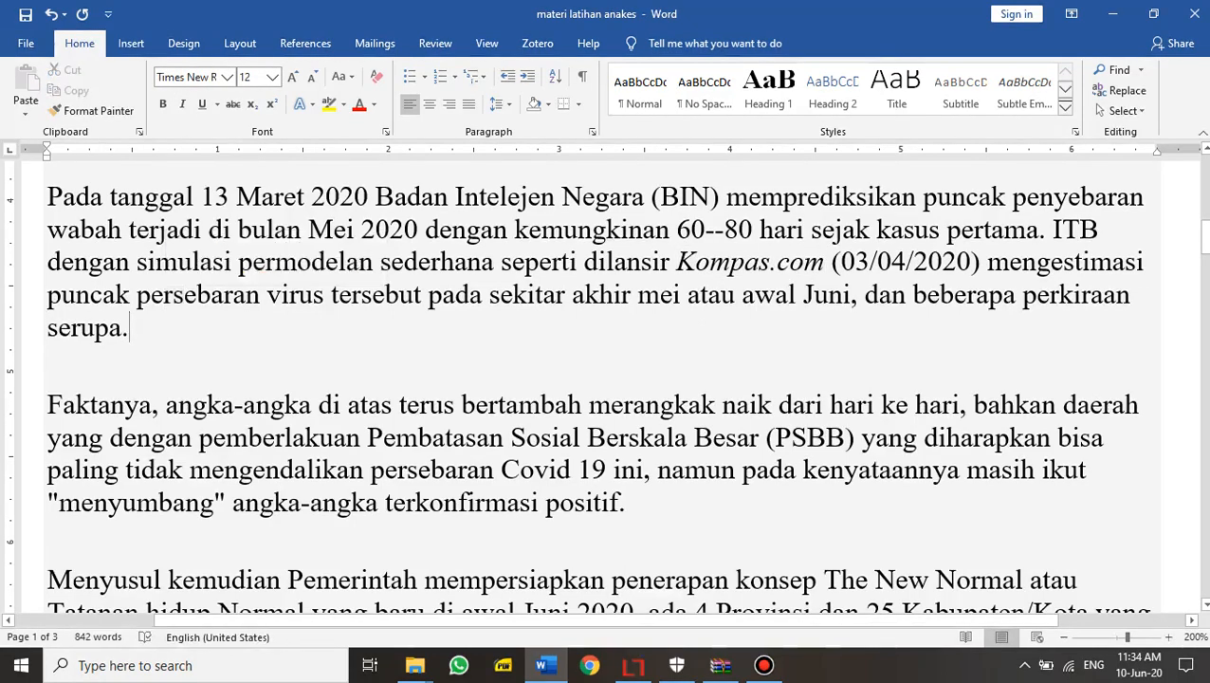
Change "persebaran" to "penyebaran" and capitalize "mei" as "Mei" in the sentence about ITB's estimate
left_click_drag(184, 294, 162, 293)
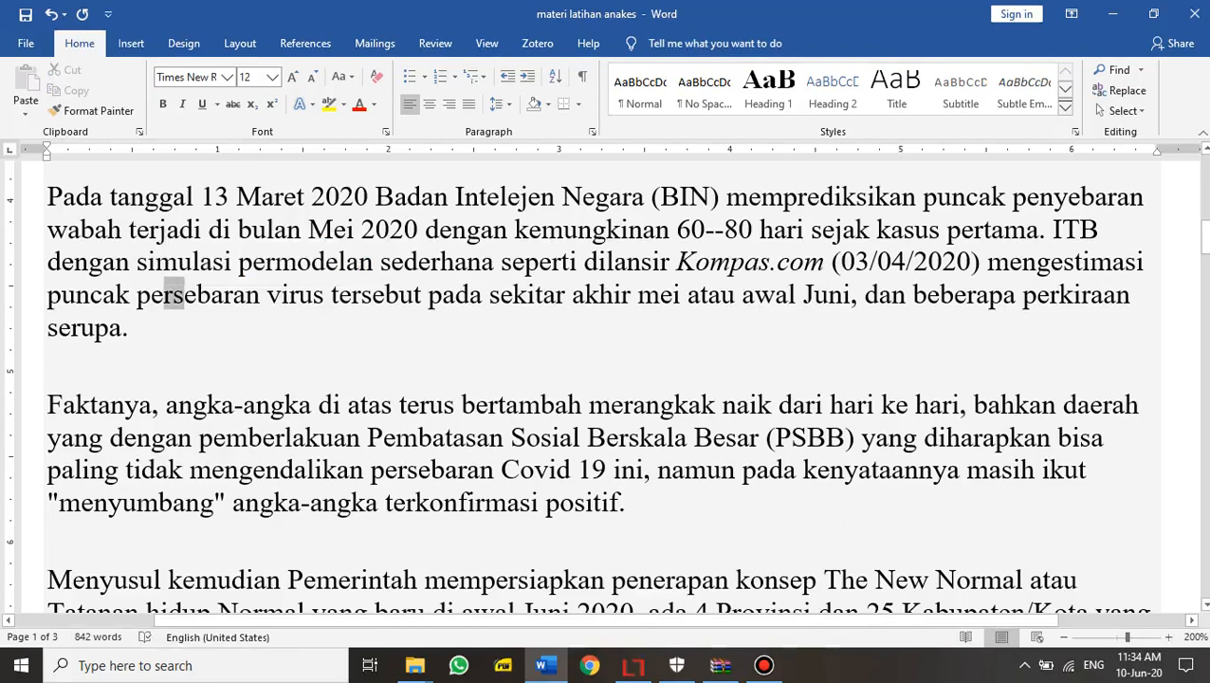
type("ny")
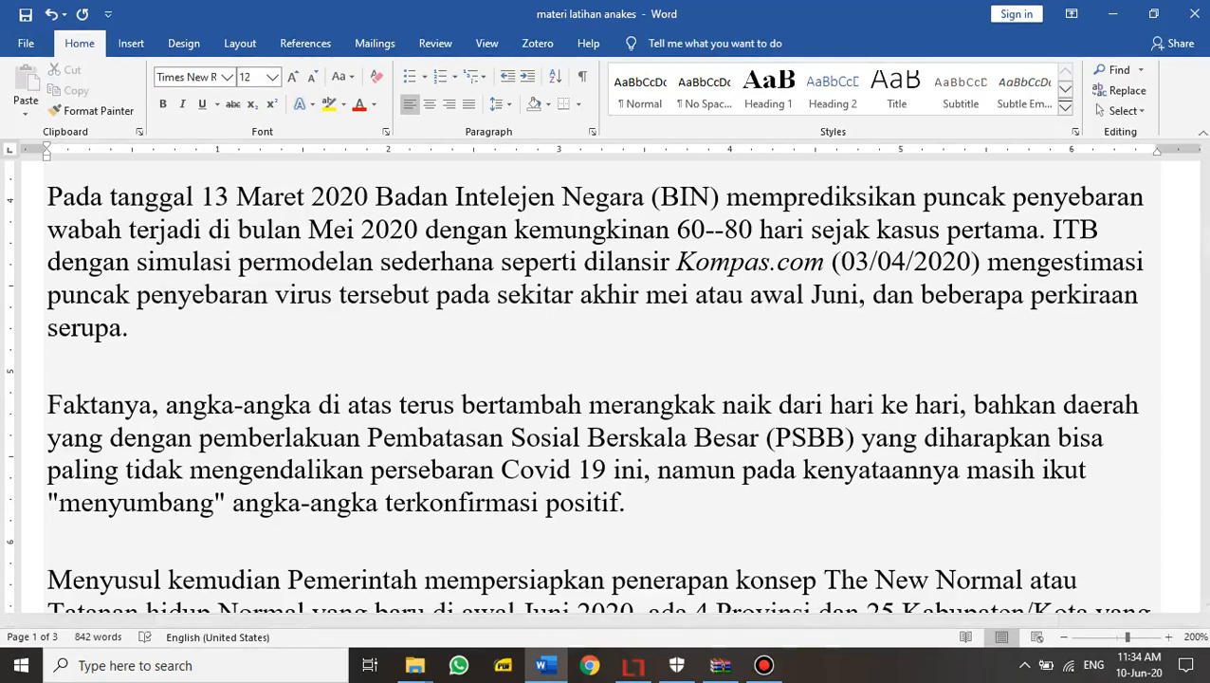
left_click_drag(645, 295, 668, 294)
type("M")
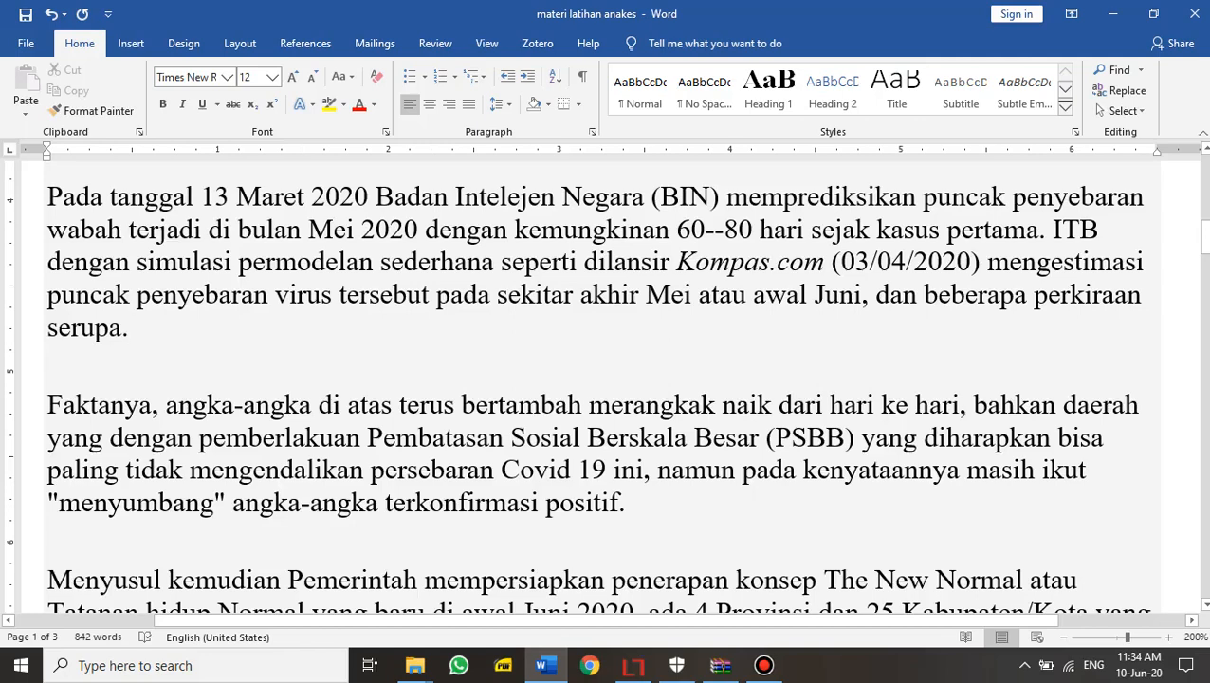
Delete "namun" before "pada kenyataannya" in the paragraph beginning "Faktanya"
left_click_drag(656, 469, 739, 469)
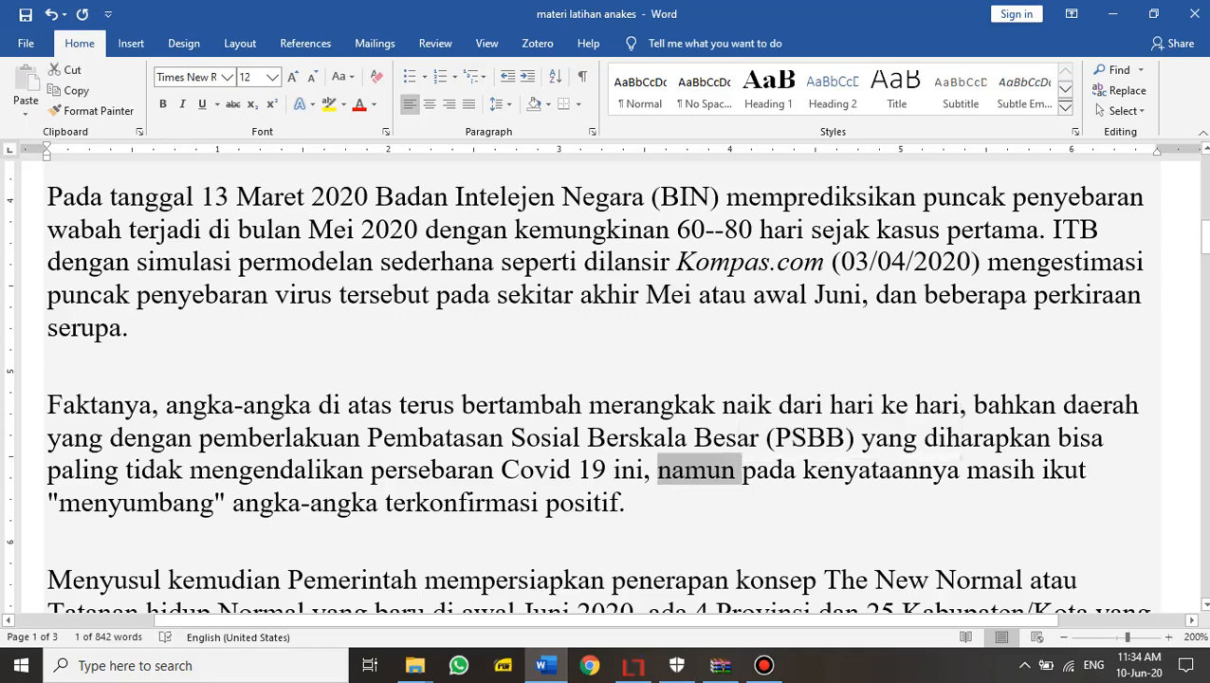
key("BackSpace")
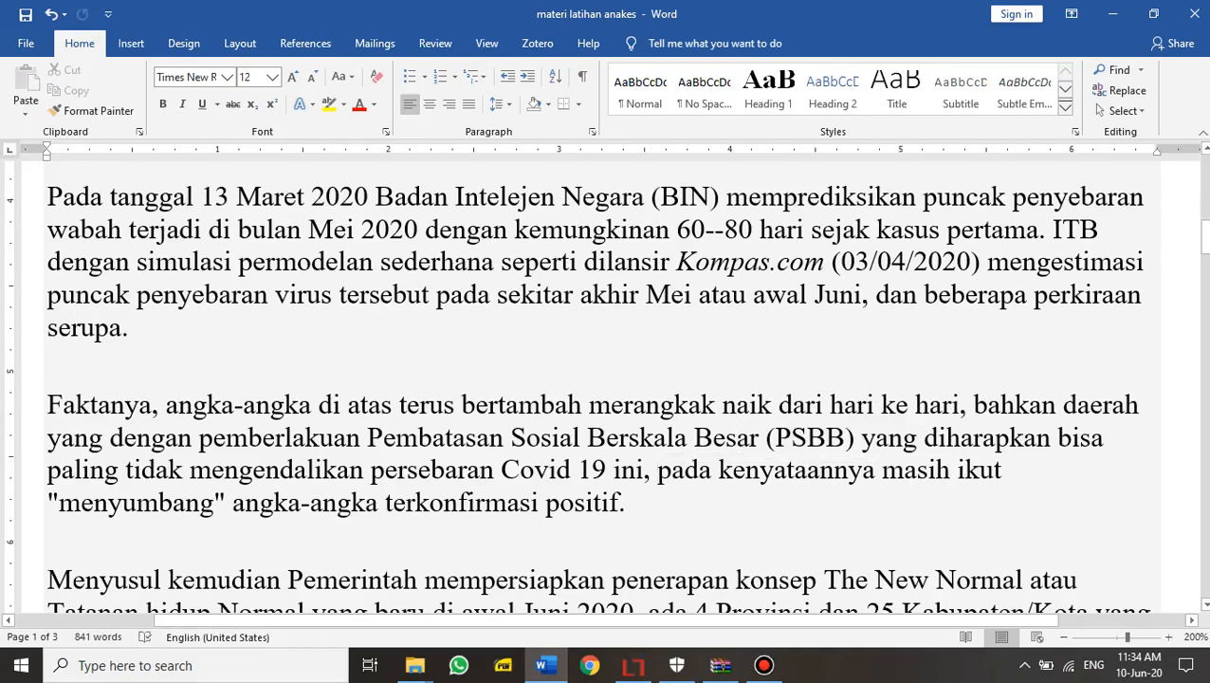
left_click(627, 503)
Check the wording of the earlier paragraphs and replace "Covid 19" with "korona" in the paragraph beginning "Faktanya"
scroll(627, 503, "down", 3)
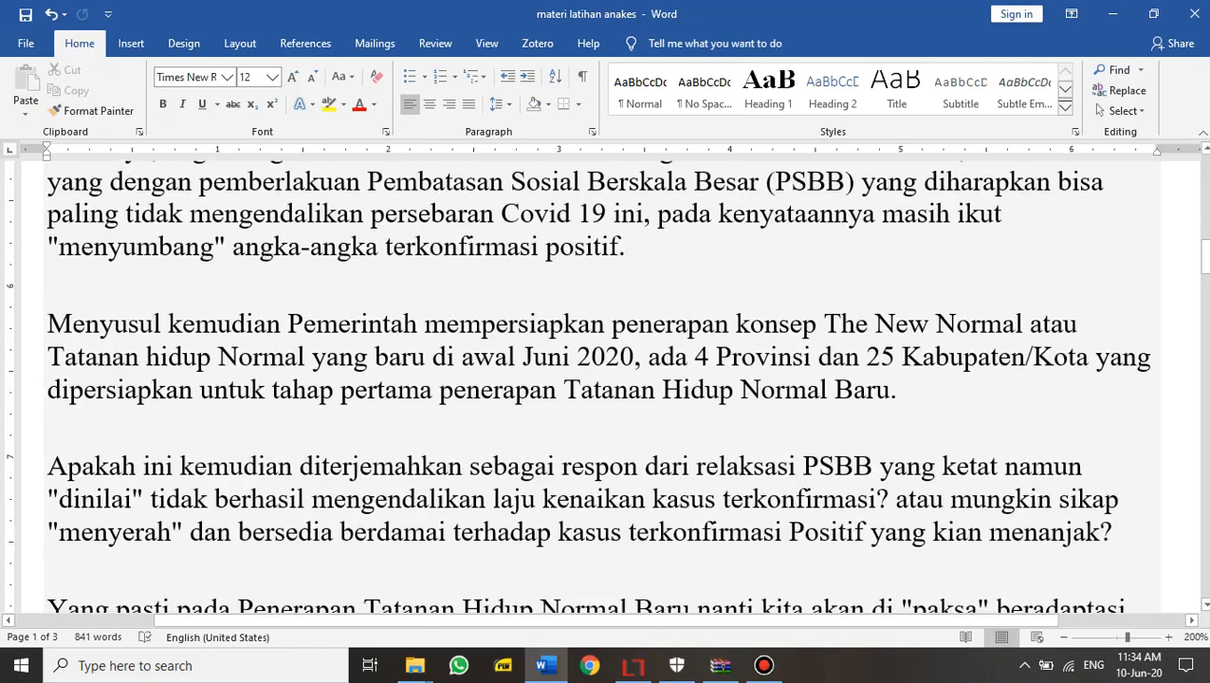
left_click_drag(500, 214, 613, 213)
scroll(612, 214, "up", 4)
scroll(605, 380, "up", 1)
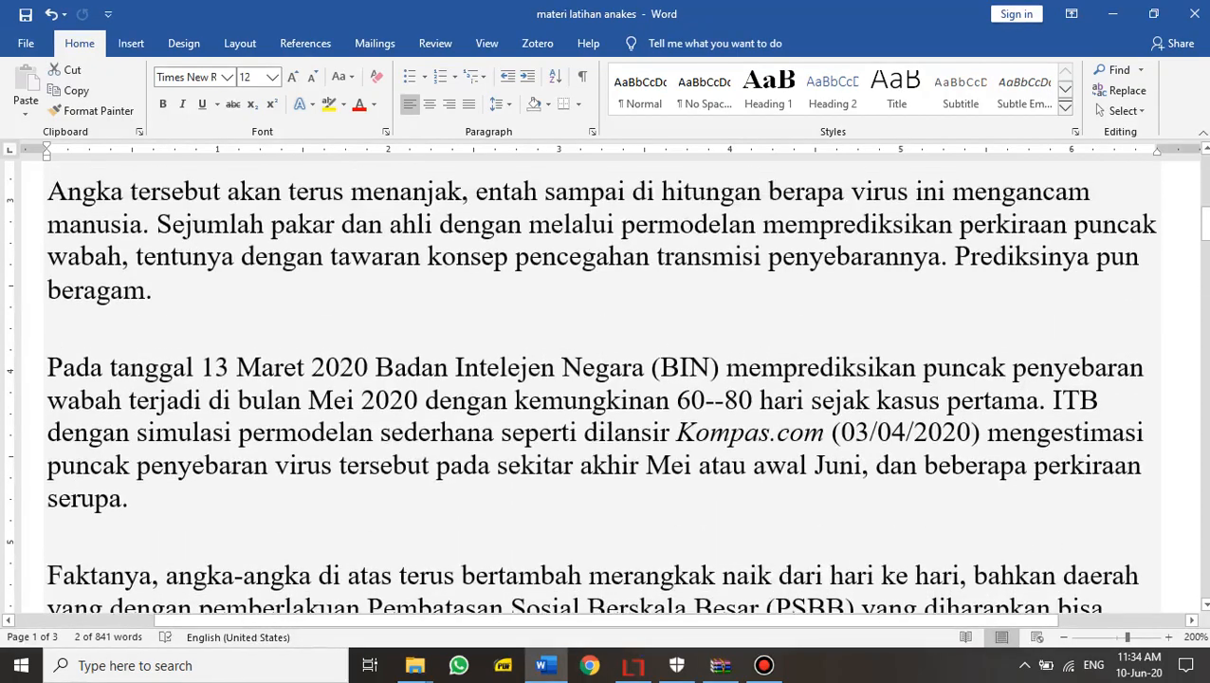
scroll(625, 379, "up", 5)
scroll(626, 379, "down", 6)
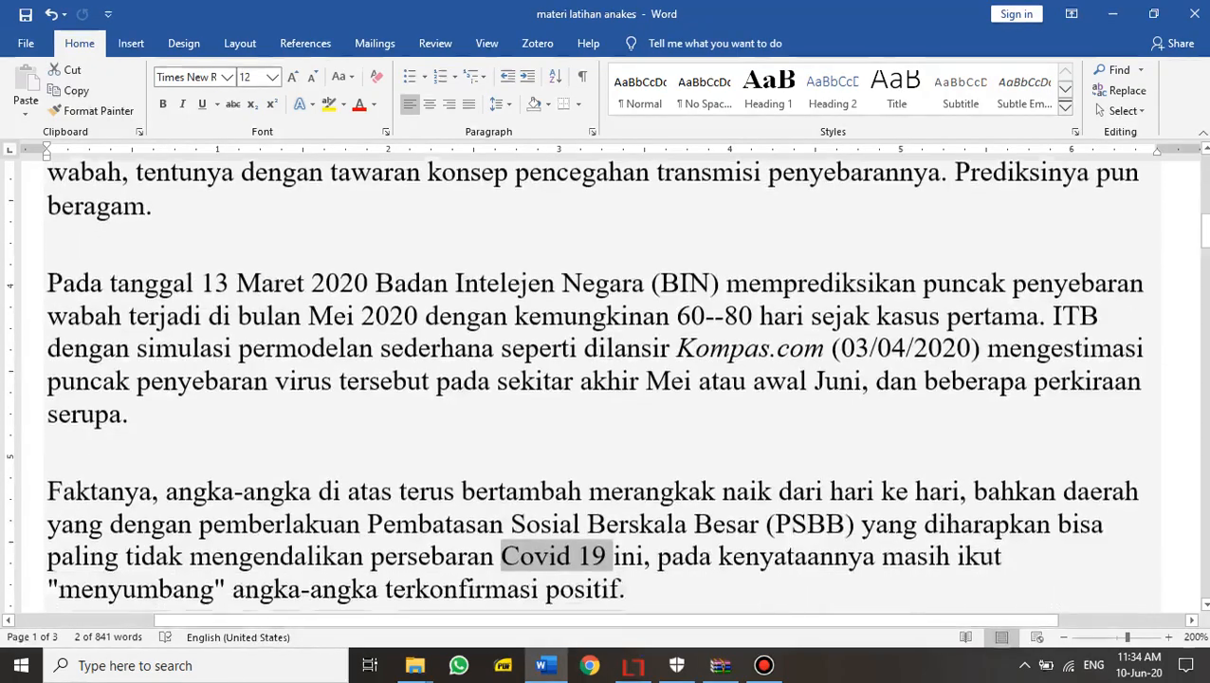
type("kor")
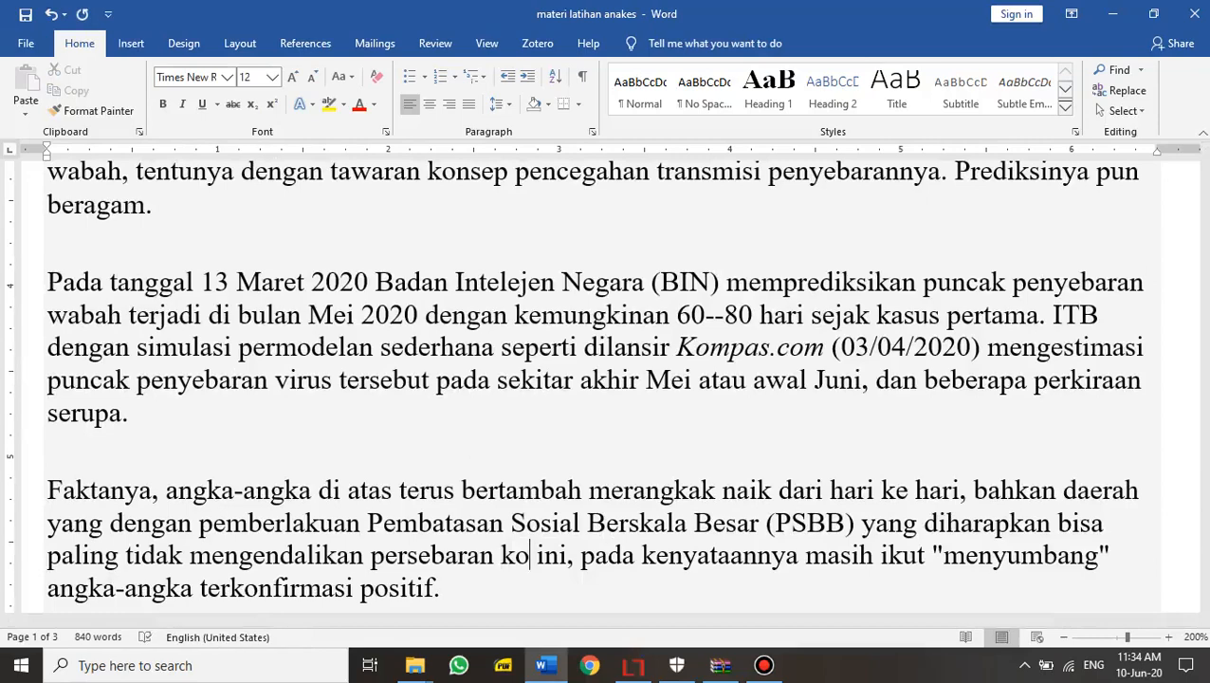
type("ona")
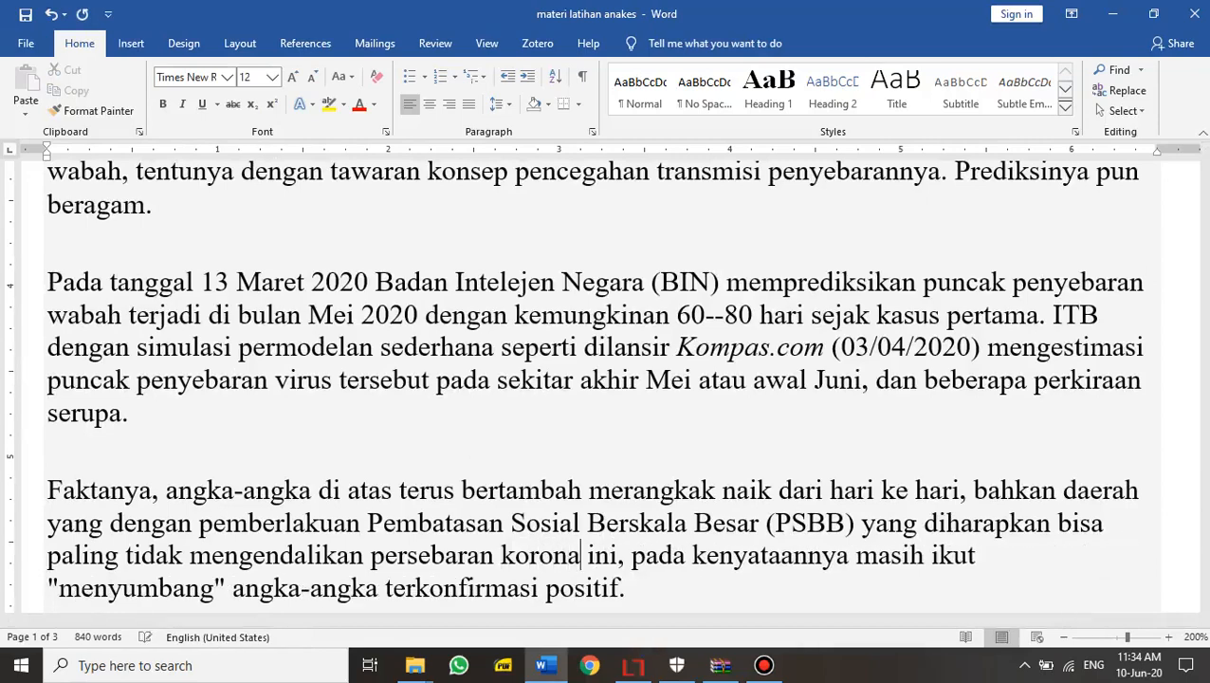
Italicize "The New Normal" in the paragraph beginning "Menyusul kemudian Pemerintah"
left_click(131, 44)
left_click(305, 44)
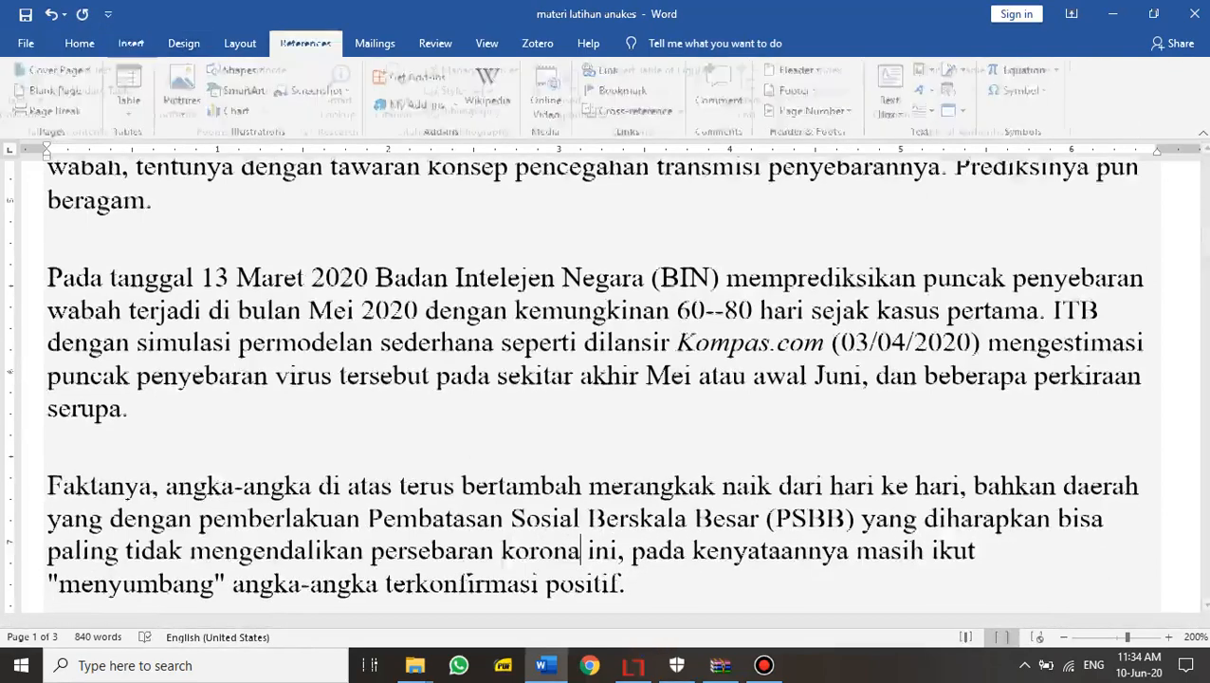
scroll(687, 409, "down", 3)
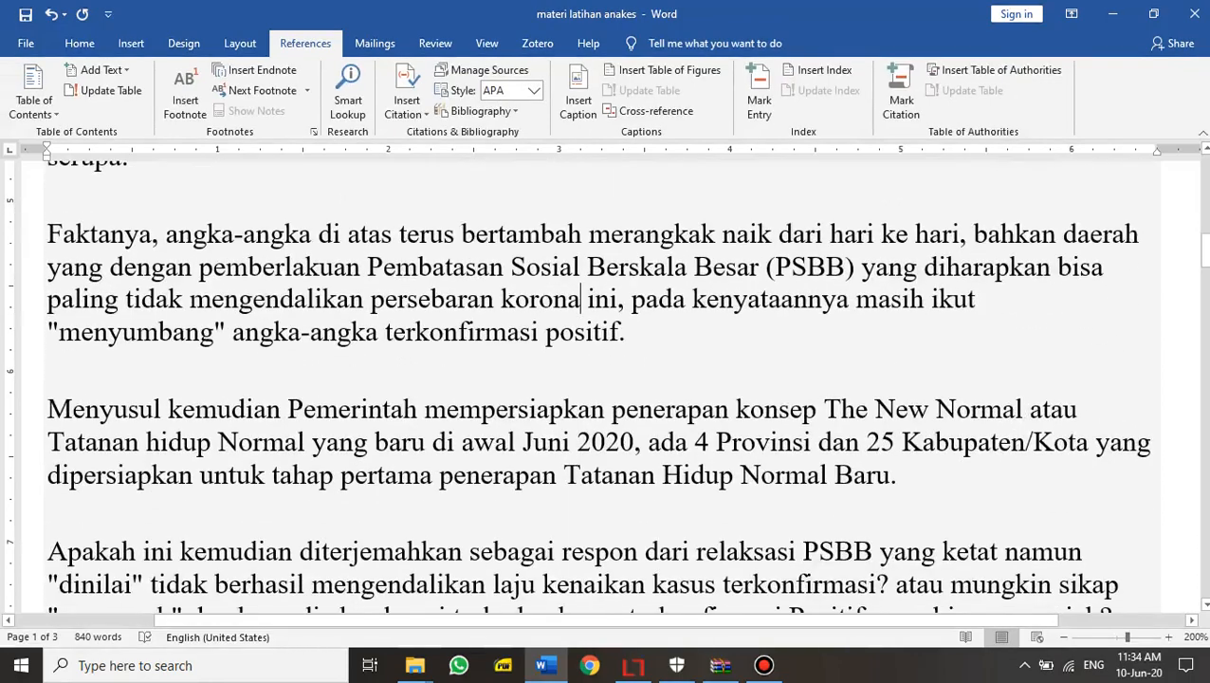
left_click(687, 408)
left_click(266, 409)
left_click_drag(824, 409, 1029, 409)
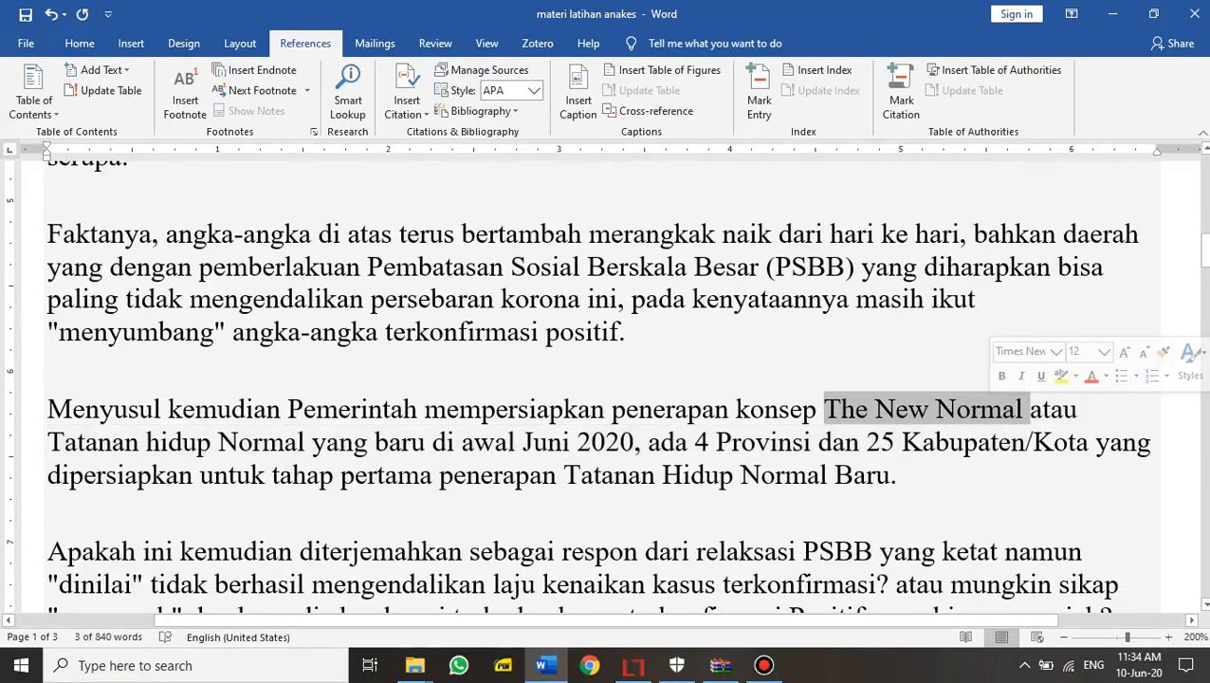
key("ctrl+i")
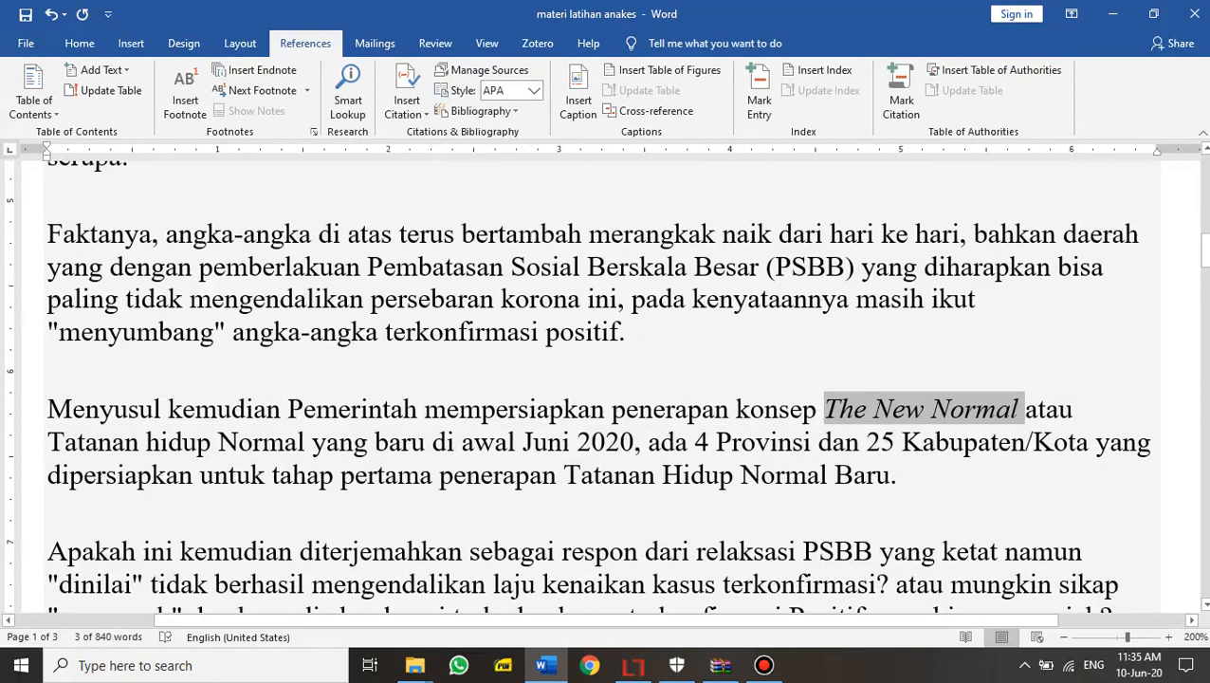
Change "Tatanan hidup Normal yang baru" to "tatanan hidup normal baru" in the paragraph beginning "Menyusul kemudian"
left_click_drag(311, 442, 374, 442)
key("Delete")
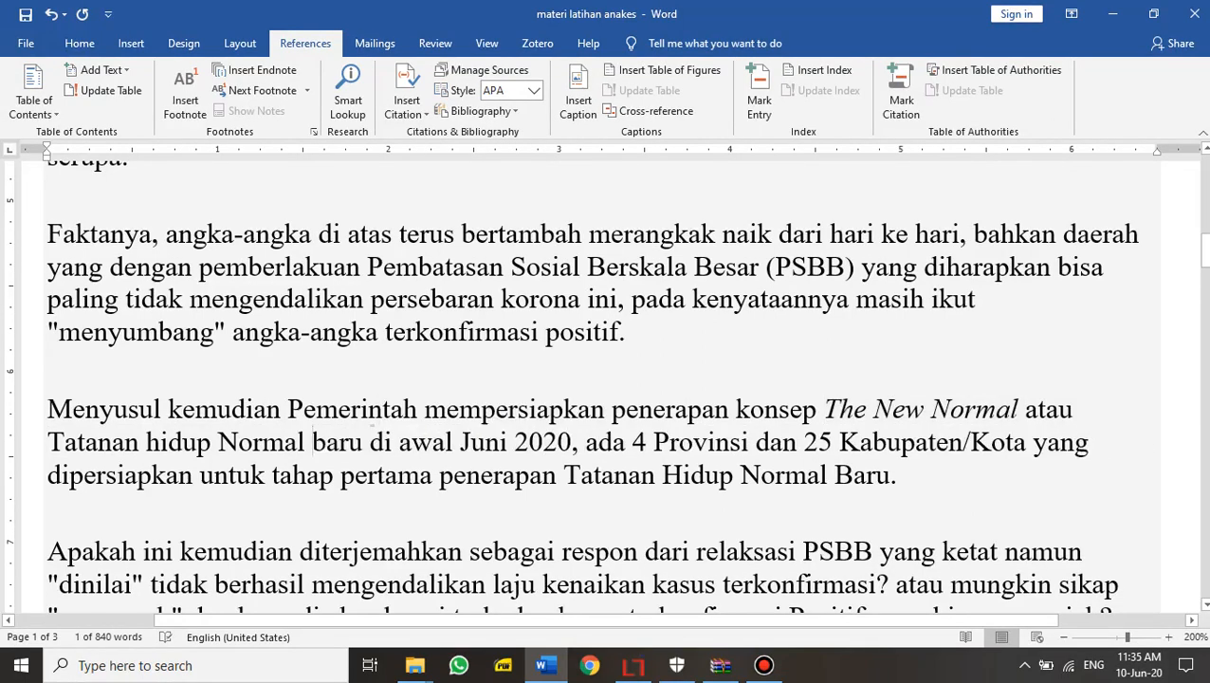
left_click(237, 442)
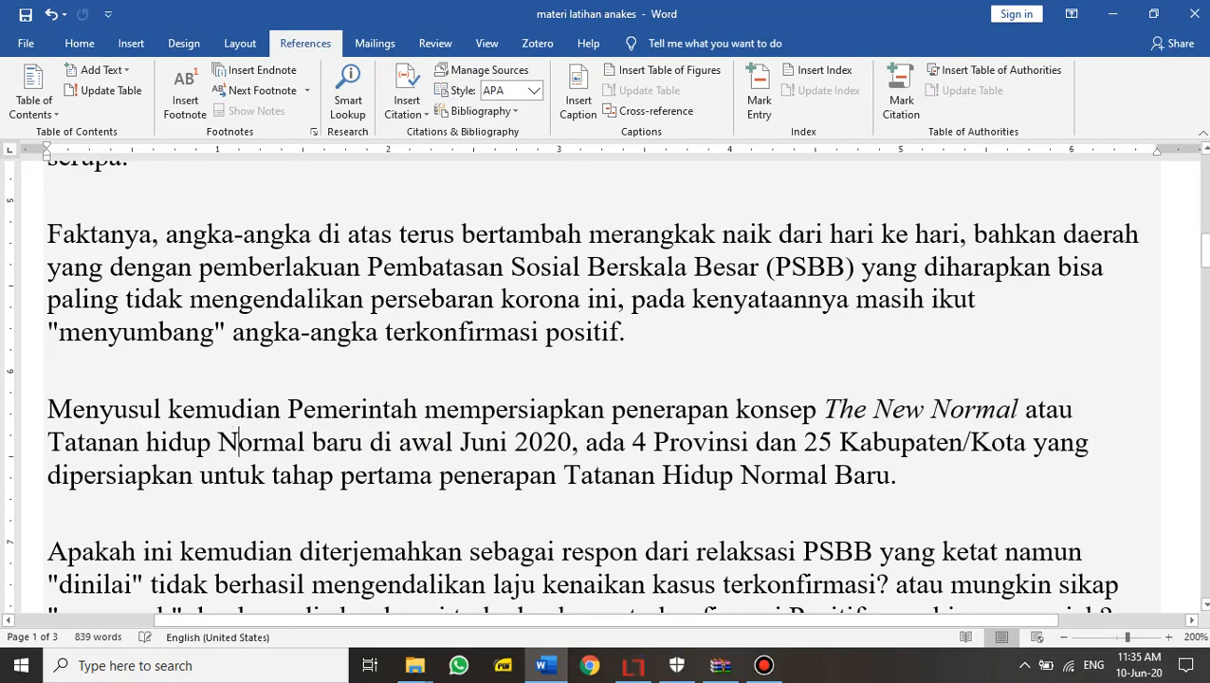
key("BackSpace")
type("n")
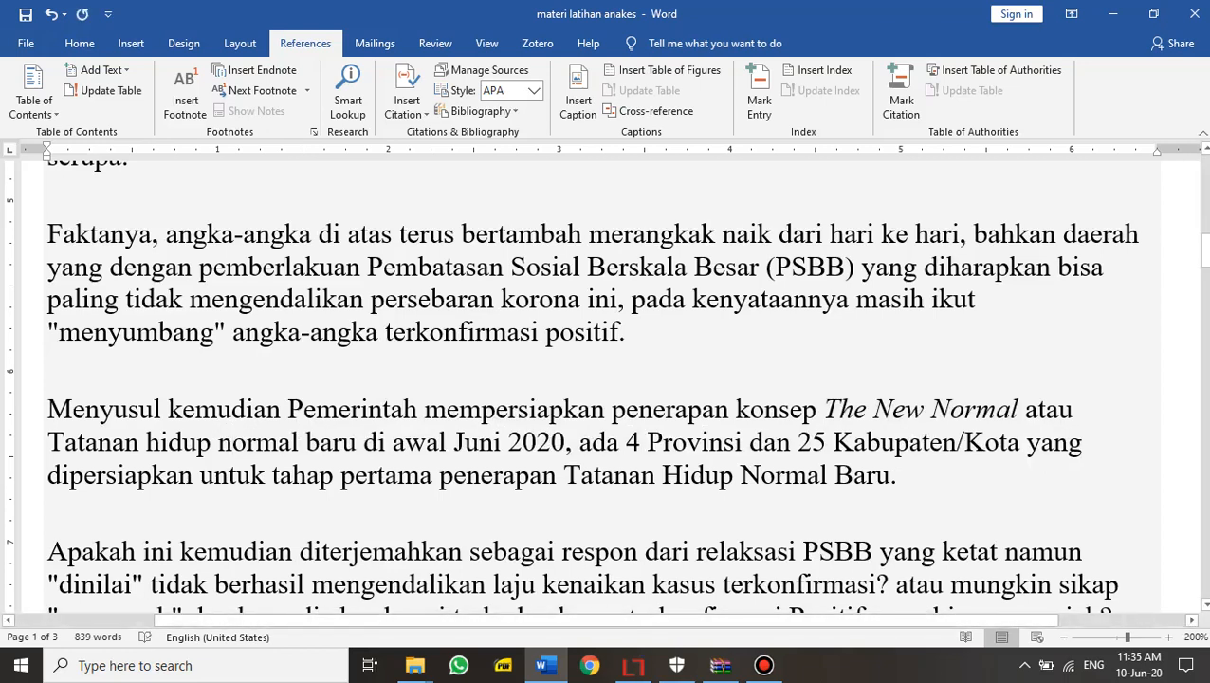
left_click_drag(65, 441, 49, 442)
type("t")
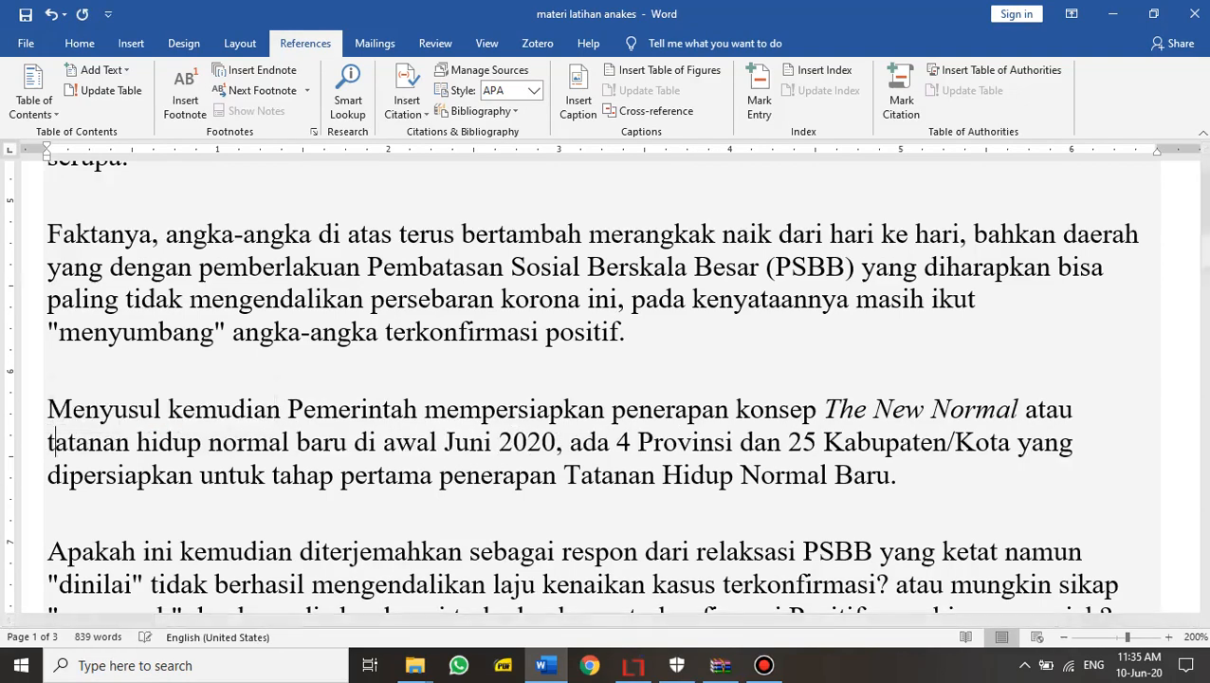
Convert the italic phrase "The New Normal" in the paragraph beginning "Menyusul kemudian" to lowercase
left_click_drag(823, 409, 1024, 409)
left_click(79, 43)
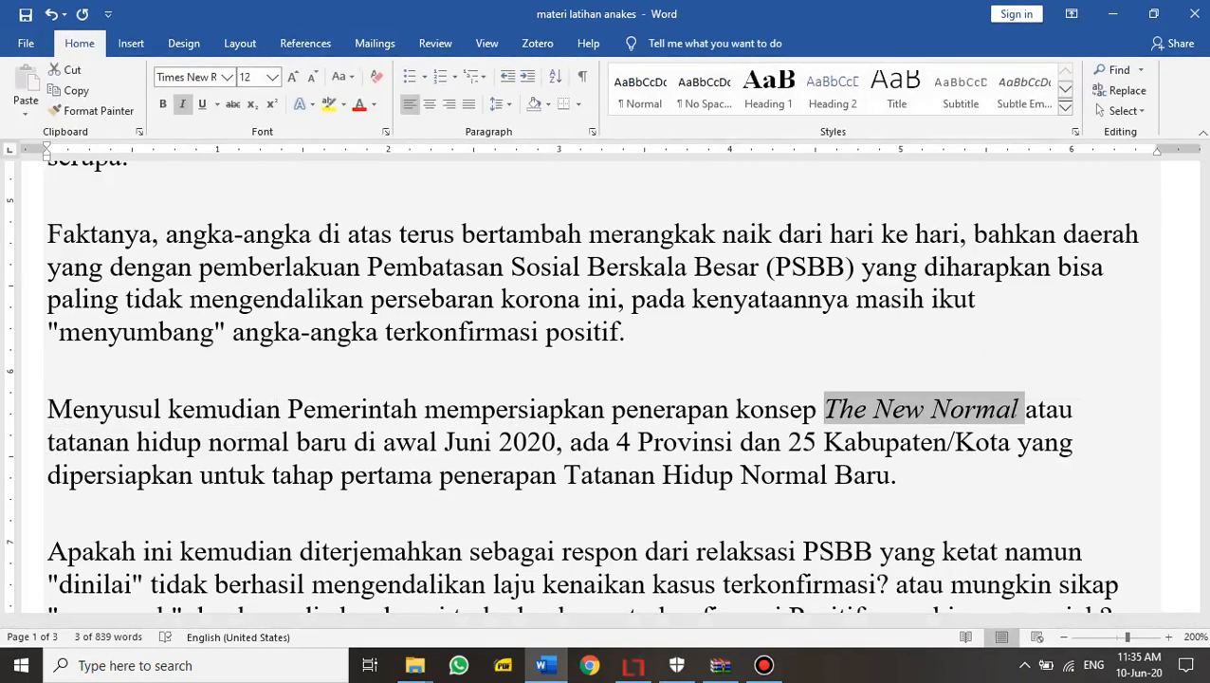
left_click(343, 76)
left_click(382, 120)
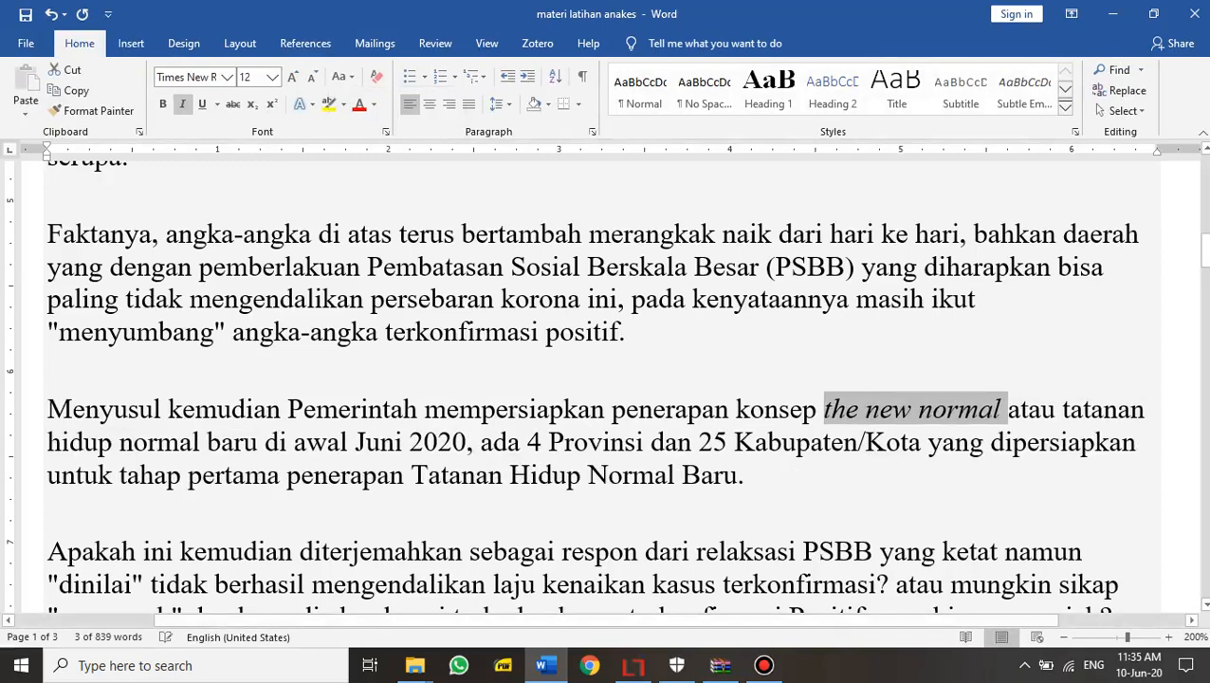
left_click(897, 442)
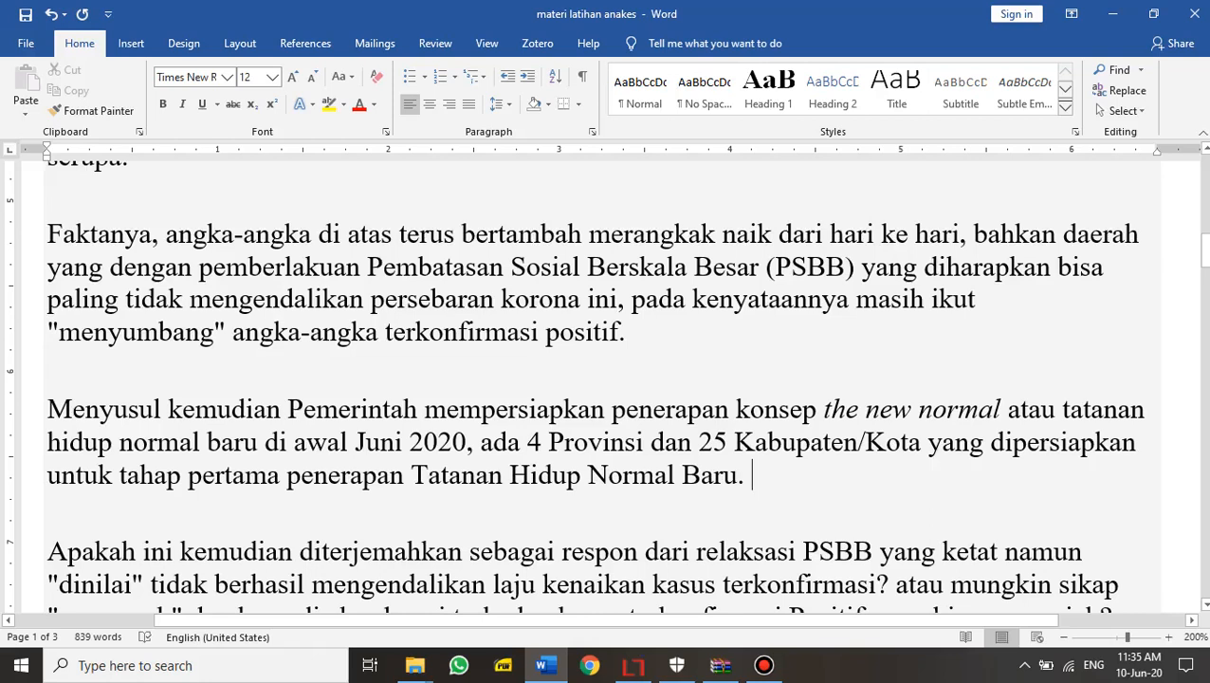
Replace "di" with "pada" before "awal Juni 2020" and "ada" with "terdapat" before the number of provinces
mouse_move(277, 442)
left_mouse_down()
mouse_move(289, 442)
mouse_move(265, 442)
left_mouse_up()
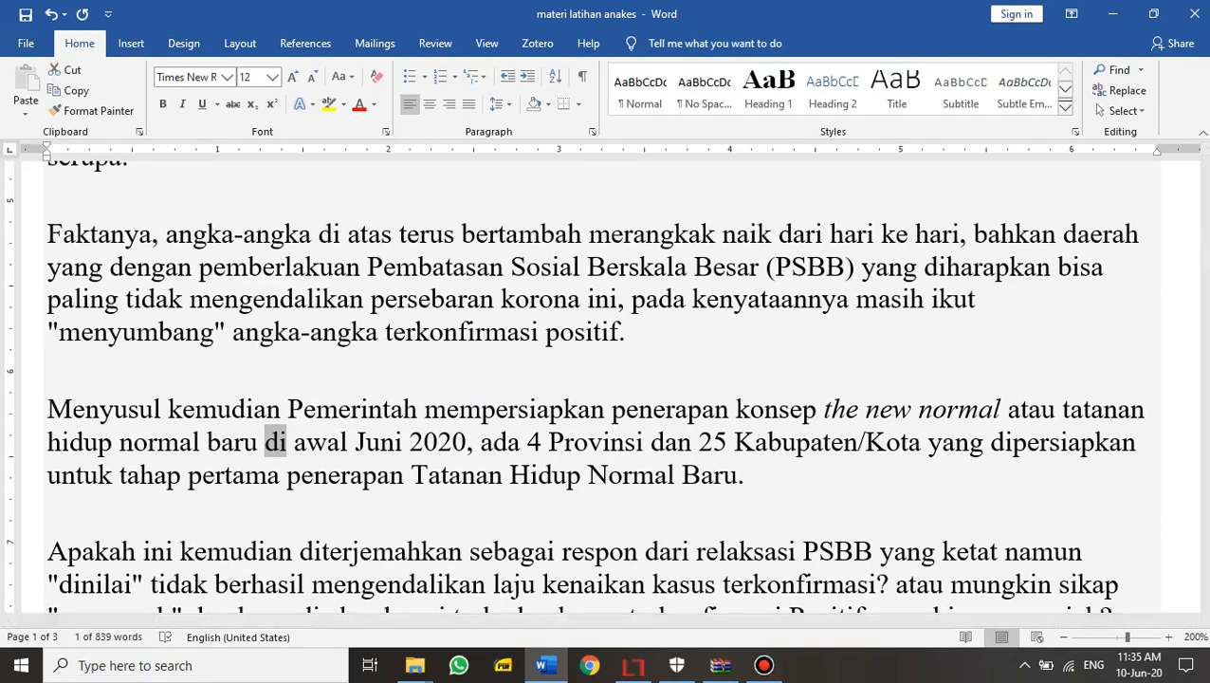
type("pada")
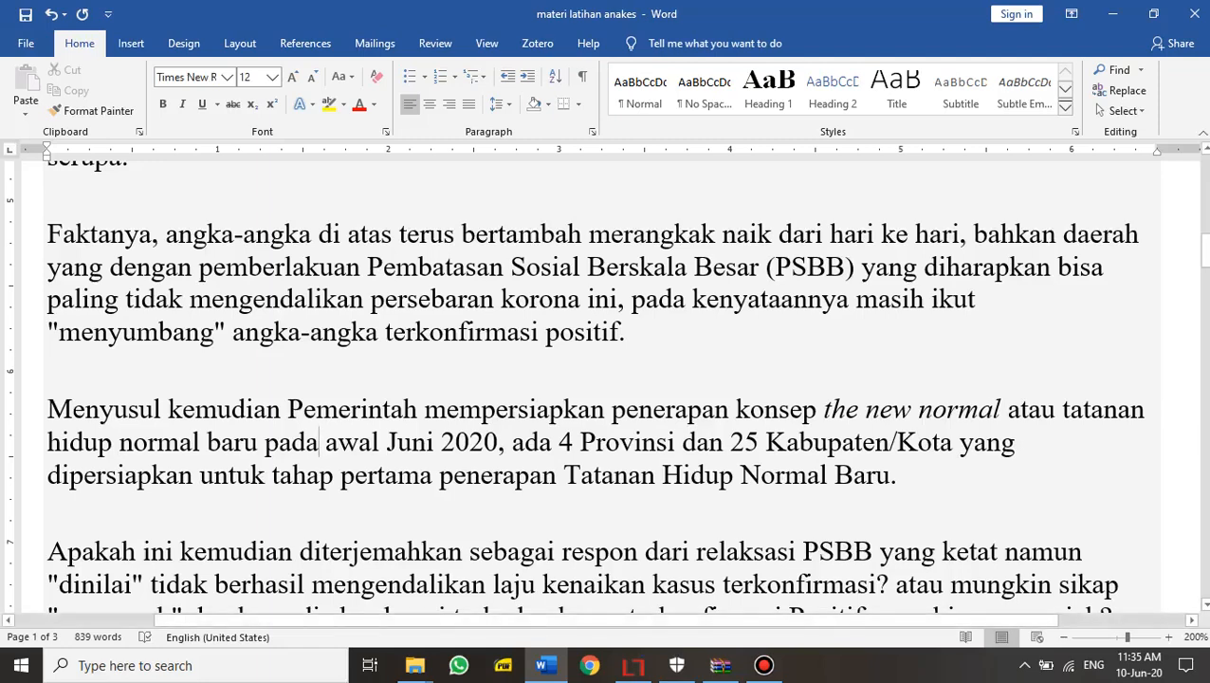
left_click_drag(512, 442, 551, 442)
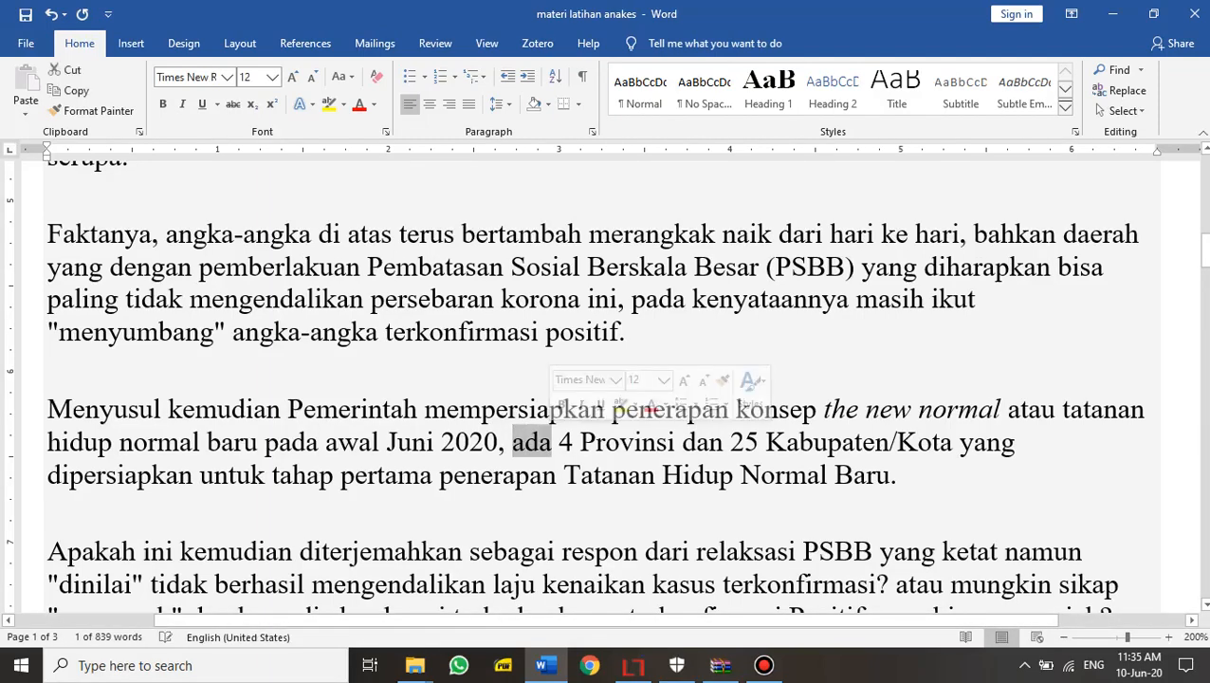
type("tee")
key("BackSpace")
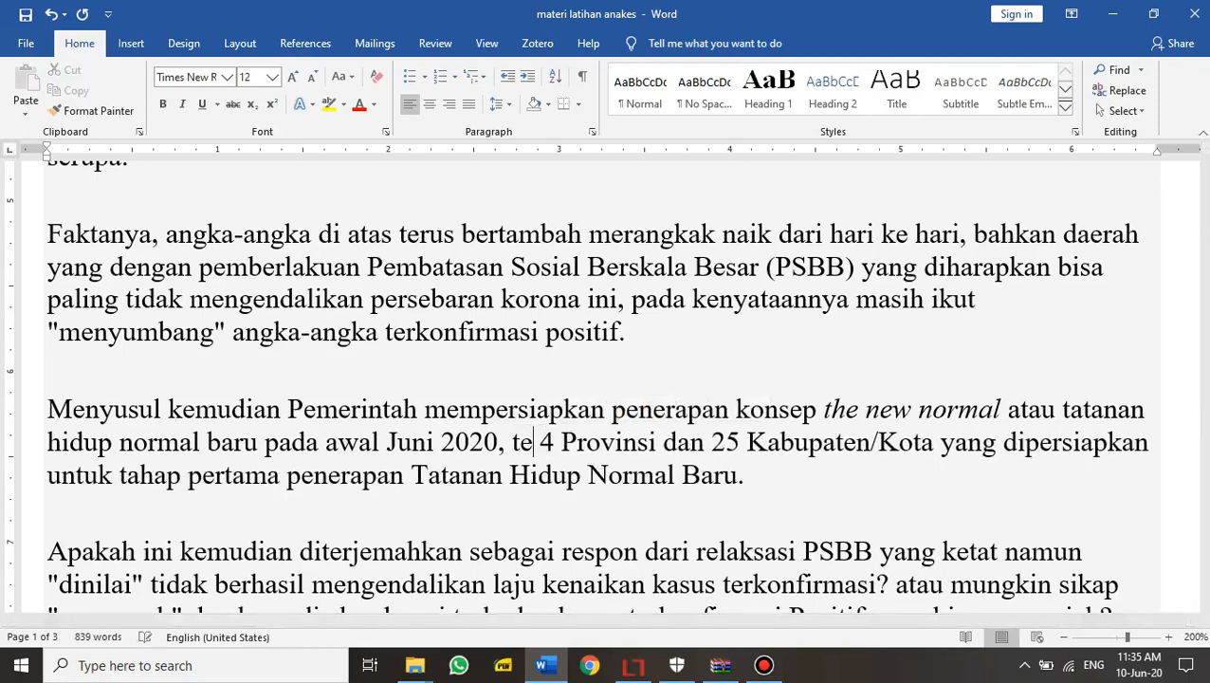
type("rdapat")
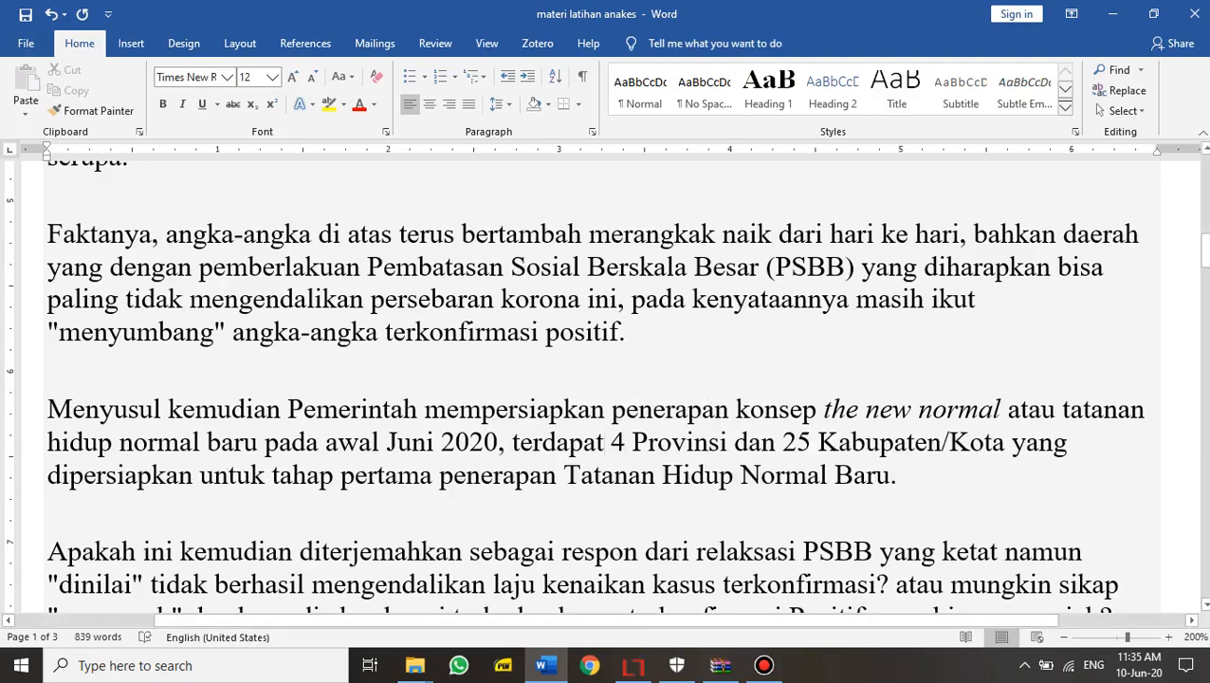
Lowercase "Provinsi" and "Kabupaten/Kota" to read "provinsi" and "kabupaten/kota" in the paragraph beginning "Menyusul kemudian"
left_click_drag(631, 442, 645, 442)
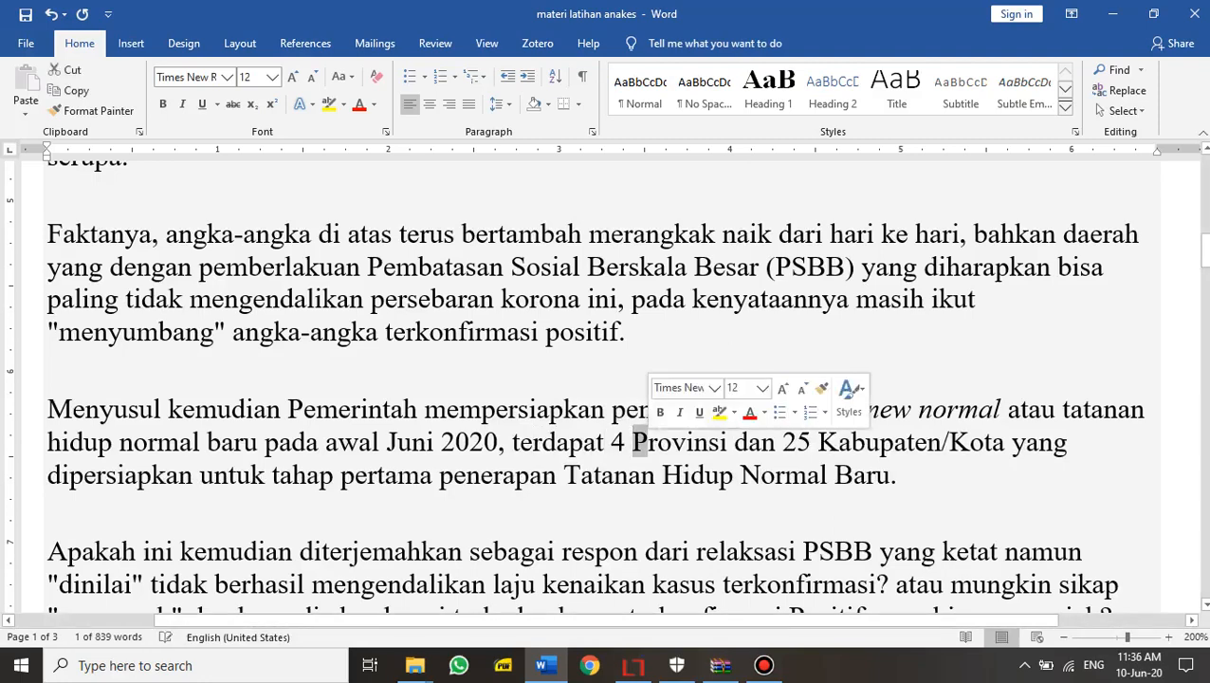
type("p")
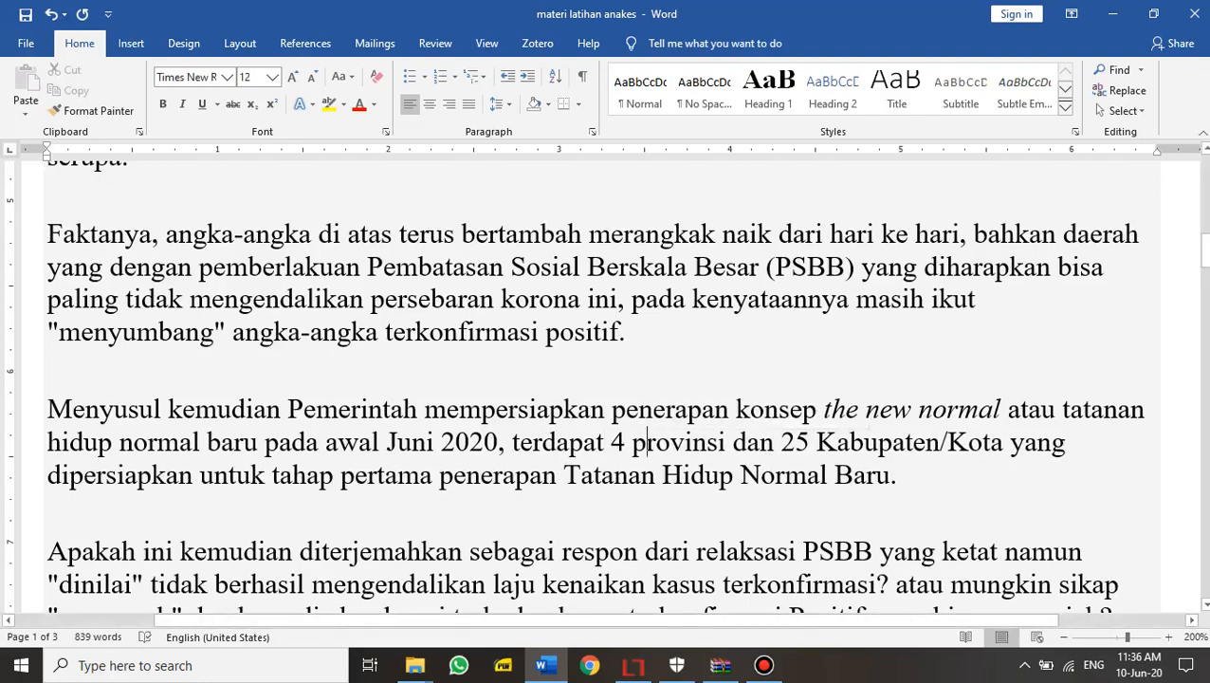
left_click_drag(816, 442, 837, 442)
type("k")
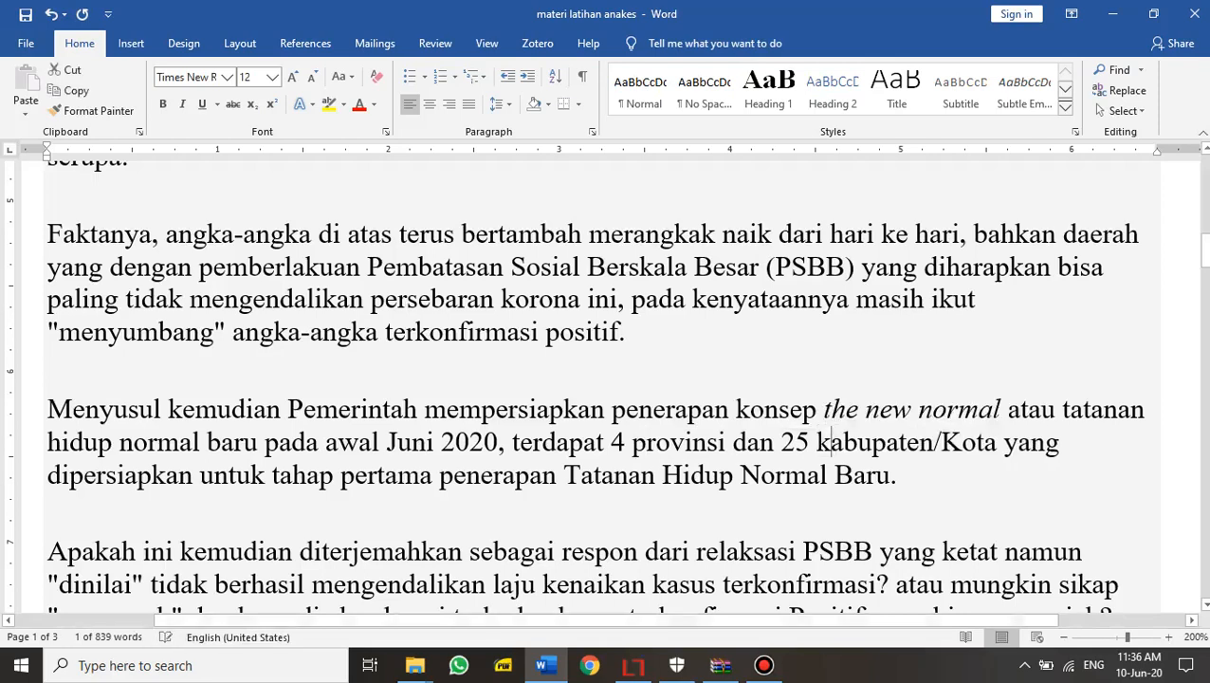
left_click_drag(959, 442, 939, 442)
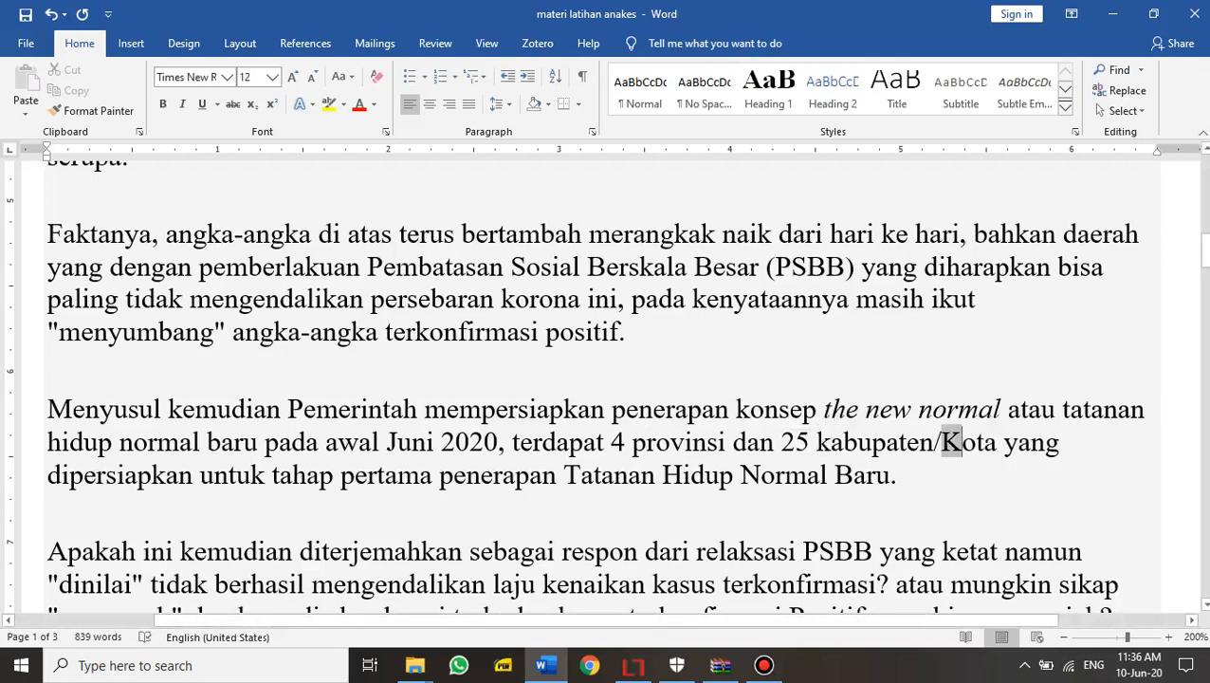
type("k")
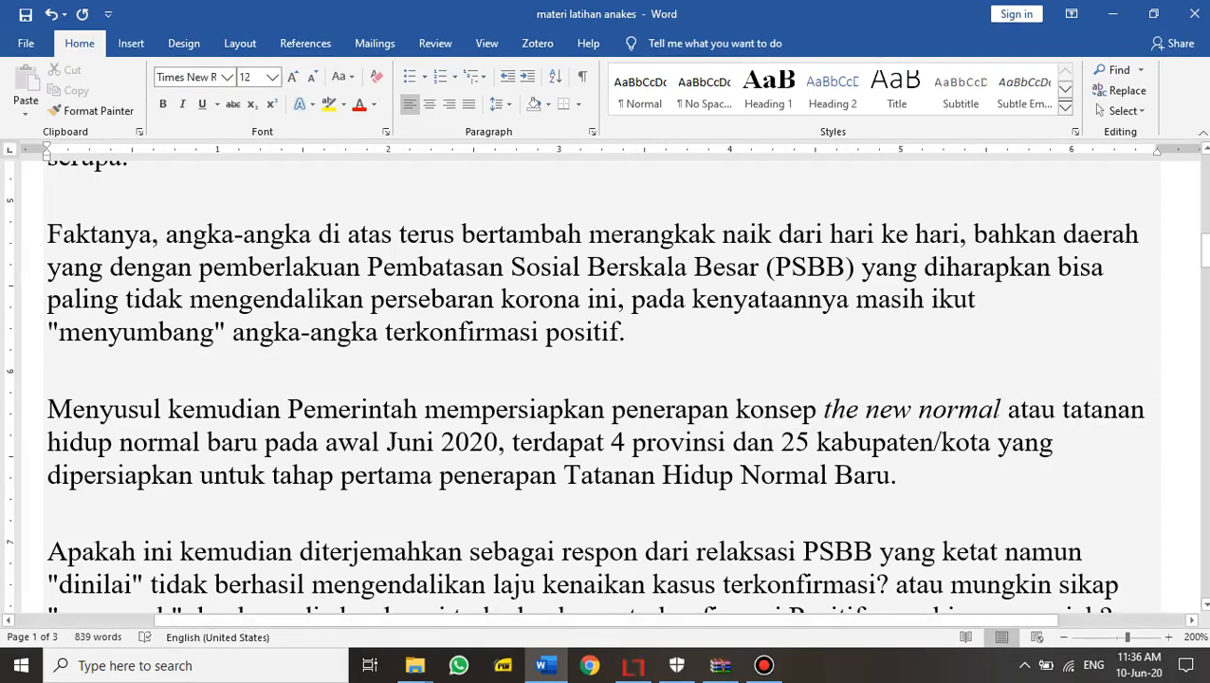
Convert "Tatanan Hidup Normal Baru" to lowercase at the end of the paragraph beginning "Menyusul kemudian"
left_click_drag(565, 474, 888, 474)
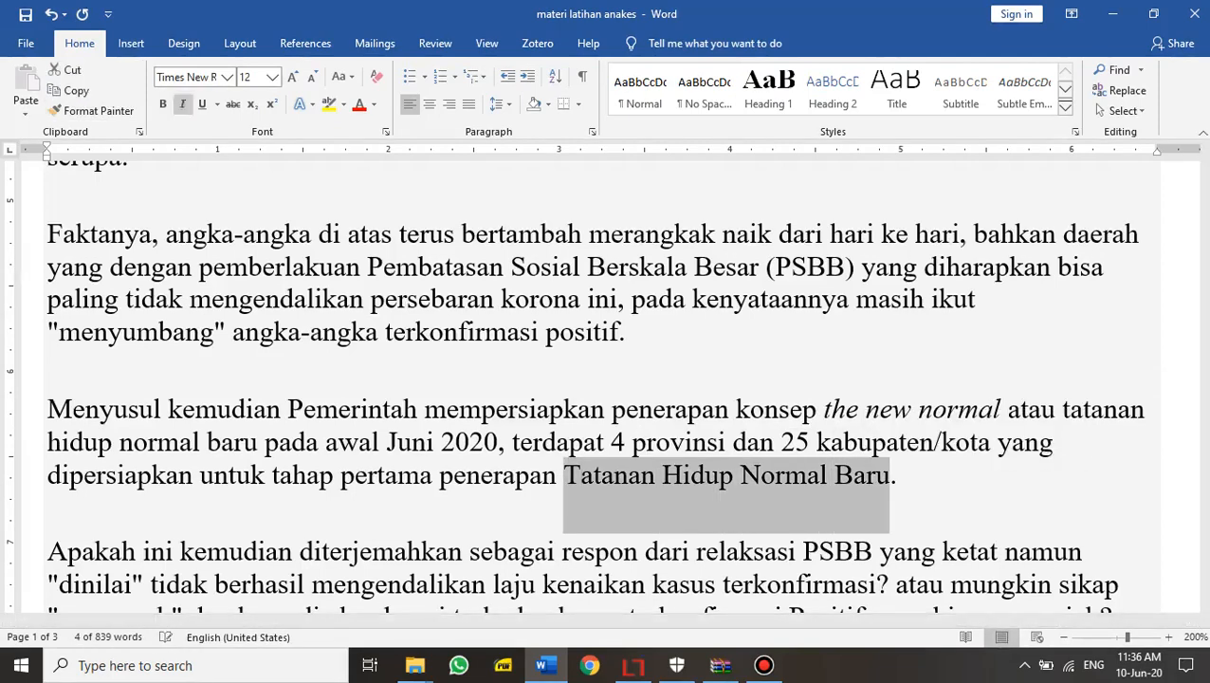
left_click(338, 75)
left_click(379, 121)
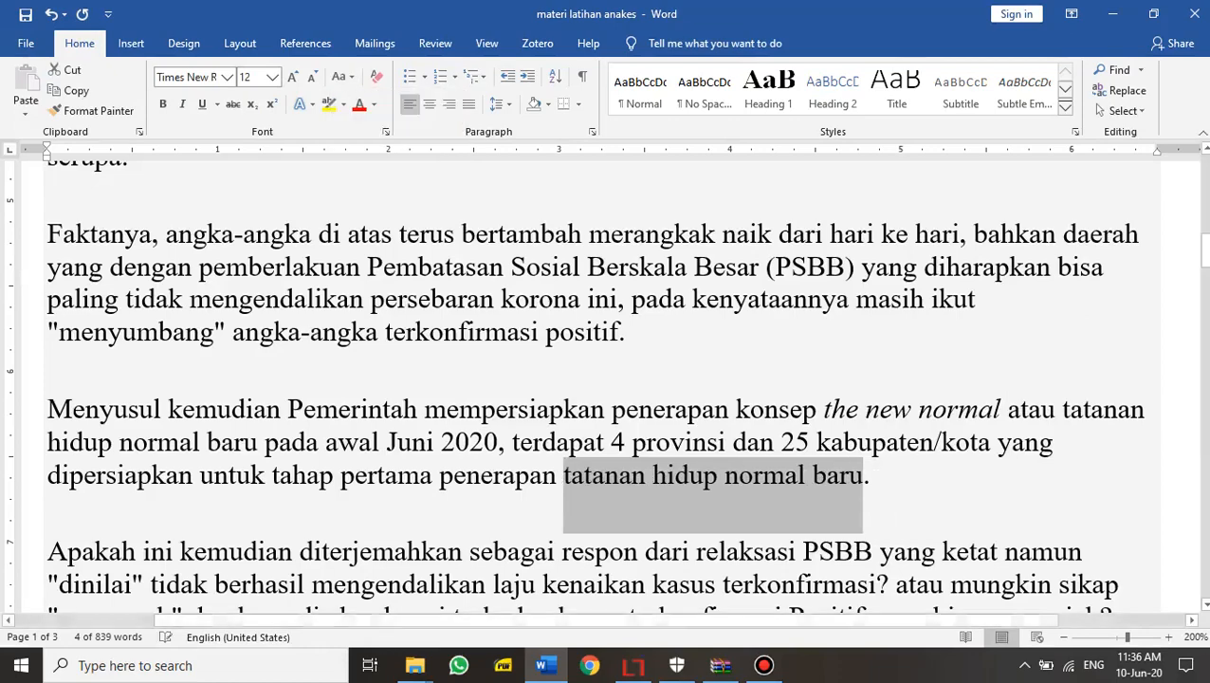
left_click(725, 442)
Correct "respon" to "respons" and add a comma after "ketat" in the paragraph beginning "Apakah ini kemudian"
scroll(725, 441, "down", 3)
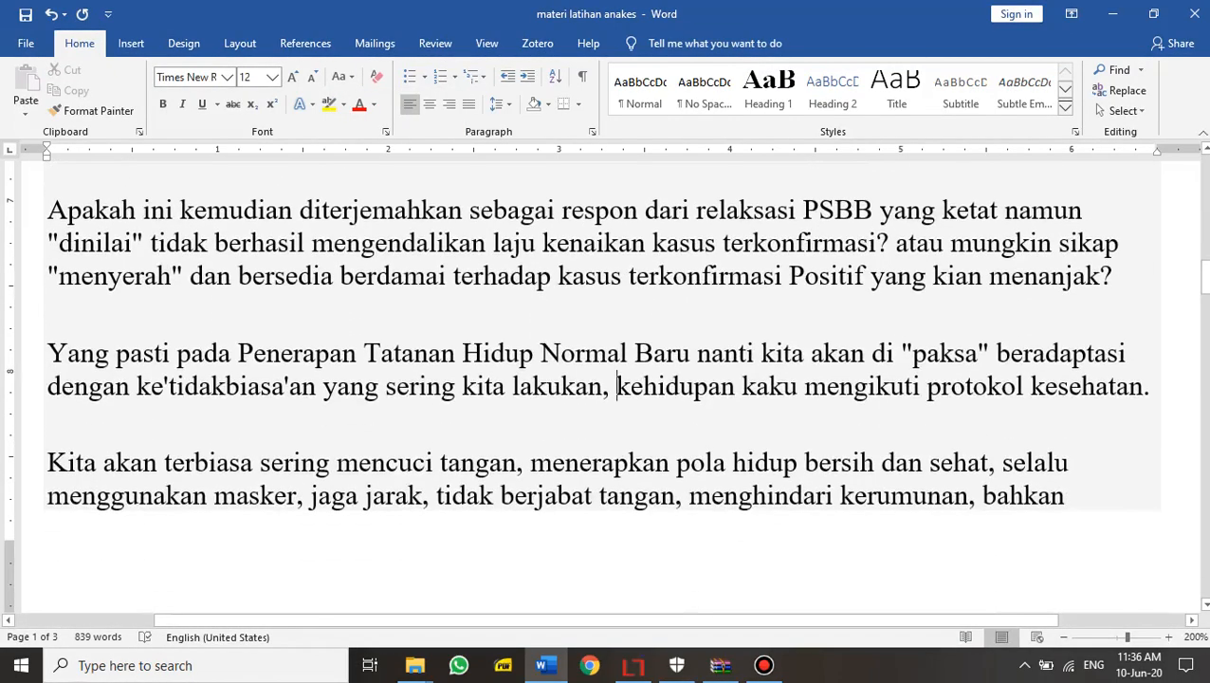
left_click(638, 211)
type("s")
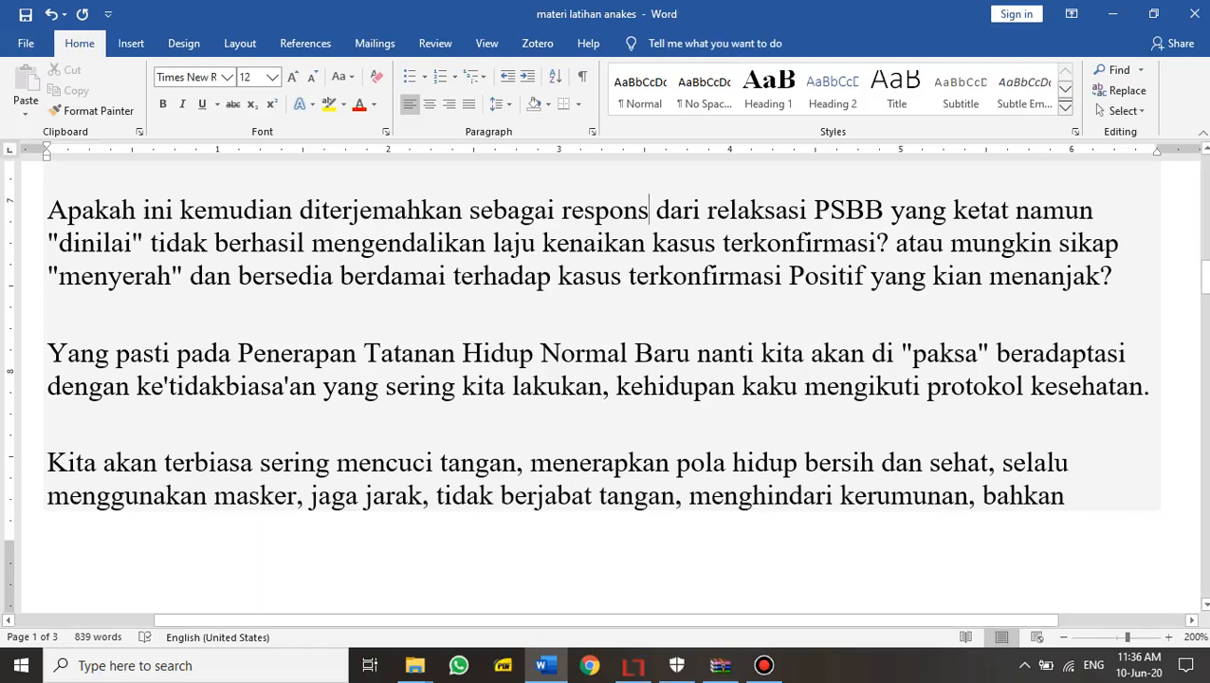
left_click(1009, 210)
type(",")
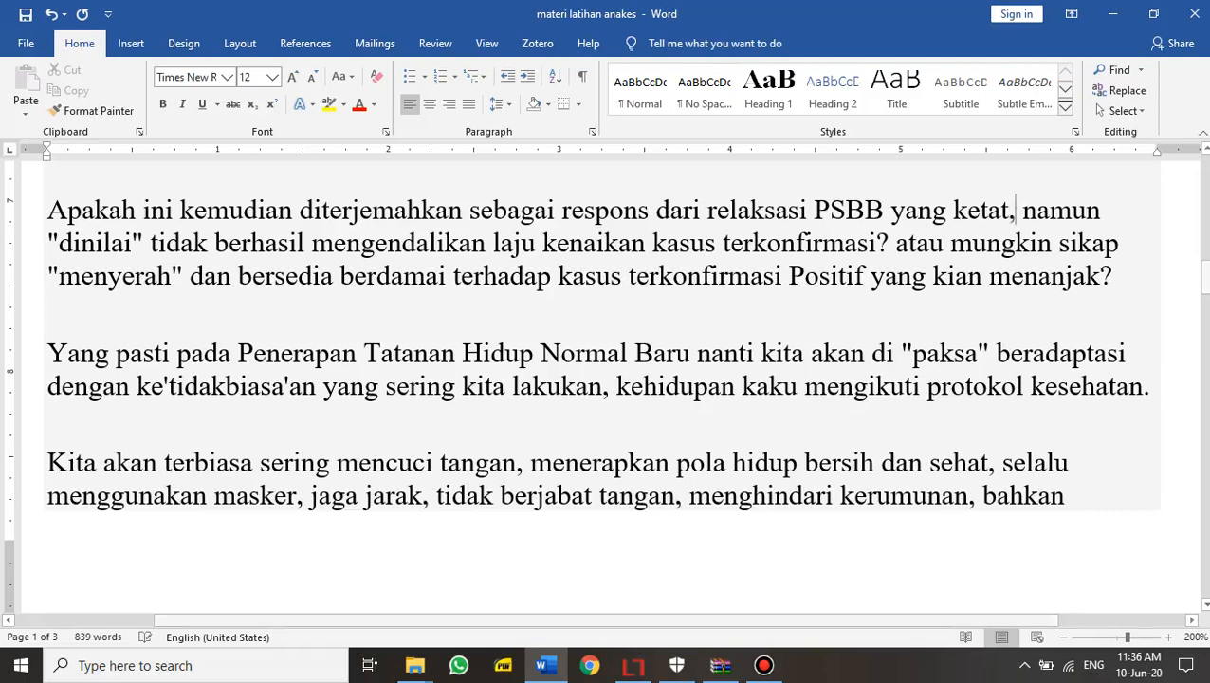
Remove the double quotes around "dinilai" in the paragraph beginning "Apakah ini kemudian"
left_click(60, 242)
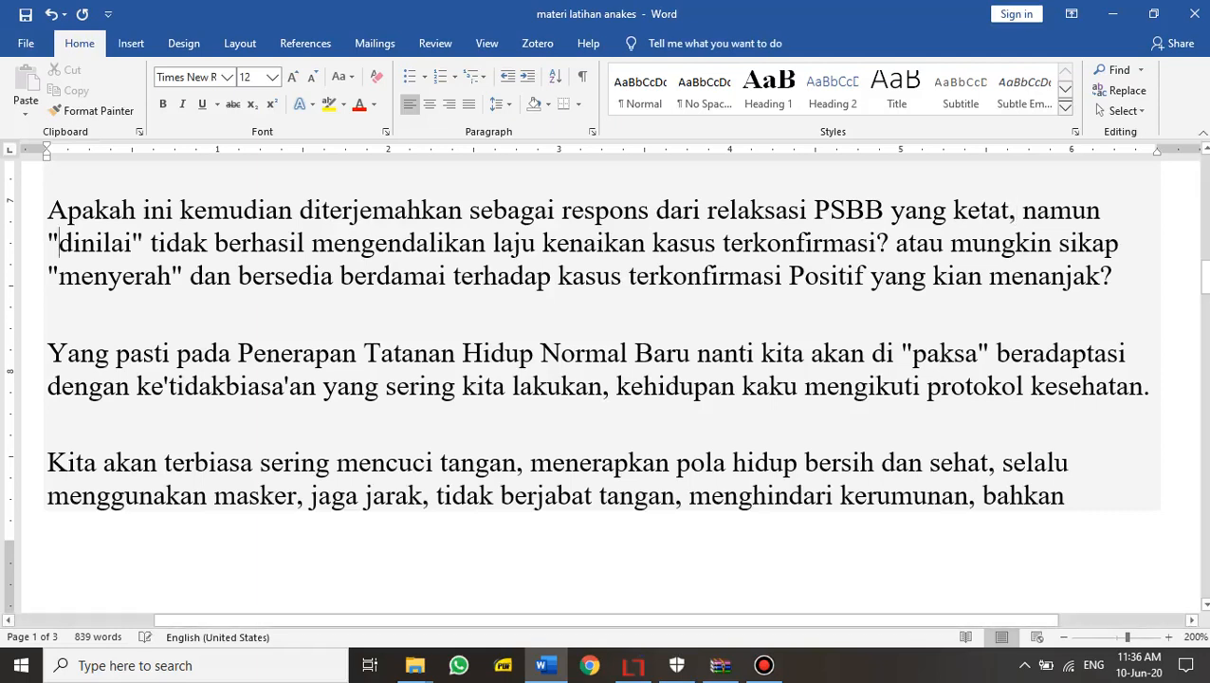
key("BackSpace")
key("Right")
key("Right")
key("Right")
key("Right")
key("Right")
key("Right")
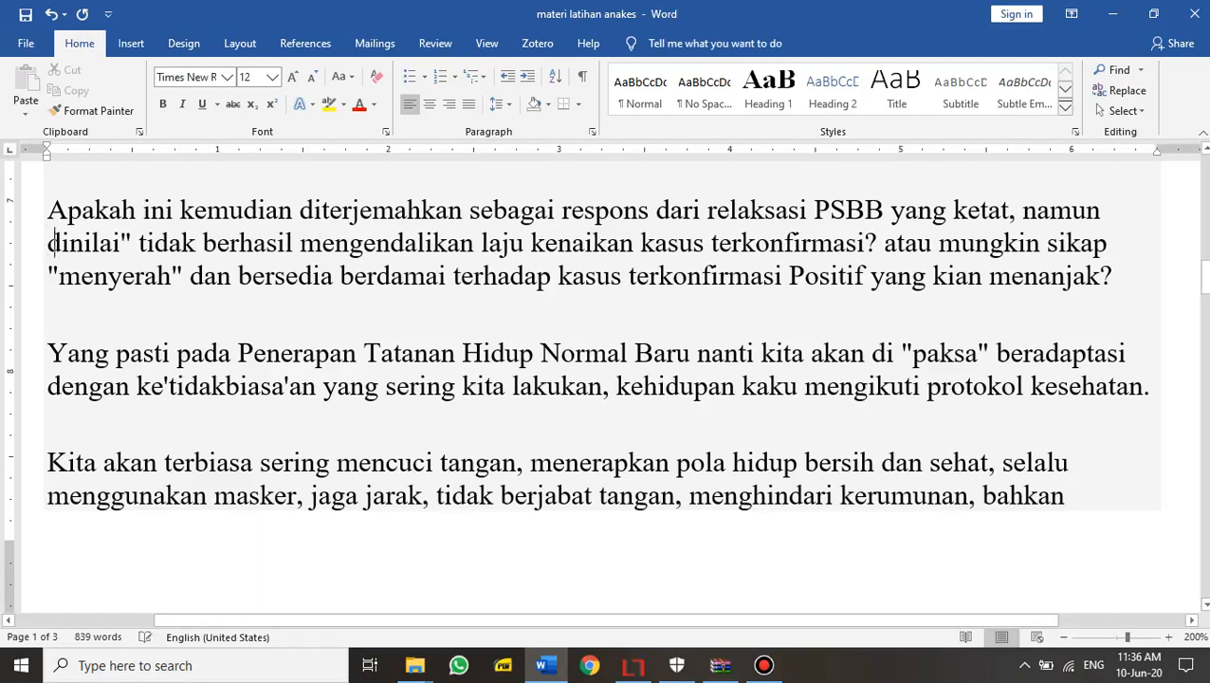
key("Right")
key("Right")
key("BackSpace")
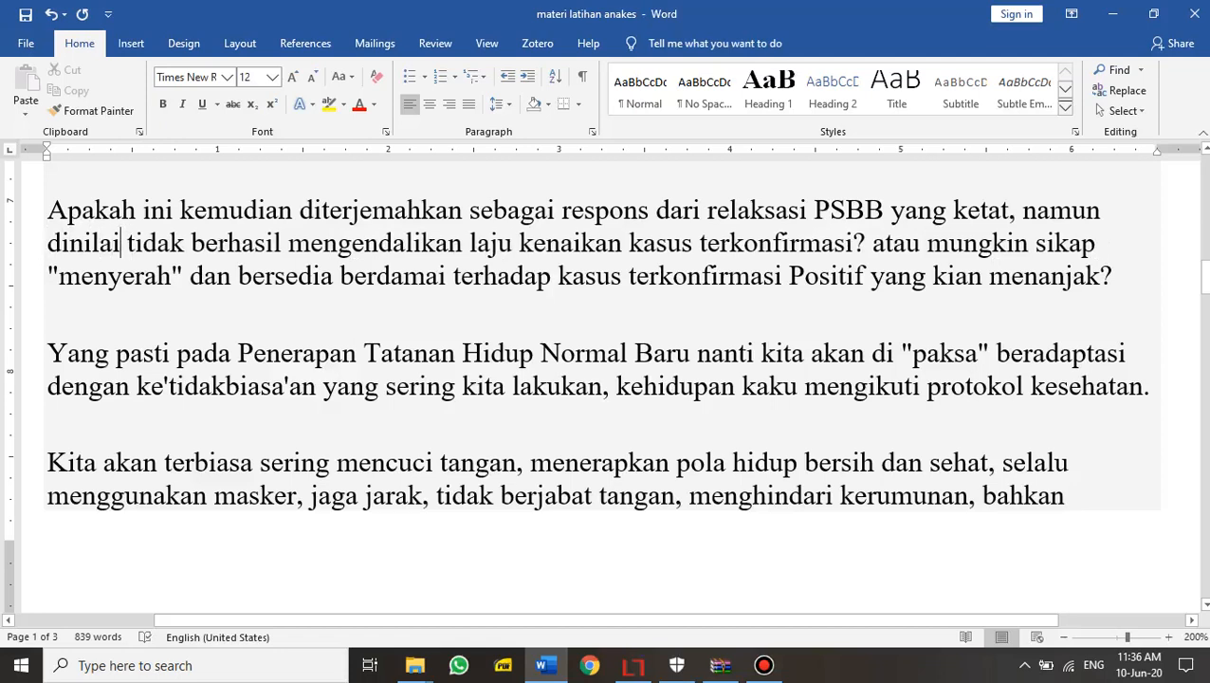
Capitalize "atau" after the question mark and lowercase "Positif" in the paragraph beginning "Apakah ini kemudian"
left_click_drag(870, 242, 883, 243)
type("A")
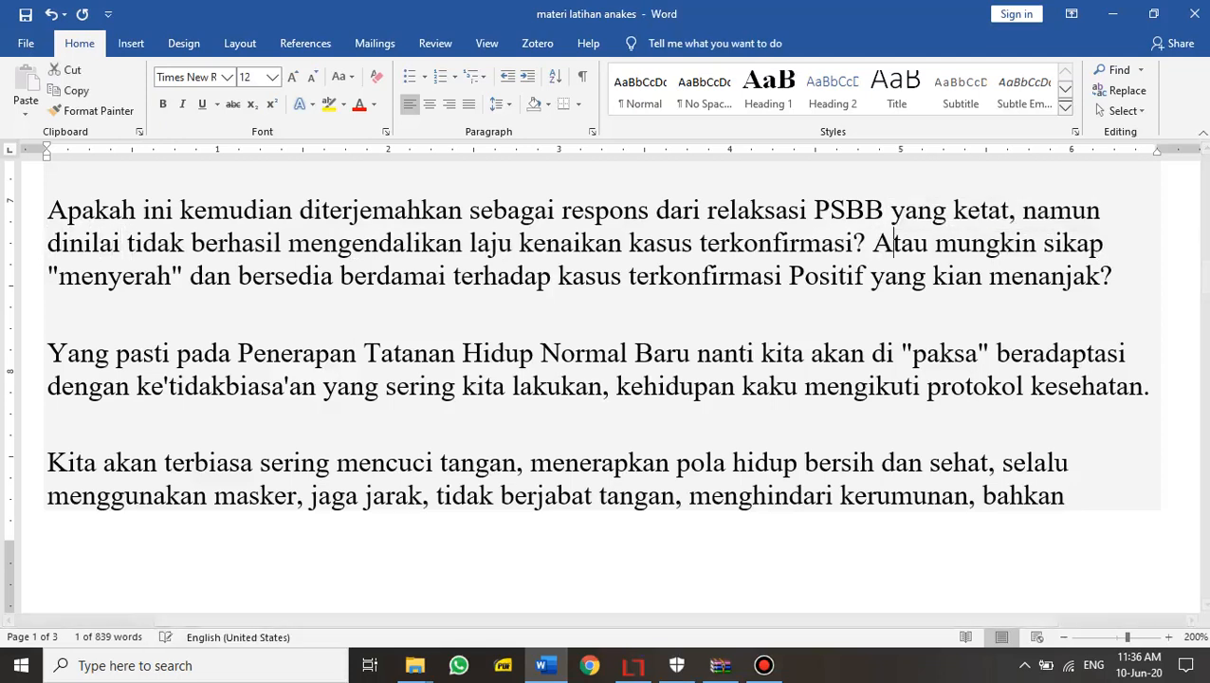
left_click(299, 275)
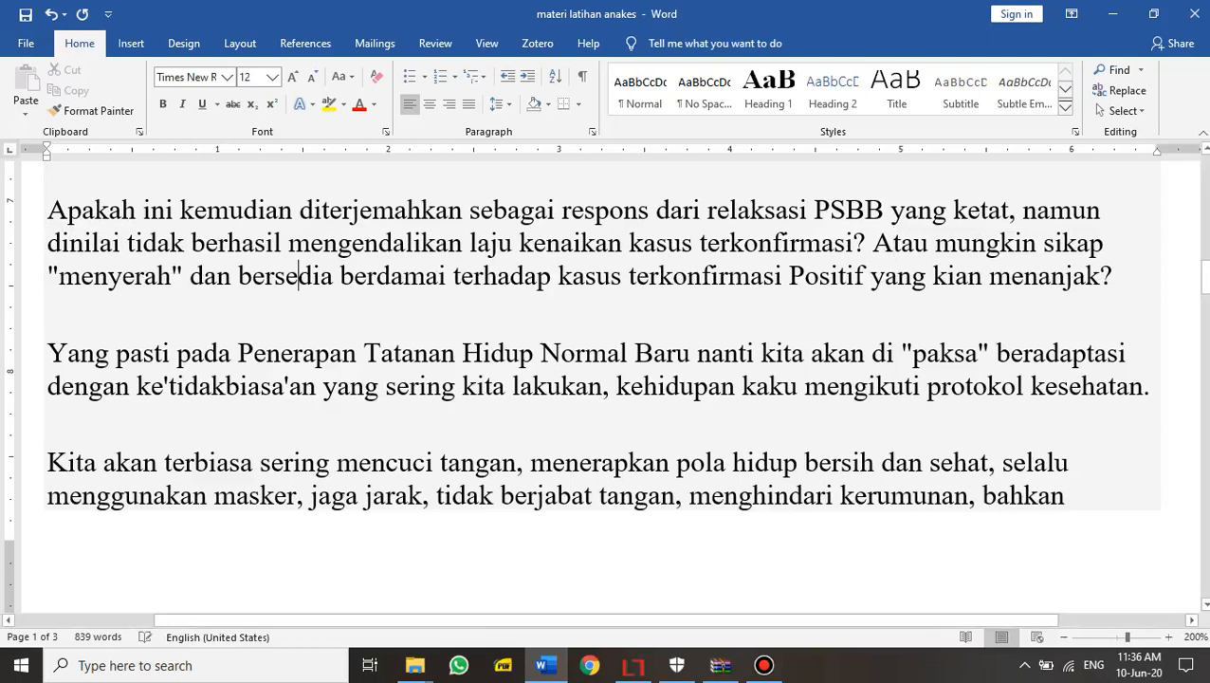
left_click_drag(789, 276, 802, 276)
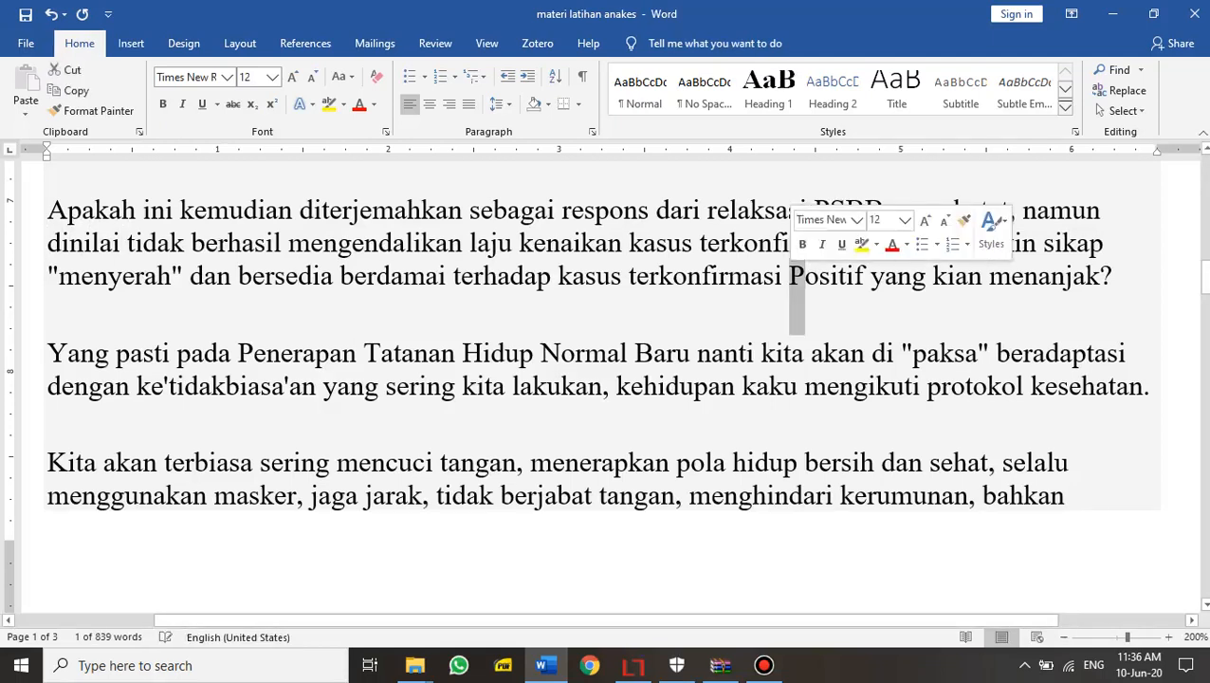
type("p")
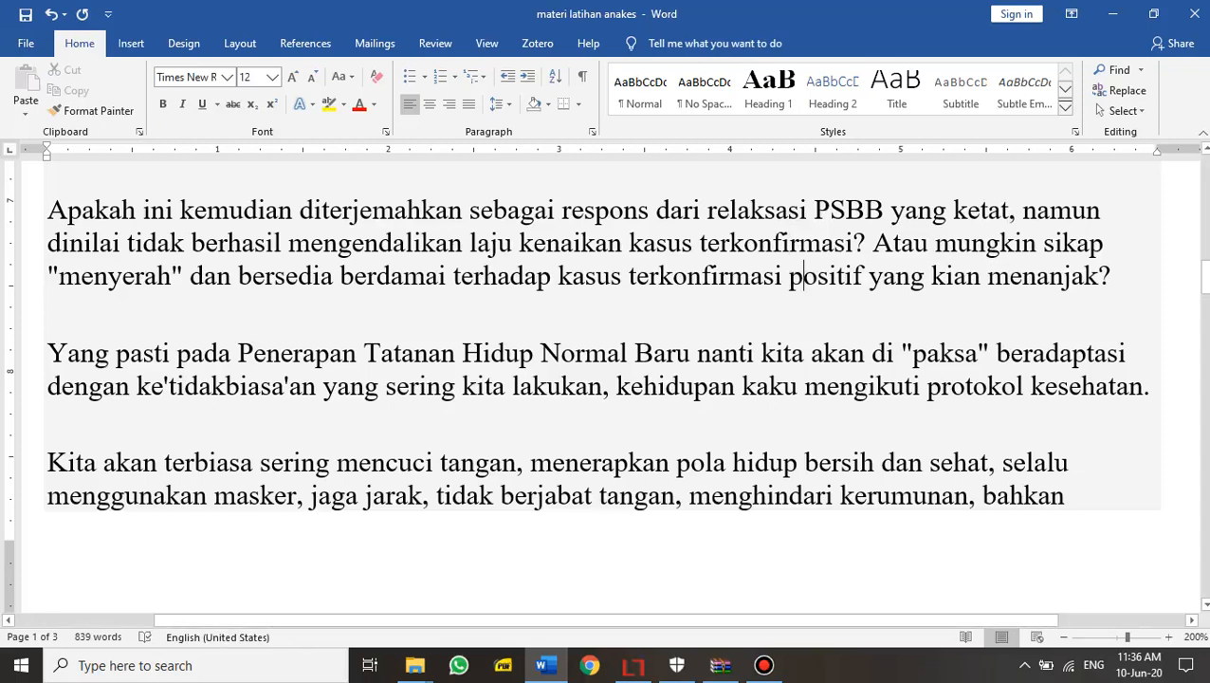
Convert "Penerapan Tatanan Hidup Normal Baru" to lowercase in the paragraph beginning "Yang pasti"
left_click(533, 386)
left_click_drag(239, 353, 690, 349)
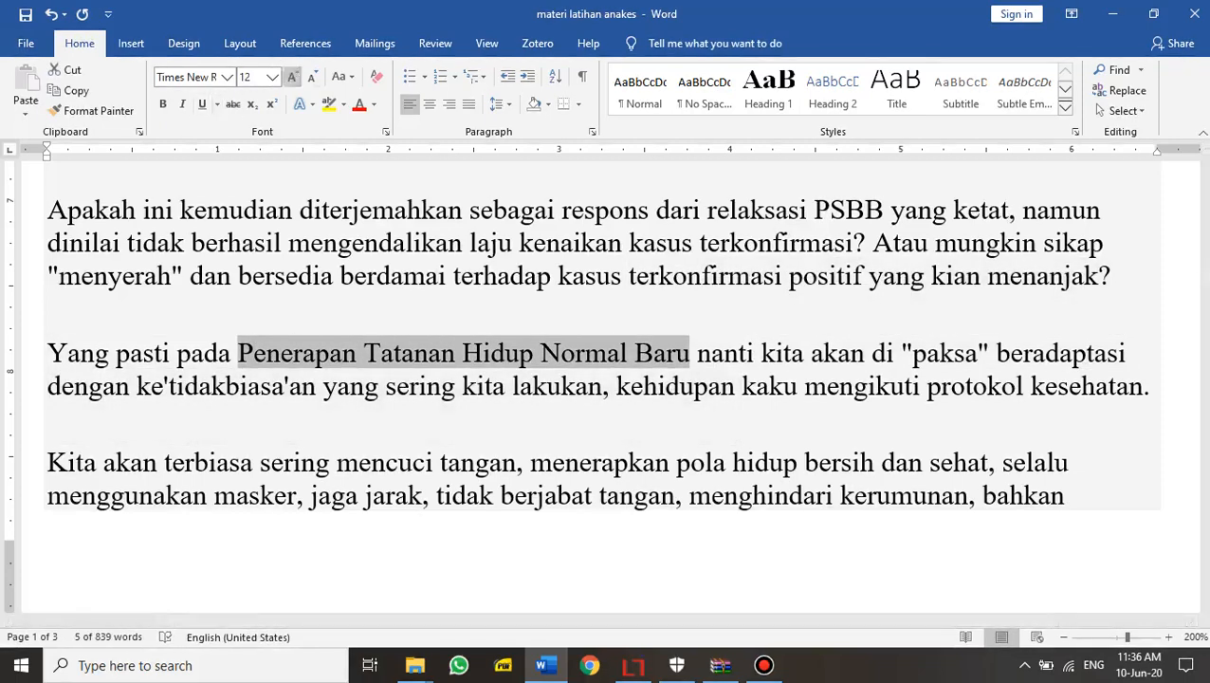
left_click(343, 76)
left_click(382, 120)
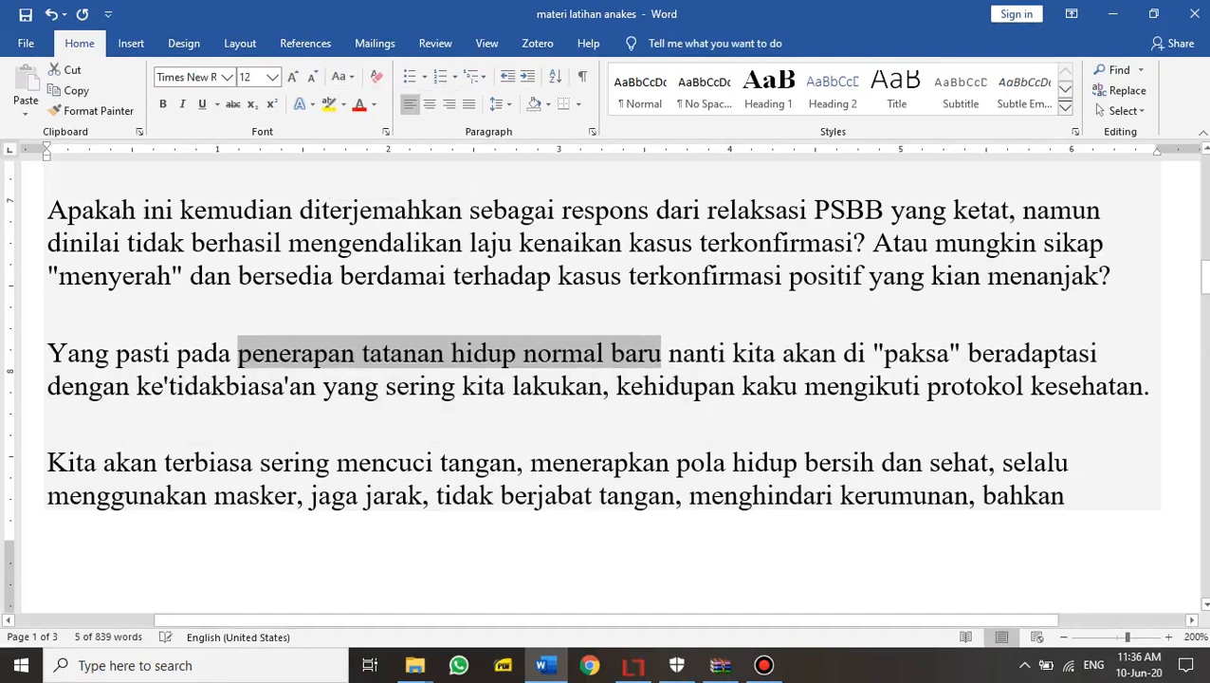
Join "di" and "paksa" into one word and enclose the whole word "dipaksa" in curly double quotes
left_click(884, 353)
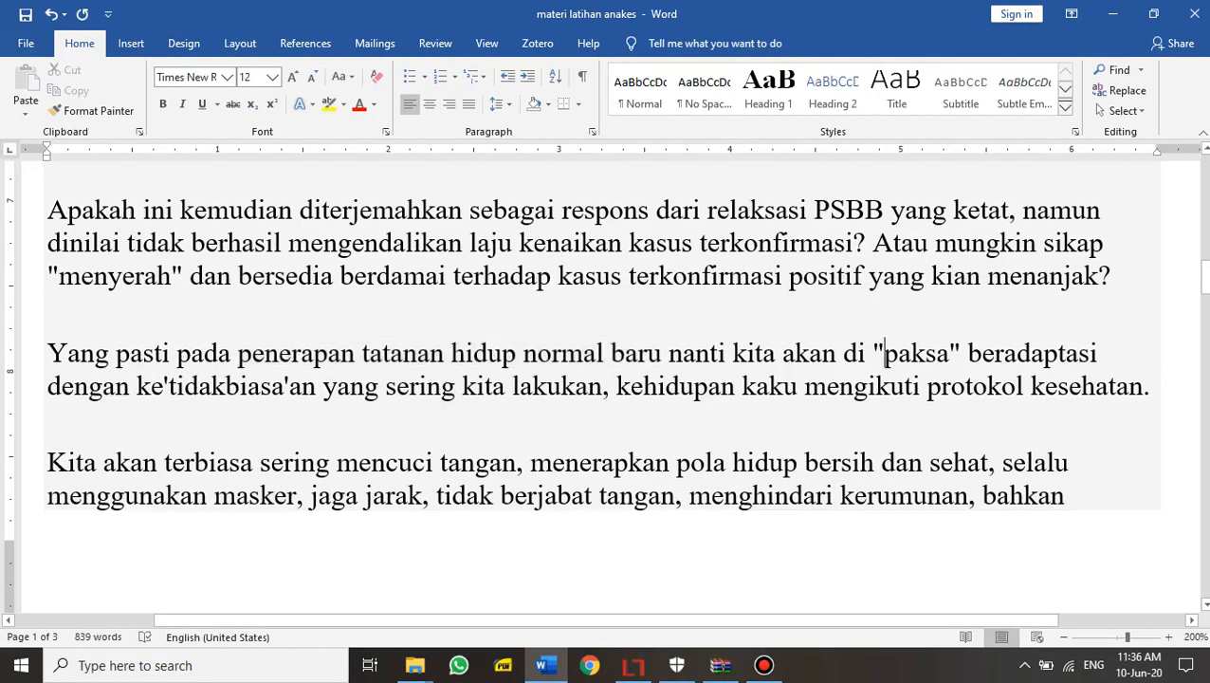
key("BackSpace")
key("BackSpace")
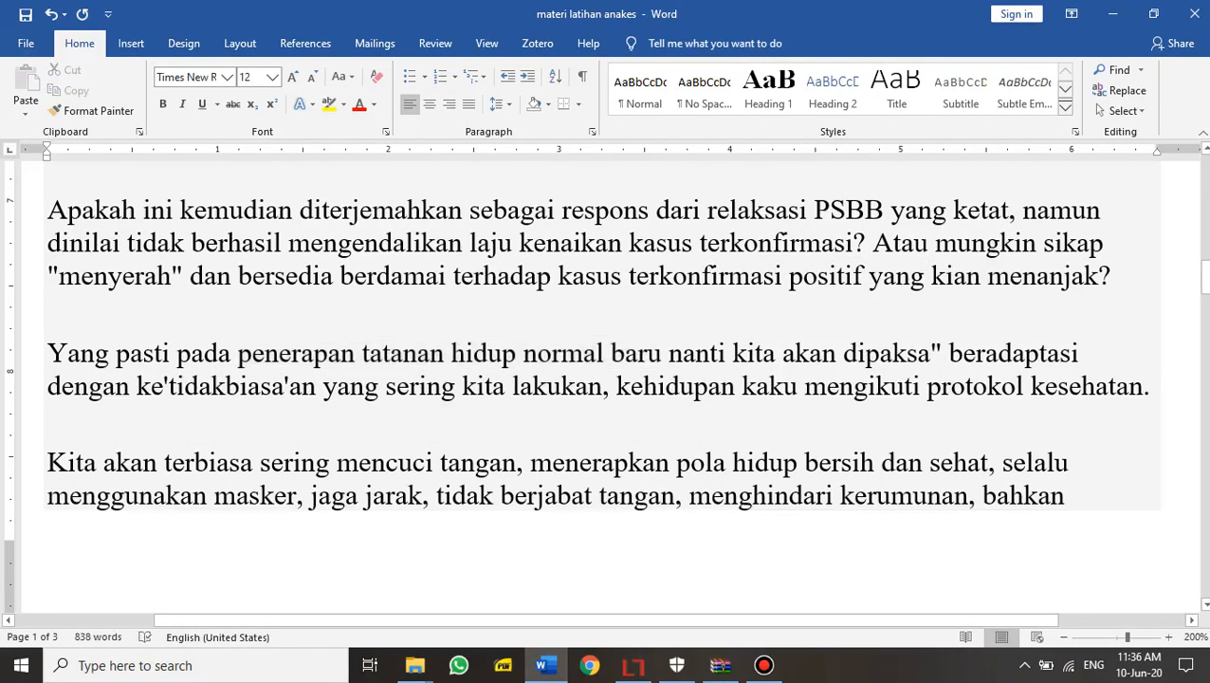
key("Left")
key("Left")
type("\"")
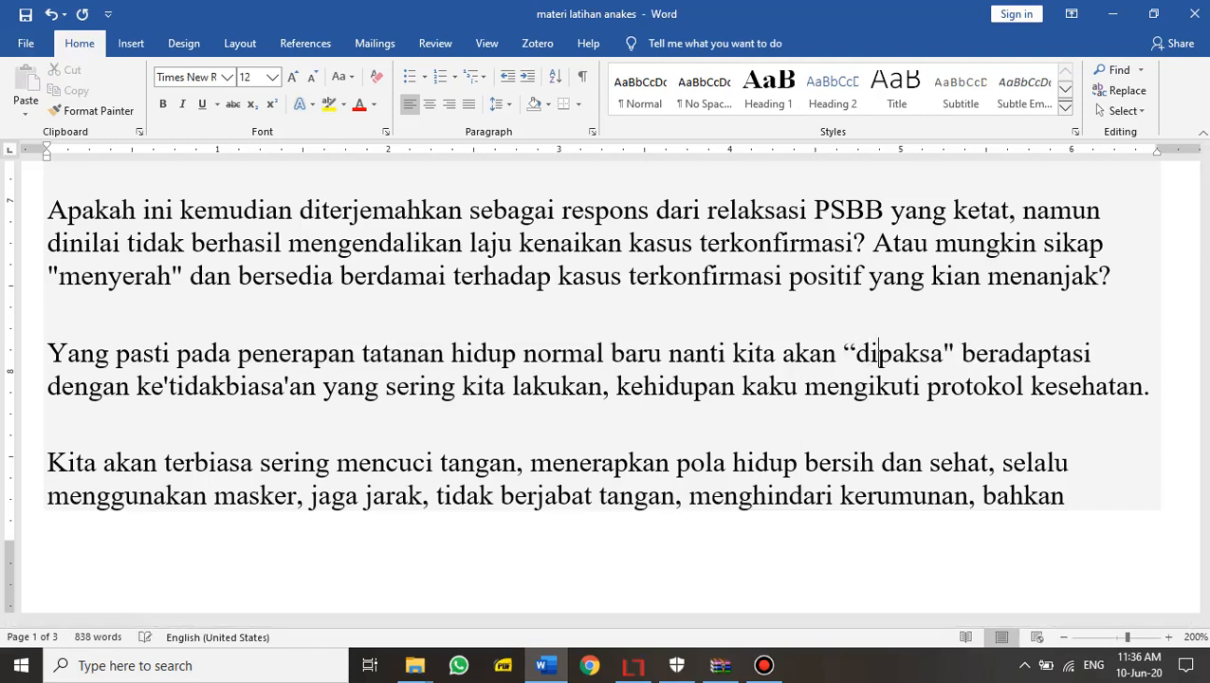
key("Right")
key("Right")
key("Right")
key("Right")
key("Right")
key("Right")
key("BackSpace")
type("\"")
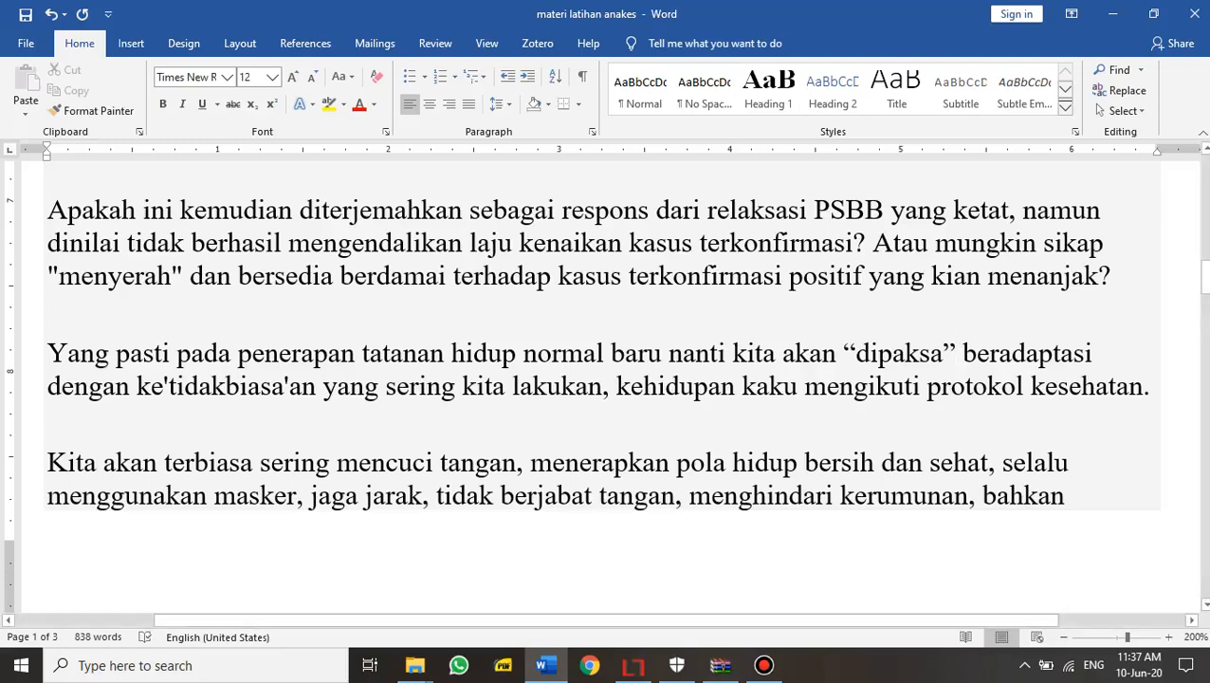
Remove both apostrophes from "ke'tidakbiasa'an" and enclose the resulting word "ketidakbiasaan" in curly double quotes
left_click_drag(60, 276, 48, 276)
left_click(986, 386)
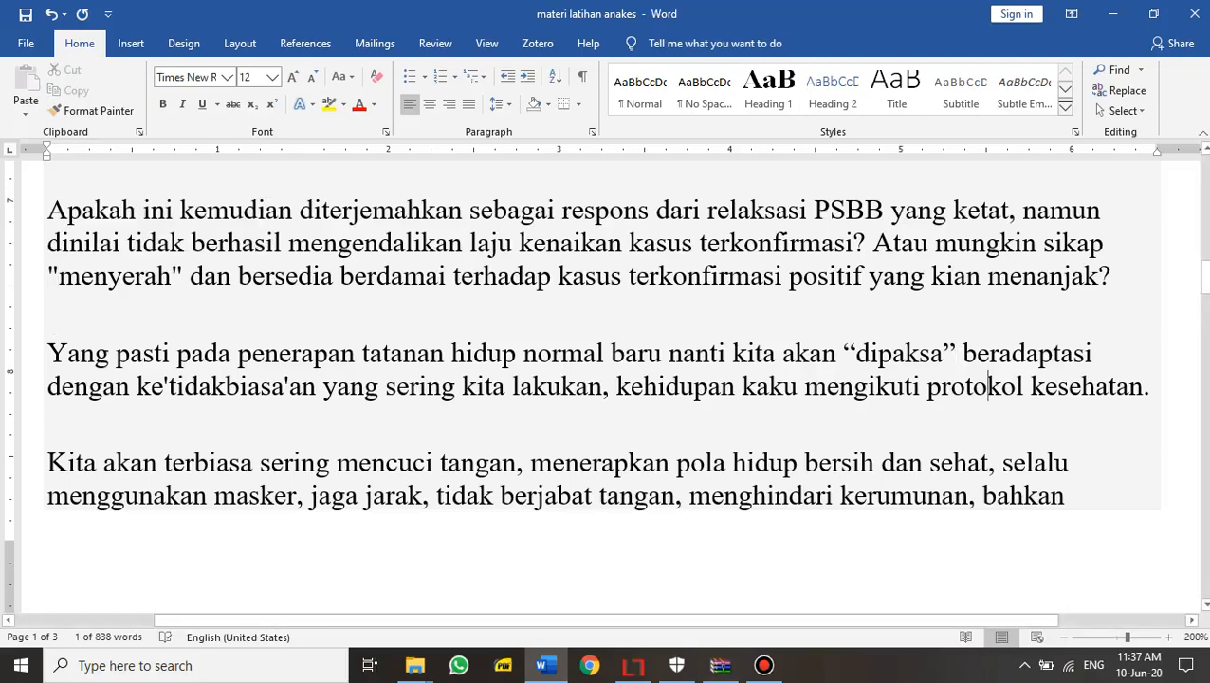
left_click(1009, 352)
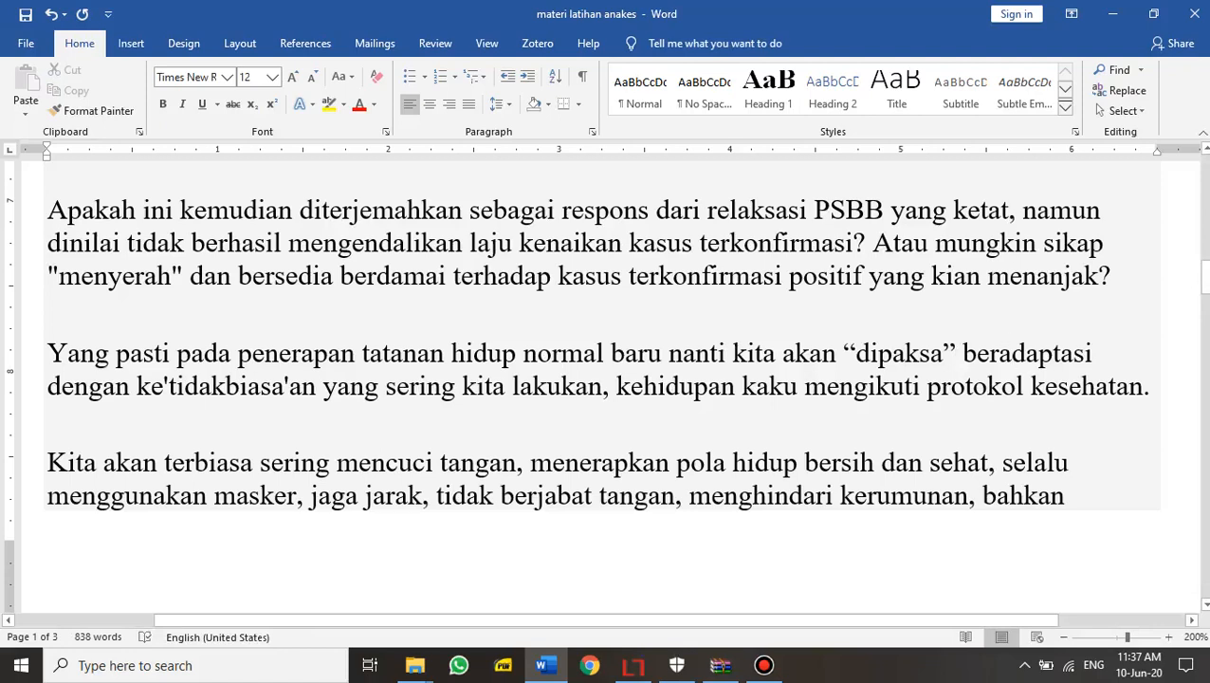
key("BackSpace")
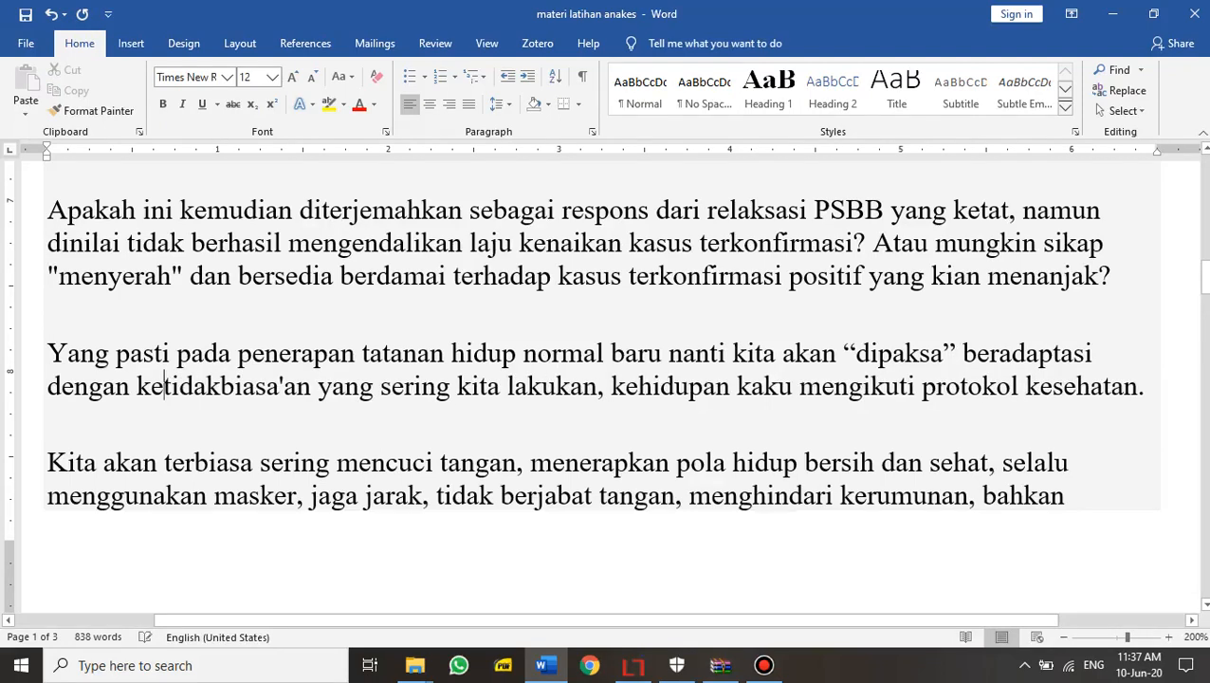
key("Left")
key("Left")
type("\"")
key("Right")
key("Right")
key("Right")
key("Right")
key("Right")
key("Right")
key("Right")
key("Right")
key("Right")
key("Right")
key("Right")
key("Right")
key("Right")
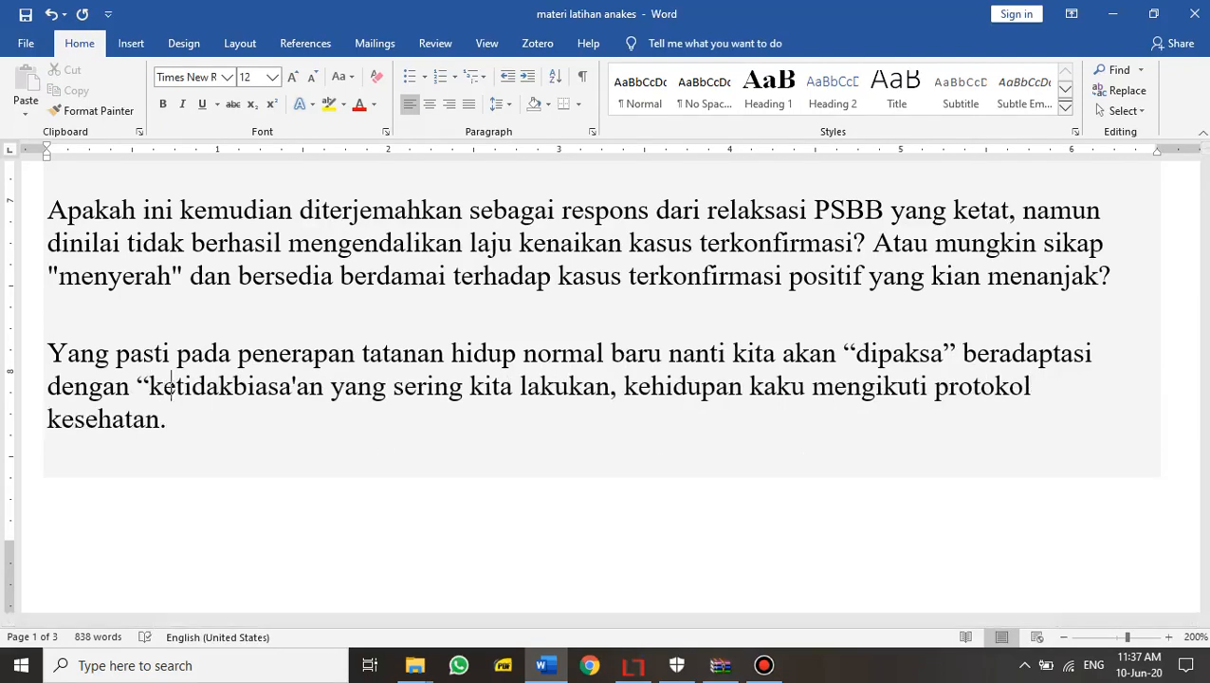
key("BackSpace")
key("Right")
key("Right")
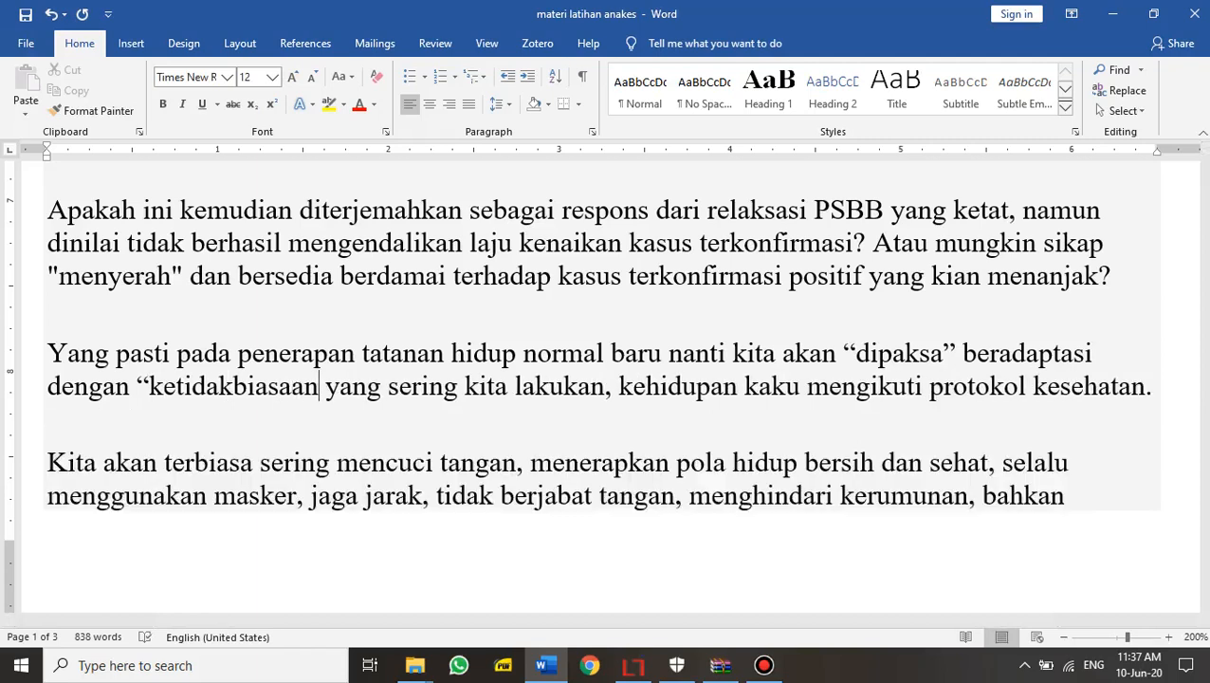
type("\"")
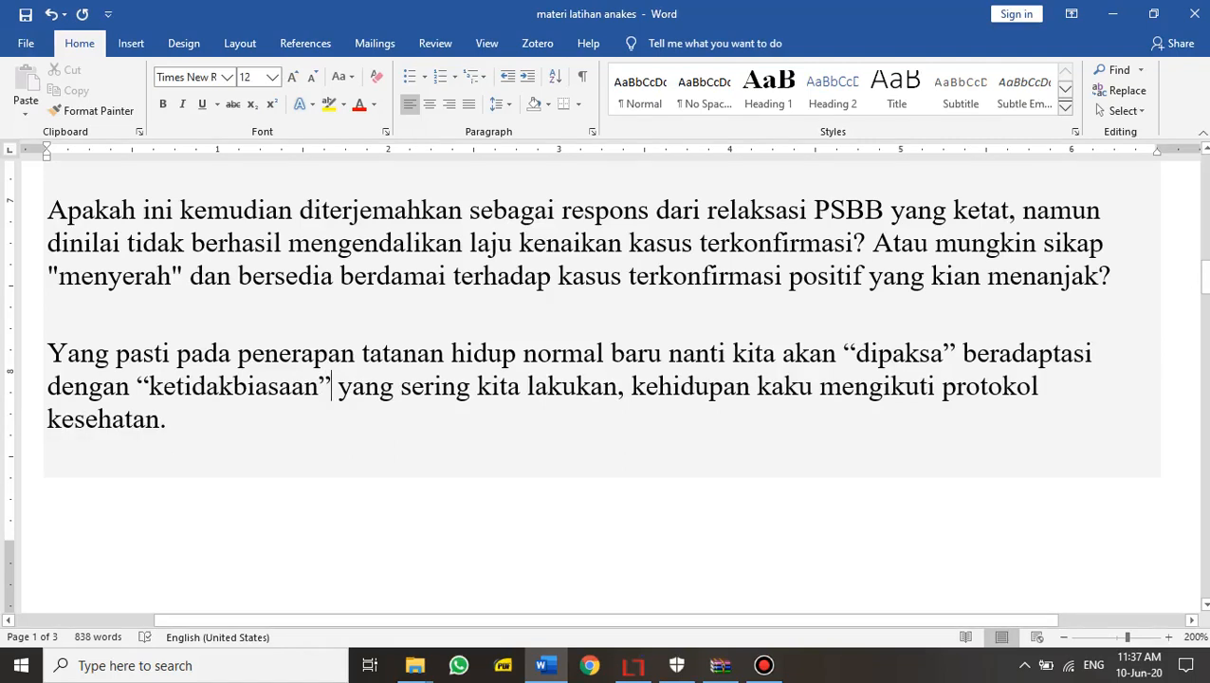
Delete the double quotes around "ketidakbiasaan" in the paragraph beginning "Yang pasti"
key("BackSpace")
key("Left")
key("Left")
key("Left")
key("Left")
key("Left")
key("Left")
key("Left")
key("Left")
key("Left")
key("Left")
key("Left")
key("Left")
key("Left")
key("Left")
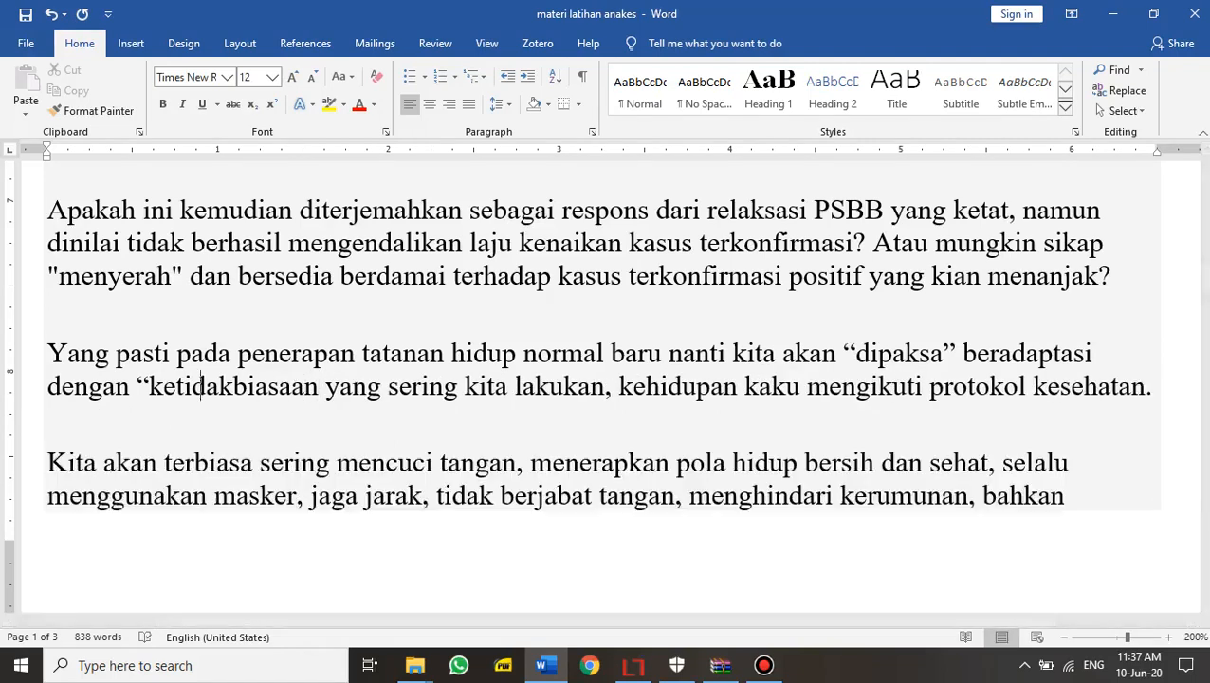
key("BackSpace")
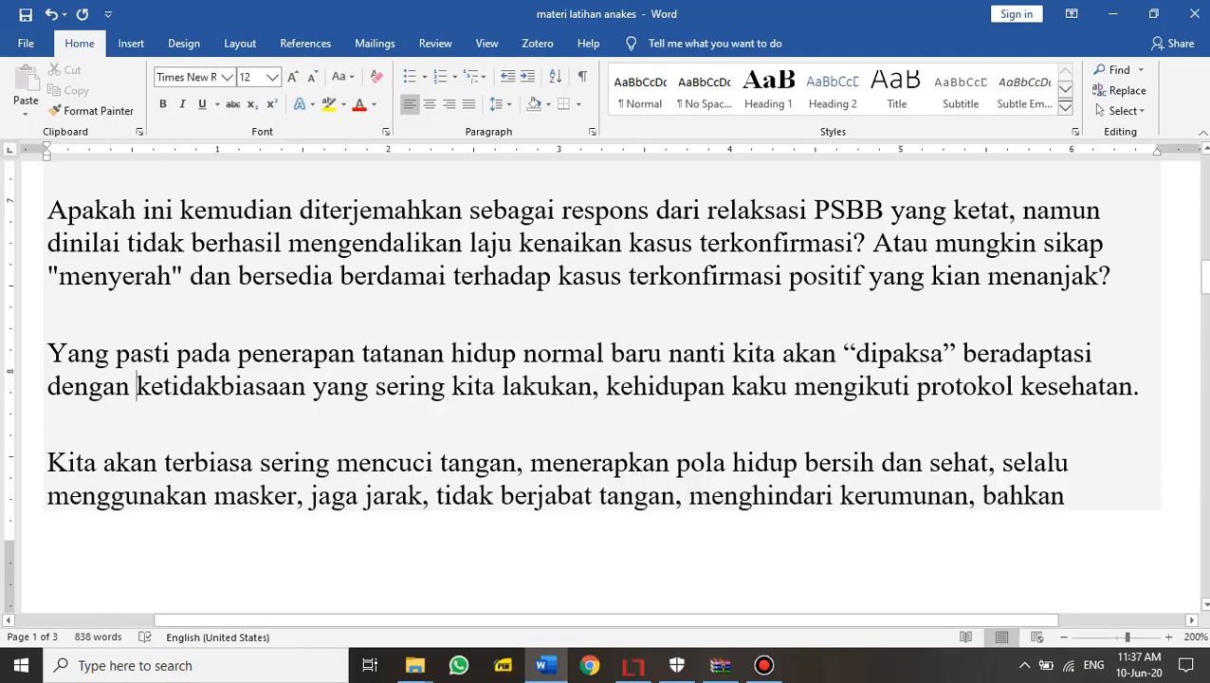
left_click(1071, 387)
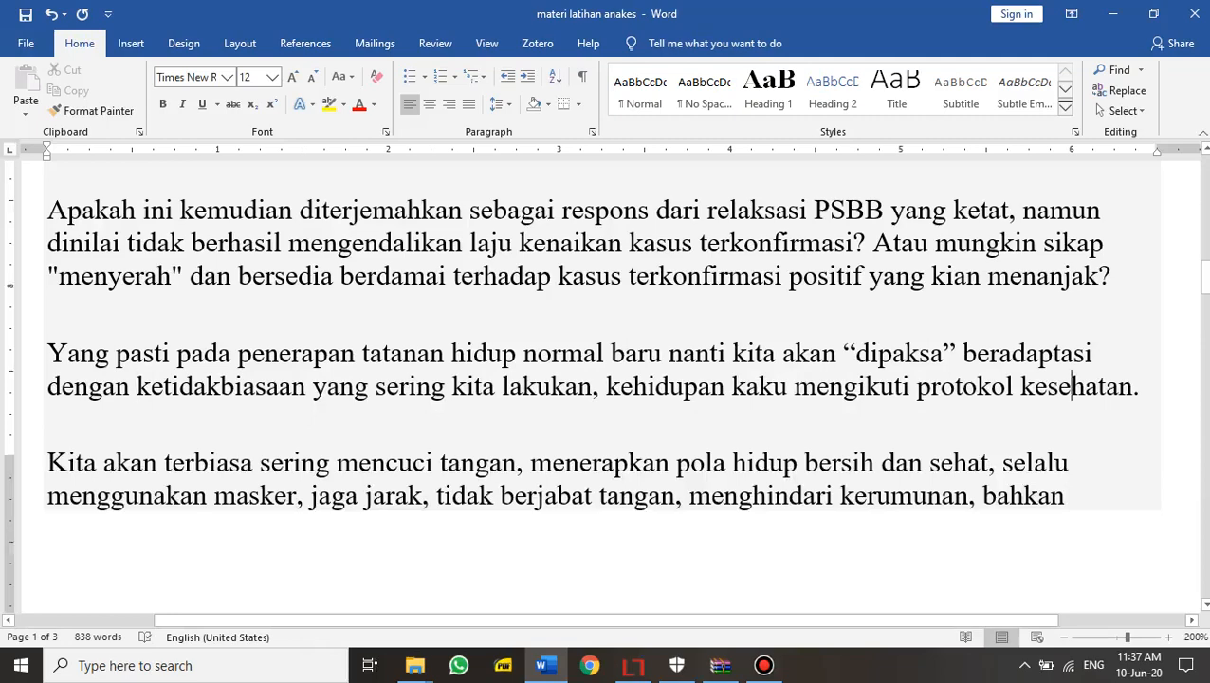
Change "jaga jarak" to "menjaga jarak" in the paragraph beginning "Kita akan terbiasa"
scroll(1071, 387, "down", 3)
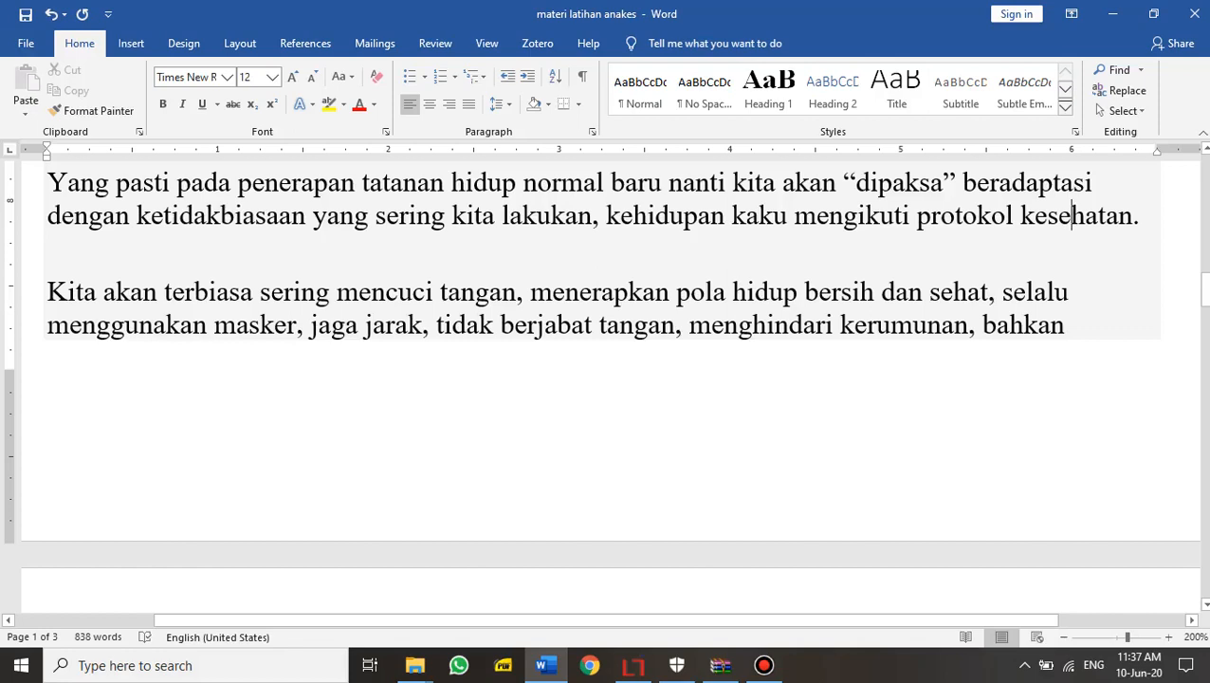
left_click(317, 325)
key("Left")
type("meb")
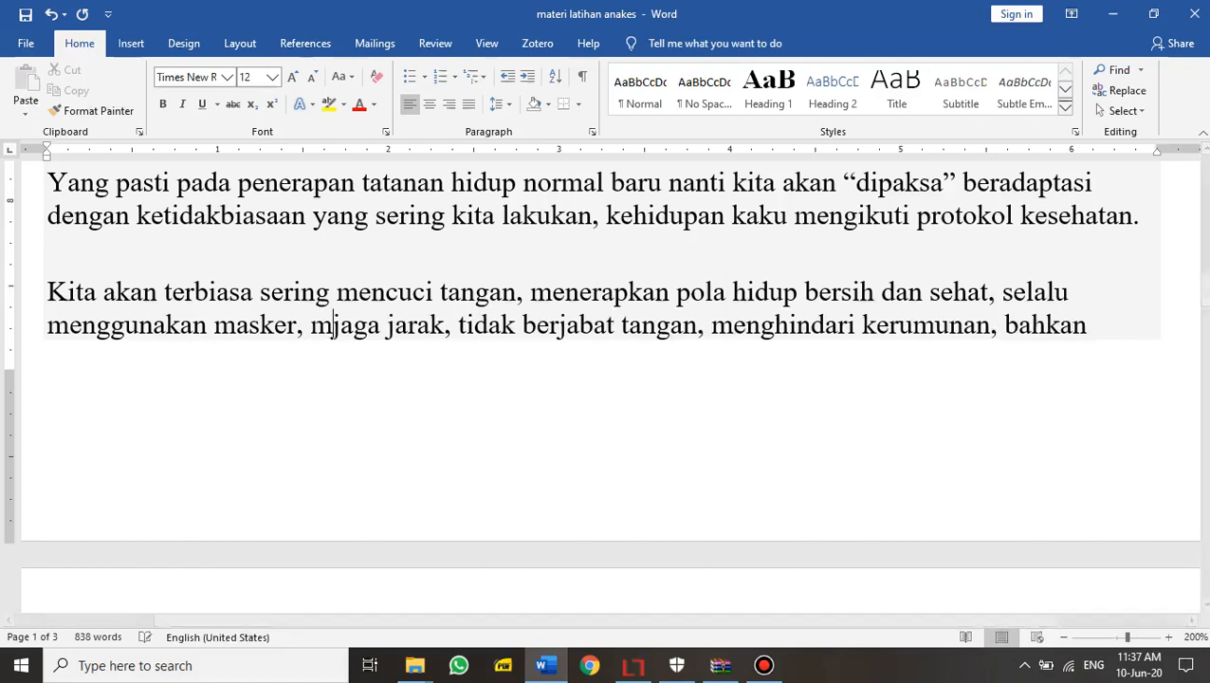
key("BackSpace")
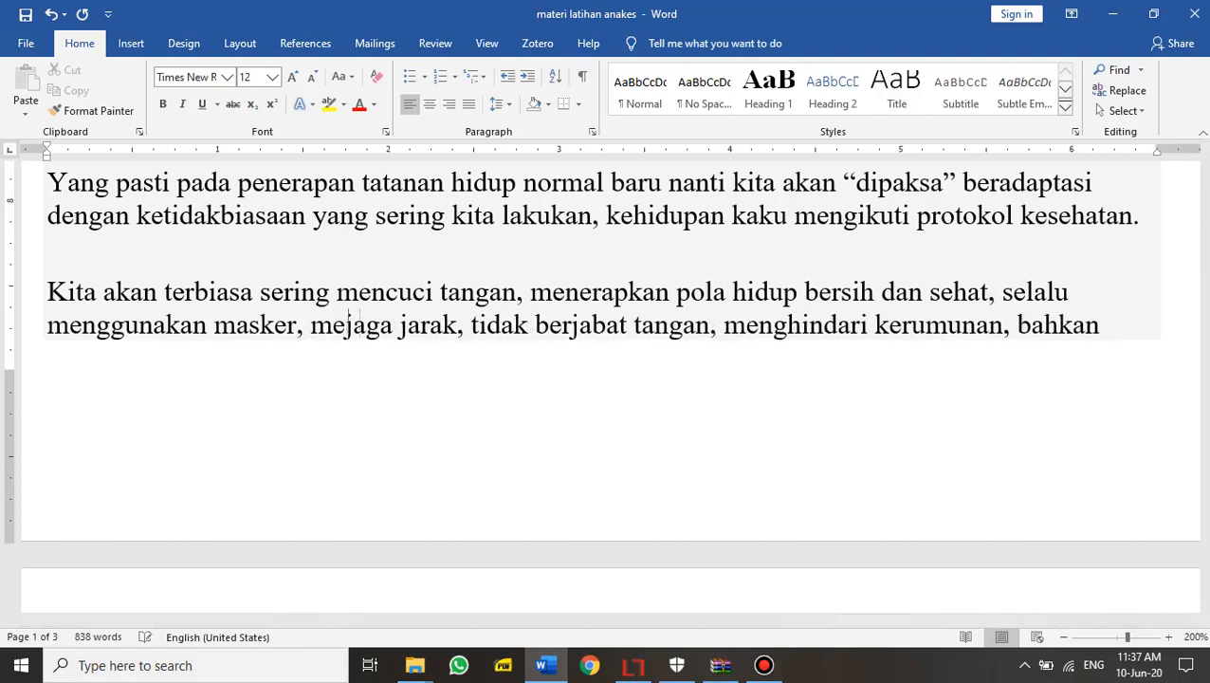
type("n")
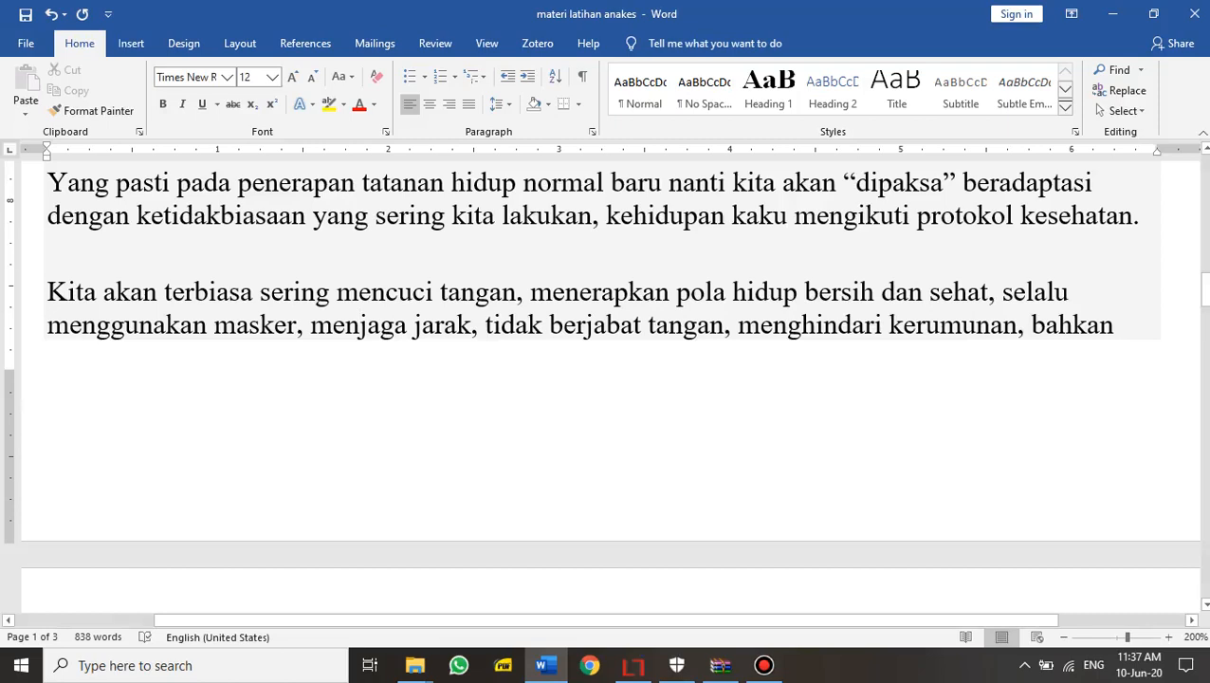
left_click(633, 325)
left_click_drag(562, 325, 591, 326)
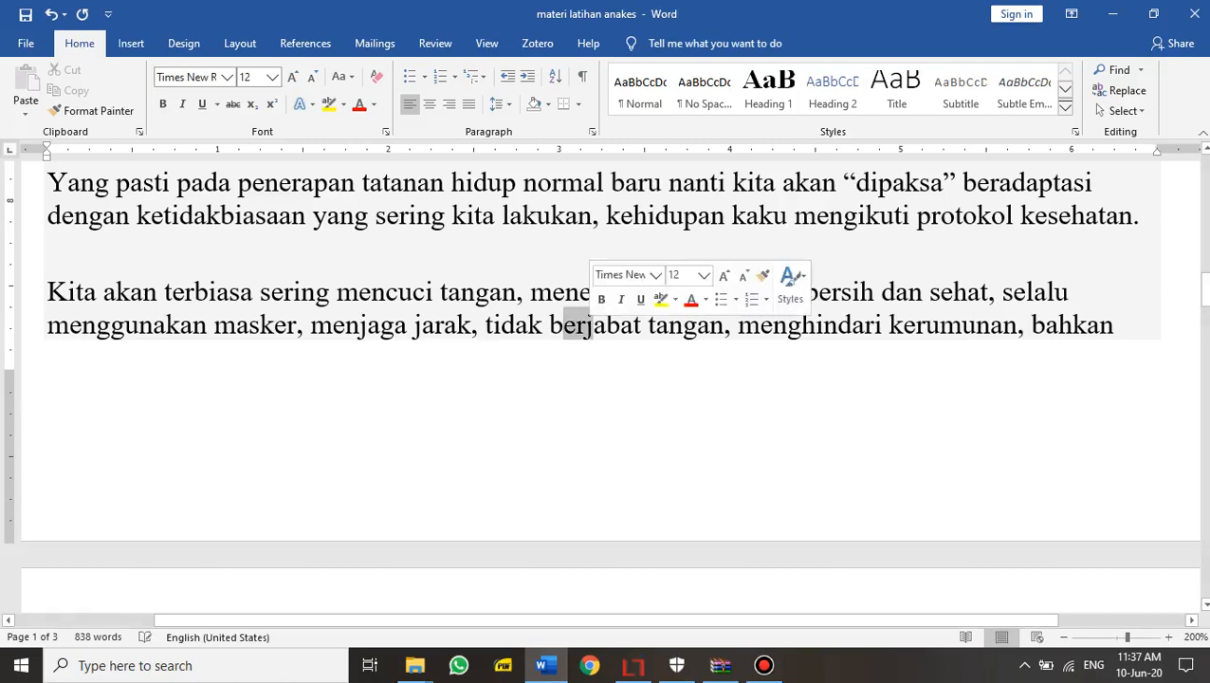
left_click(962, 326)
scroll(607, 379, "down", 3)
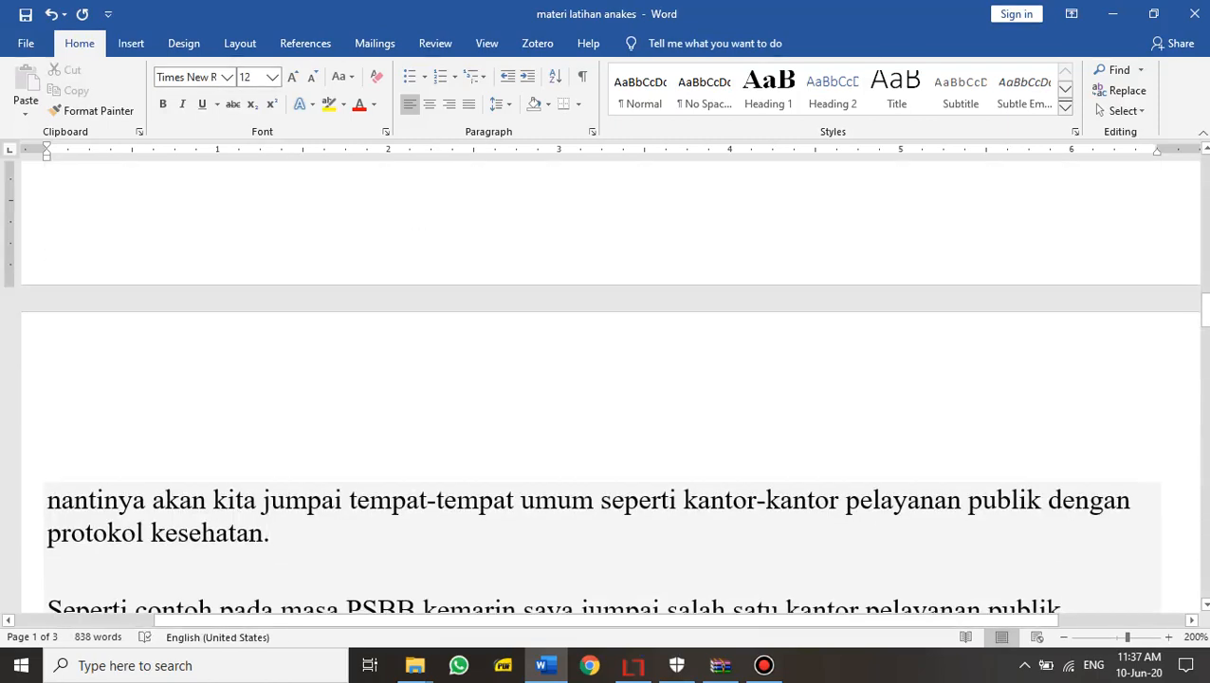
left_click(270, 500)
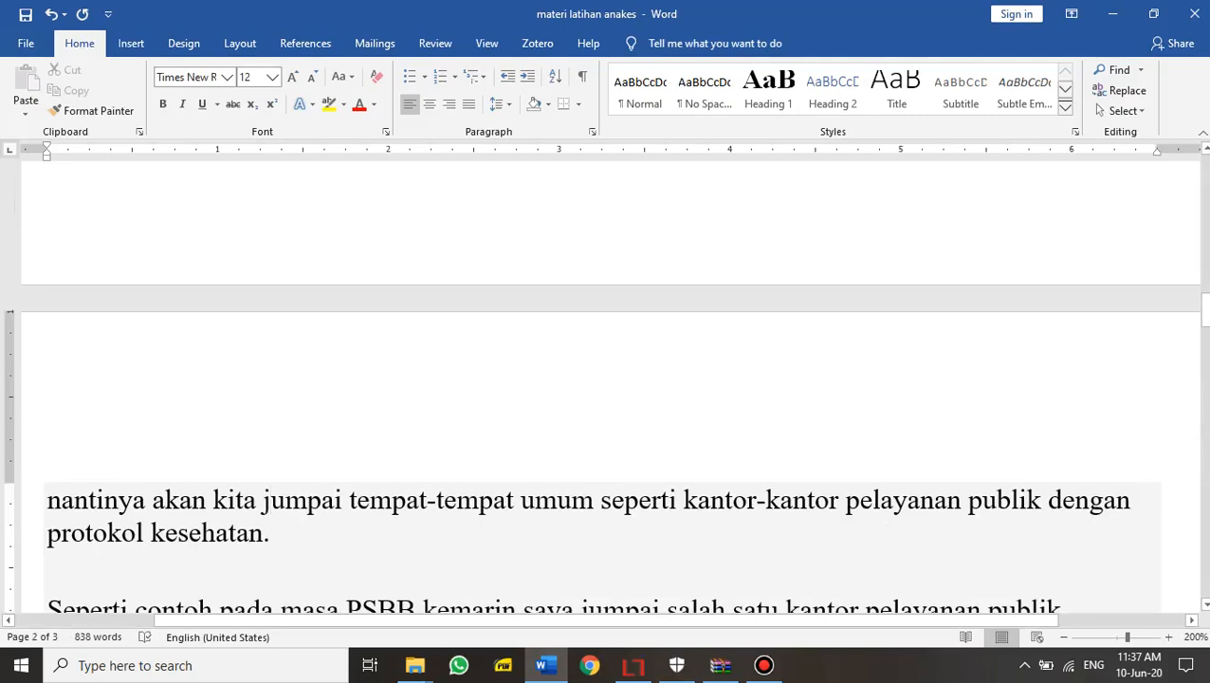
scroll(606, 379, "up", 2)
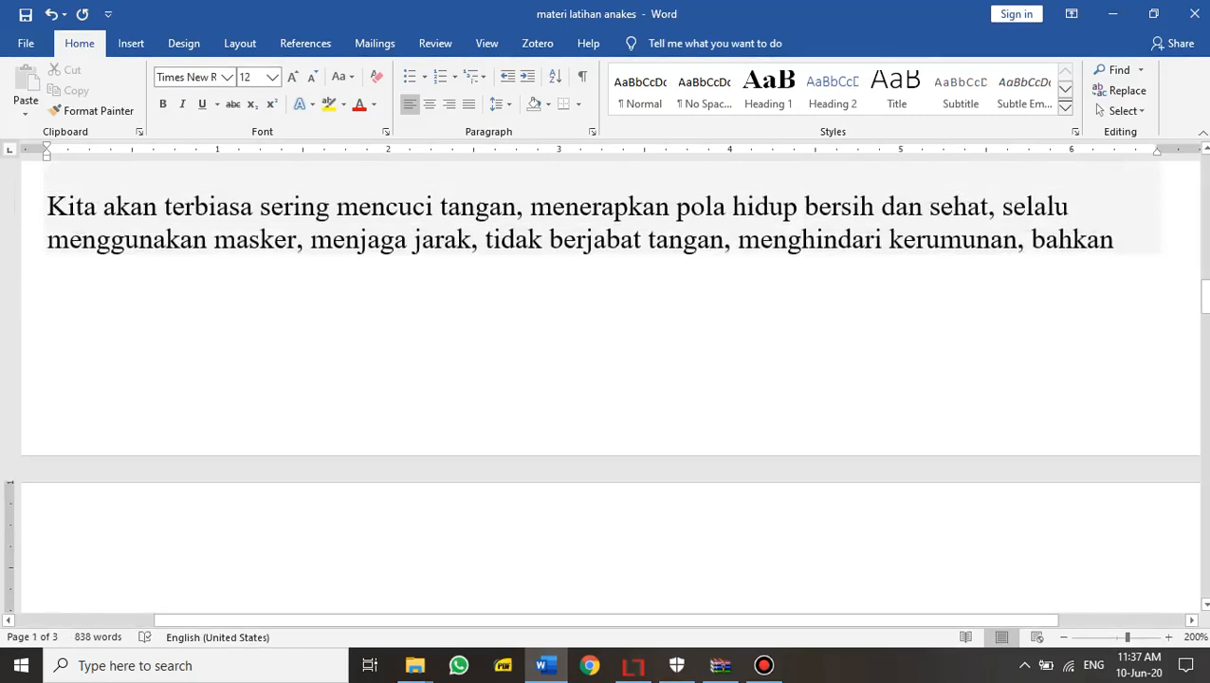
Separate "diluar" into "di luar" after "Konsumen berjubel" in the paragraph beginning "Seperti contoh"
scroll(607, 379, "down", 4)
left_click_drag(270, 362, 46, 329)
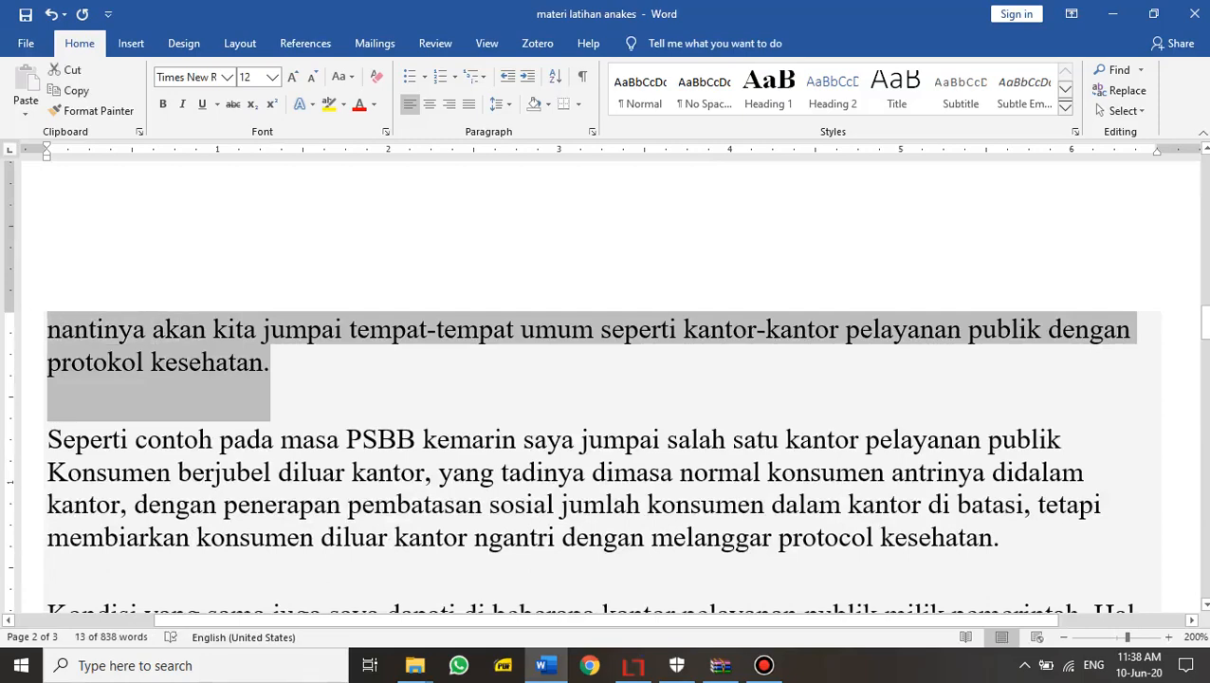
left_click(764, 439)
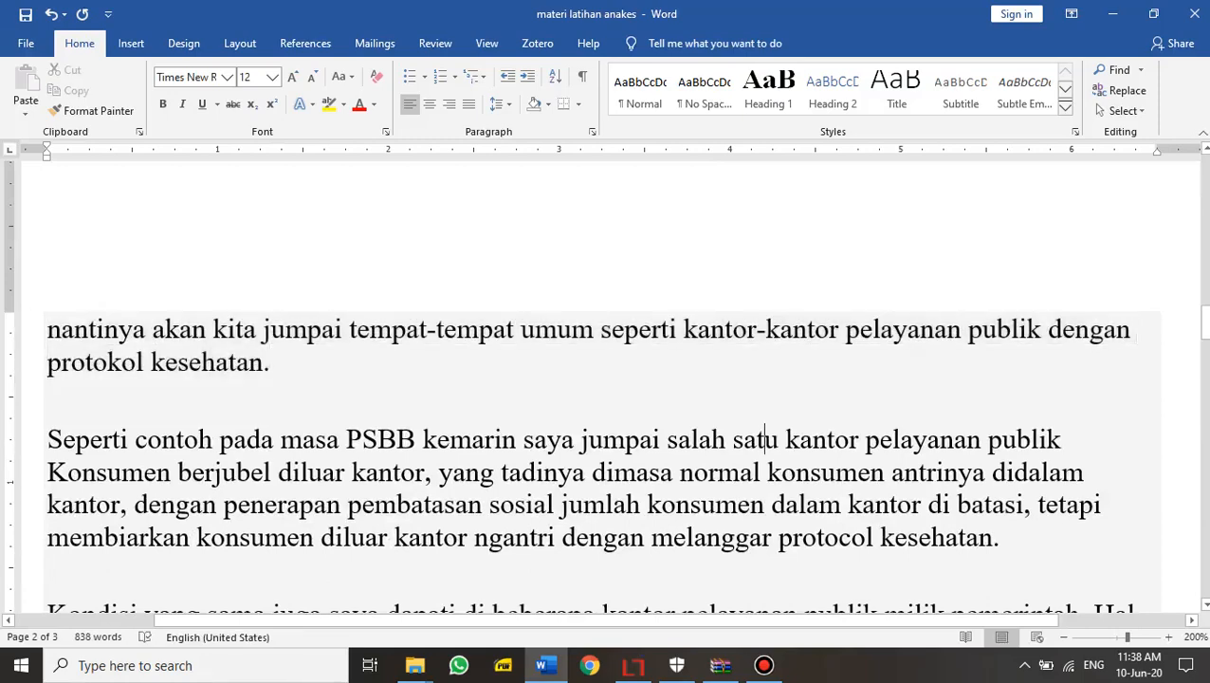
scroll(764, 439, "down", 2)
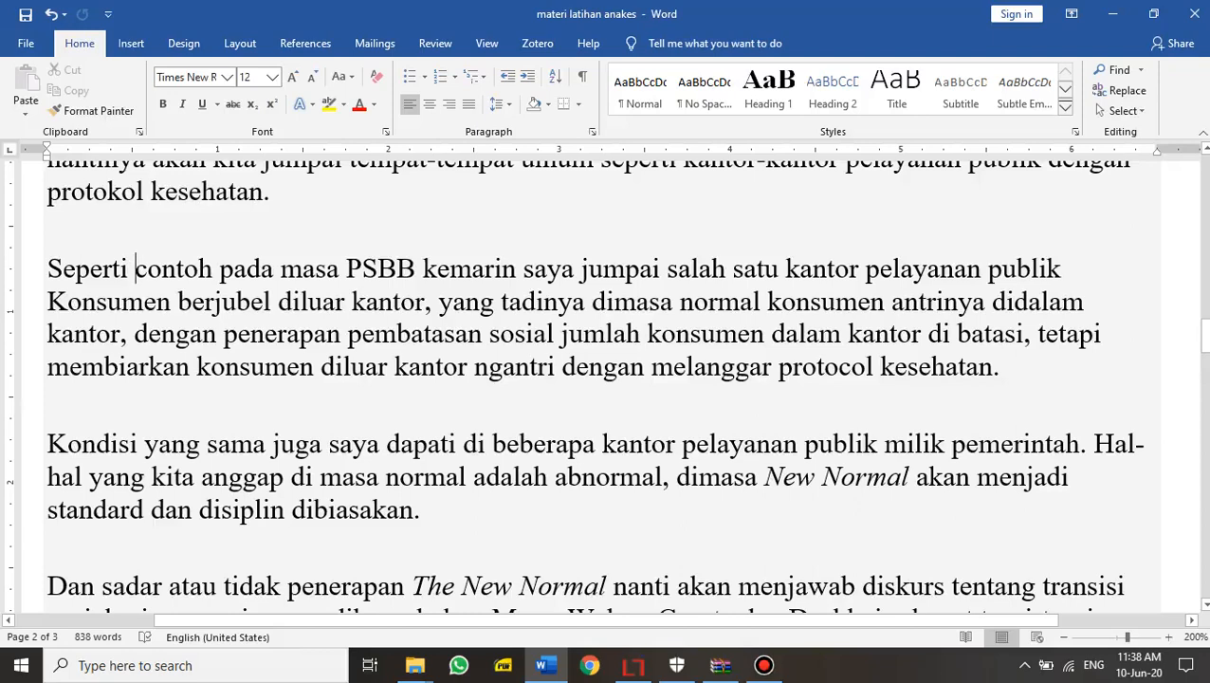
left_click_drag(48, 301, 67, 301)
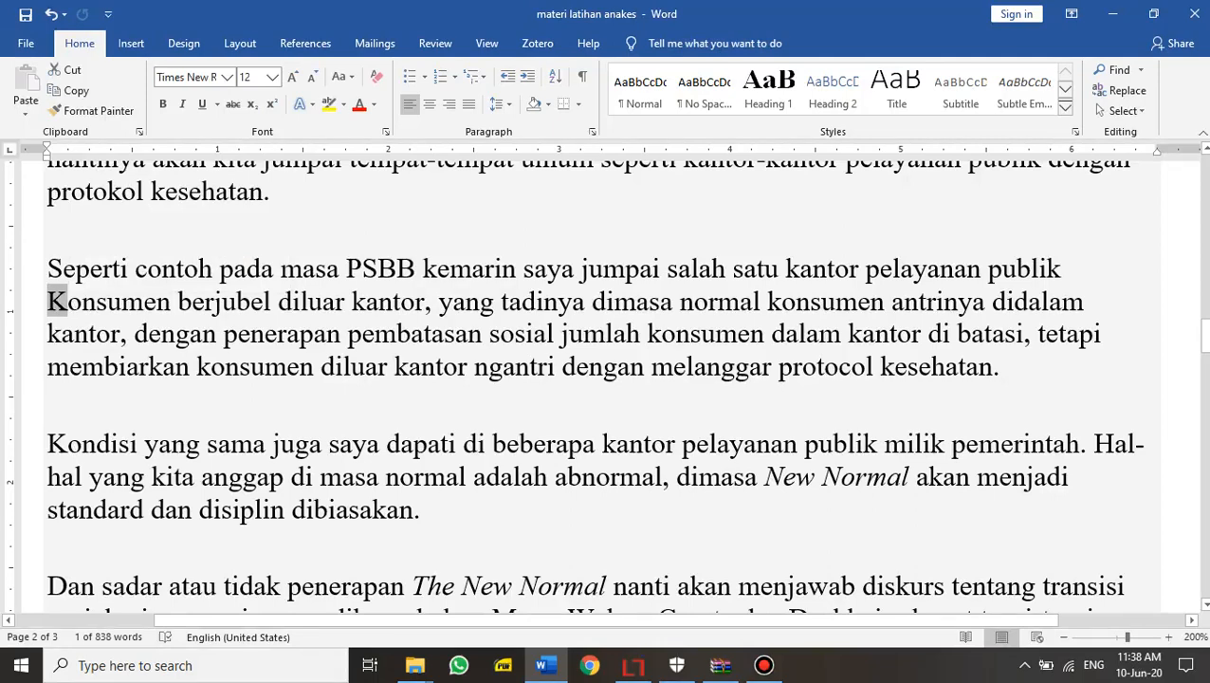
left_click(583, 333)
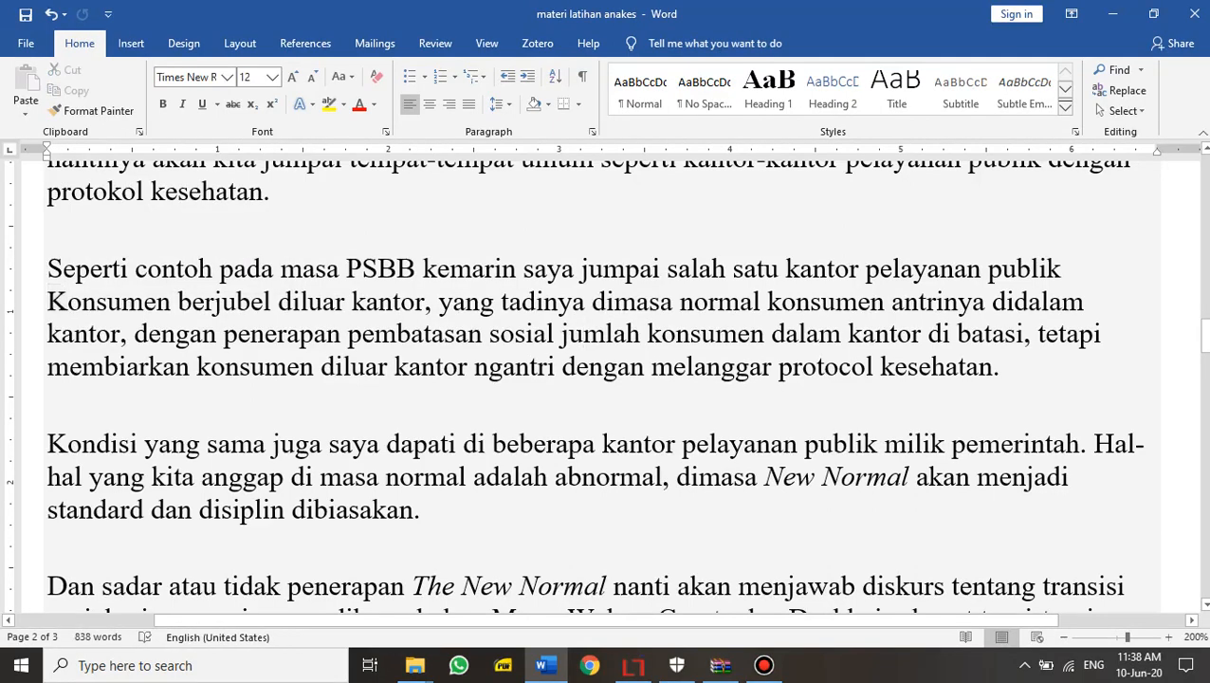
left_click_drag(522, 269, 661, 269)
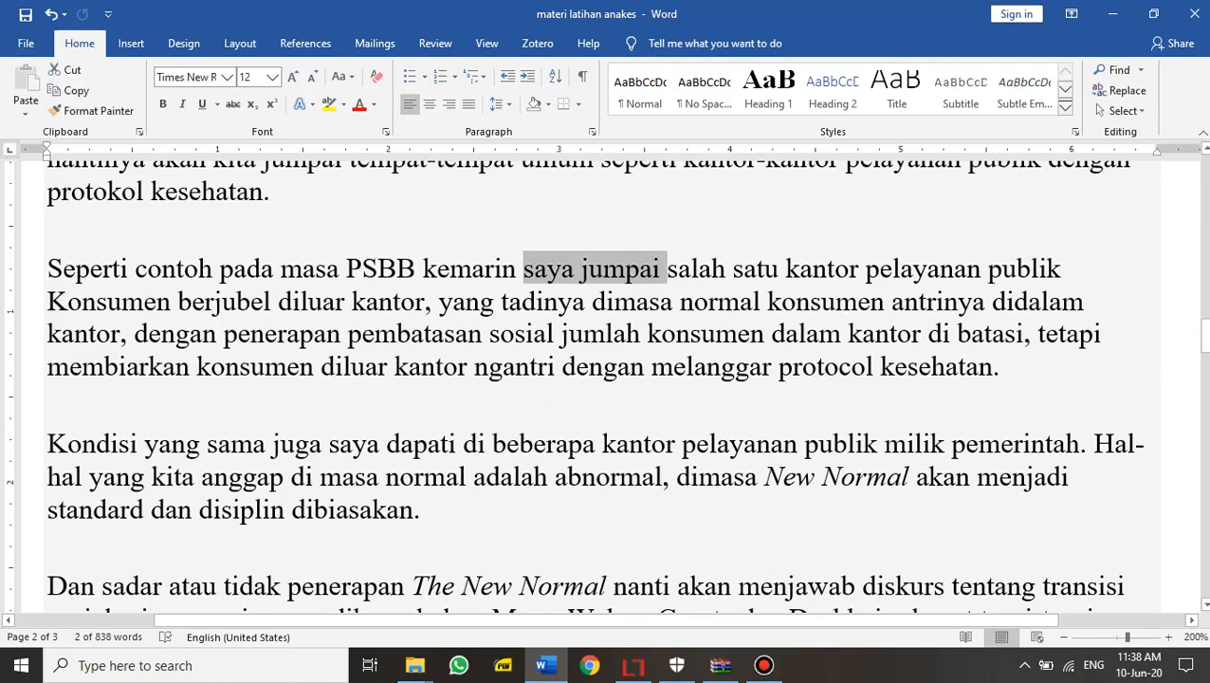
left_click(300, 302)
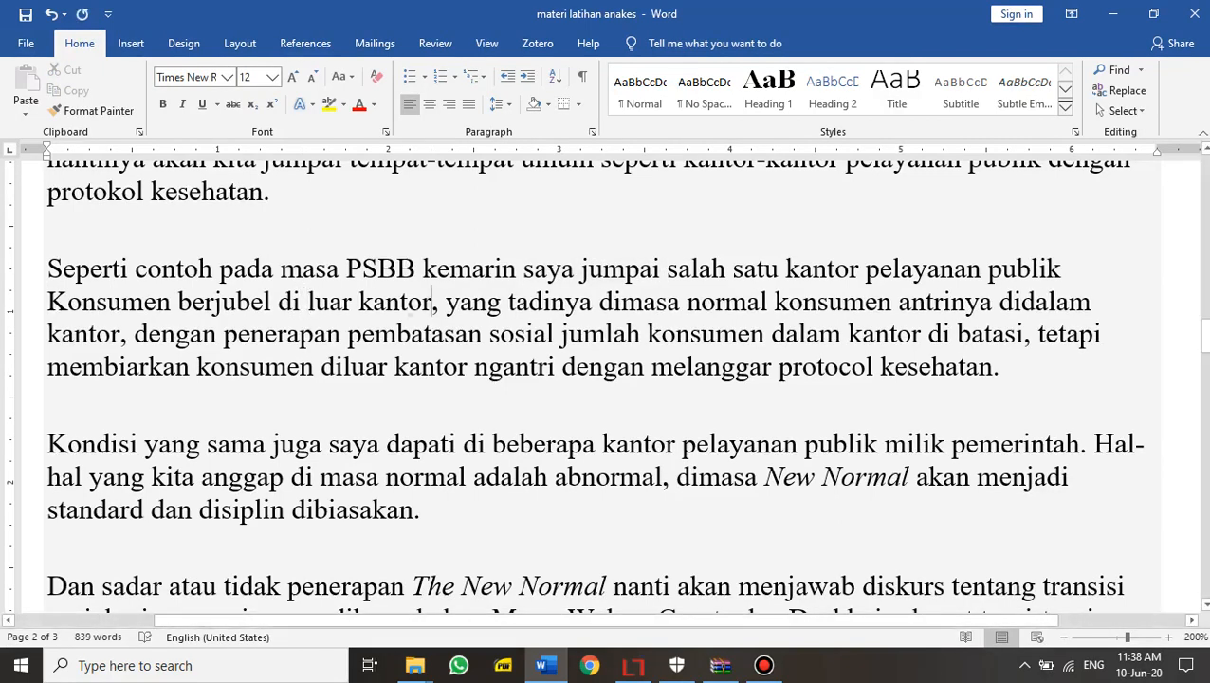
Move the phrase "berjubel di luar kantor" to directly before "kemarin" in the paragraph beginning "Seperti contoh"
left_click_drag(432, 302, 178, 302)
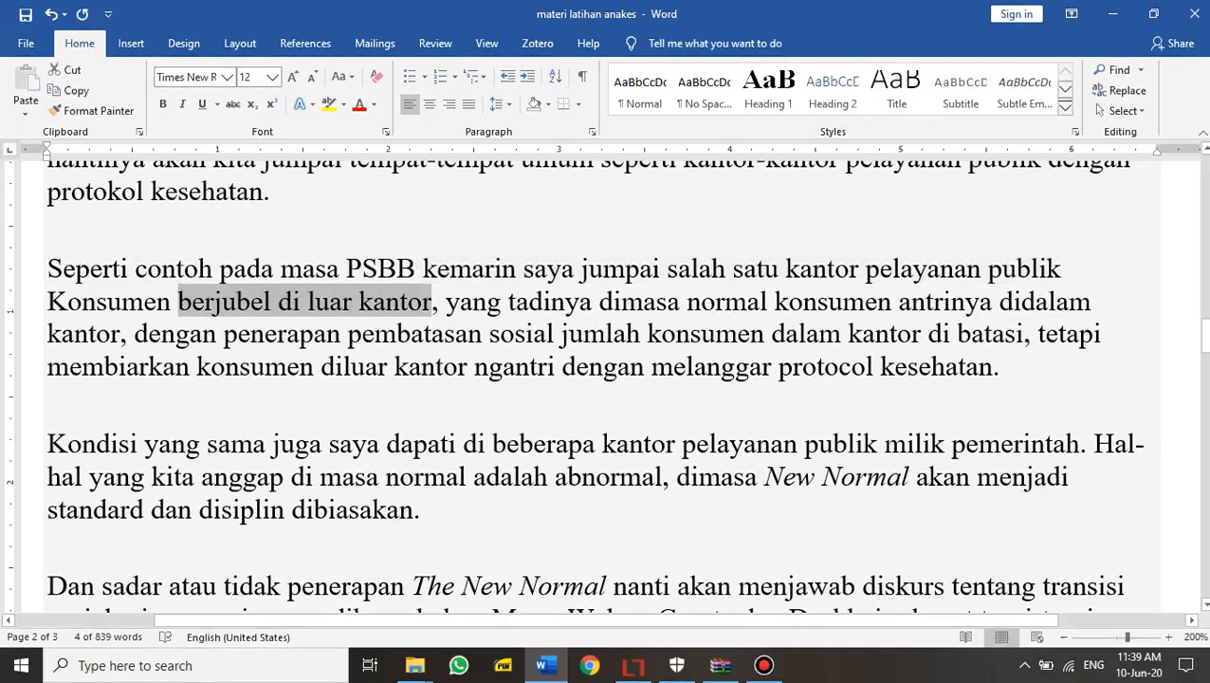
key("F2")
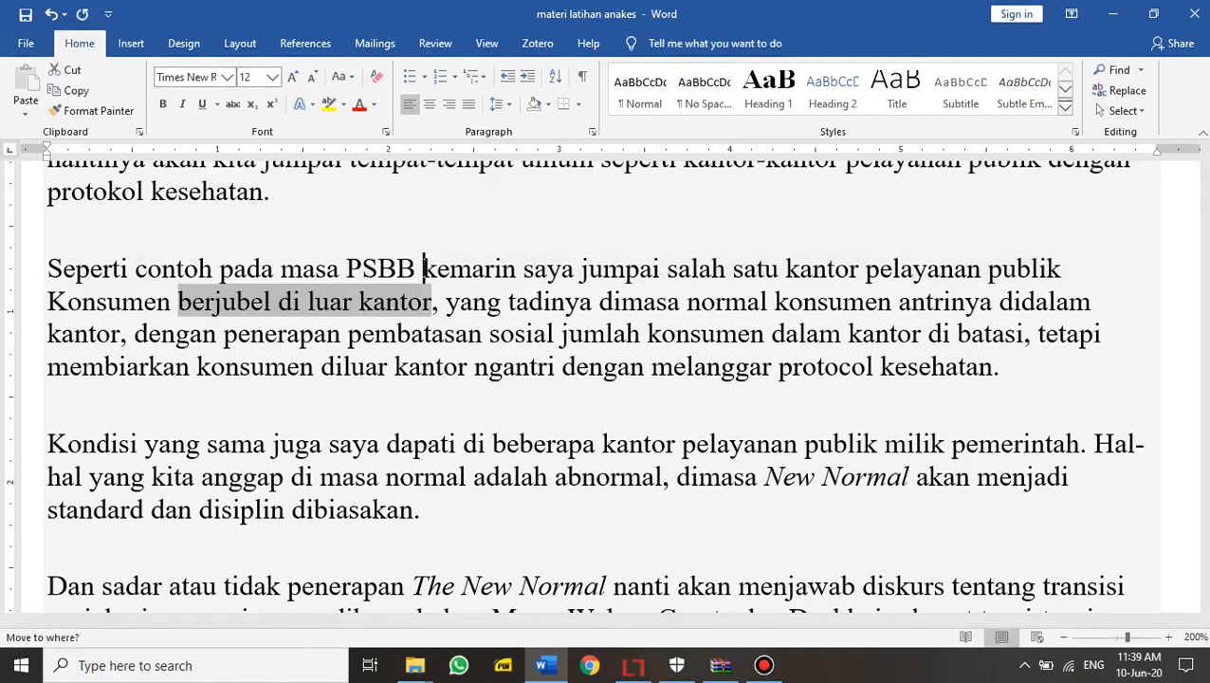
key("Return")
key("Left")
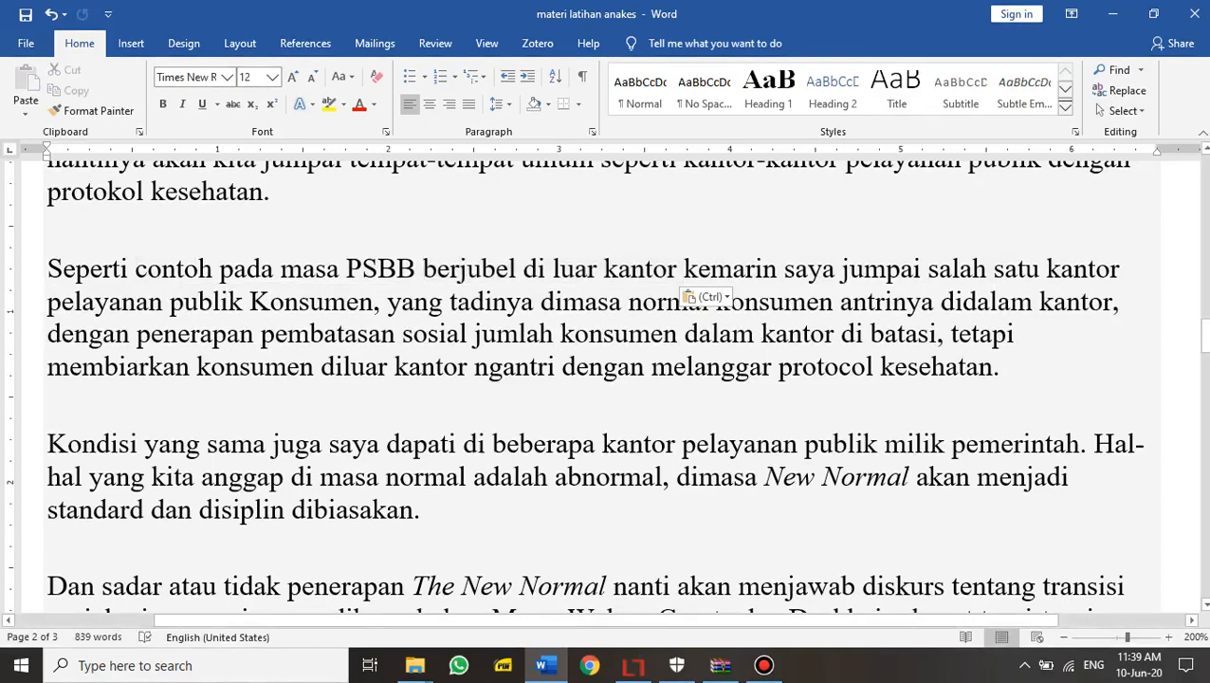
Insert the word "masyarakat" before "berjubel di luar kantor"
type("massa")
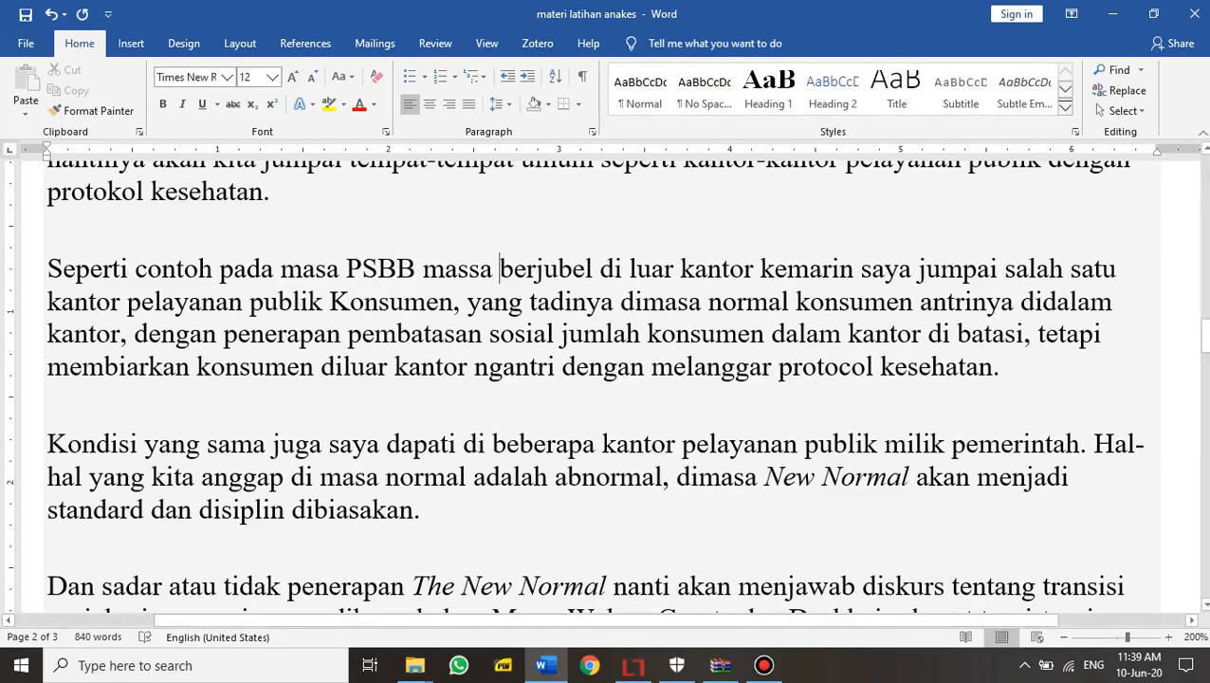
key("shift+Left")
key("shift+Left")
key("shift+Left")
key("shift+Left")
key("shift+Left")
key("shift+Left")
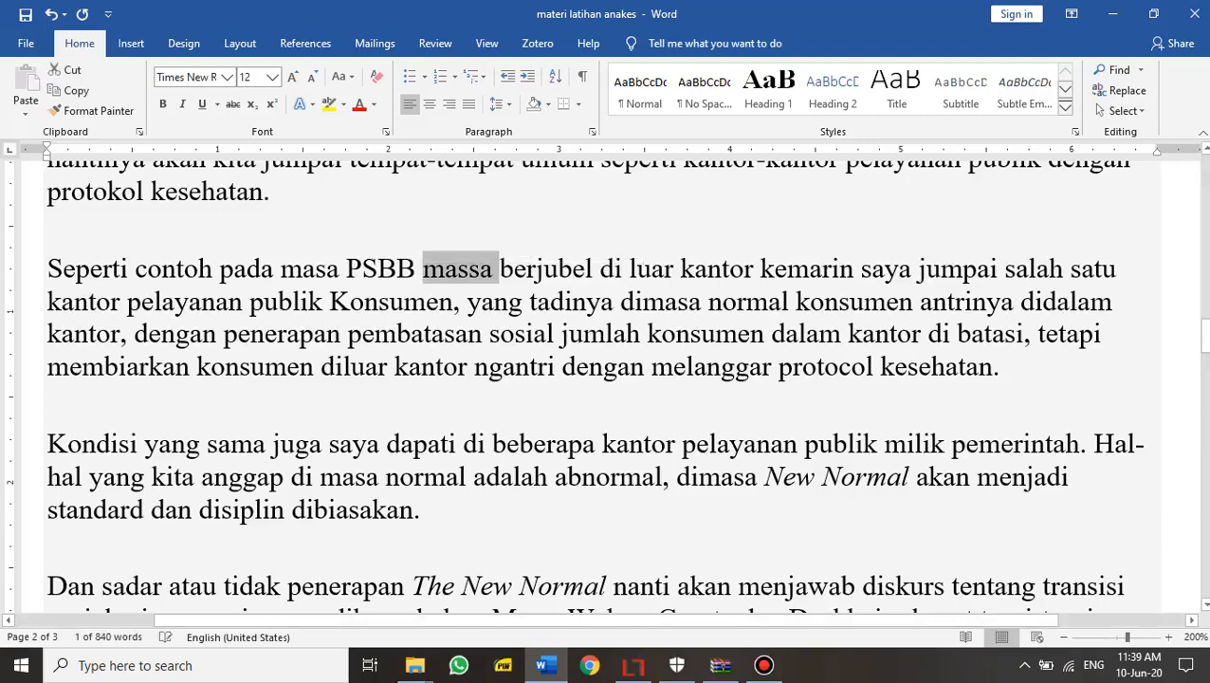
type("masya")
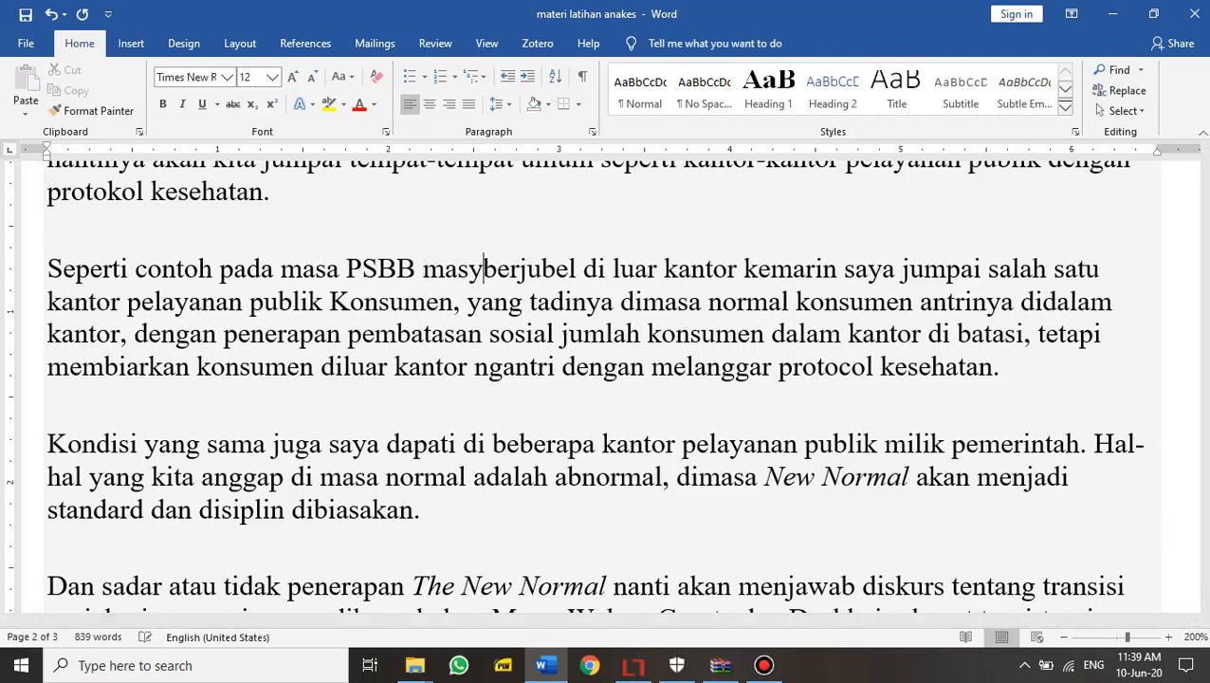
type("rakat")
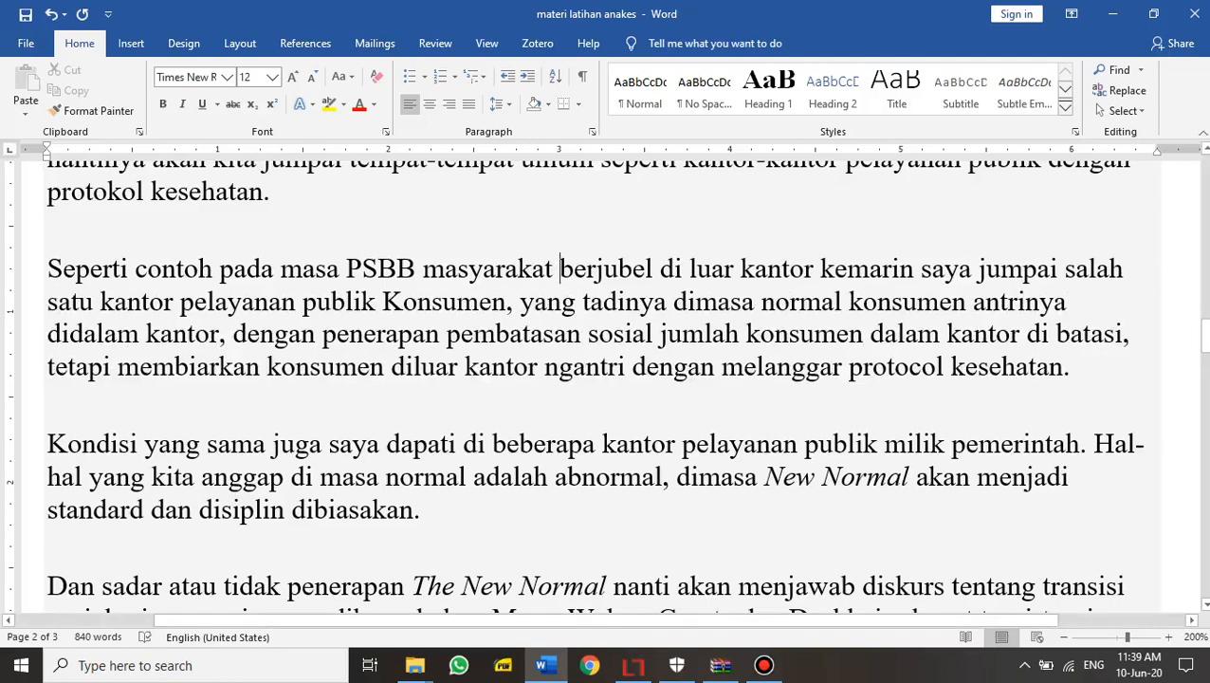
Move the phrase "kemarin saya jumpai" to between "PSBB" and "masyarakat"
left_click(930, 269)
left_click_drag(821, 270, 1062, 269)
left_click_drag(948, 269, 423, 270)
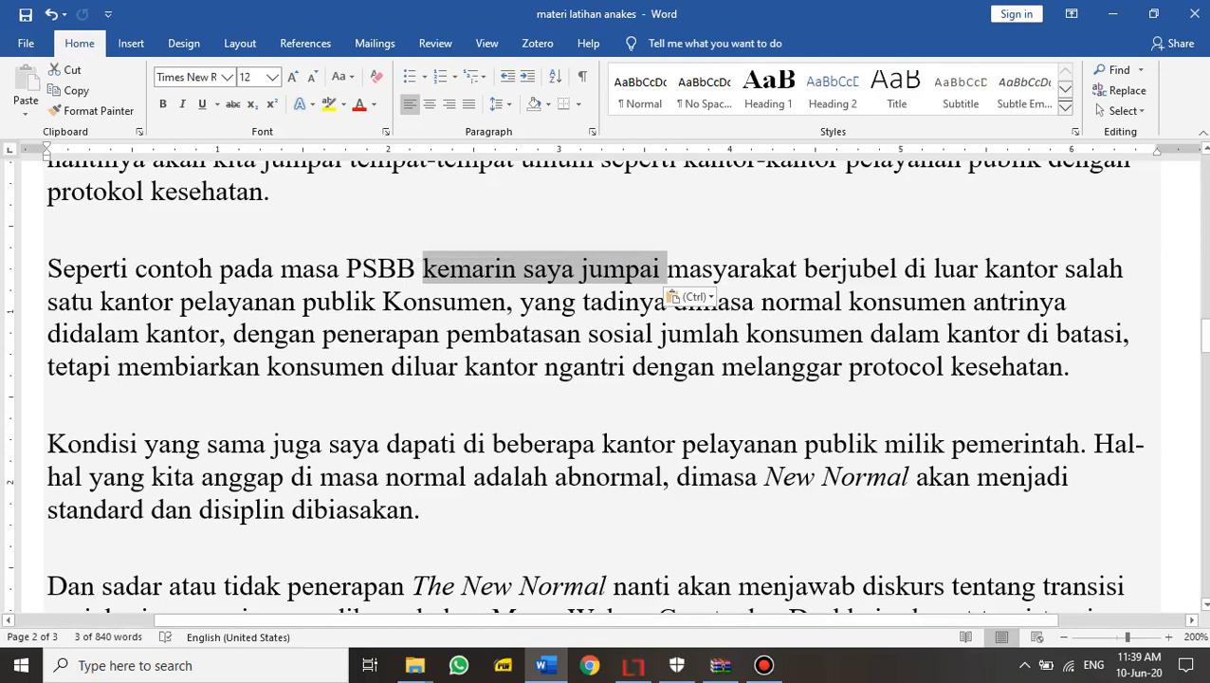
left_click(772, 333)
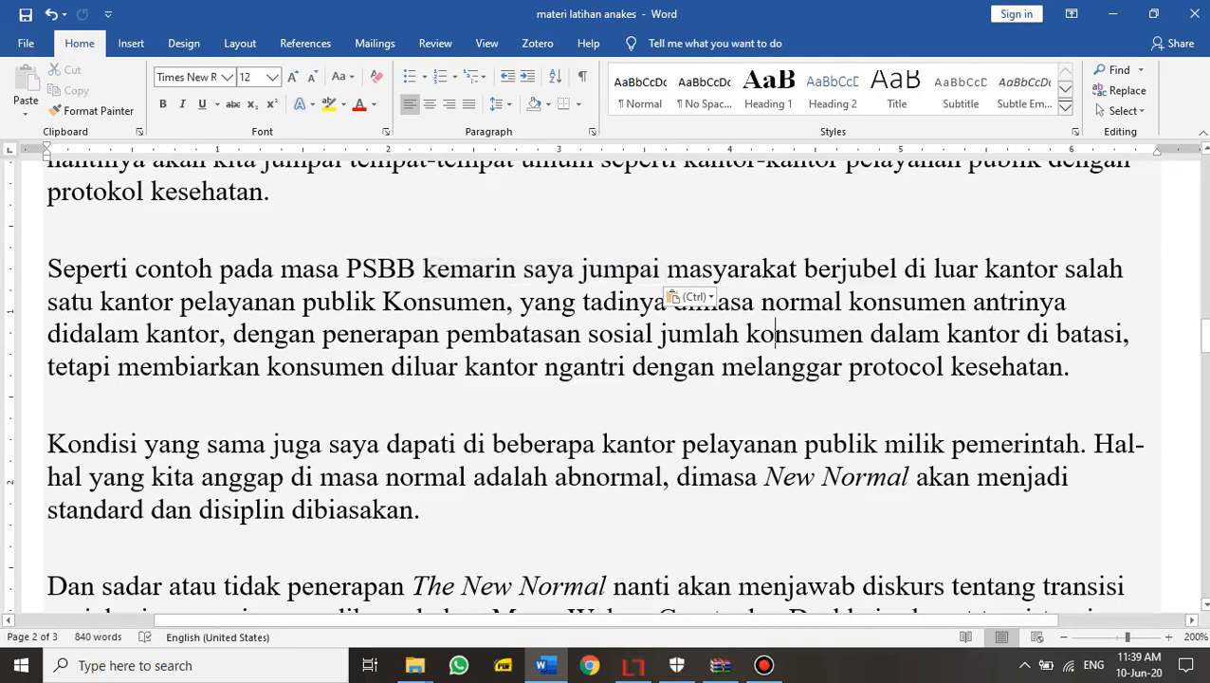
Delete the capitalized word "Konsumen" and the space before it, so the comma directly follows "pelayanan publik"
left_click_drag(382, 301, 505, 301)
key("BackSpace")
key("BackSpace")
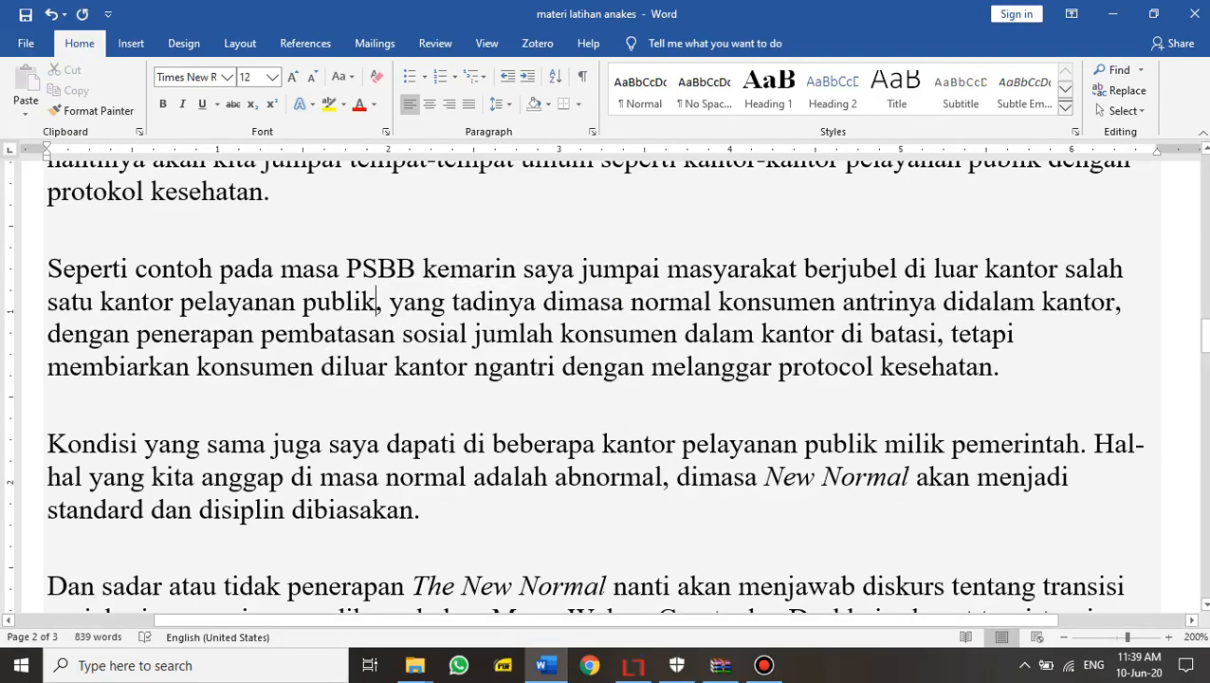
Replace "dimasa" with "saat" after "yang tadinya" in the paragraph beginning "Seperti contoh"
left_click_drag(566, 302, 543, 301)
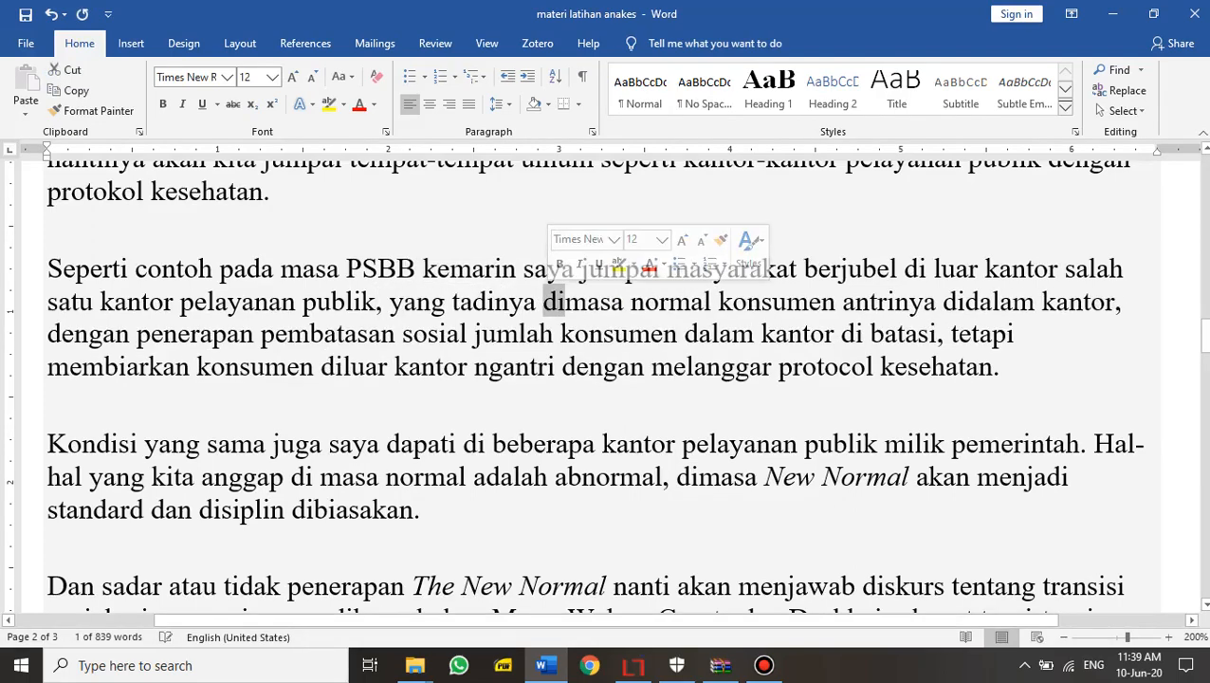
key("Delete")
key("Delete")
key("Delete")
key("Delete")
key("Delete")
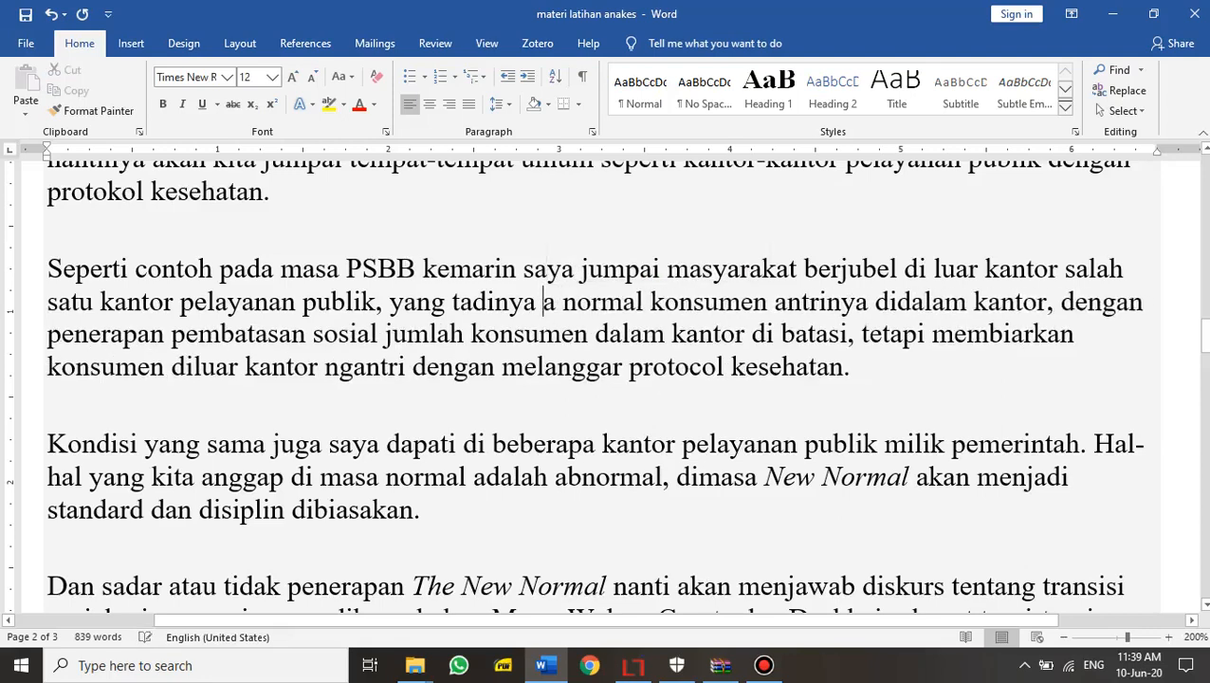
type("saat")
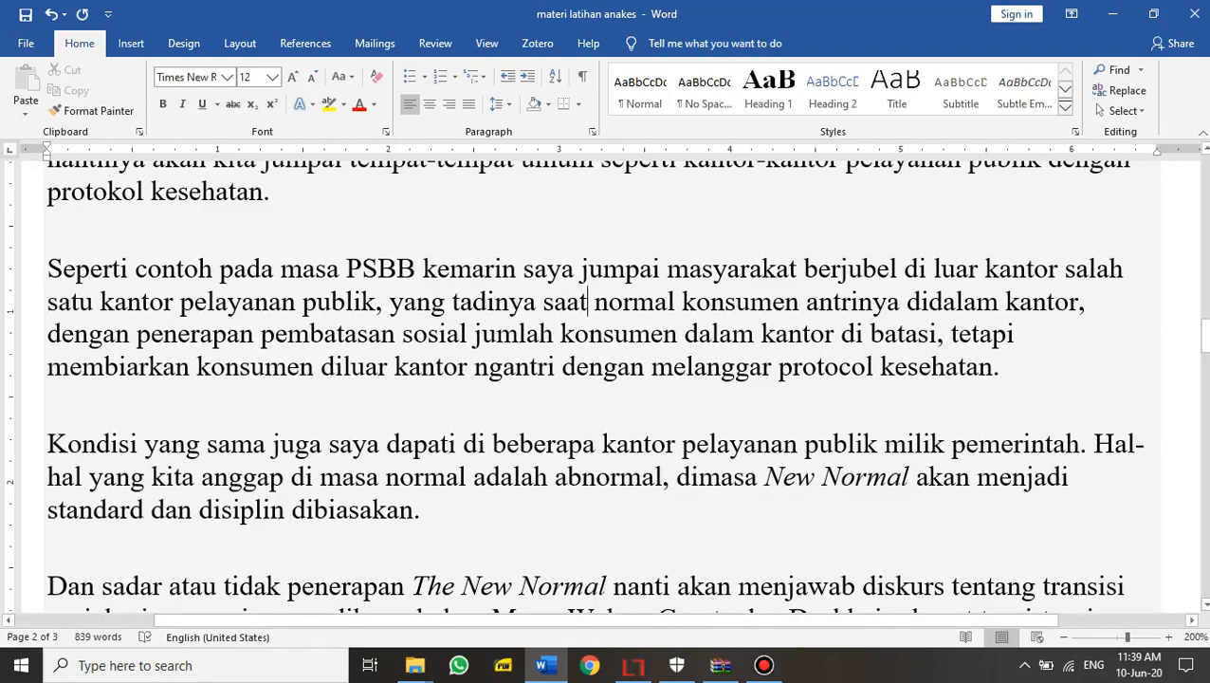
Correct the spelling of "antrinya" to "antrenya" in the paragraph beginning "Seperti contoh"
left_click(851, 302)
key("Delete")
type("e")
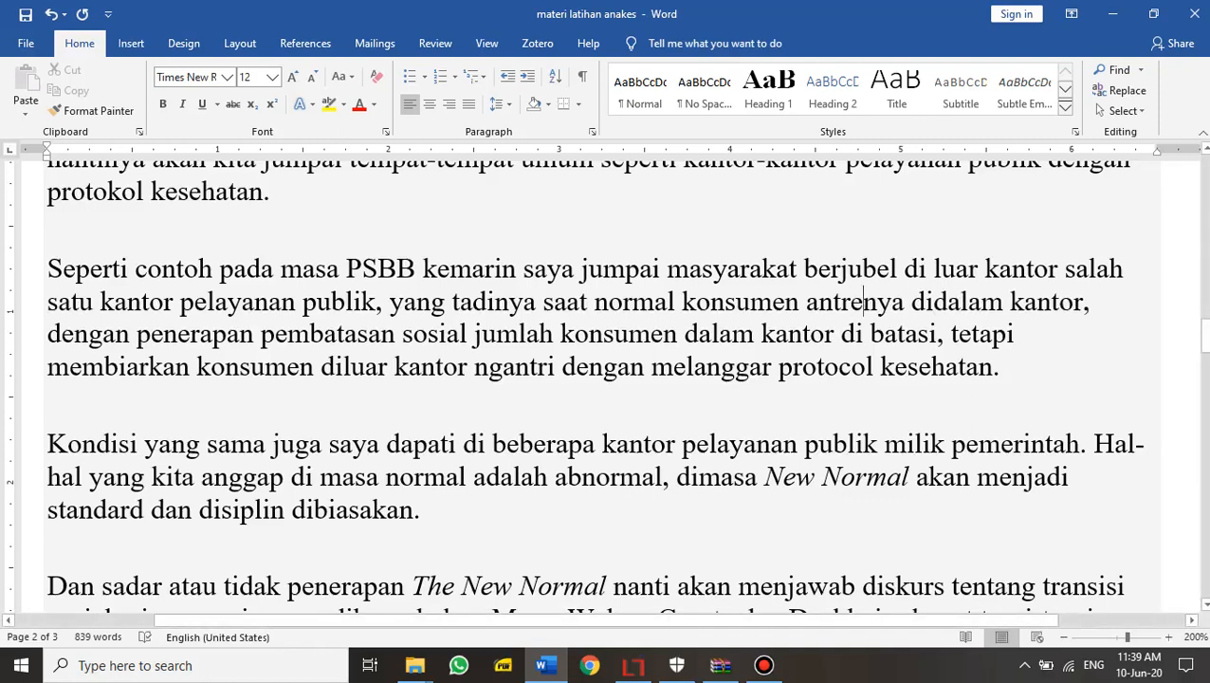
Separate "didalam" into "di dalam" and join "di batasi" into "dibatasi" in the paragraph beginning "Seperti contoh"
key("Right")
key("Right")
key("Right")
key("Right")
key("Right")
key("Right")
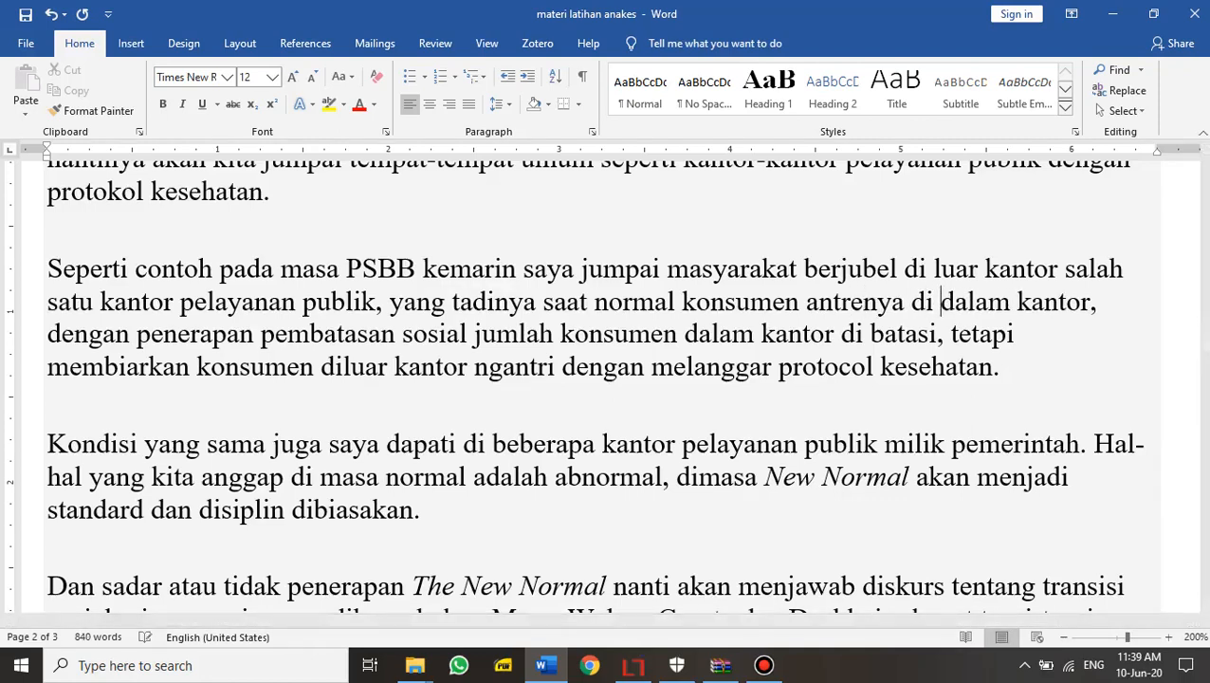
key("BackSpace")
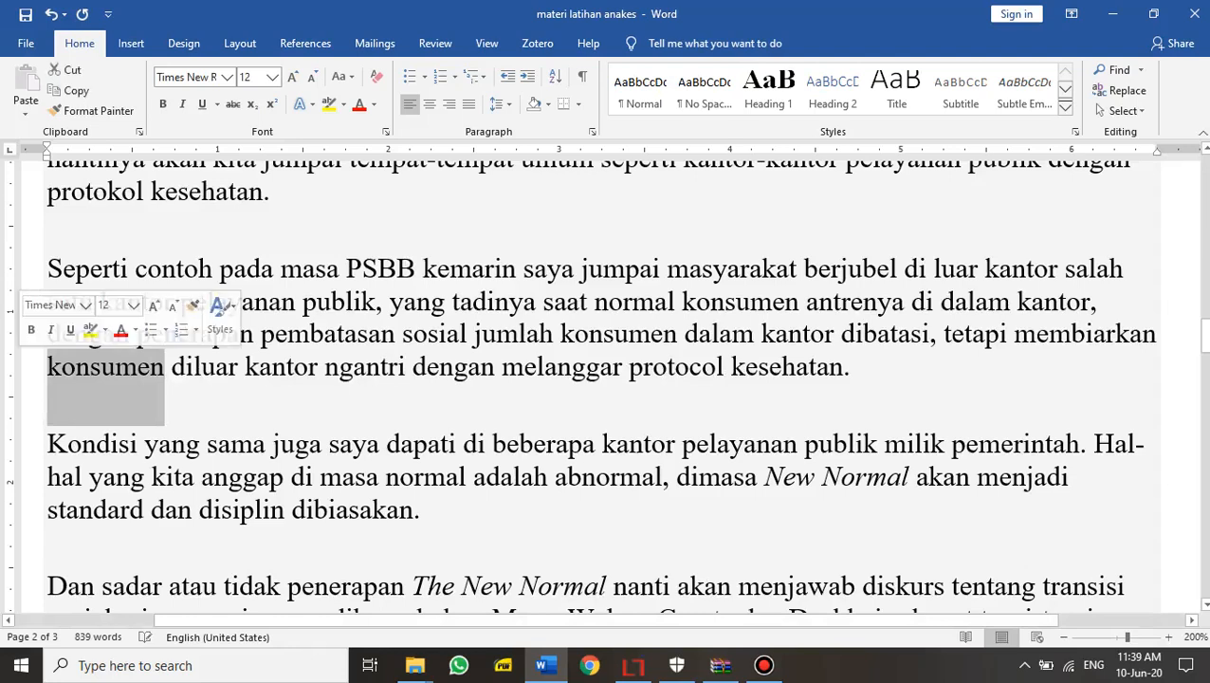
Replace "konsumen" after "membiarkan" with "masyarakat" and separate the following "diluar" into "di luar"
type("mas")
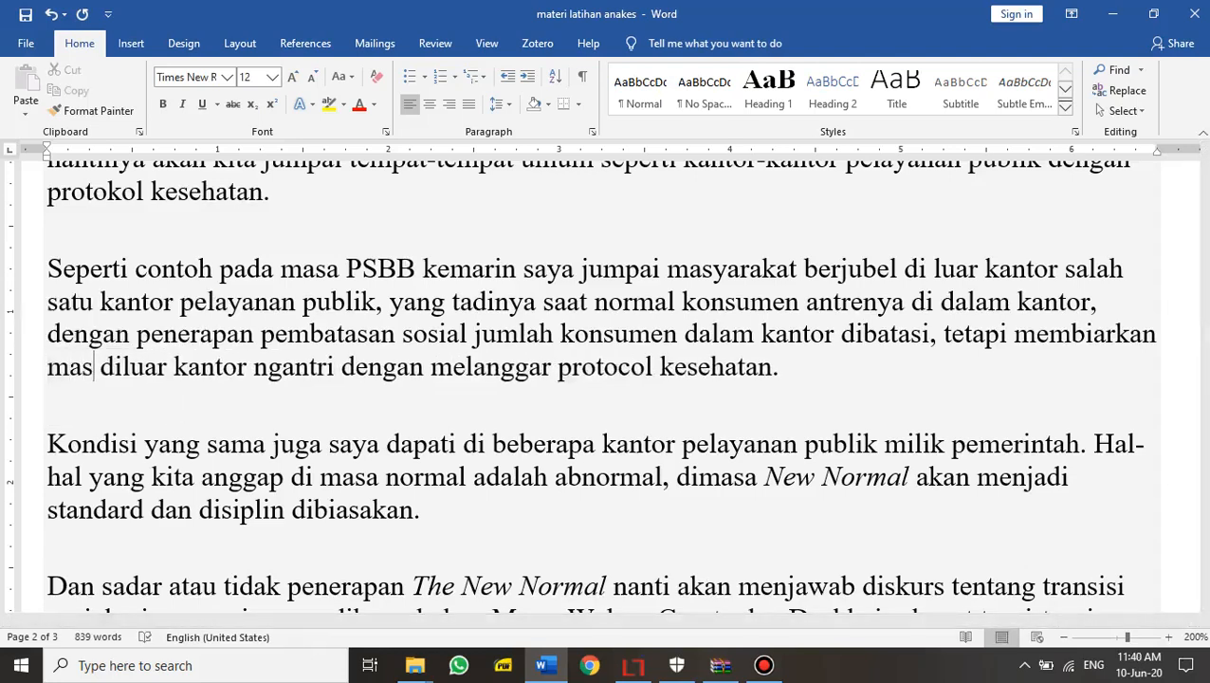
type("yarakat")
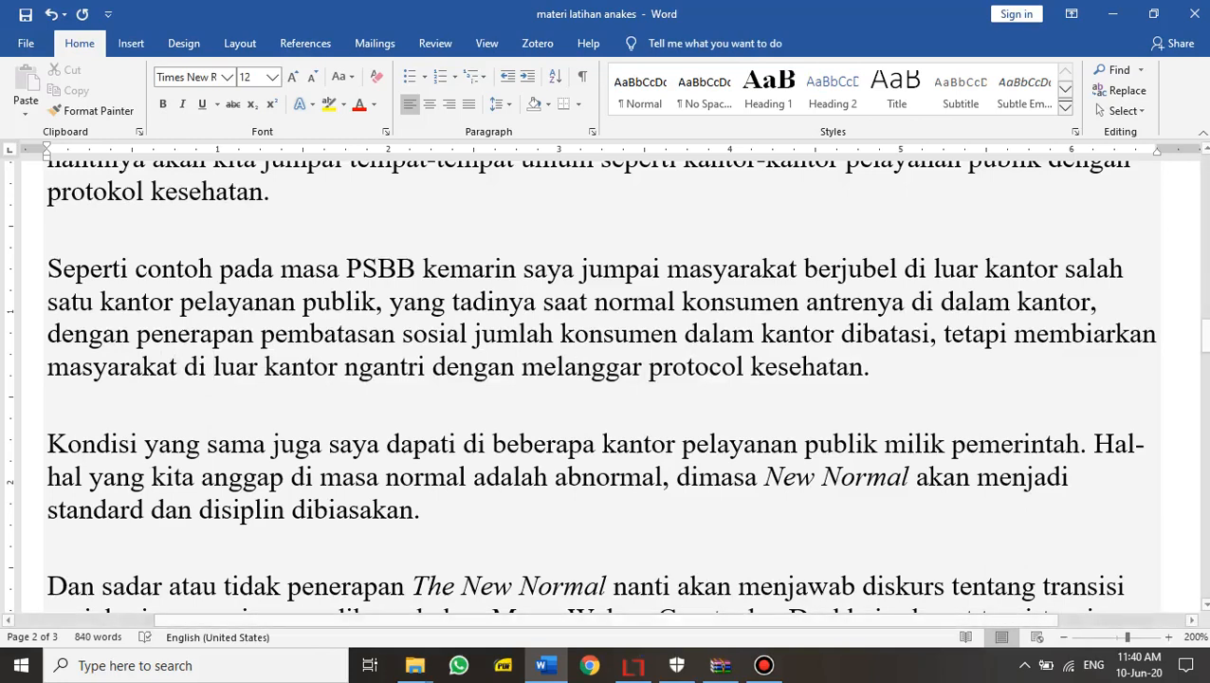
Change "ngantri" to "mengantre" and "protocol" to "protokol" at the end of the paragraph beginning "Seperti contoh"
left_click(344, 366)
type("me")
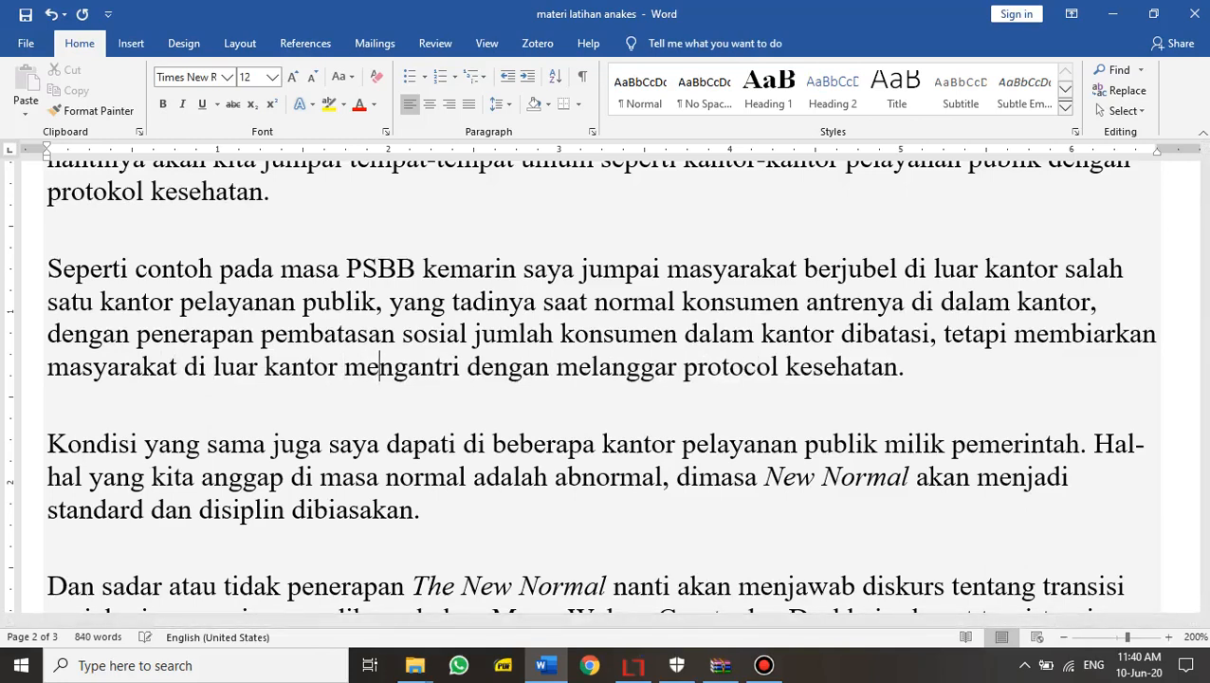
double_click(455, 367)
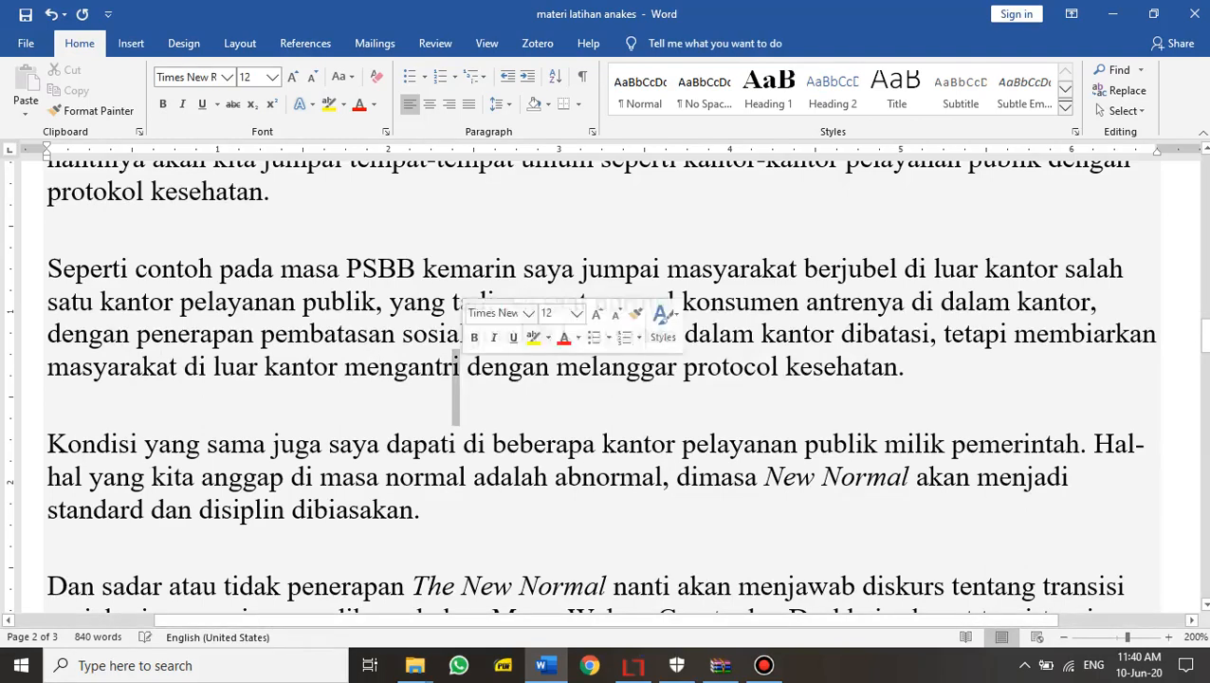
type("e")
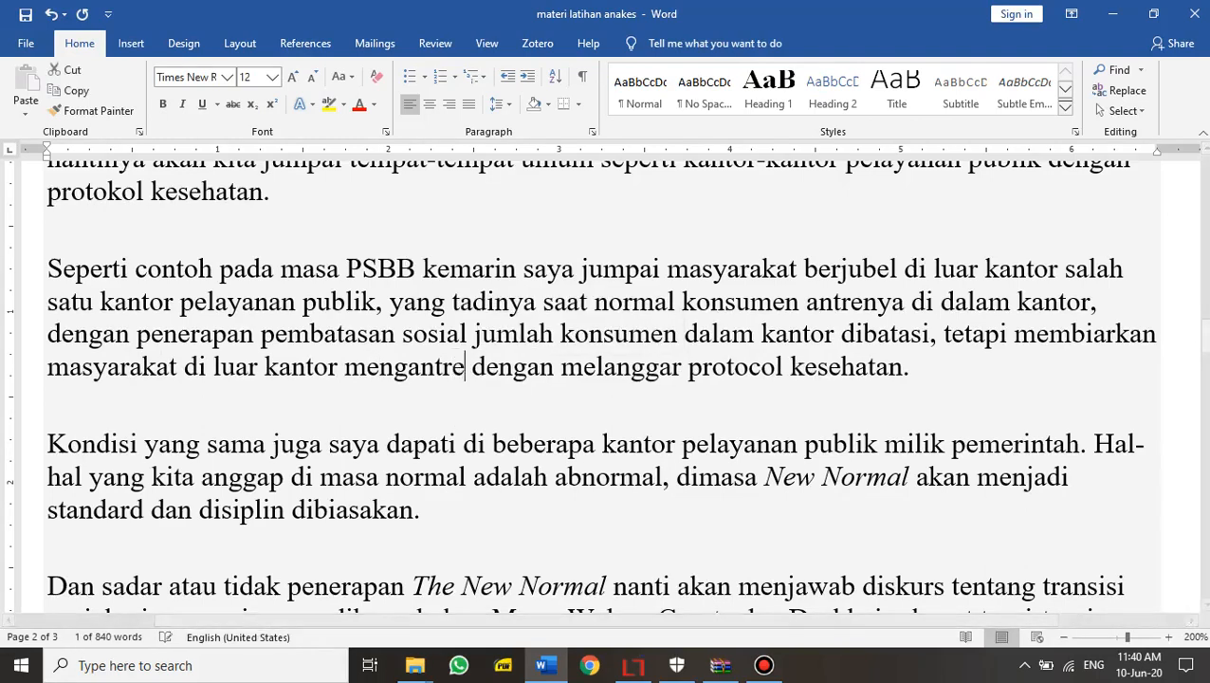
left_click_drag(759, 367, 747, 367)
type("k")
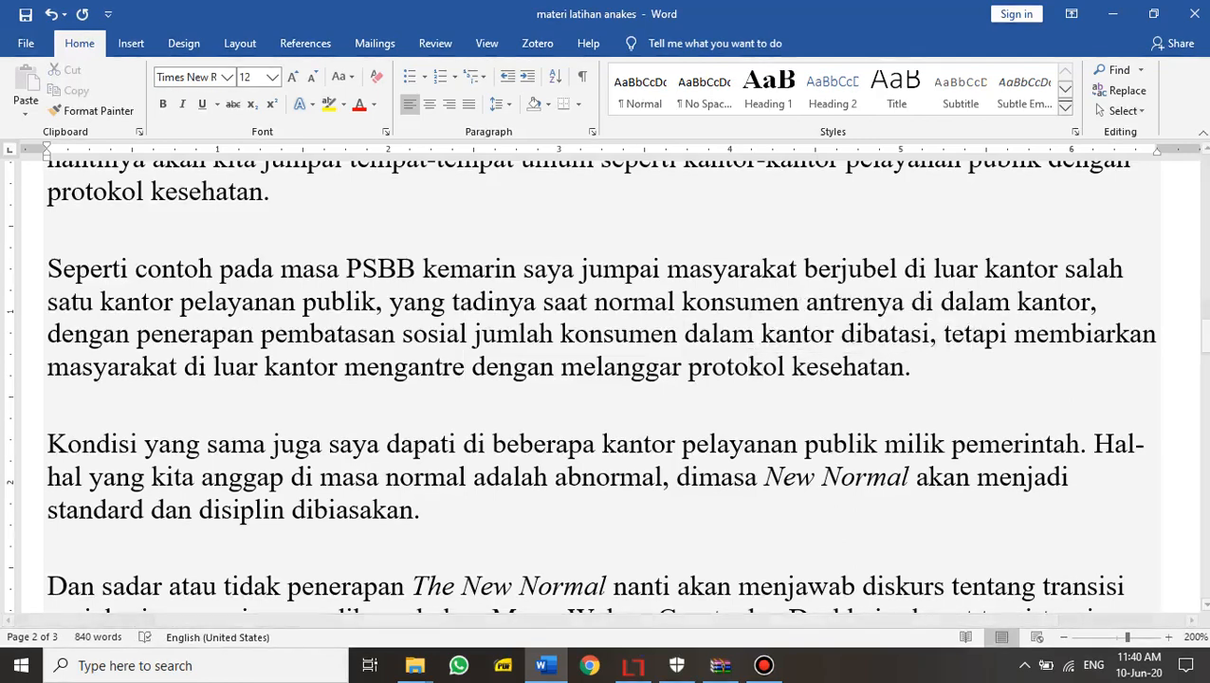
Capitalize "pemerintah" as "Pemerintah" in the paragraph beginning "Kondisi yang sama"
left_click(421, 510)
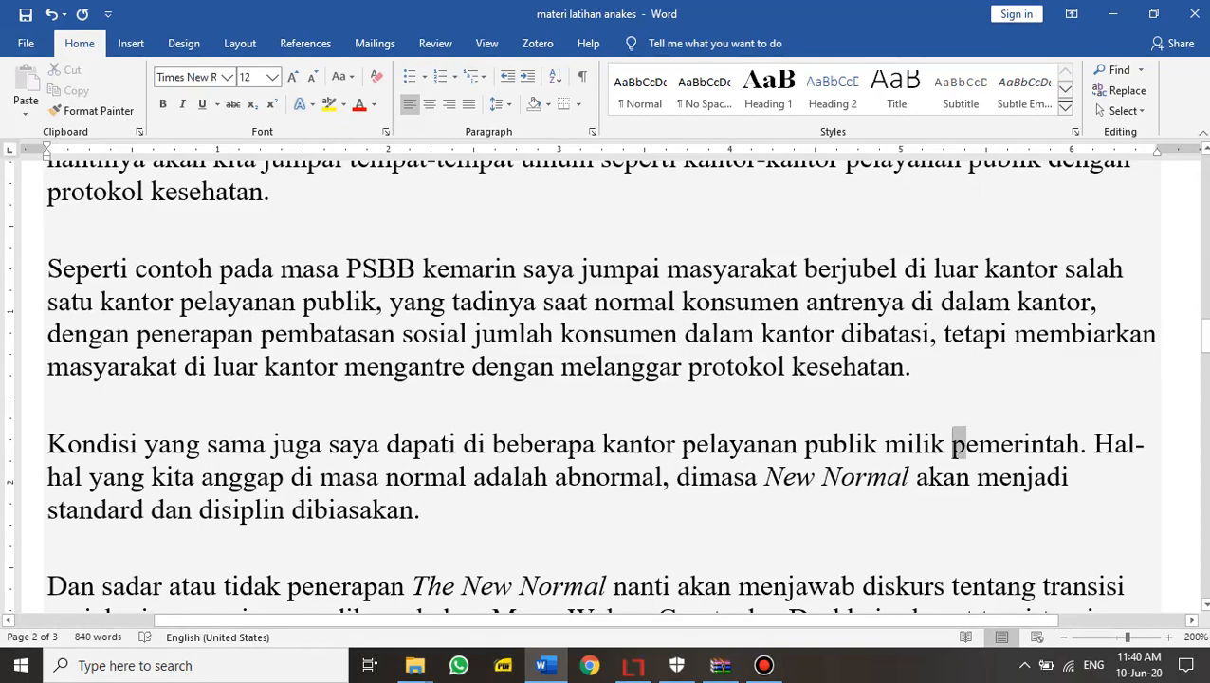
left_click_drag(965, 444, 951, 443)
type("P")
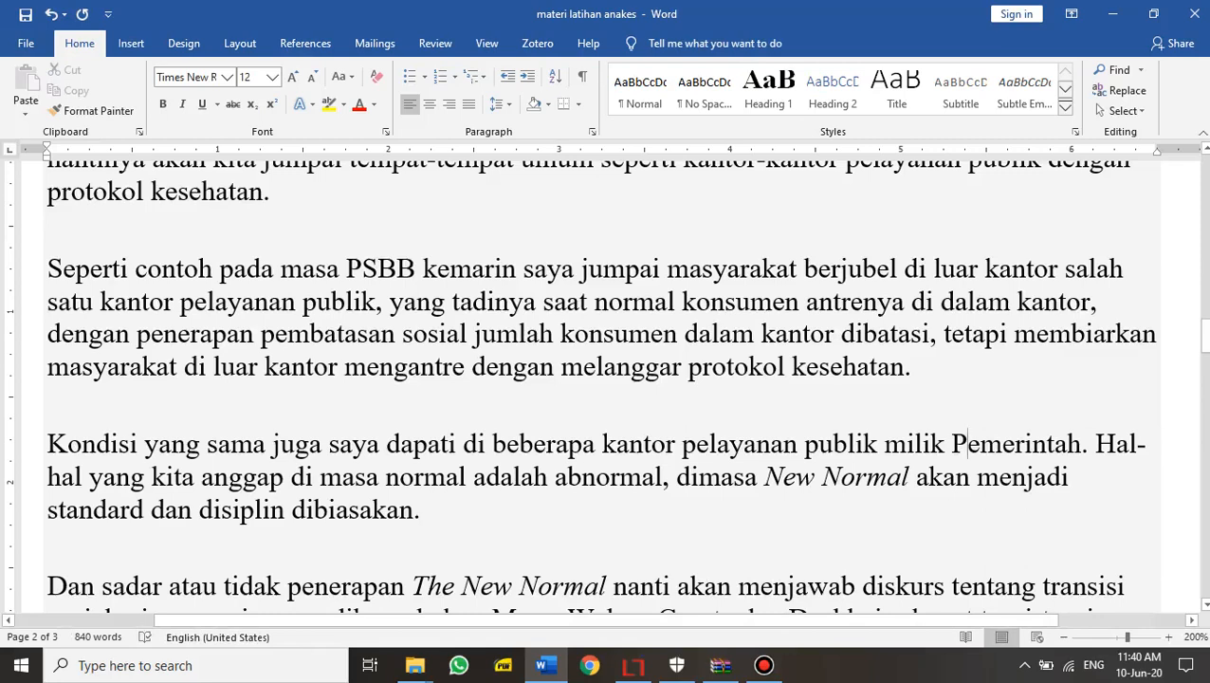
Replace "di" with "pada" before "masa normal" and change "dimasa" to "pada masa" before "New Normal"
double_click(305, 474)
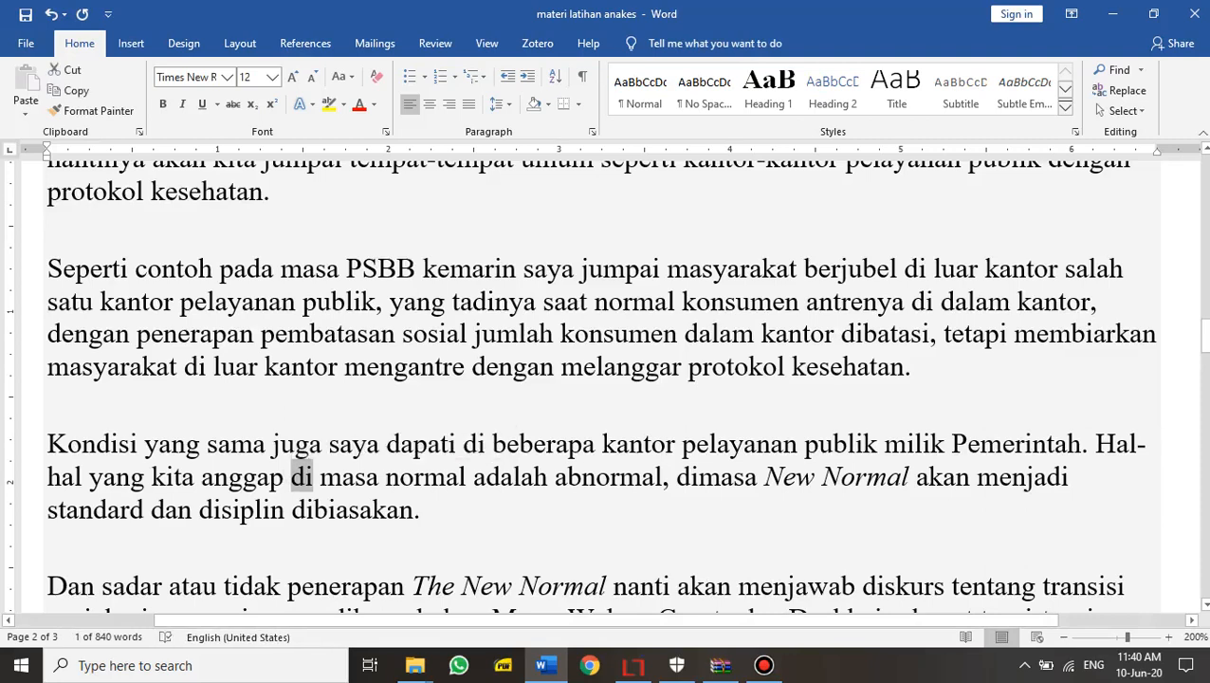
type("pada")
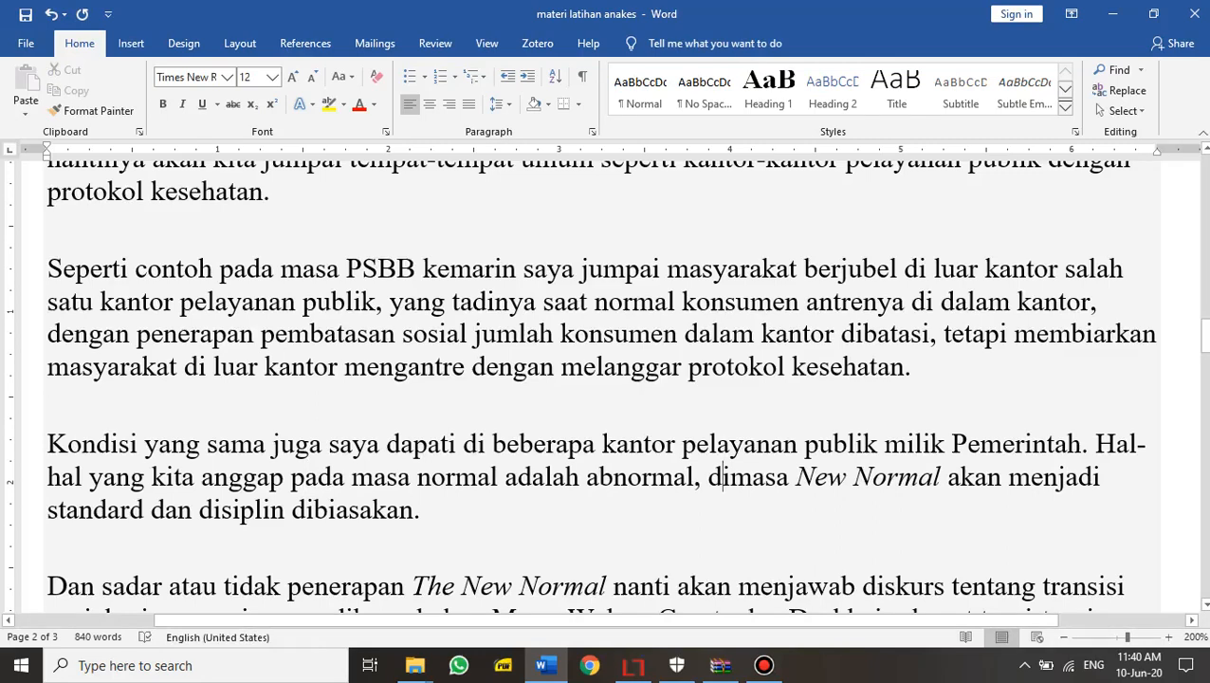
left_click_drag(709, 476, 731, 477)
type("pada")
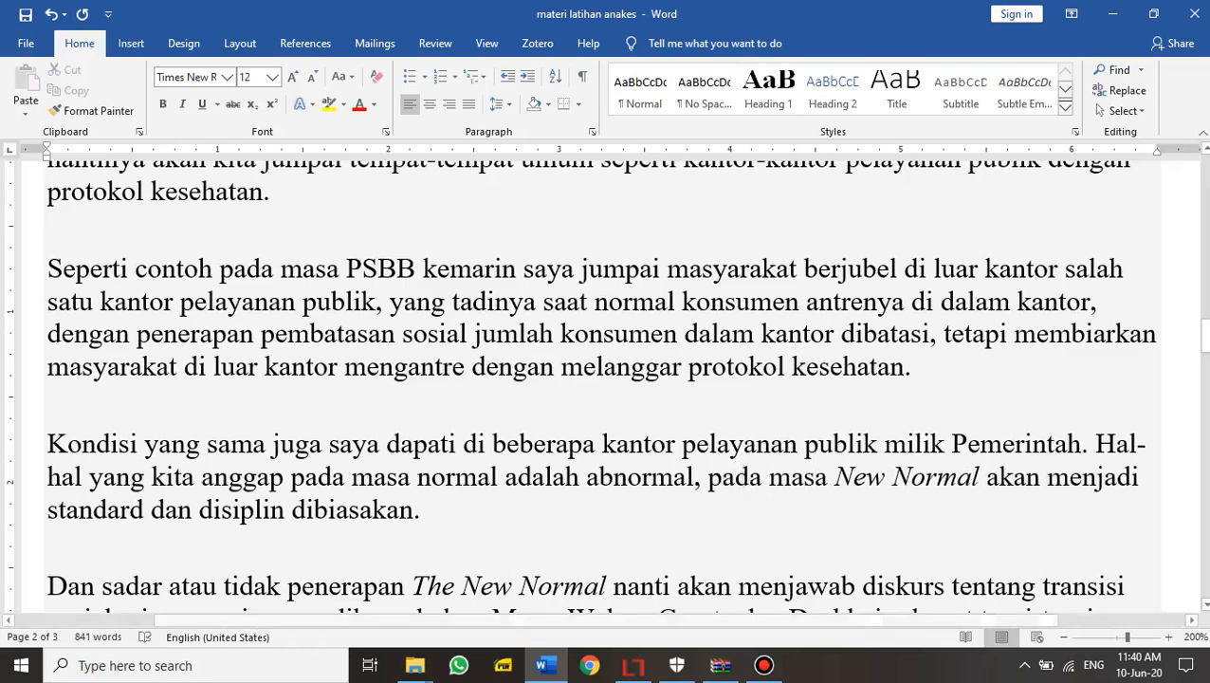
left_click(144, 509)
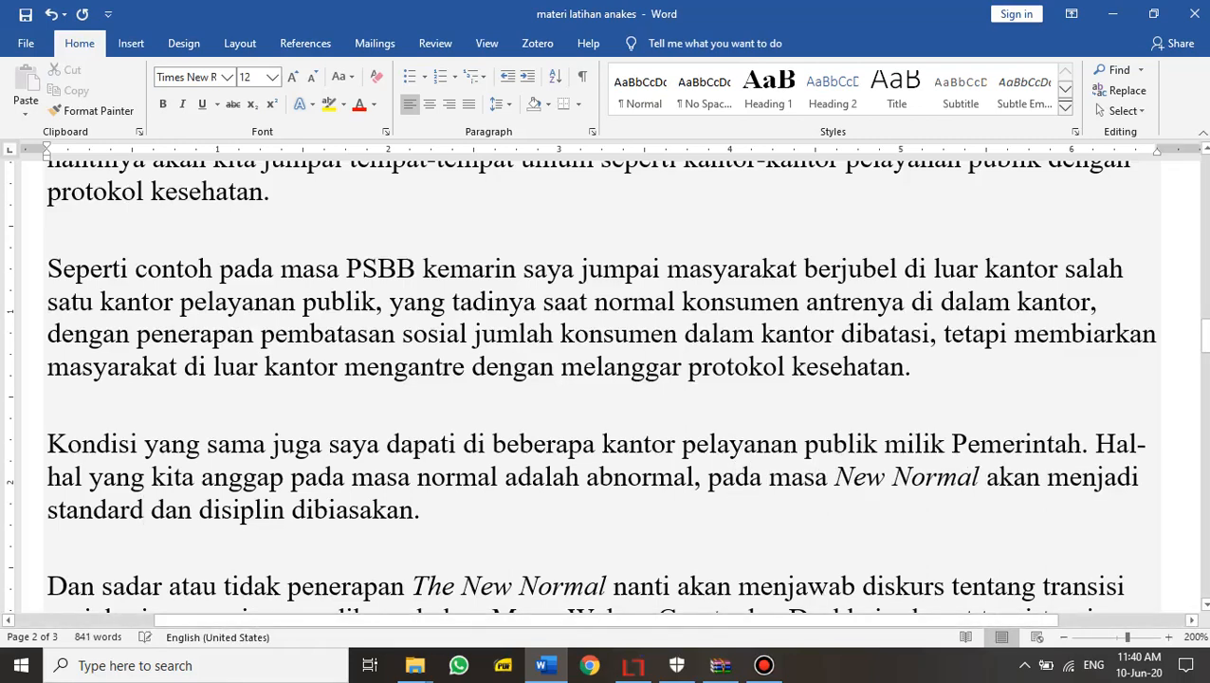
Correct "standard" to "standar" and remove the comma after "abnormal" in the paragraph beginning "Kondisi yang sama"
key("BackSpace")
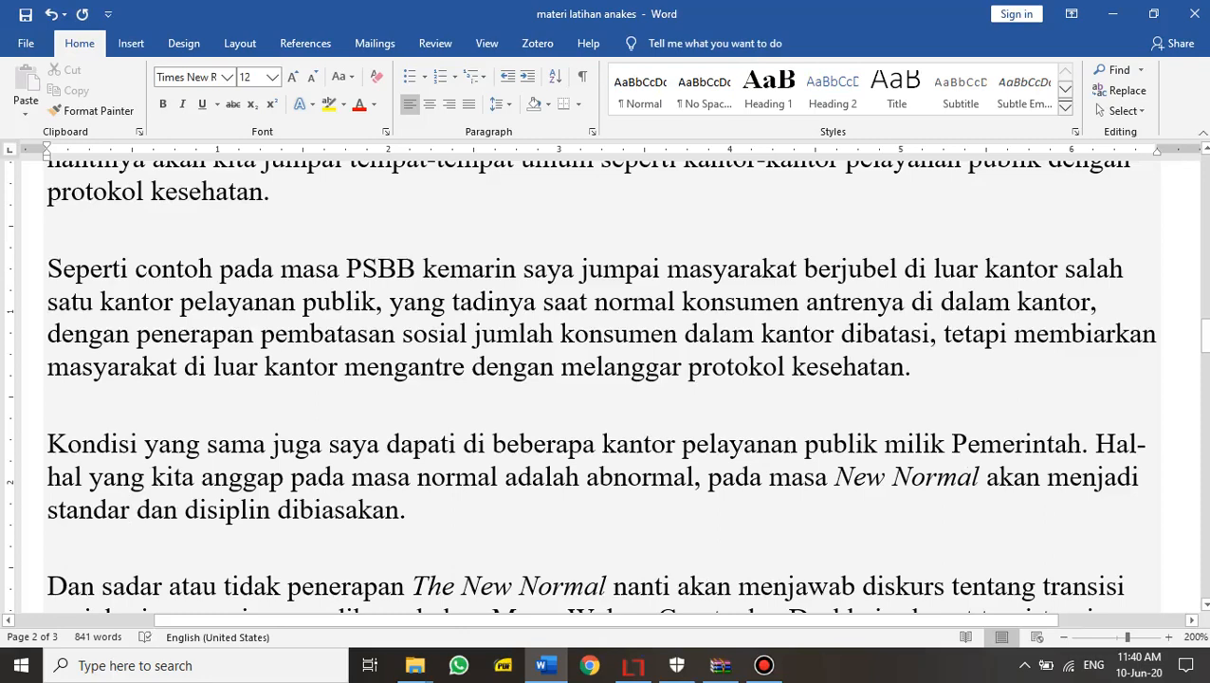
left_click_drag(405, 511, 702, 477)
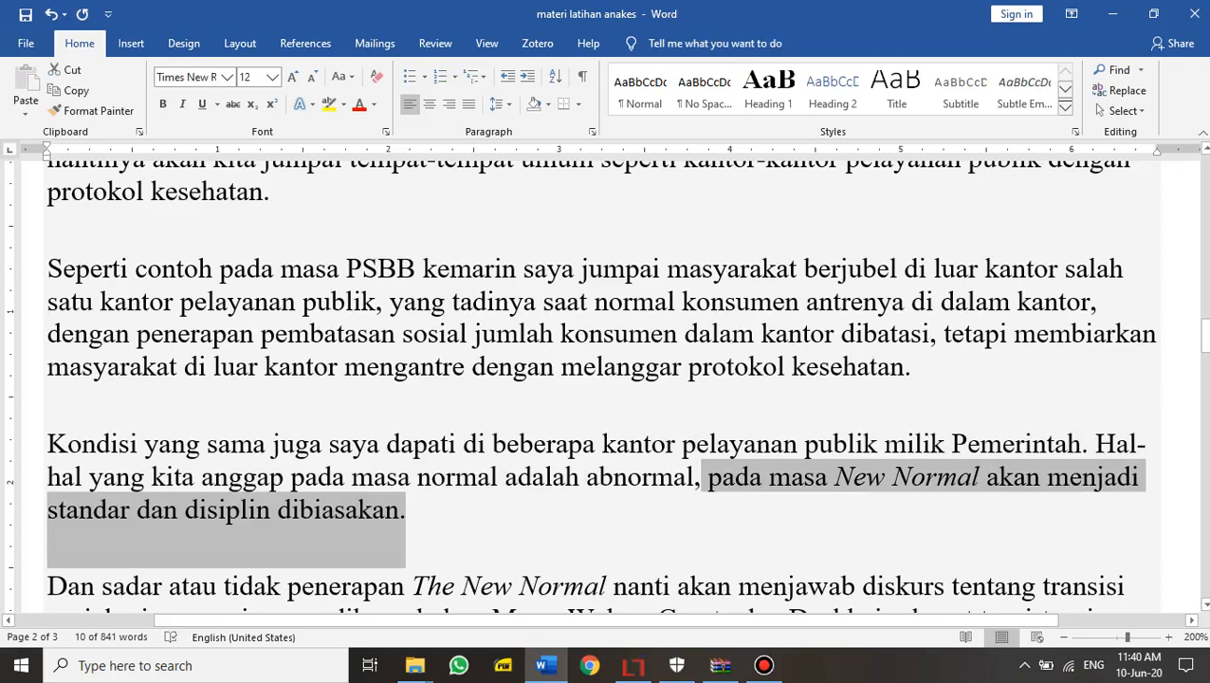
left_click(406, 510)
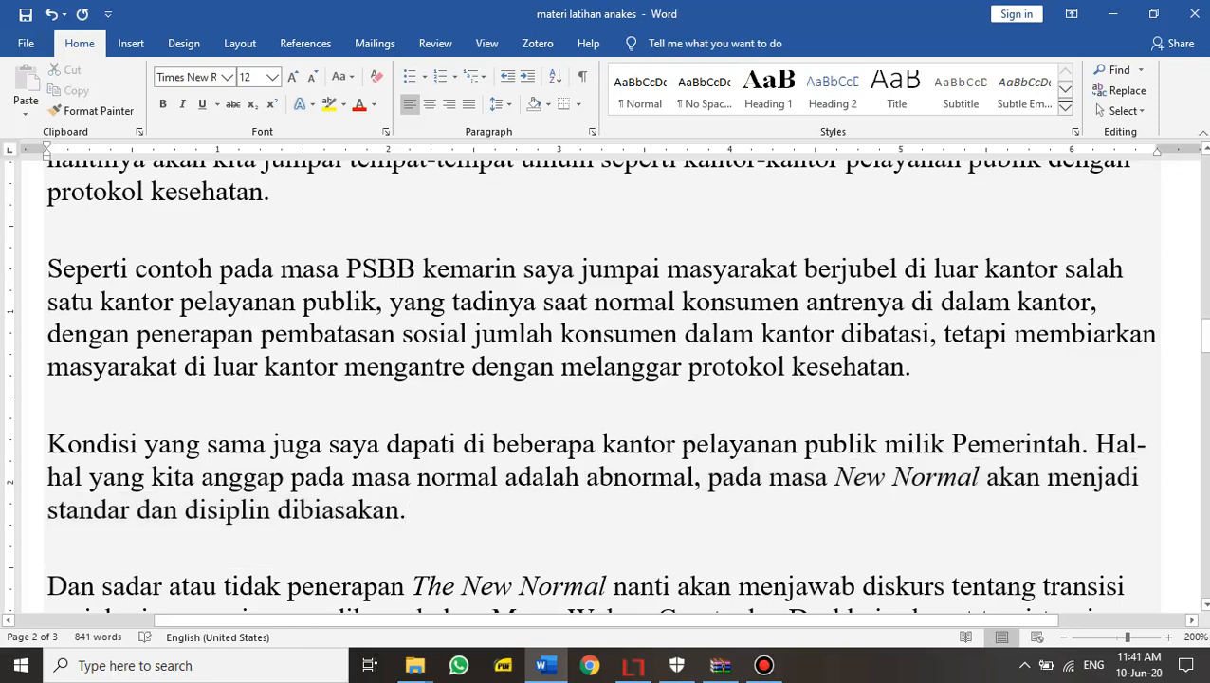
left_click(709, 477)
key("Left")
key("BackSpace")
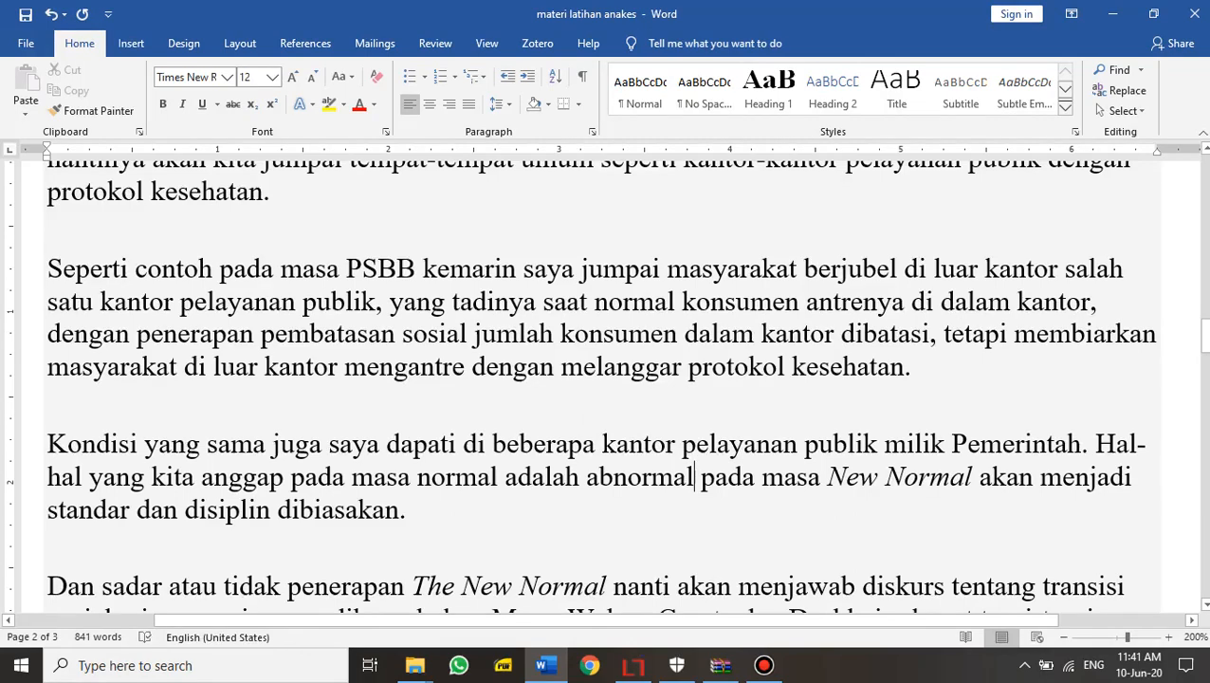
Replace "pada masa" after "abnormal" with "nantinya saat" in the paragraph beginning "Kondisi yang sama"
key("Right")
key("shift+Right")
key("shift+Right")
key("shift+Right")
key("shift+Right")
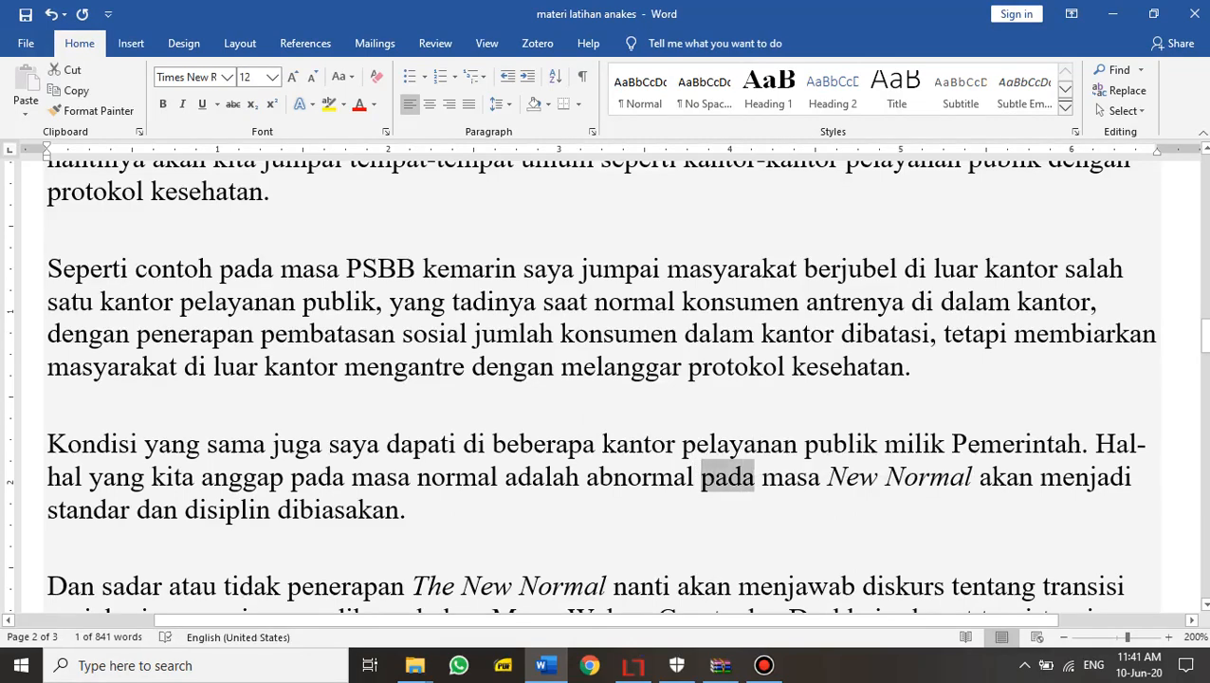
type("nan")
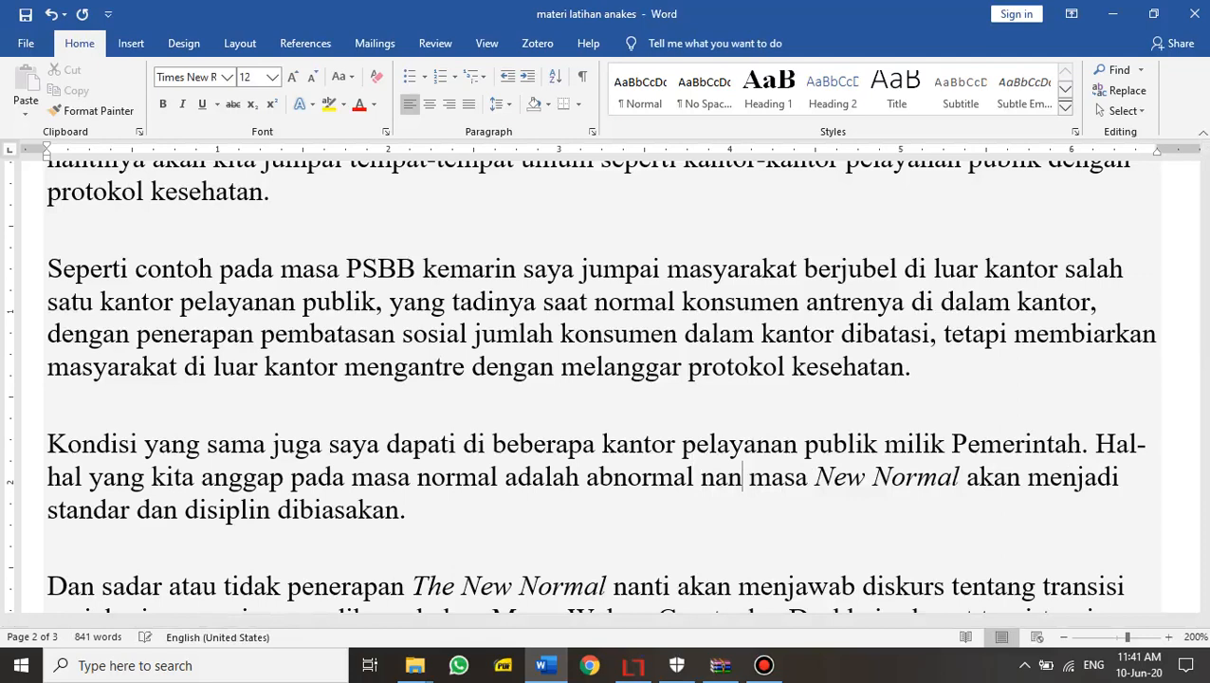
type("tinya")
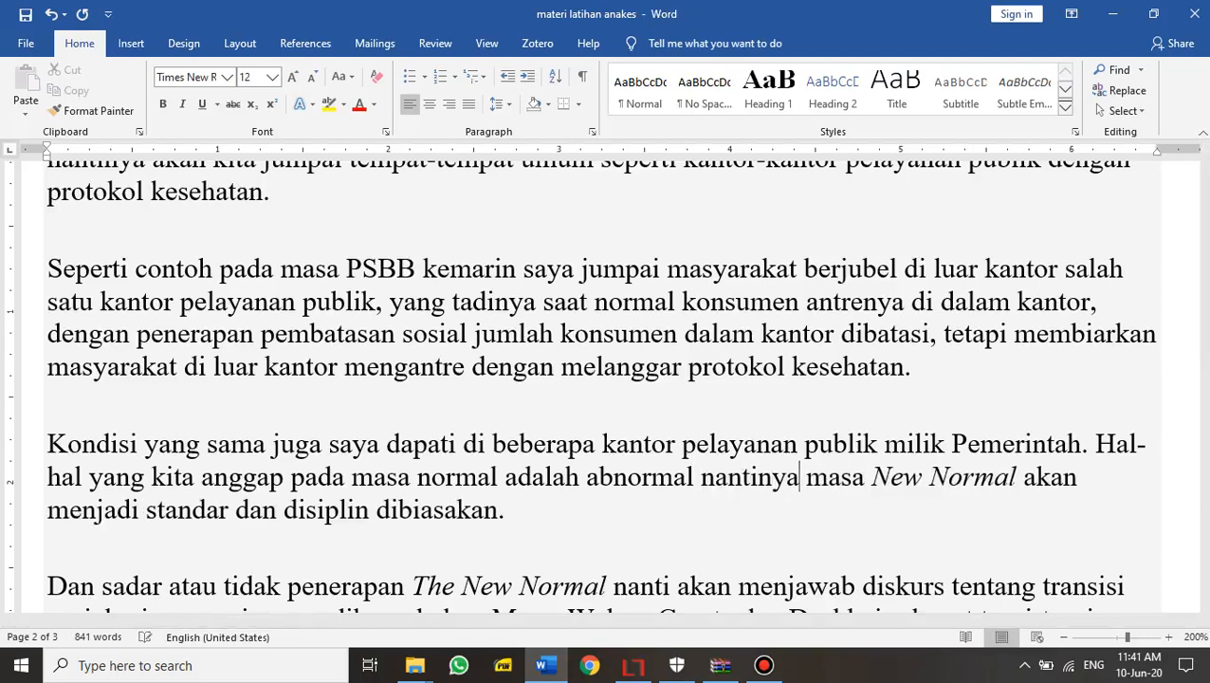
key("Delete")
key("Delete")
key("Delete")
key("Delete")
key("Delete")
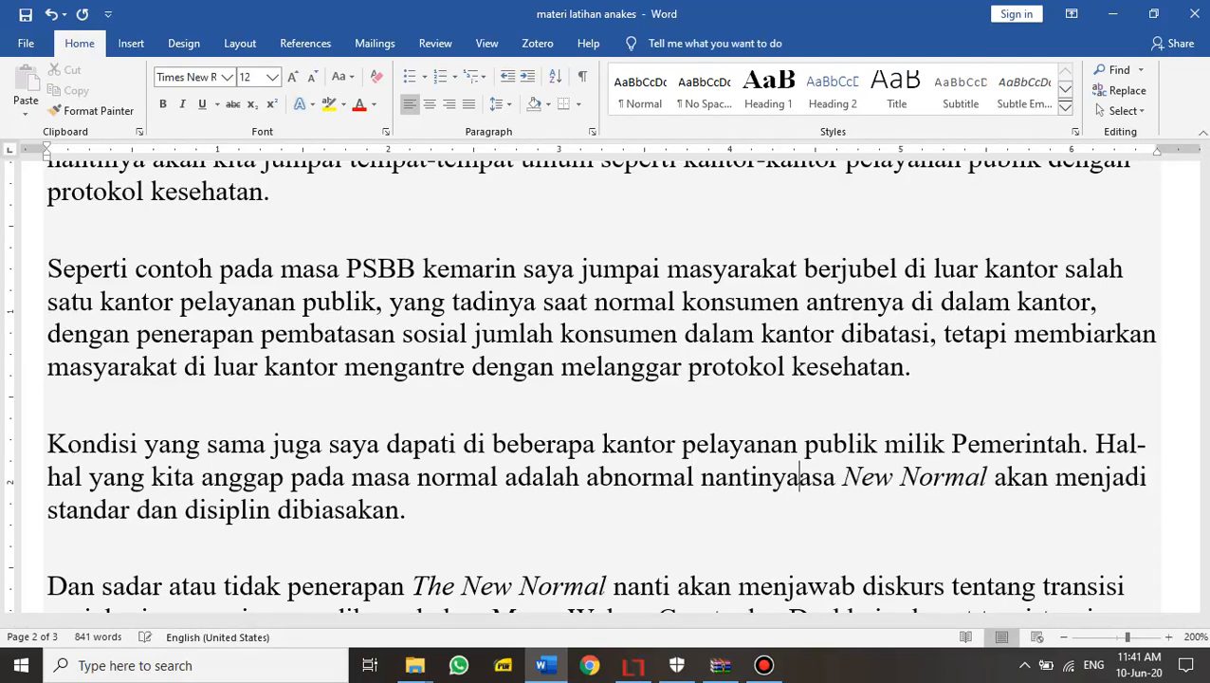
type("saat")
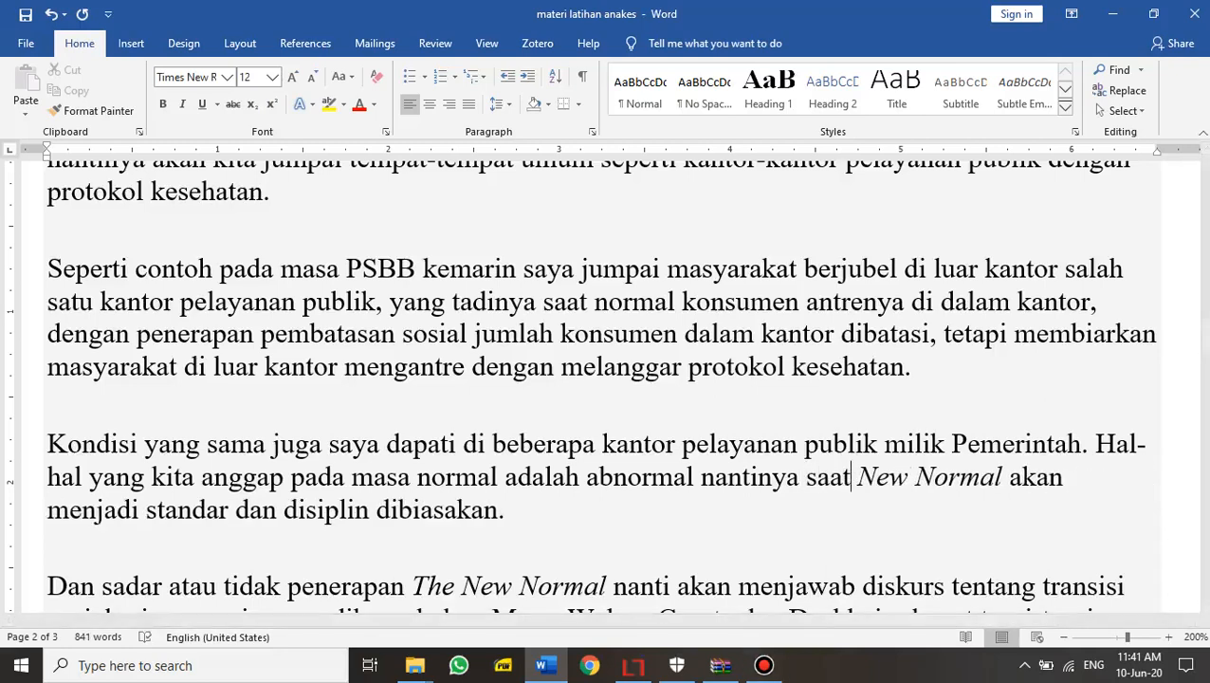
Insert "yang" before "dibiasakan" at the end of the paragraph beginning "Kondisi yang sama"
left_click(506, 510)
left_click(377, 510)
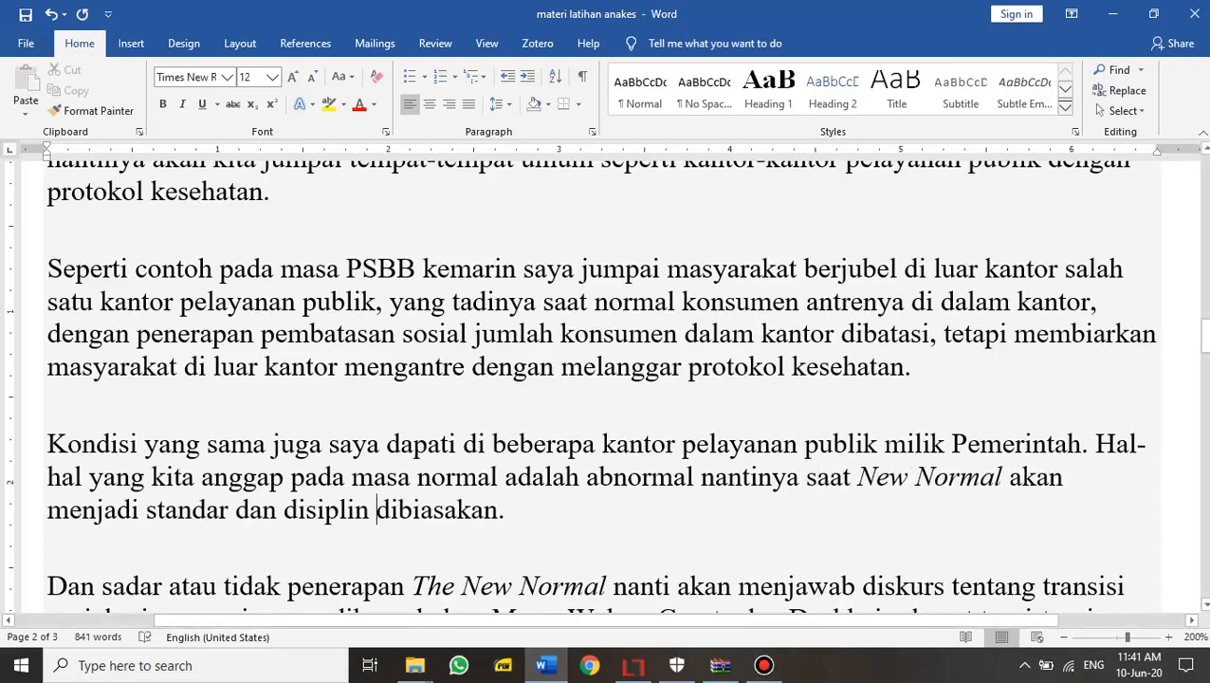
type("yang")
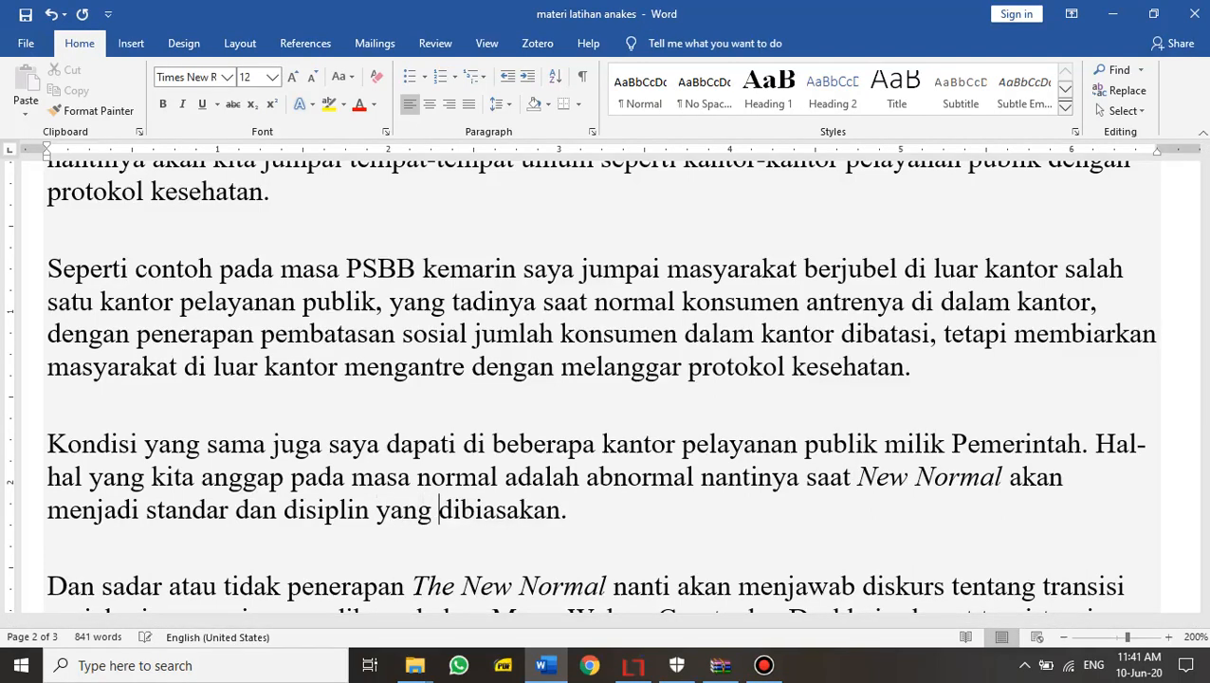
Remove the opening "Dan" so the next paragraph begins with "Sadar", and add a comma after "tidak"
scroll(599, 379, "down", 2)
left_click_drag(47, 415, 113, 414)
type("S")
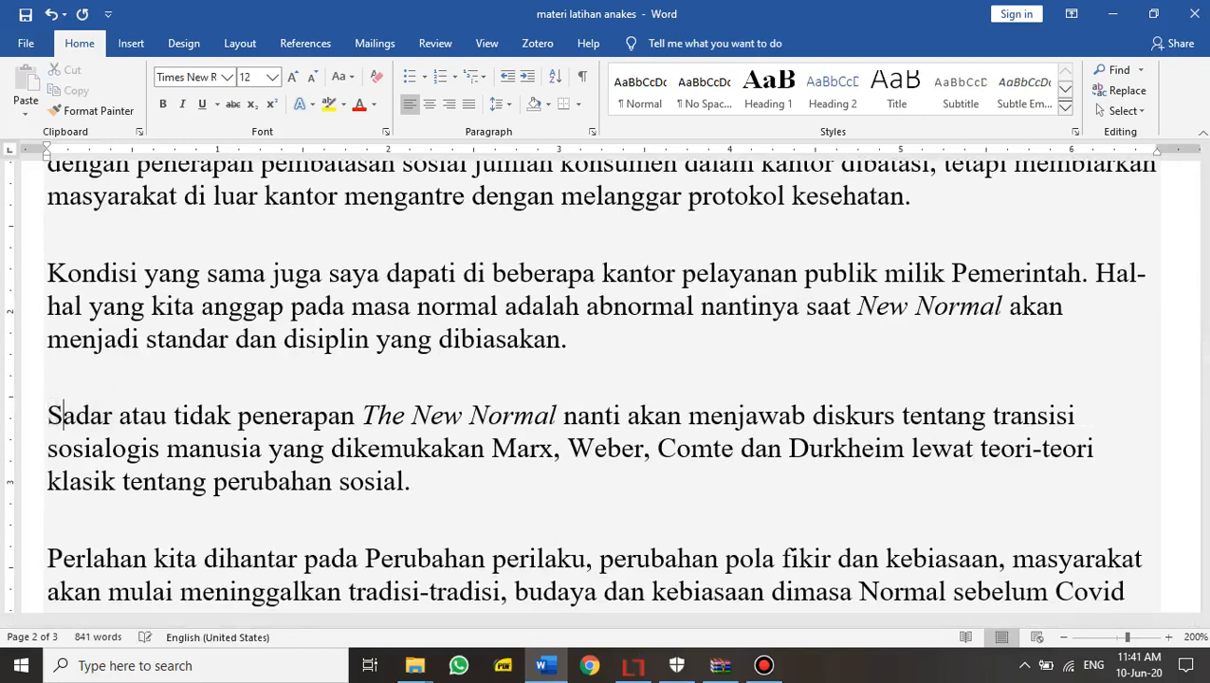
left_click(215, 415)
left_click(230, 415)
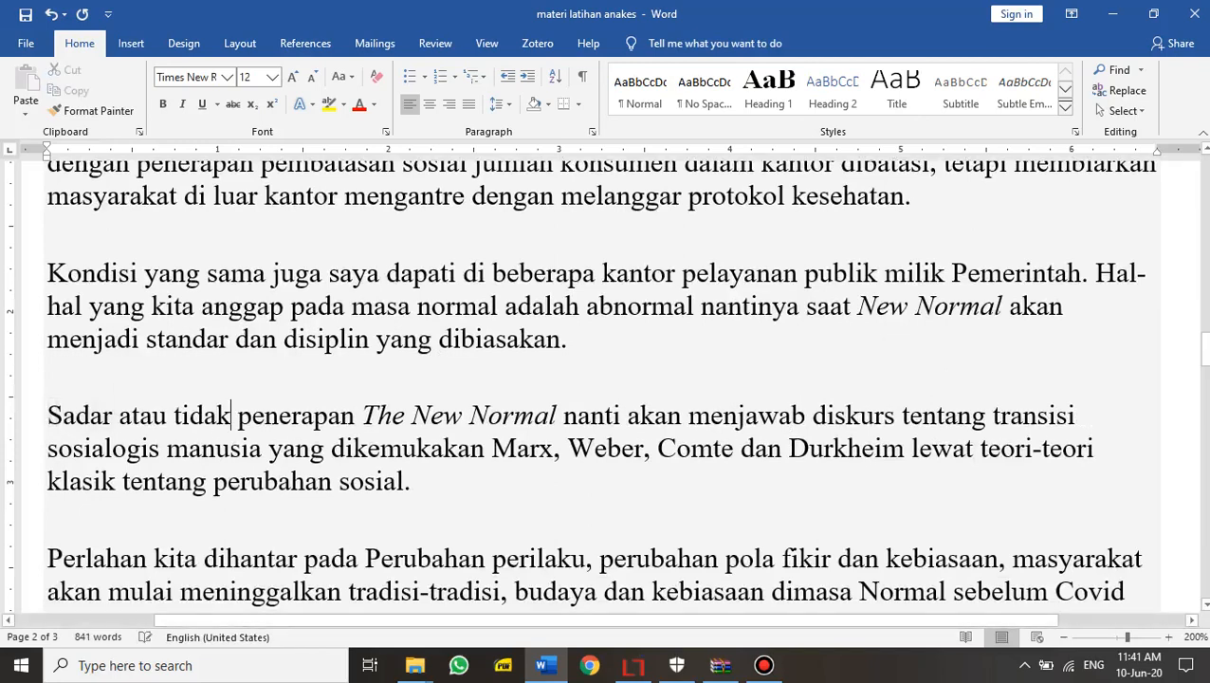
type(",")
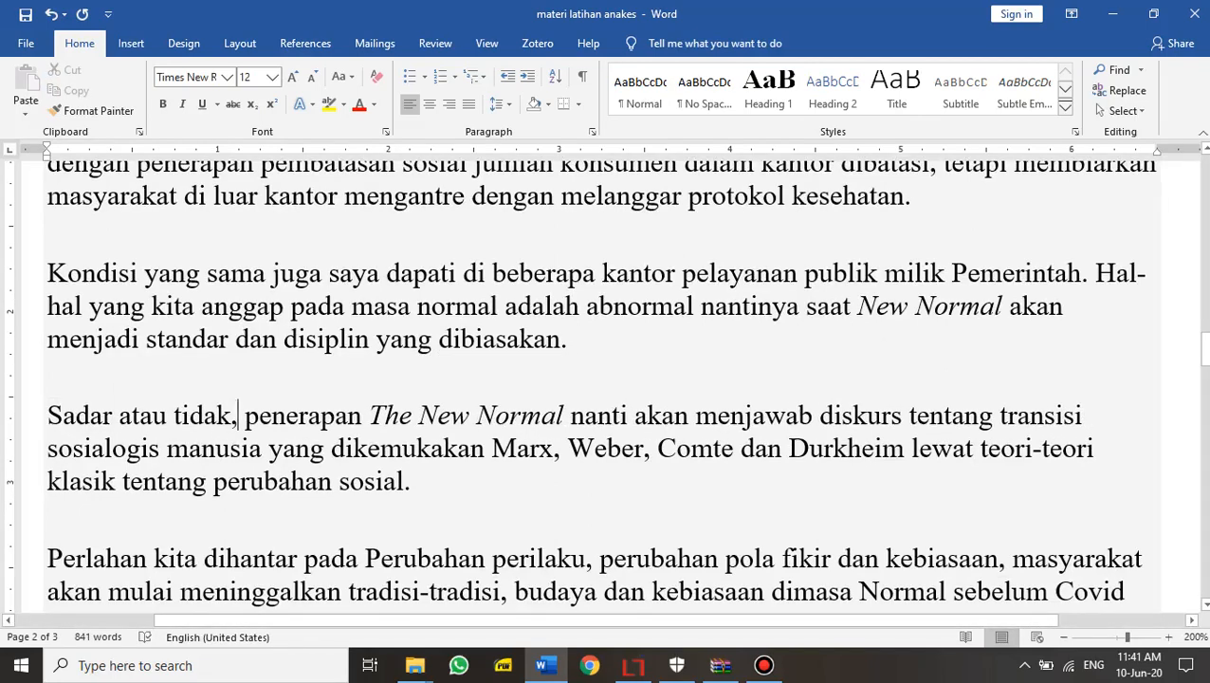
Convert "New Normal" after "nantinya saat" to lowercase
left_click(562, 415, "shift")
left_click(562, 415)
left_click_drag(857, 305, 1003, 305)
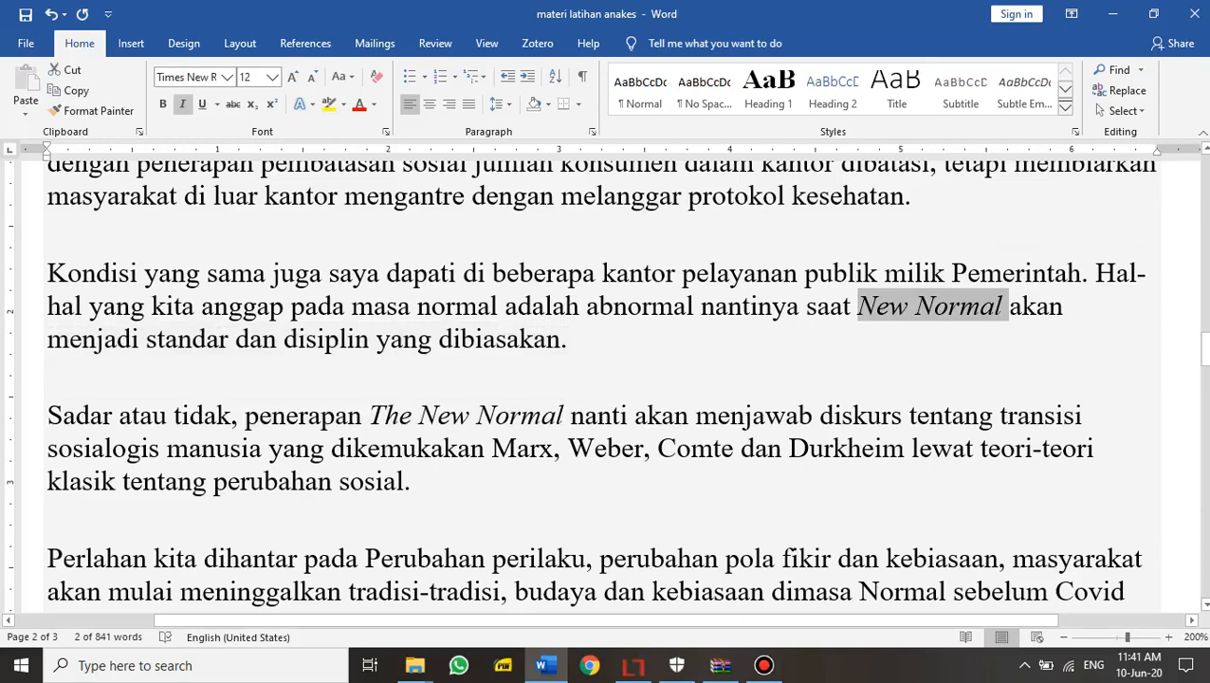
scroll(603, 379, "up", 3)
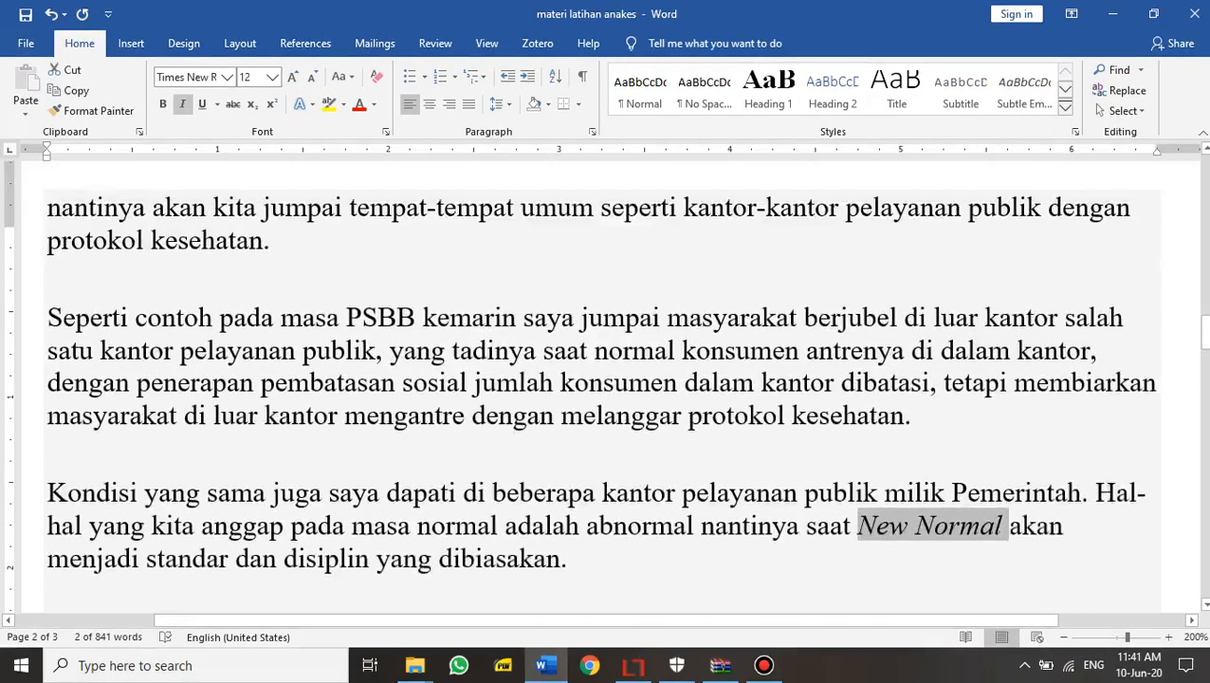
scroll(603, 379, "down", 2)
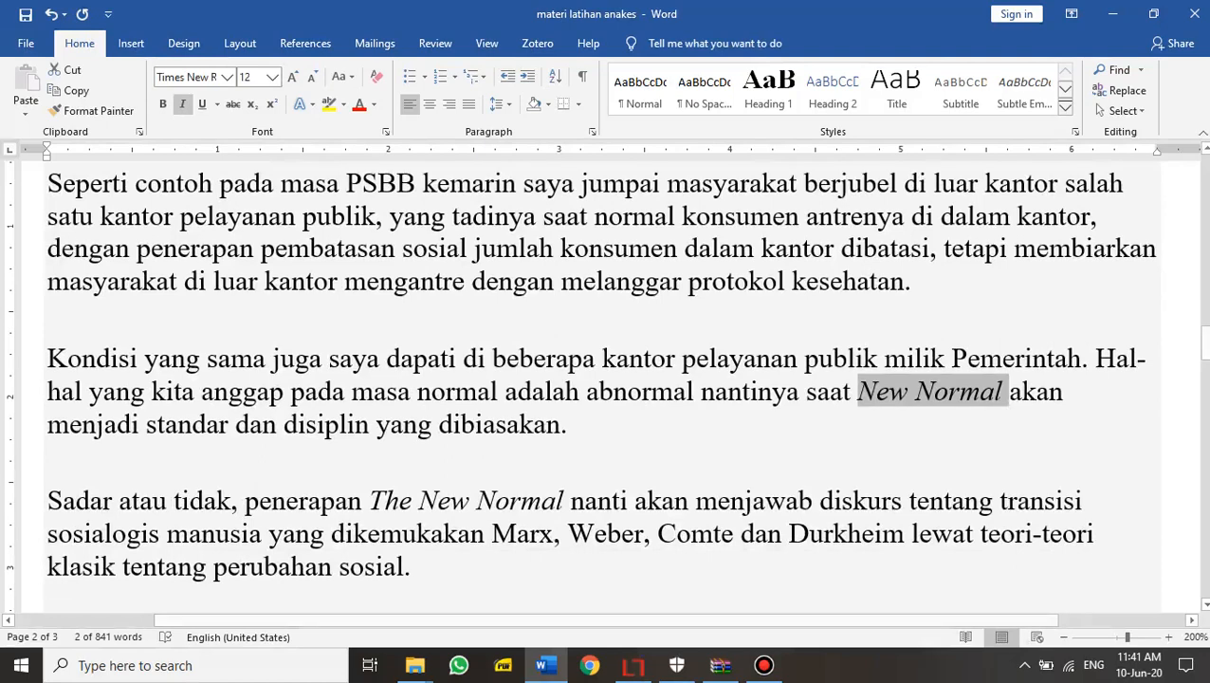
left_click(343, 78)
left_click(366, 121)
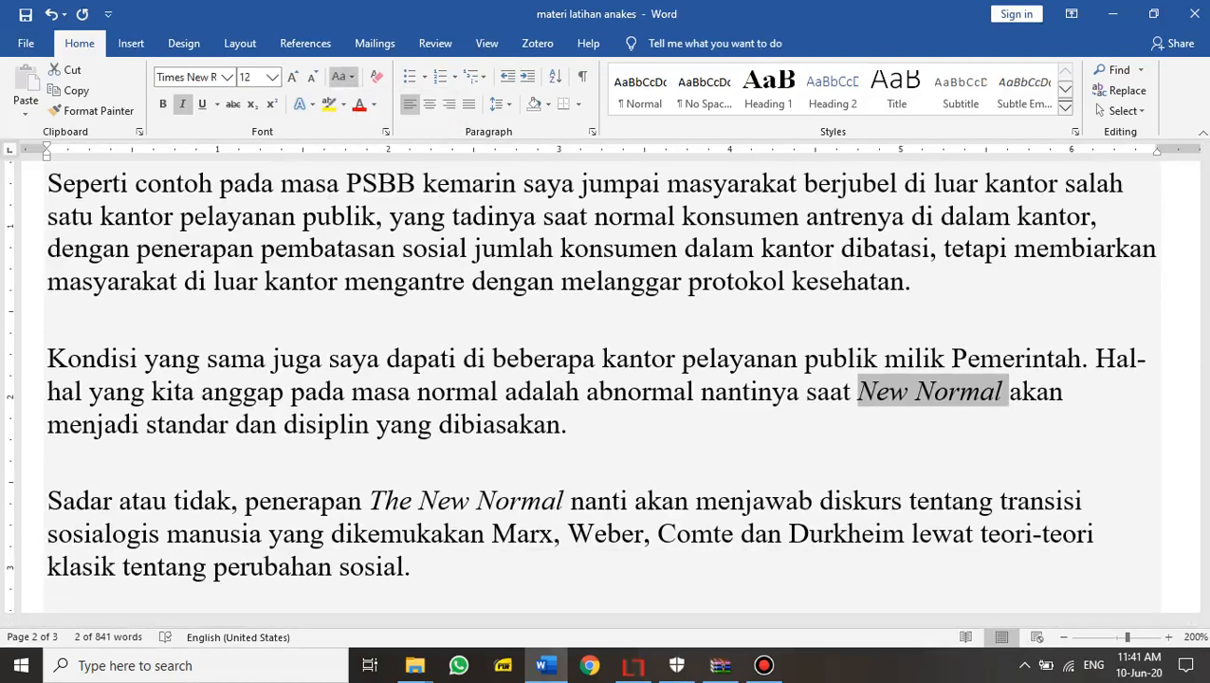
left_click(468, 425)
Convert "The New Normal" after "penerapan" to lowercase in the paragraph beginning "Sadar atau tidak"
left_click_drag(370, 501, 567, 501)
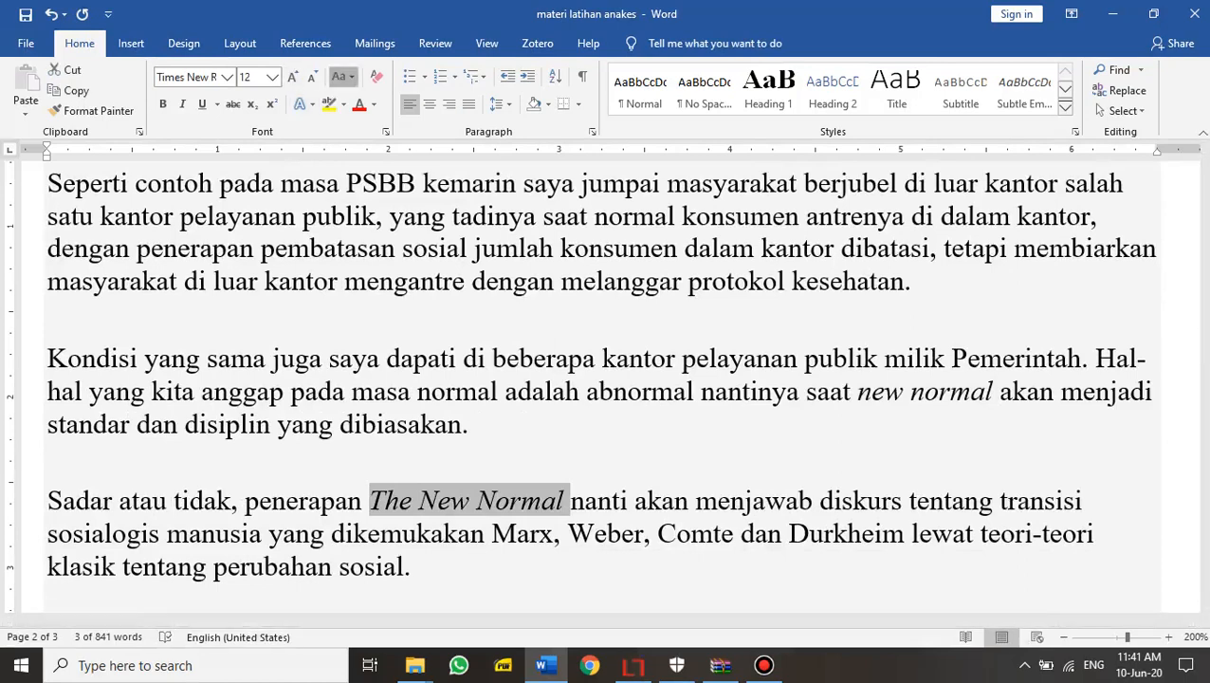
left_click(344, 78)
left_click(366, 120)
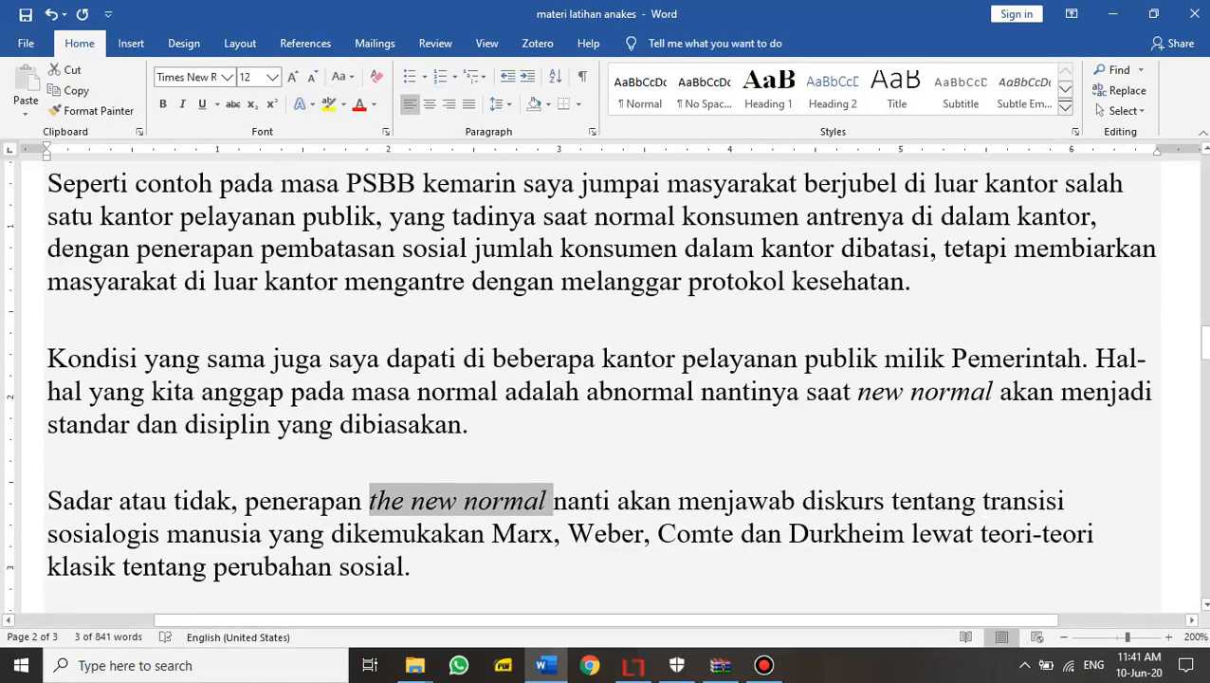
Replace "new normal" after "nantinya saat" with "normal baru" and remove its italic formatting
left_click(876, 391)
left_click(857, 391)
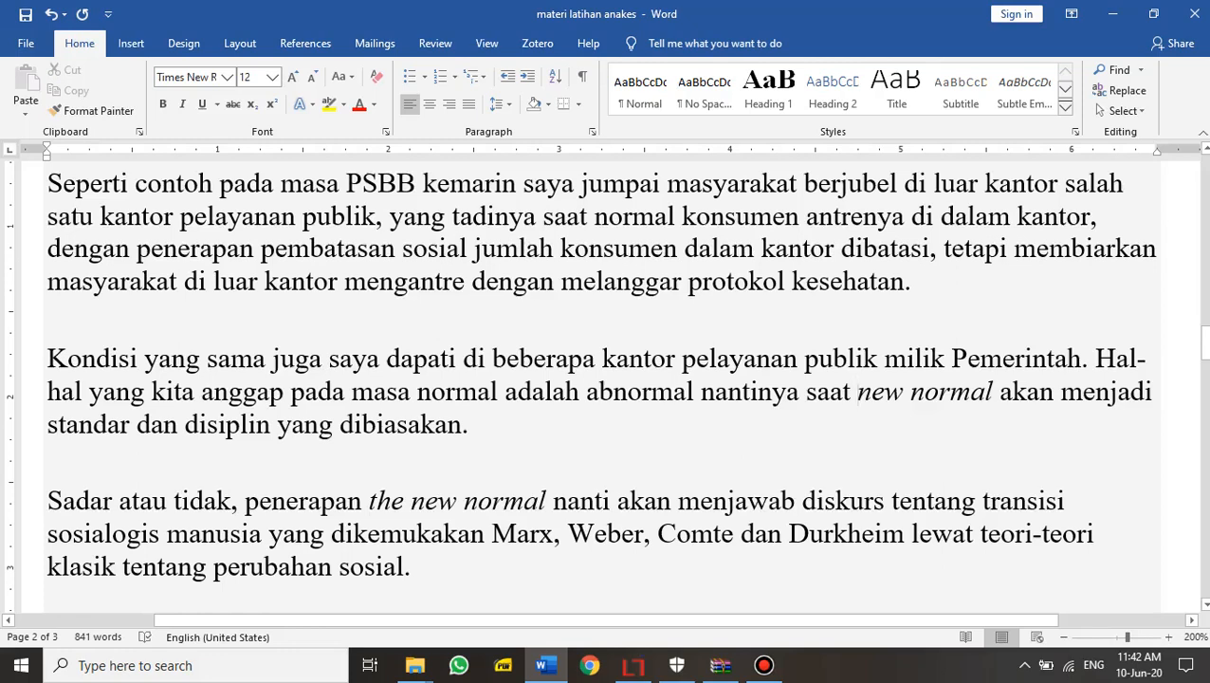
left_click_drag(856, 391, 999, 391)
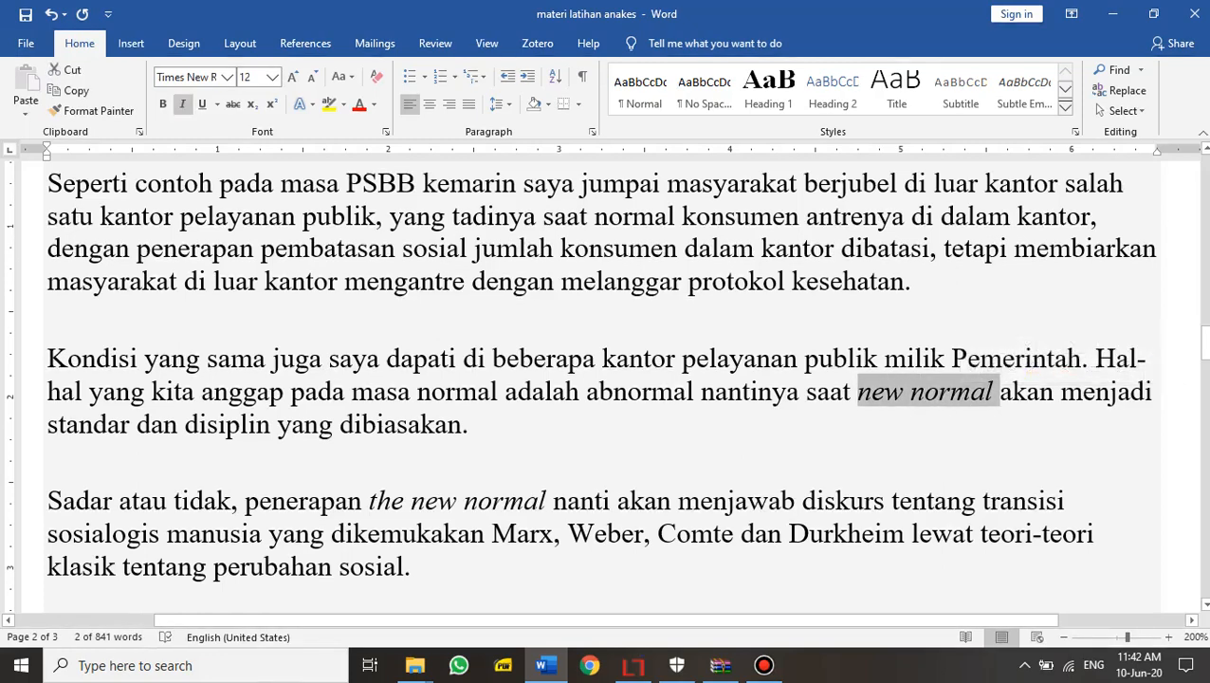
type("n")
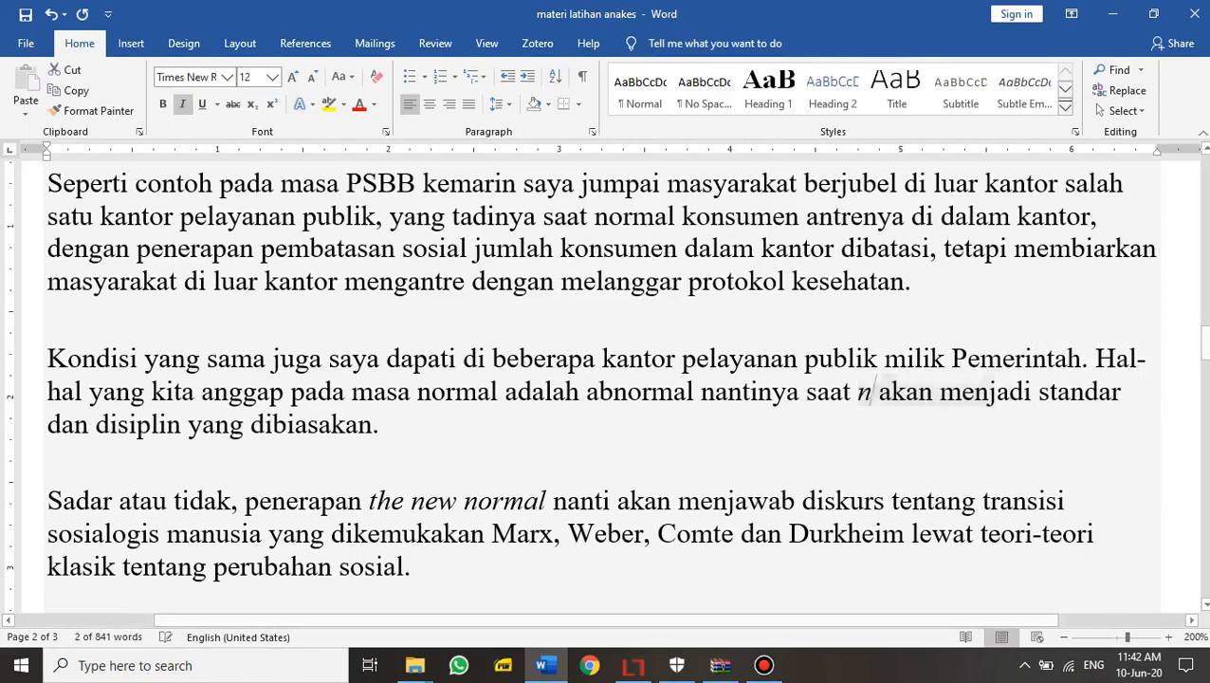
type("or")
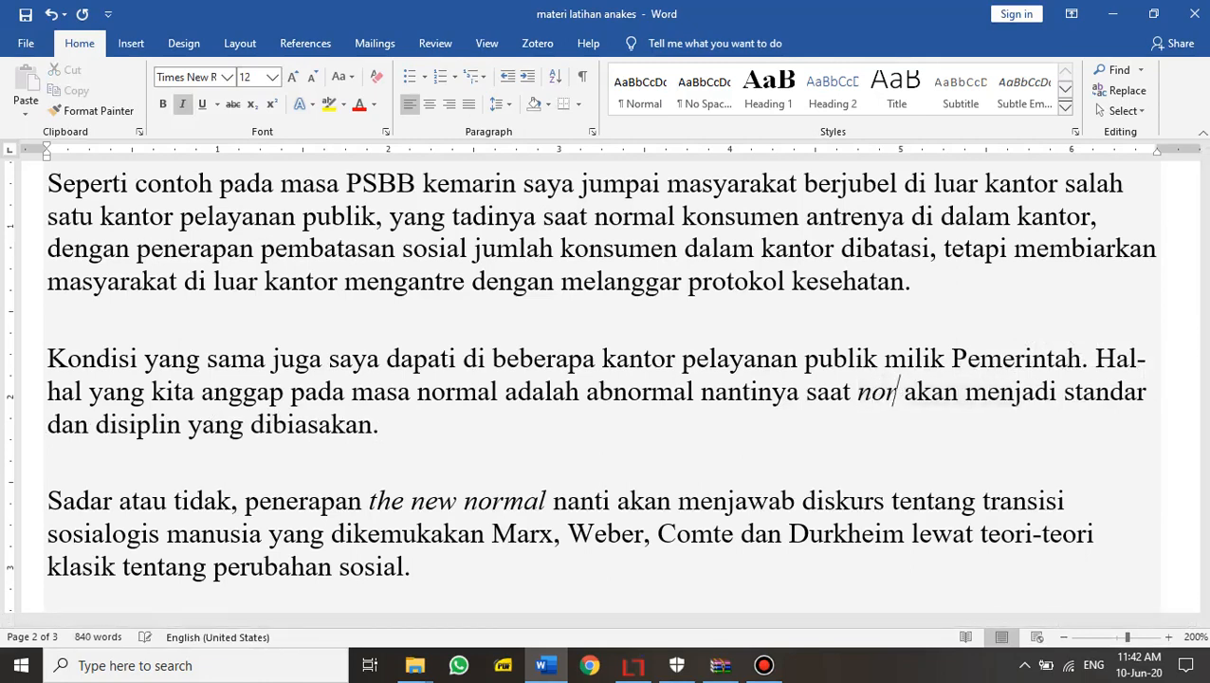
type("mal bar")
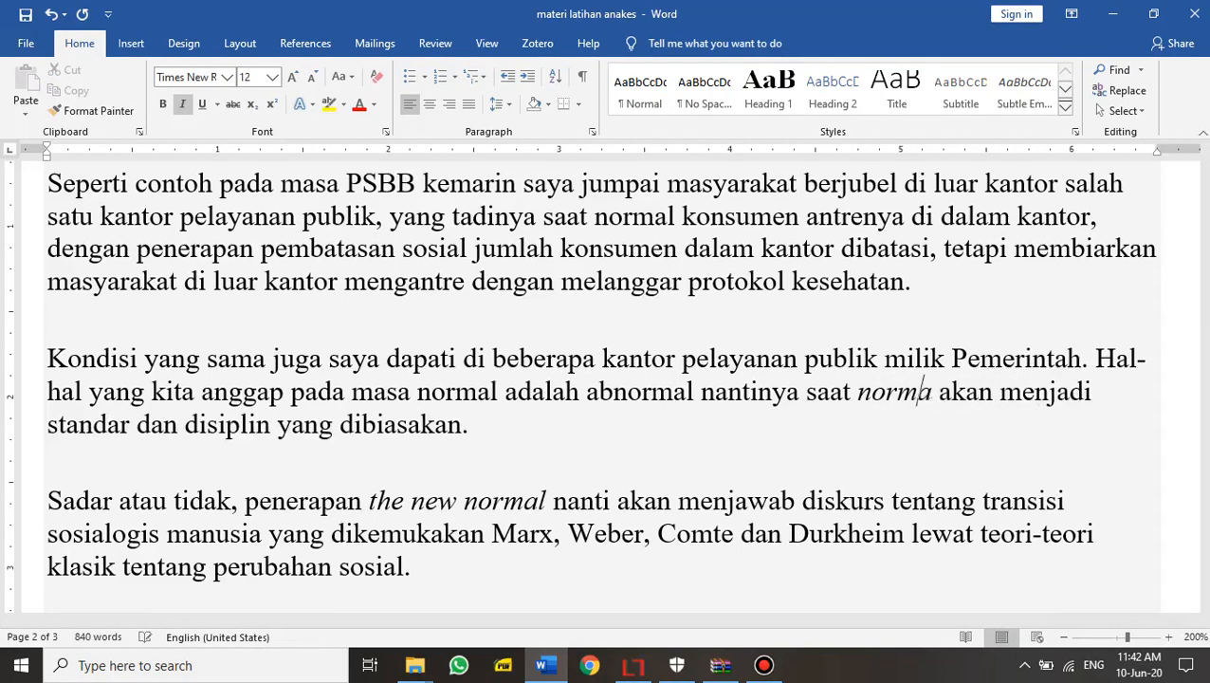
type("y")
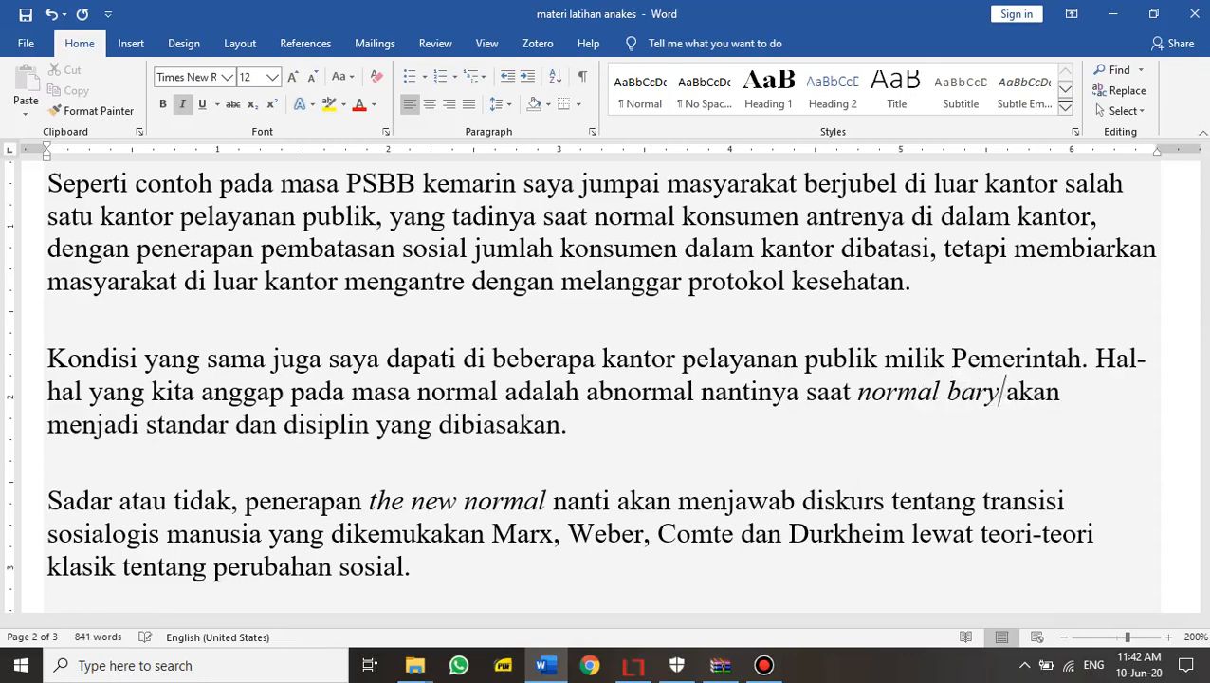
key("BackSpace")
type("u")
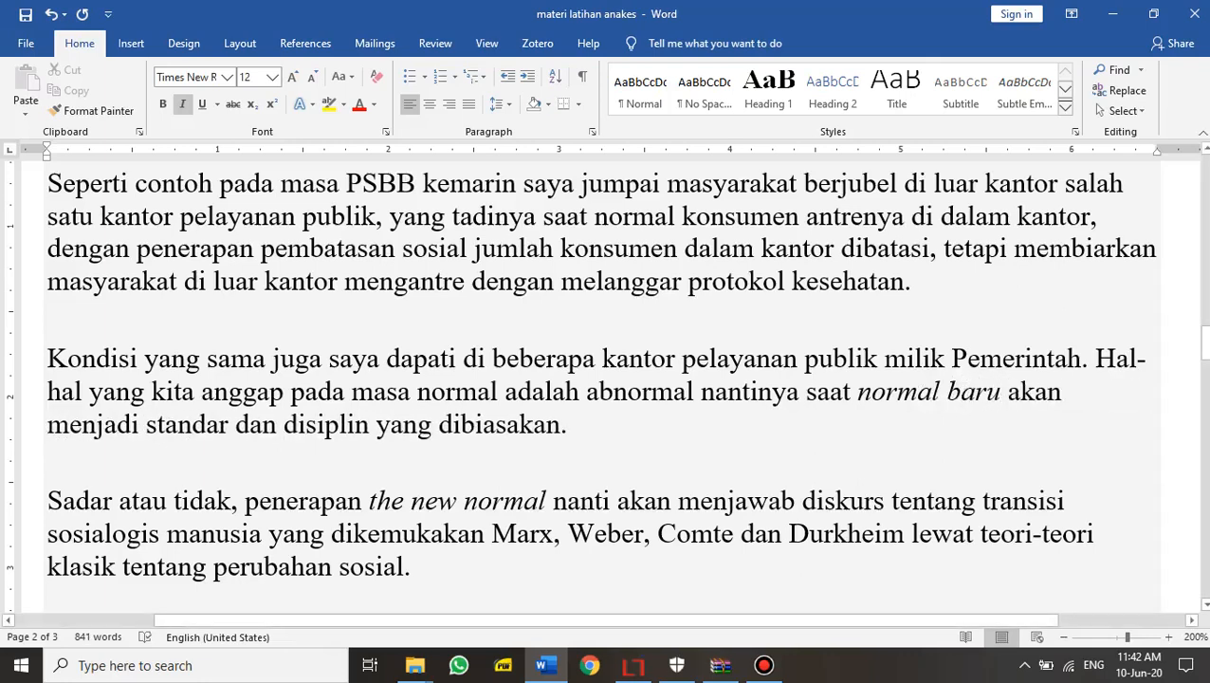
key("ctrl+shift+Left")
key("ctrl+shift+Left")
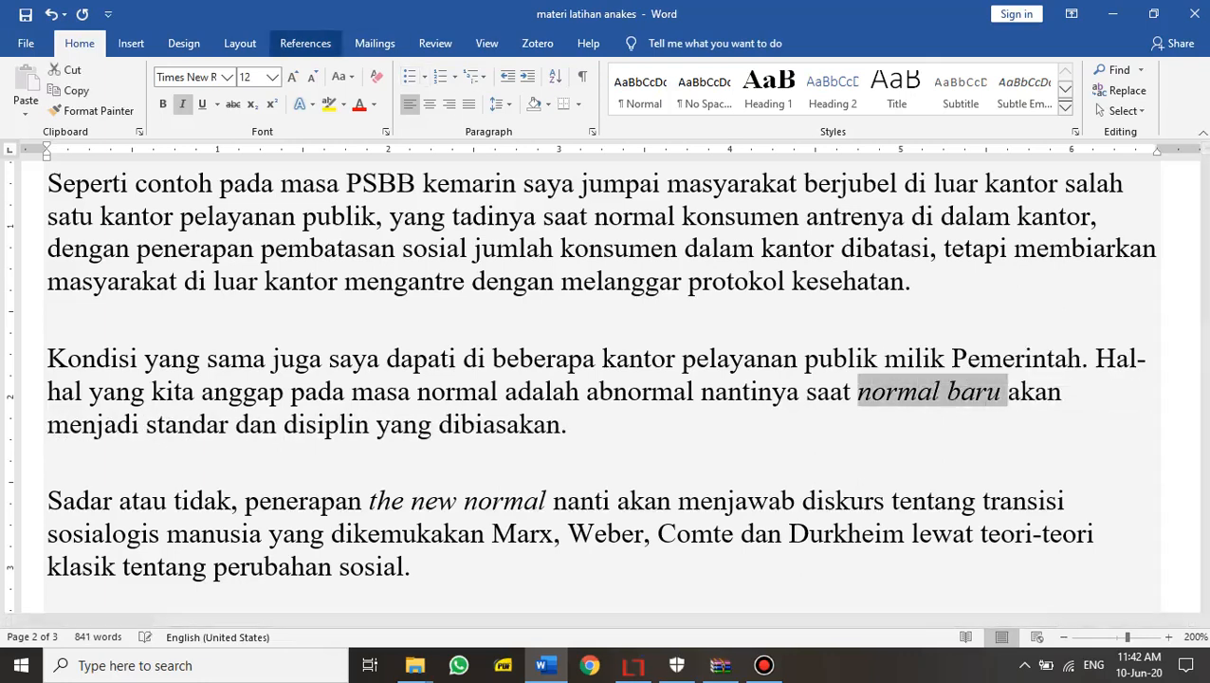
key("ctrl+b")
key("ctrl+i")
key("ctrl+b")
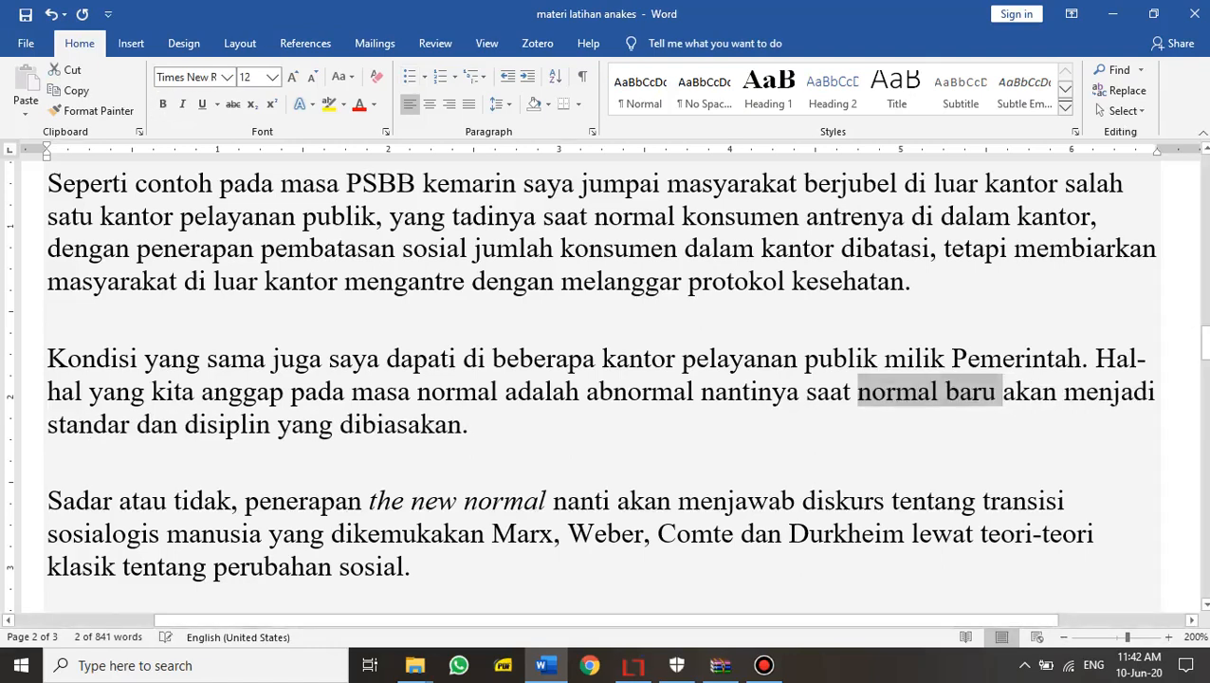
left_click(783, 391)
left_click(468, 425)
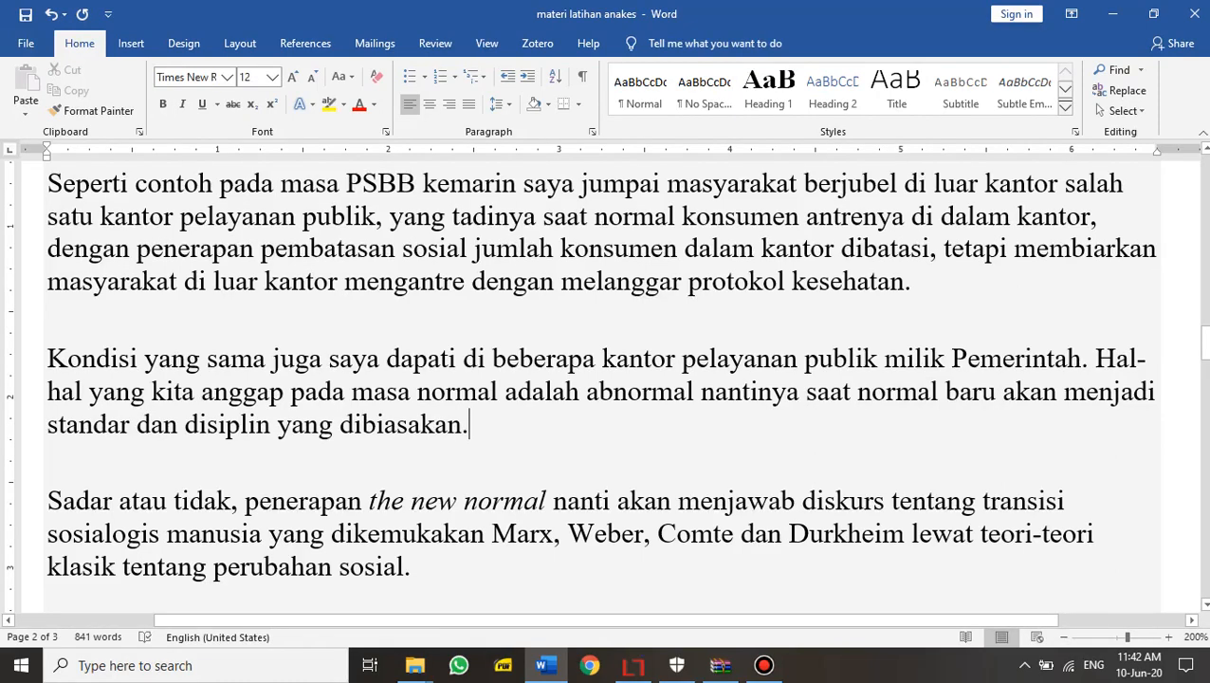
Correct "diskurs" to "diskursus" and "sosialogis" to "sosiologis" in the paragraph beginning "Sadar atau tidak"
left_click(883, 501)
type("us")
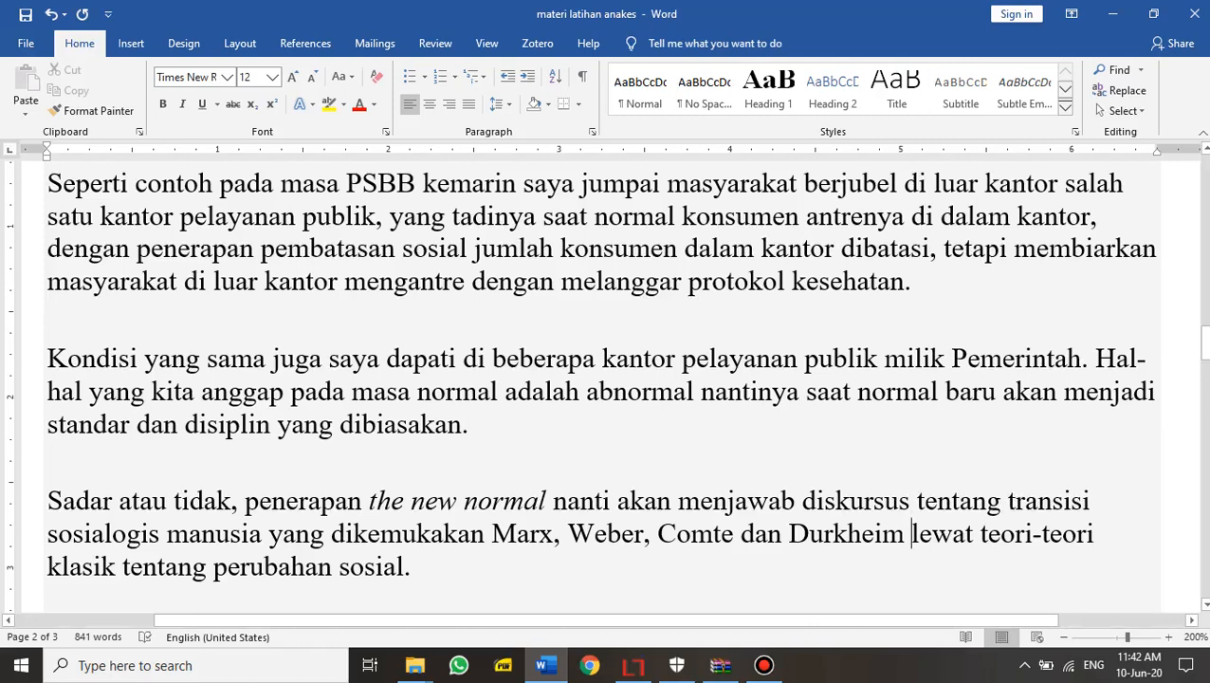
left_click(102, 531)
left_click_drag(102, 530, 112, 531)
type("o")
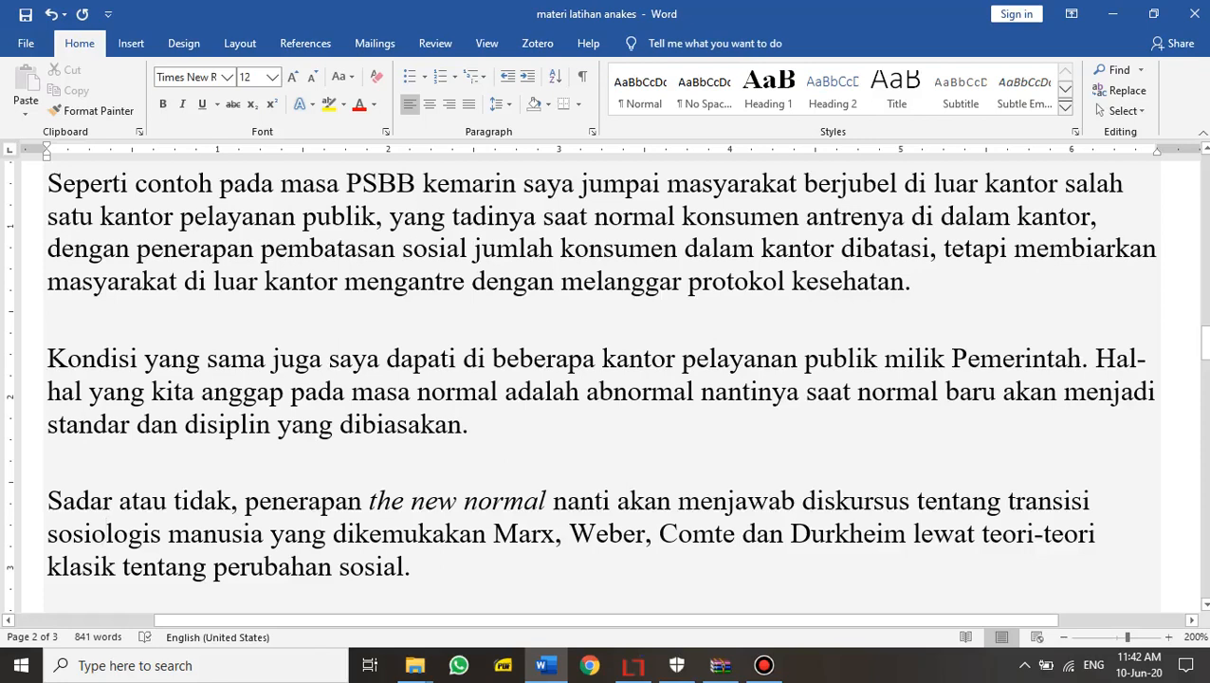
left_click(412, 566)
Add a comma after "Comte" in the list of theorists in the paragraph beginning "Sadar atau tidak"
left_click_drag(291, 391, 331, 391)
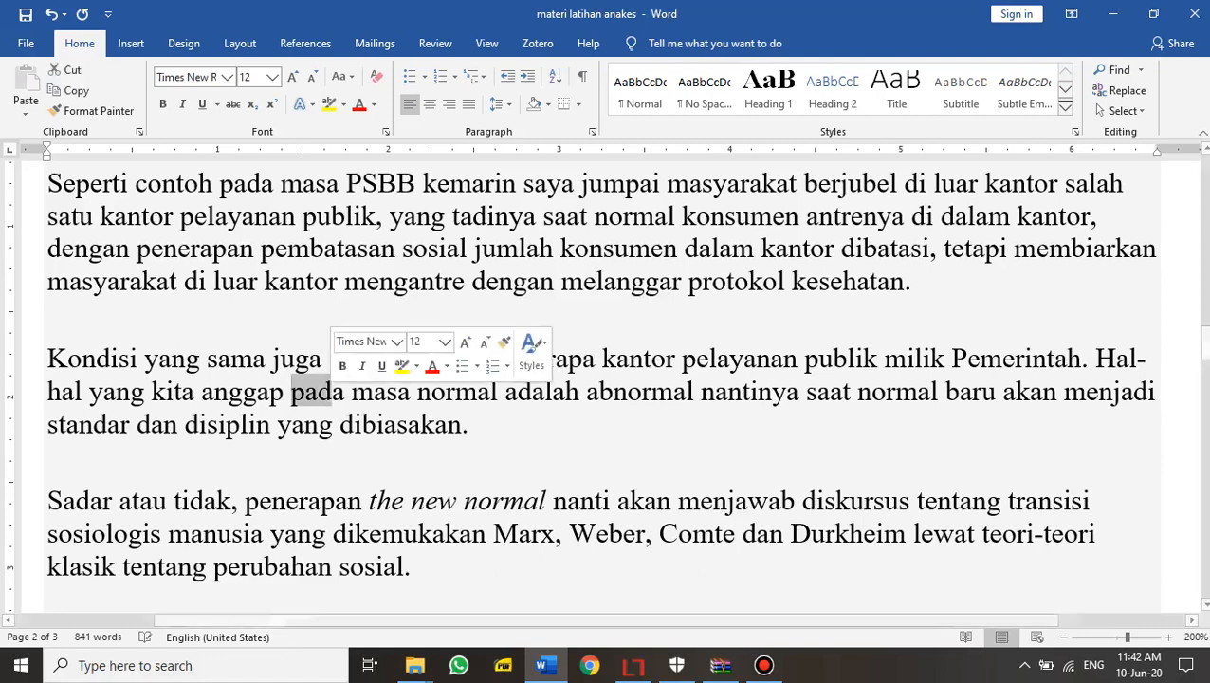
left_click(617, 498)
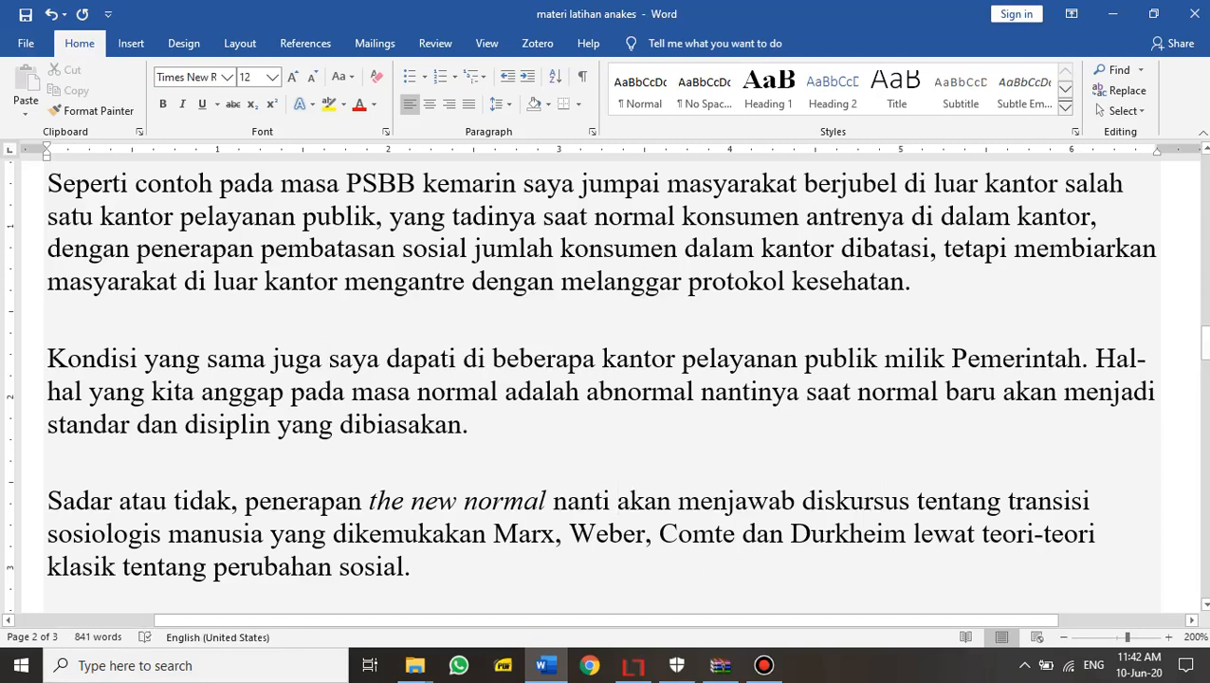
left_click(721, 533)
type(",")
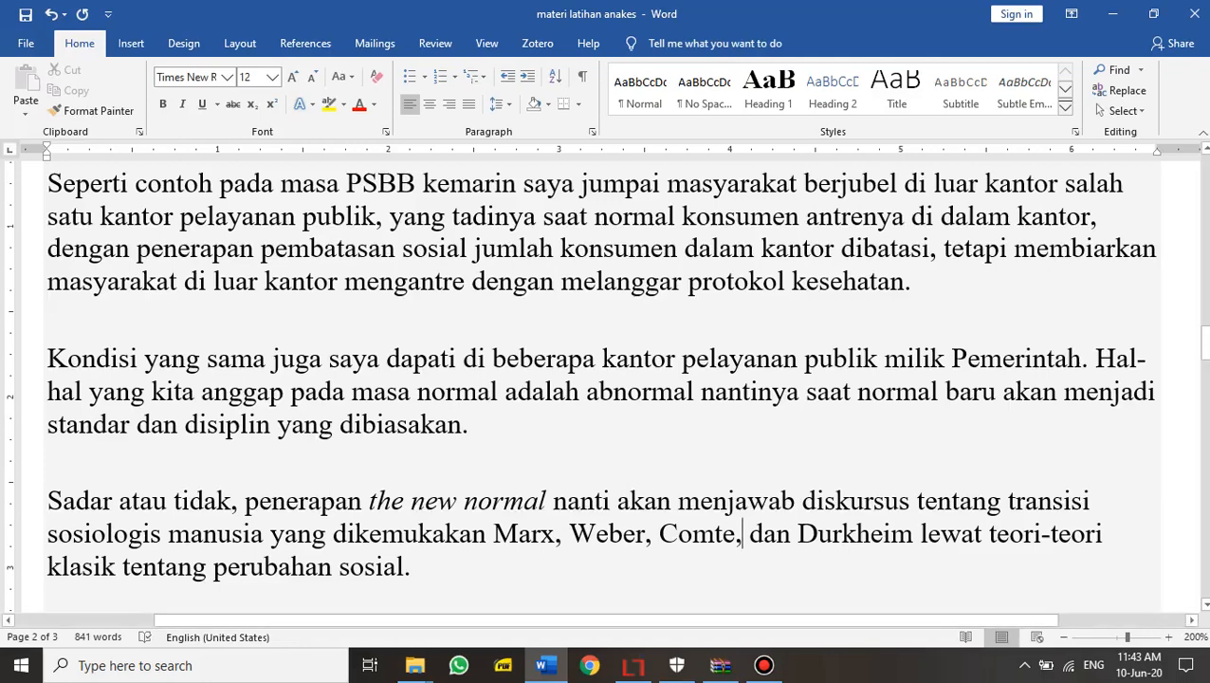
left_click_drag(547, 501, 369, 500)
scroll(605, 389, "up", 10)
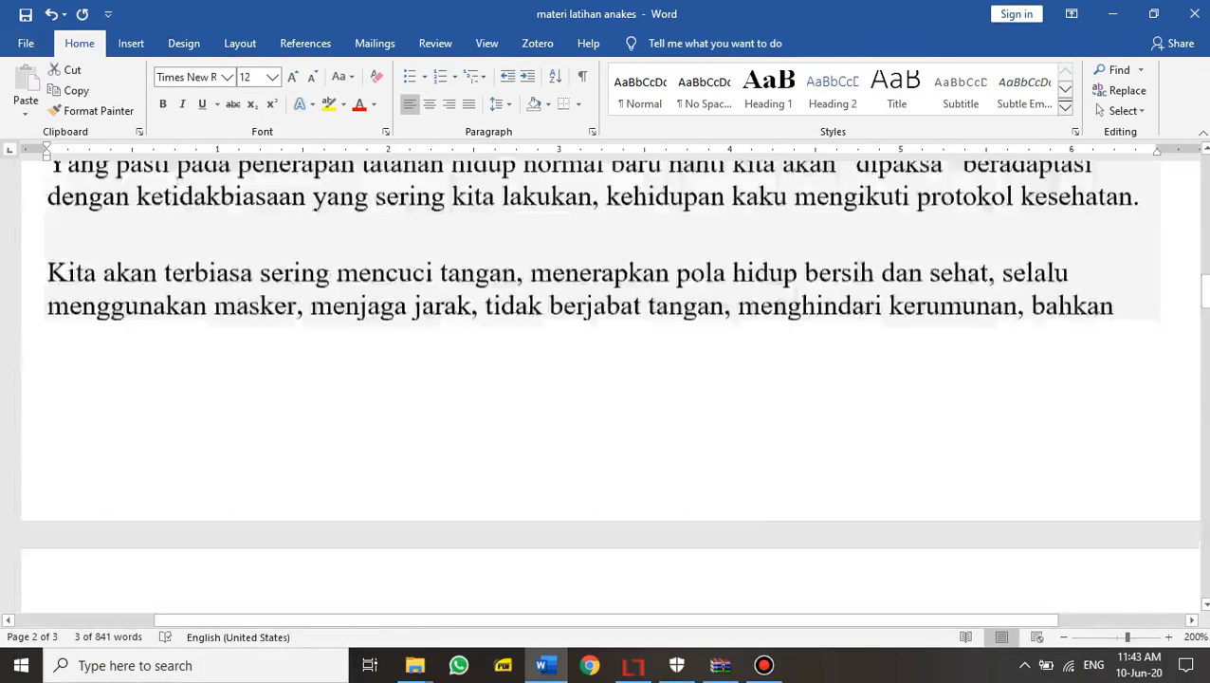
scroll(605, 389, "up", 3)
scroll(605, 389, "down", 12)
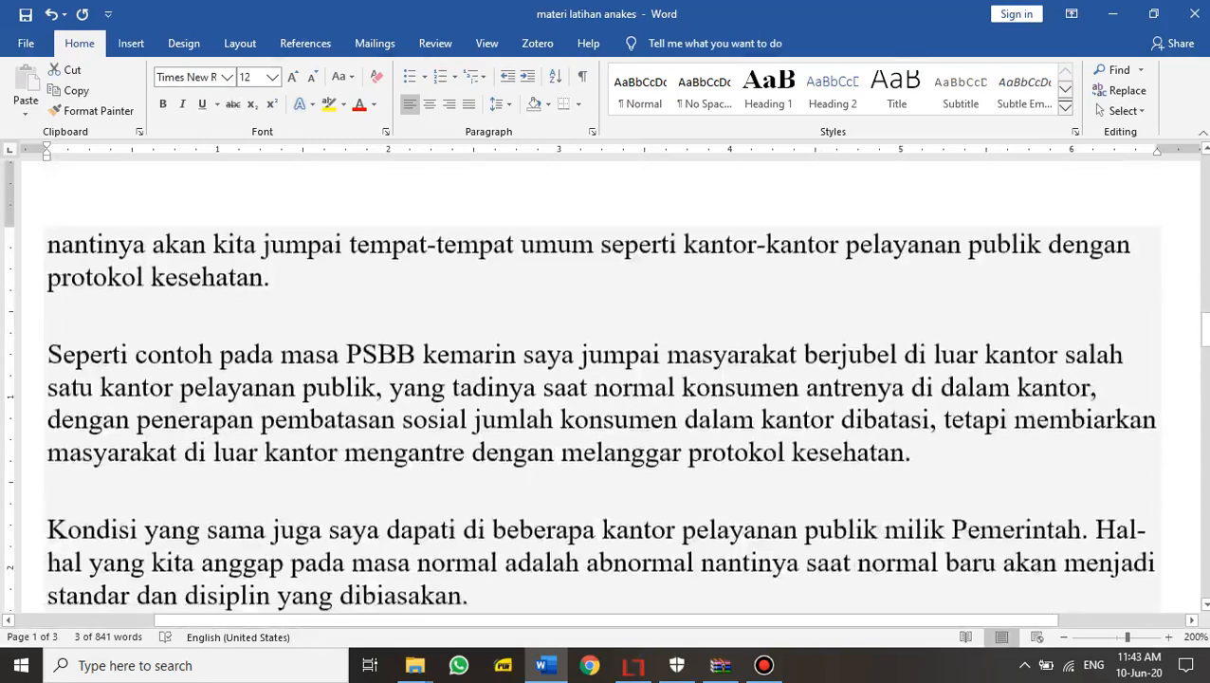
scroll(605, 389, "up", 3)
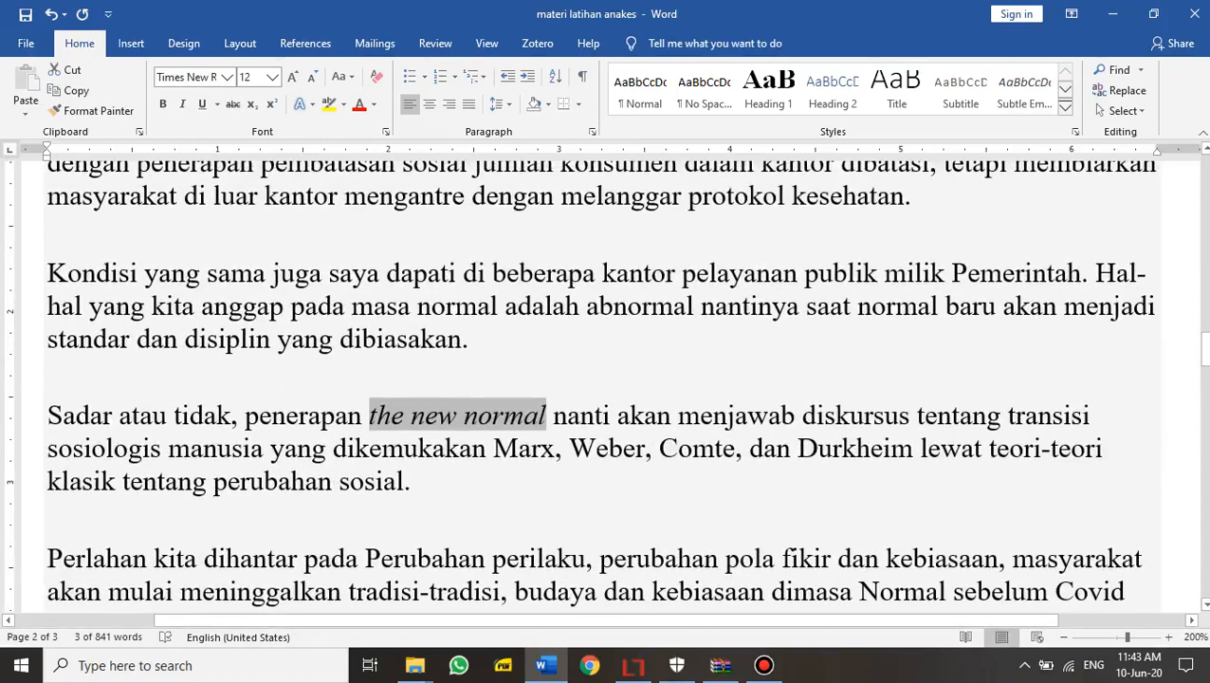
left_click(414, 481)
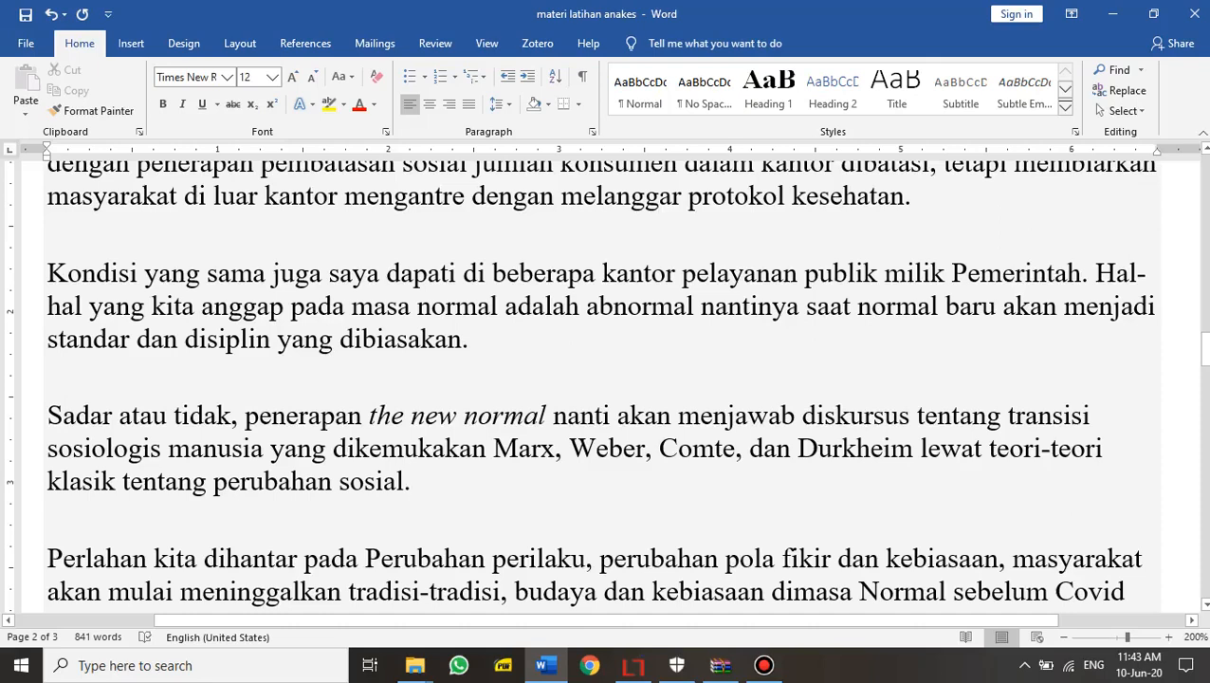
Correct "dihantar" to "diantar" and lowercase "Perubahan" after "pada" in the paragraph beginning "Perlahan kita"
scroll(603, 379, "down", 3)
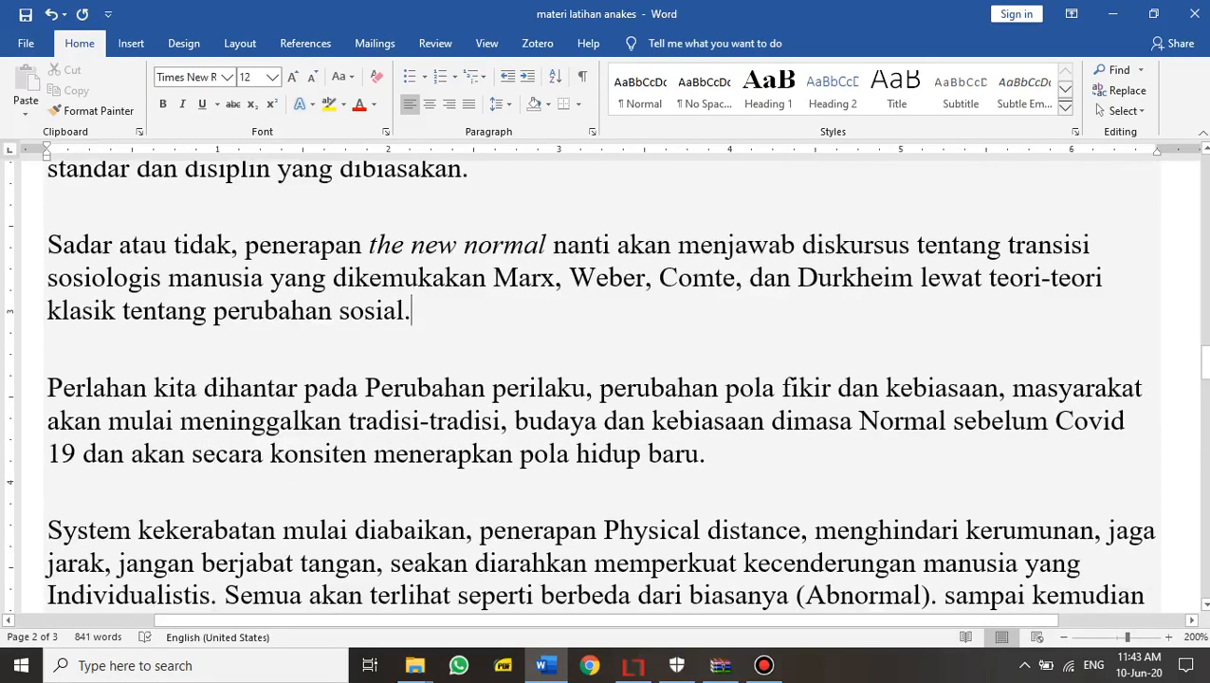
left_click(240, 388)
key("BackSpace")
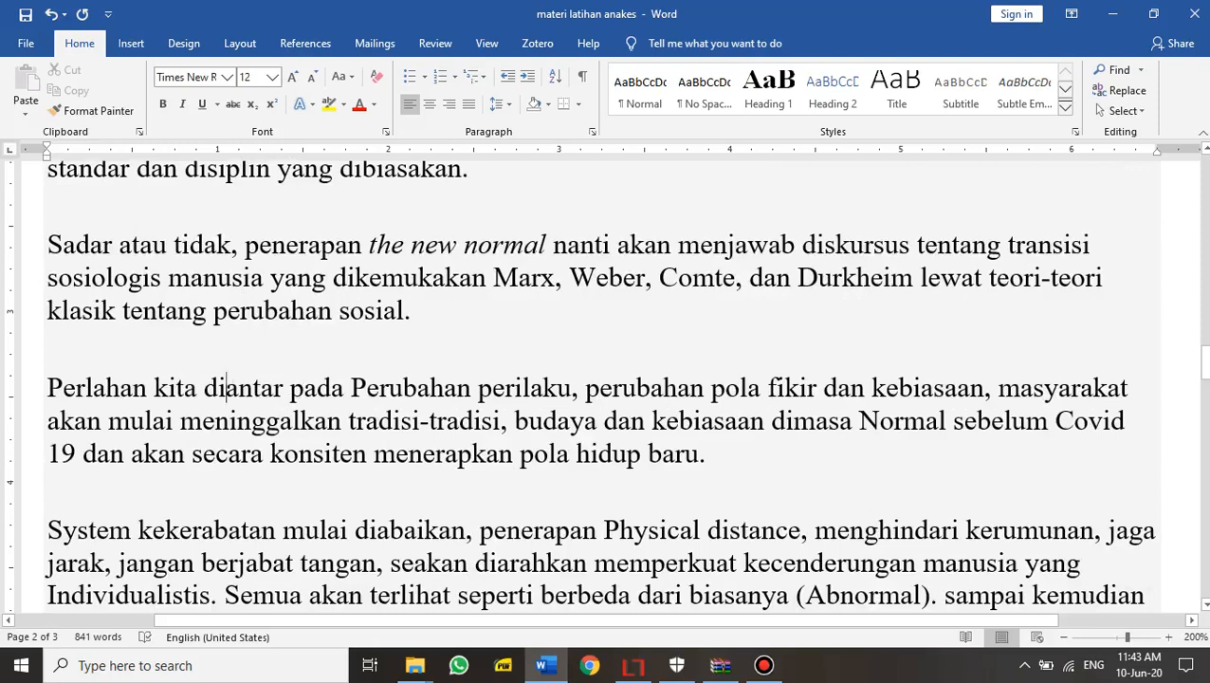
left_click_drag(350, 388, 366, 388)
type("p")
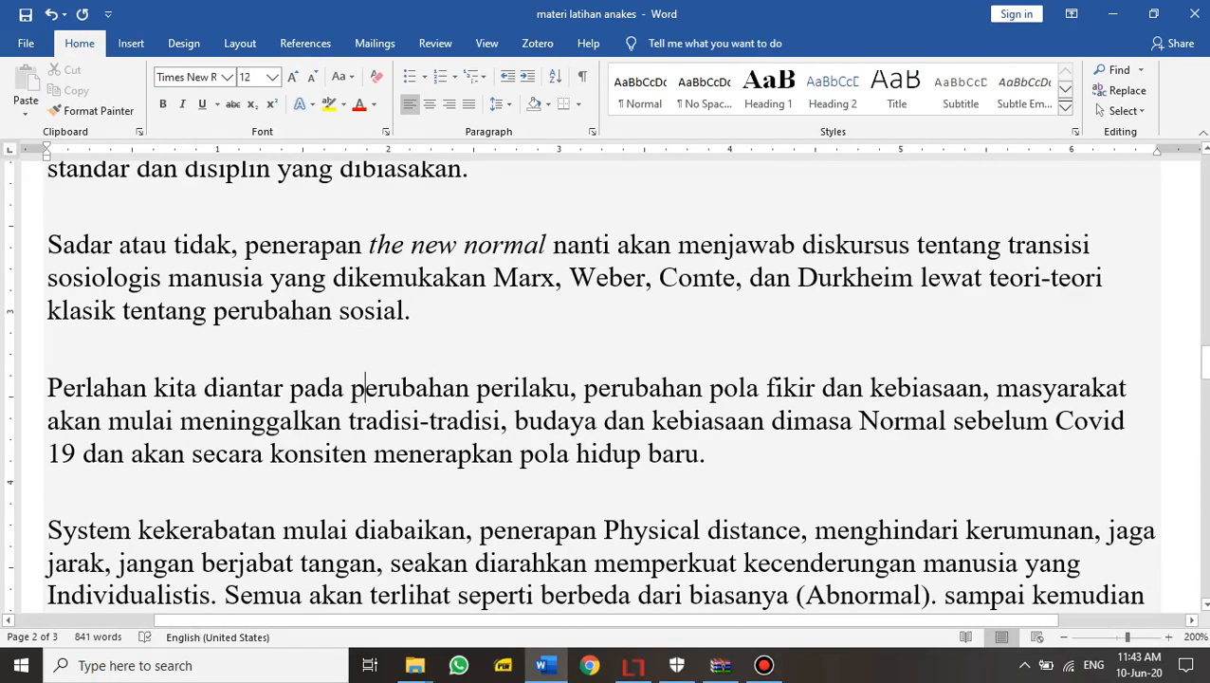
Correct "fikir" to "pikir" and change "dimasa" to "pada masa" in the paragraph beginning "Perlahan kita"
left_click_drag(775, 388, 765, 388)
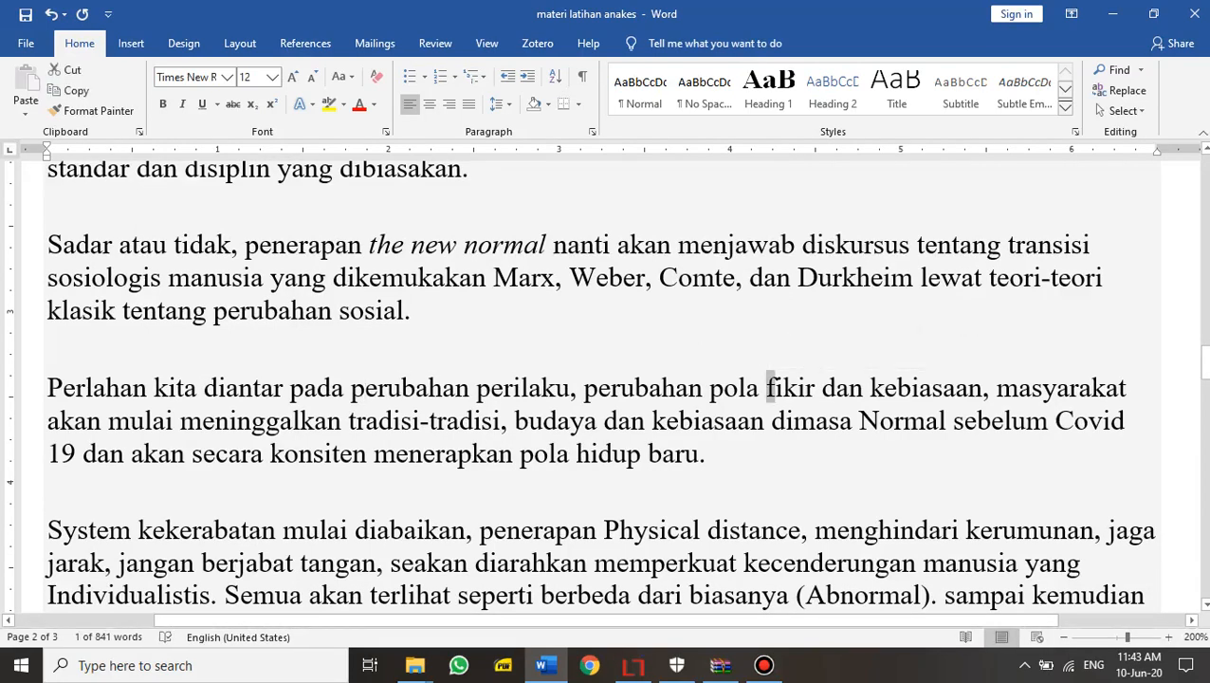
type("p")
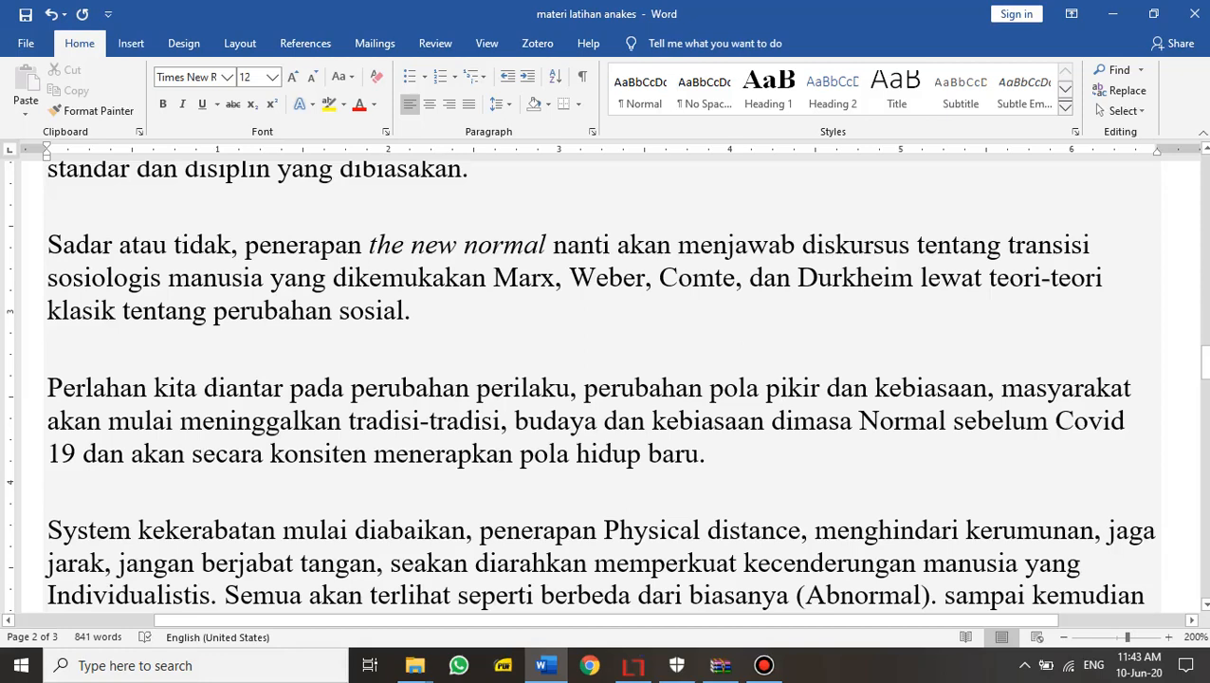
left_click_drag(717, 489, 48, 388)
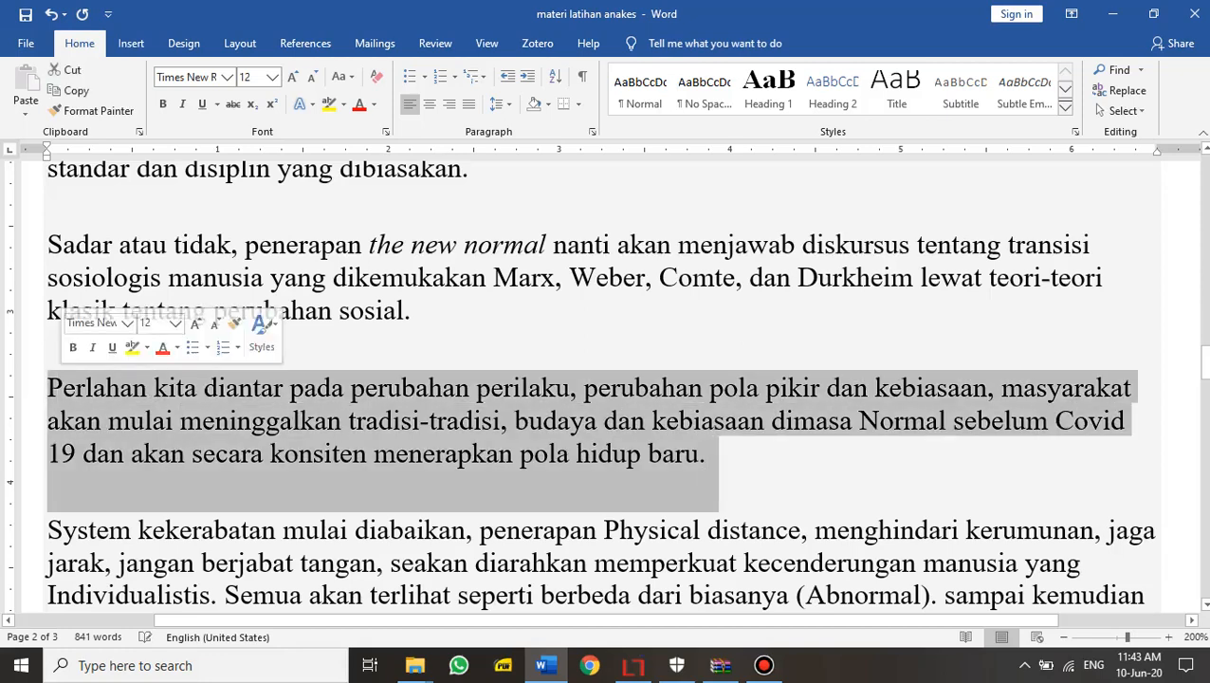
left_click(751, 420)
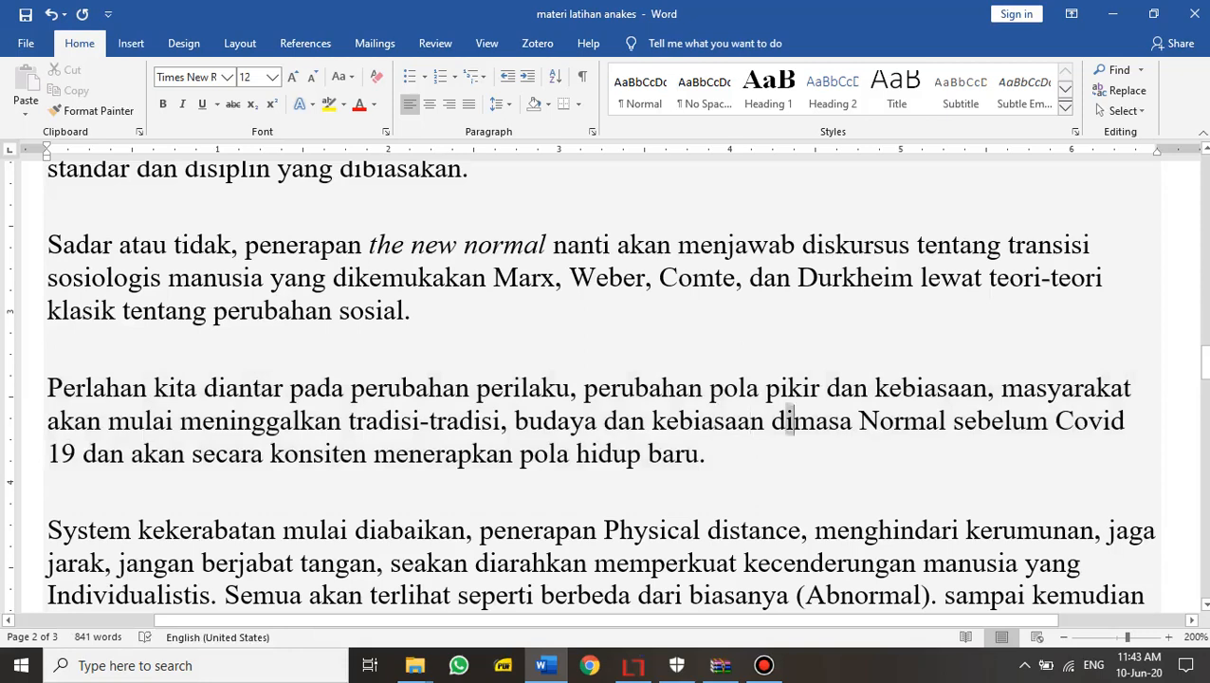
left_click_drag(792, 421, 771, 421)
type("pada")
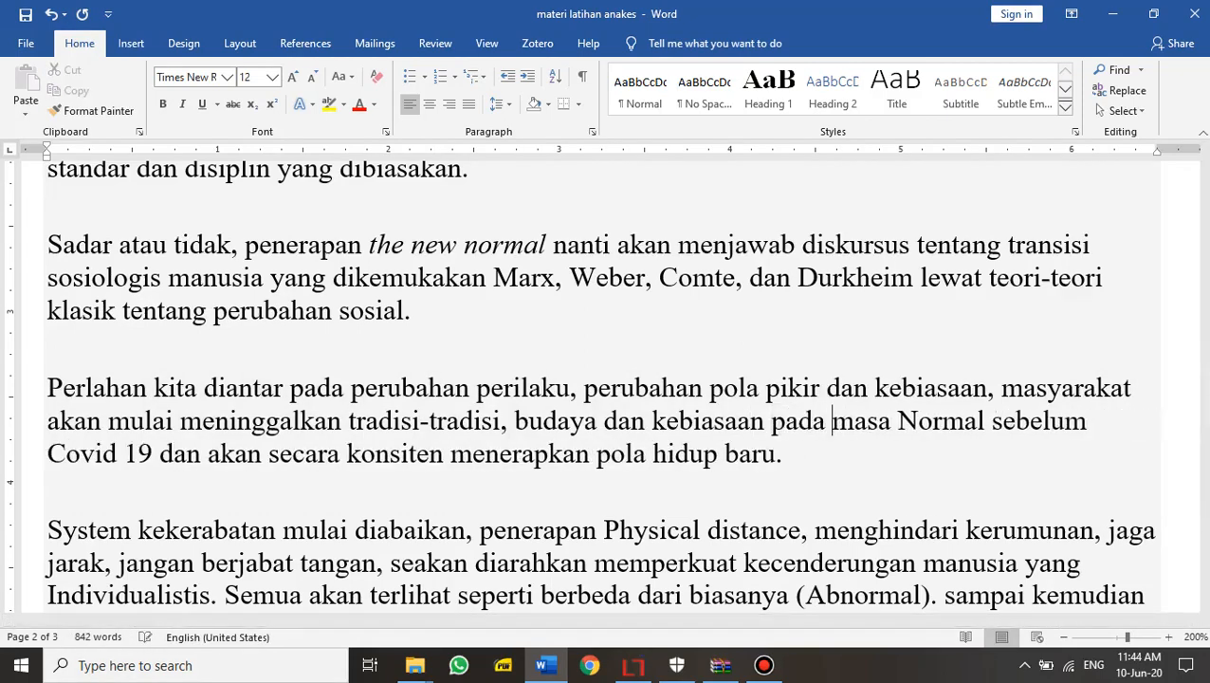
left_click_drag(783, 454, 47, 424)
left_click(497, 451)
left_click_drag(782, 455, 48, 388)
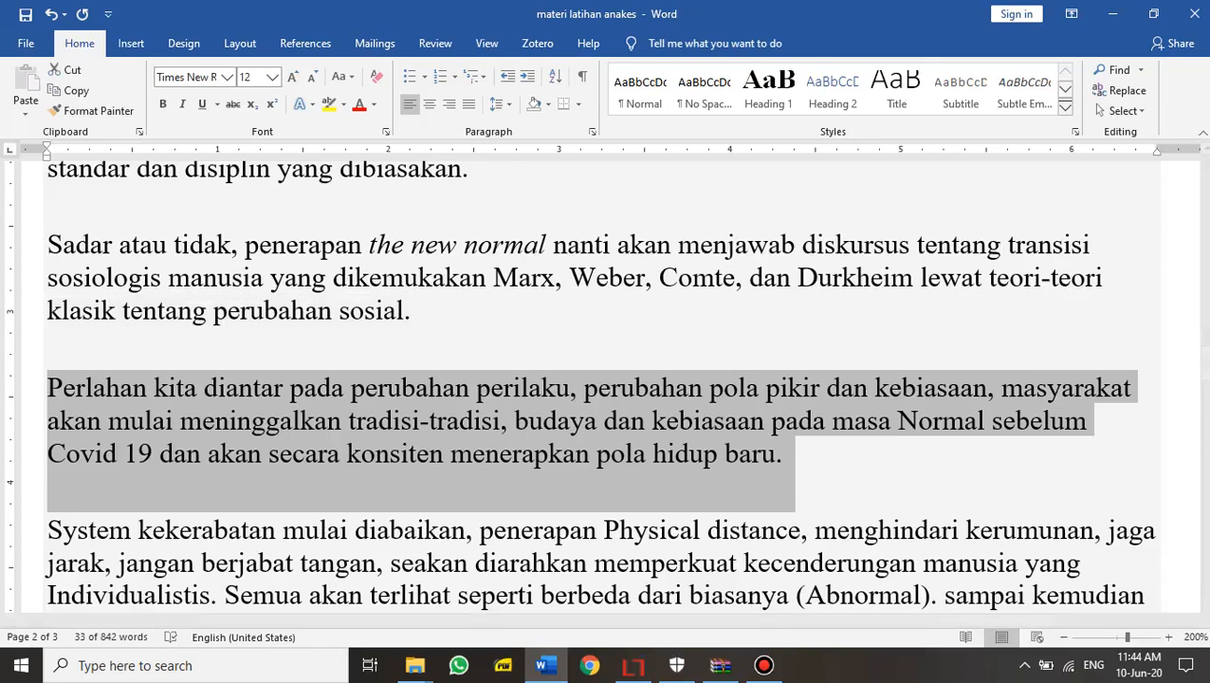
Correct "System" to "Sistem" at the start of the paragraph about kekerabatan
left_click(77, 530)
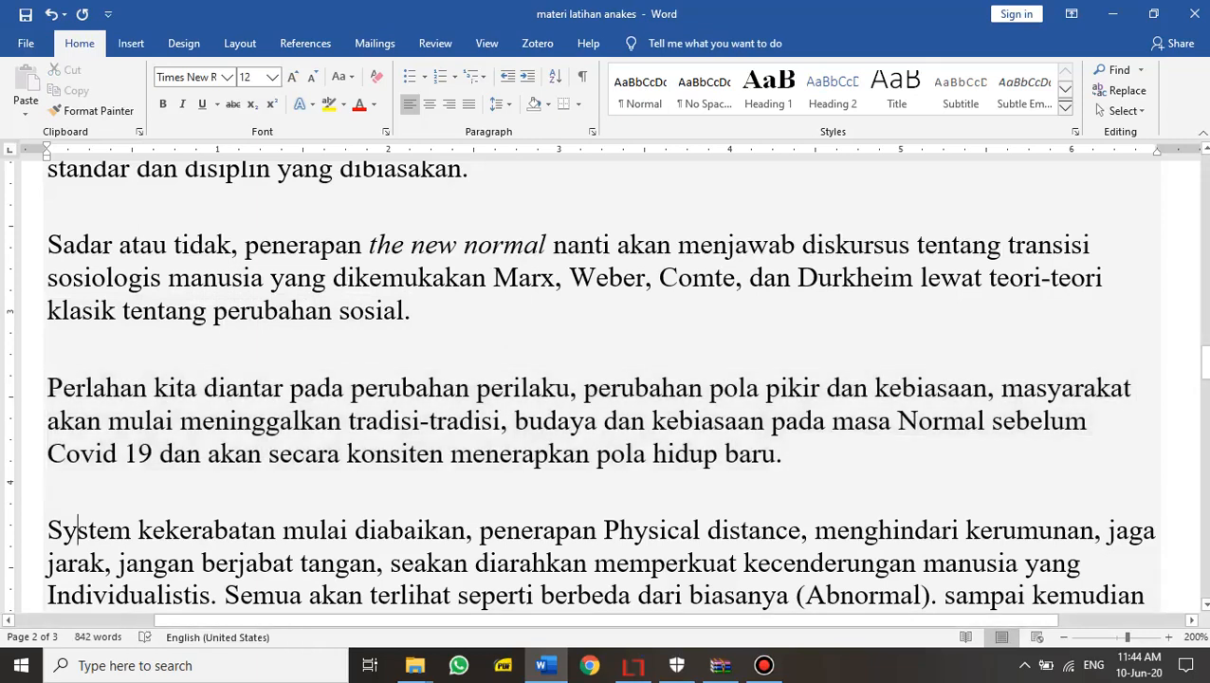
key("BackSpace")
type("i")
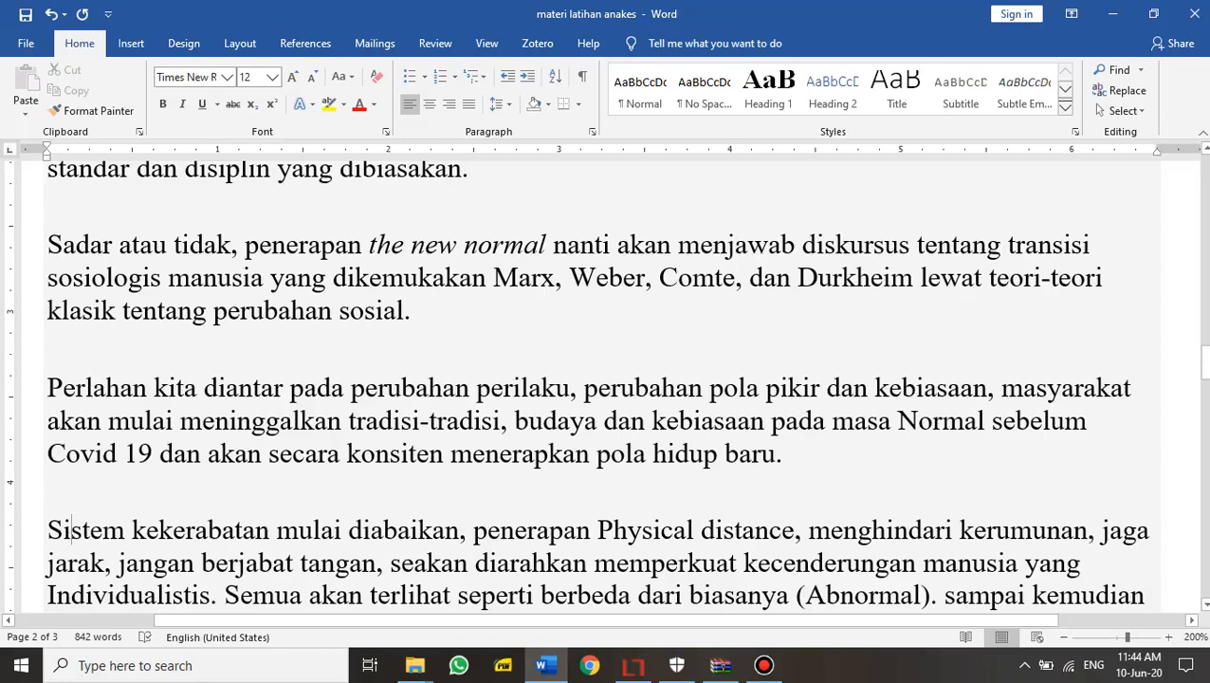
Change "Physical distance" after "penerapan" to lowercase and italicize it in the paragraph beginning "Sistem kekerabatan"
left_click_drag(598, 530, 612, 530)
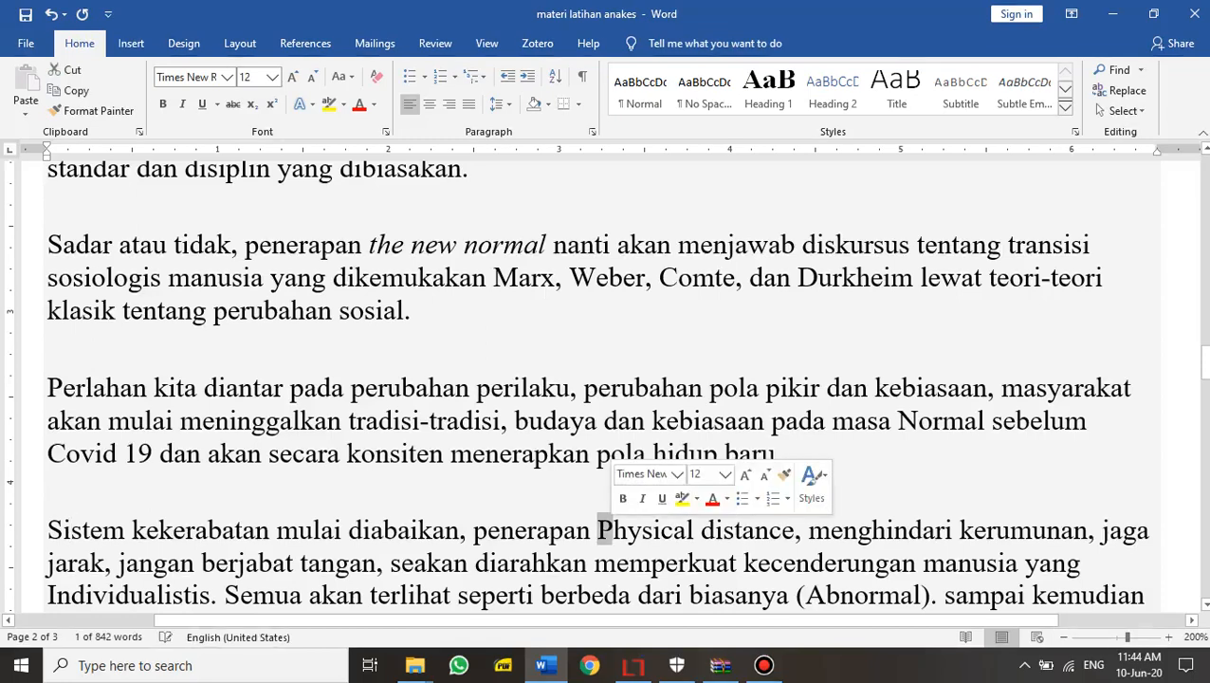
type("p")
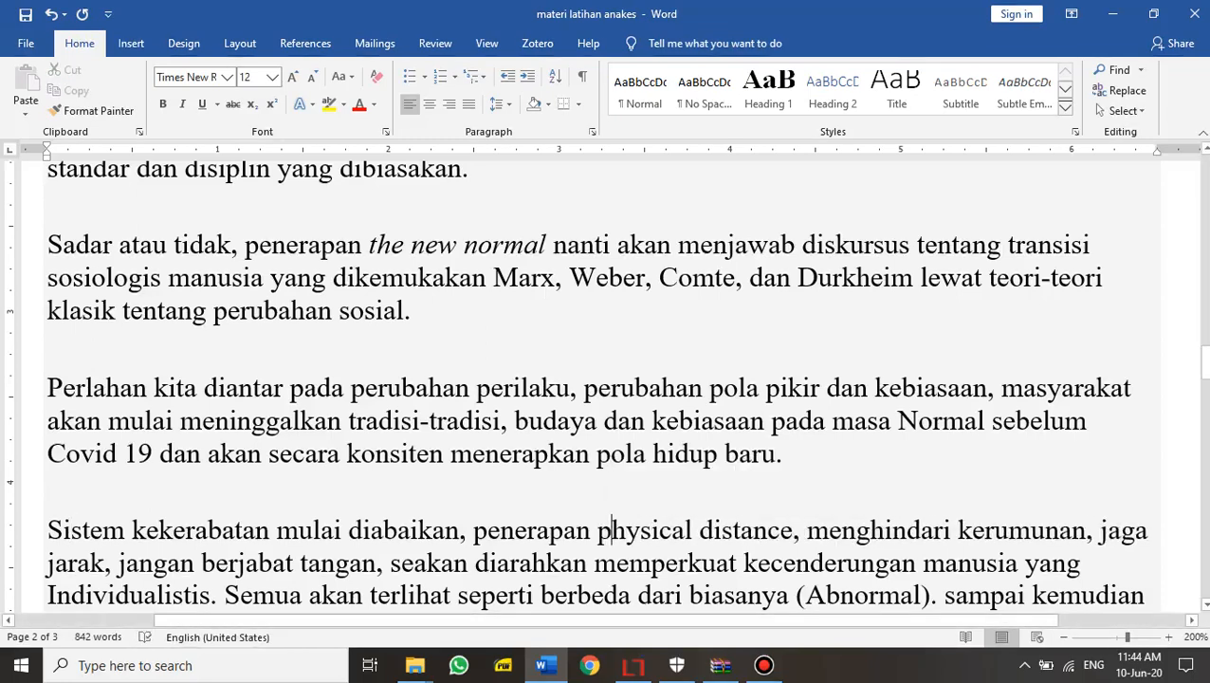
left_click_drag(795, 530, 596, 530)
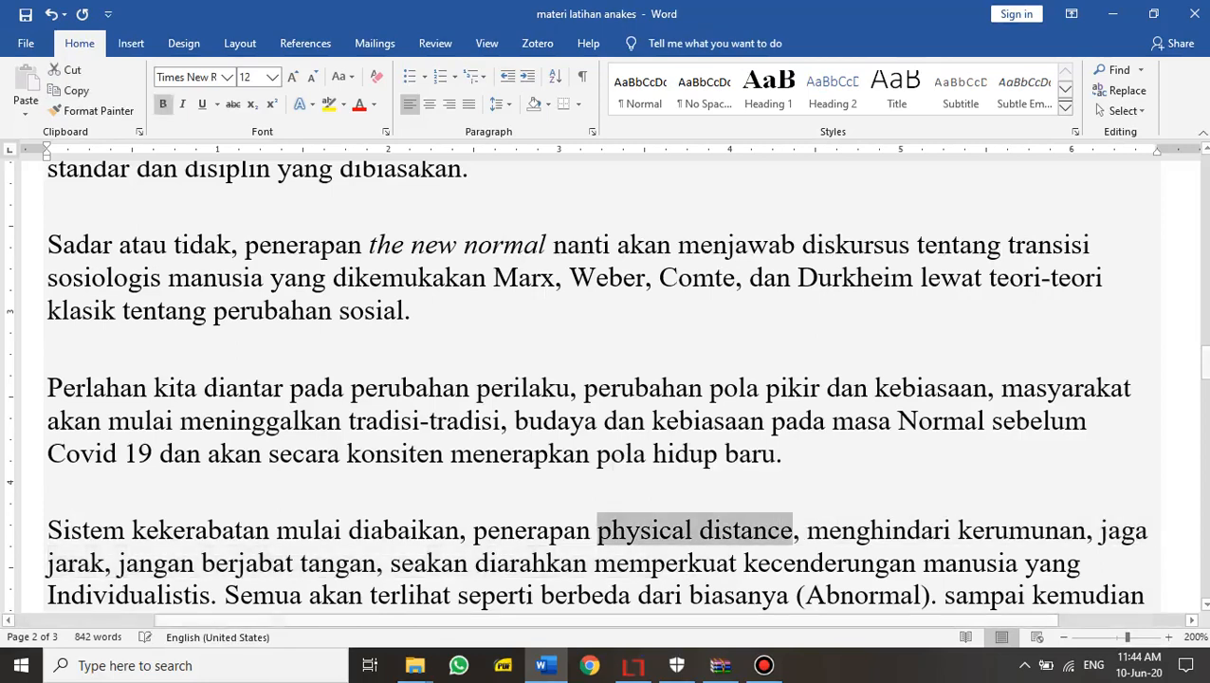
left_click(182, 103)
left_click(974, 531)
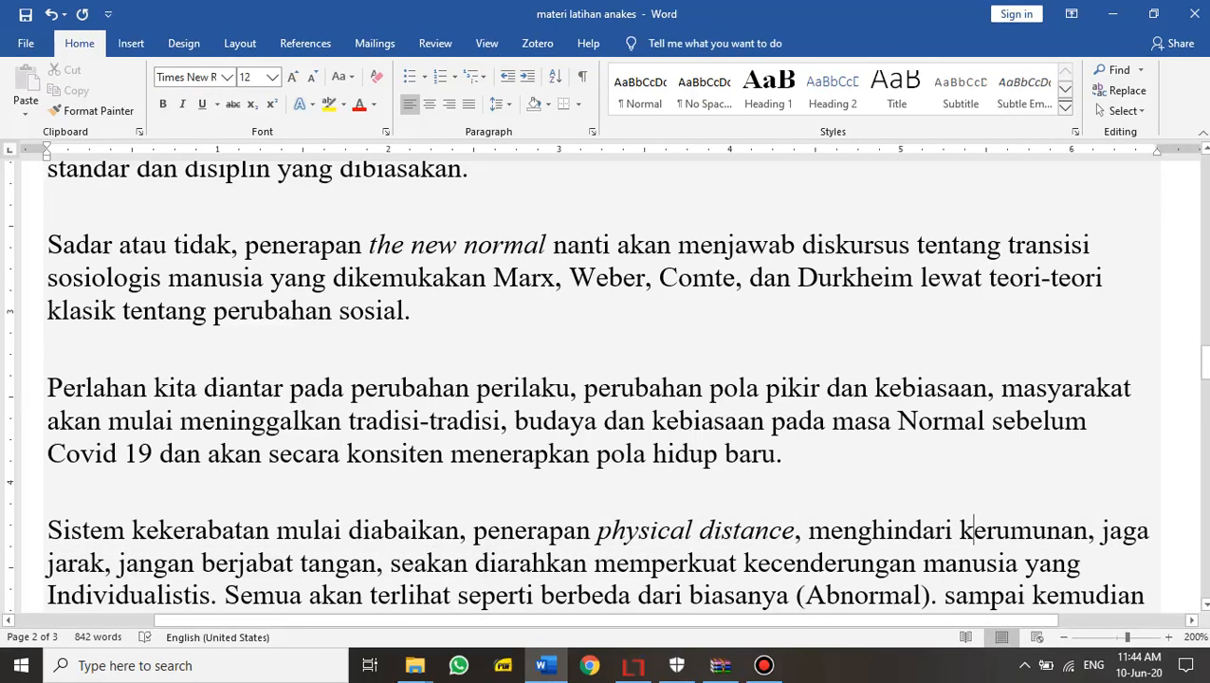
Replace "jangan" before "berjabat tangan" with "tidak" and lowercase "Individualistis" in the paragraph beginning "Sistem kekerabatan"
scroll(594, 384, "down", 2)
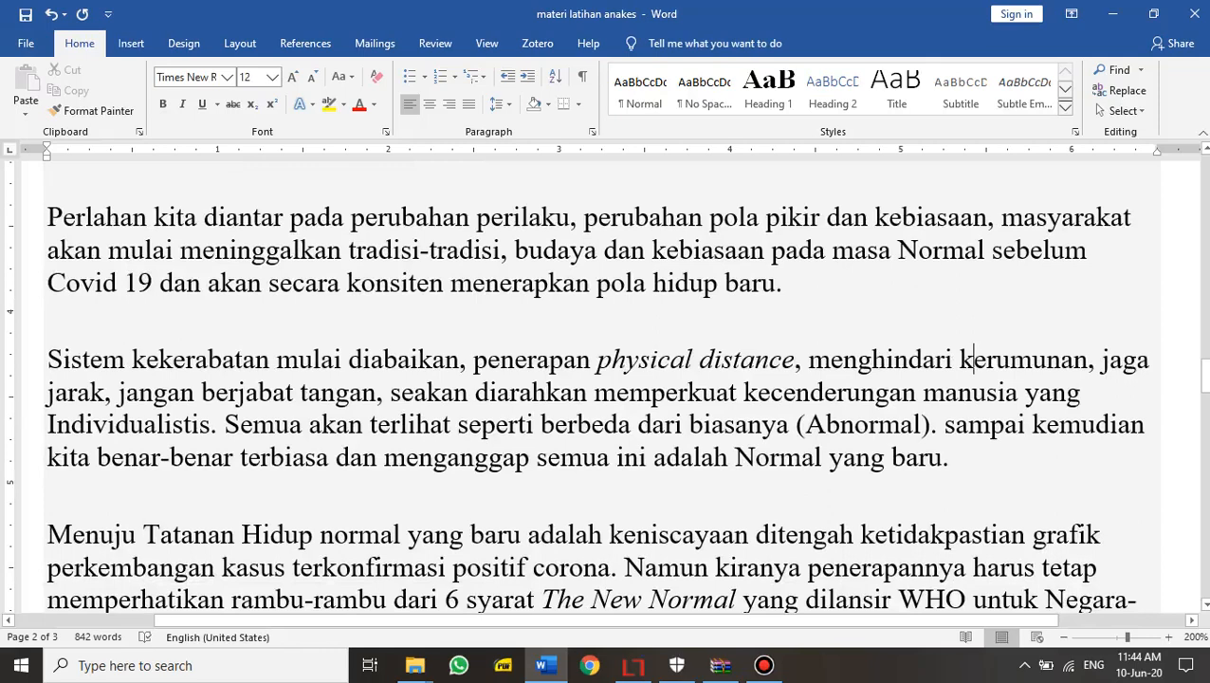
left_click_drag(118, 391, 193, 391)
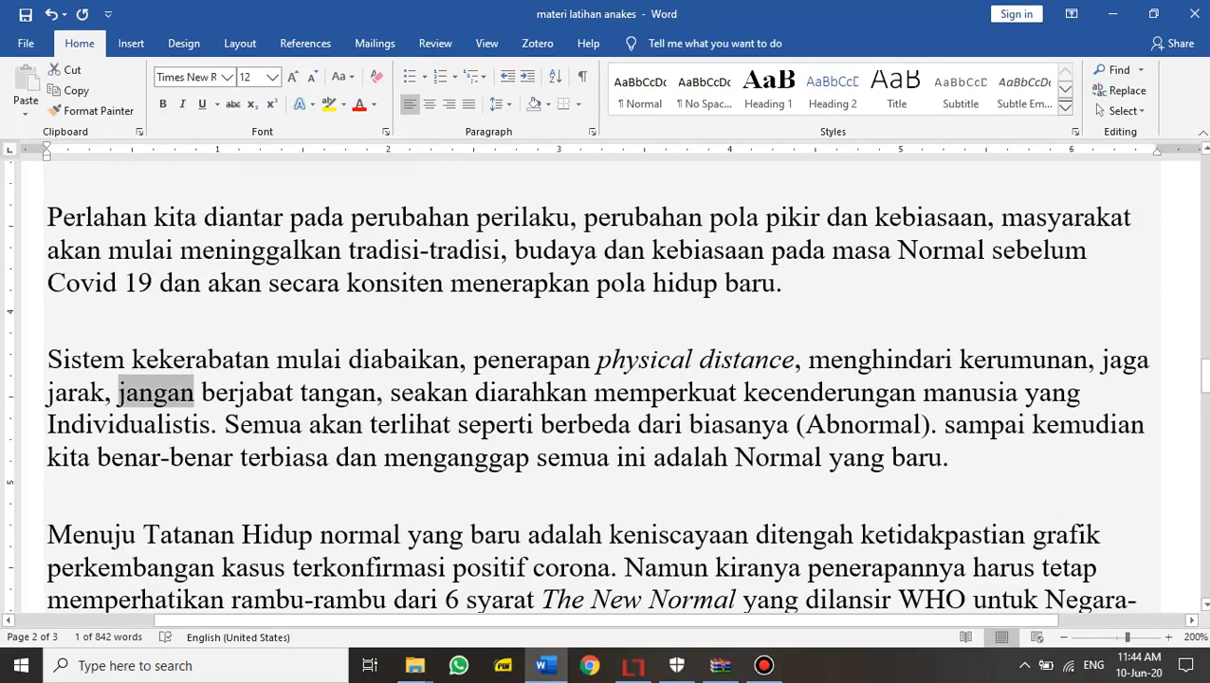
type("tida")
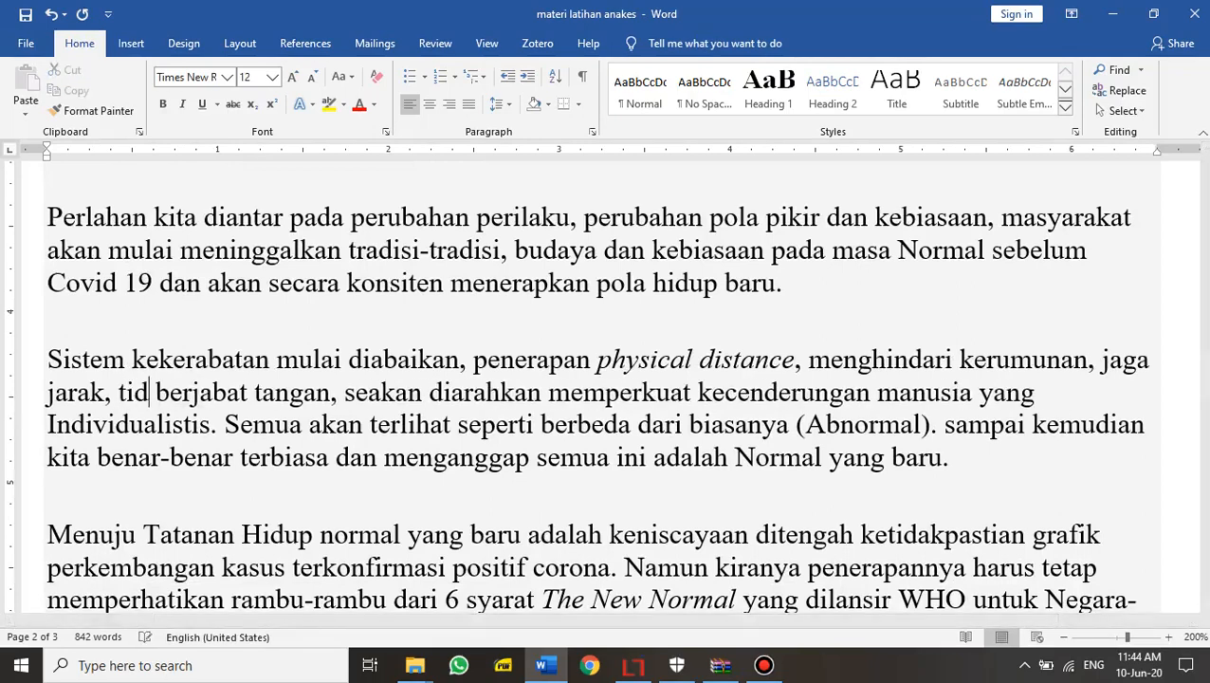
type("k")
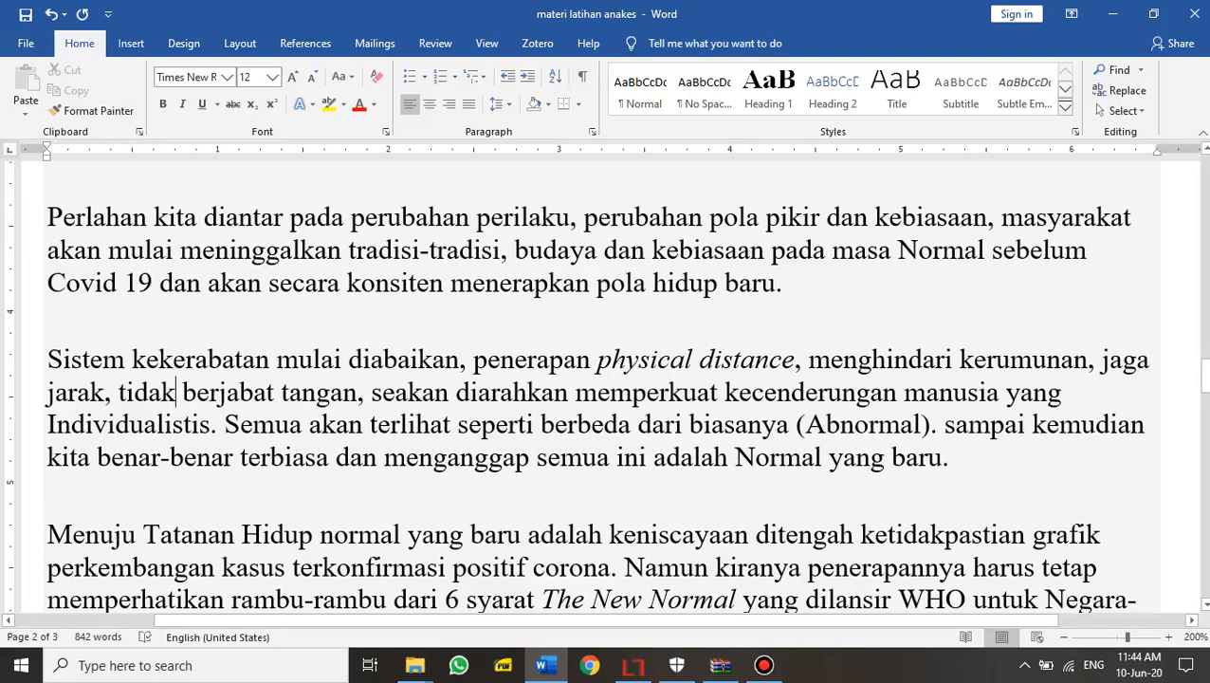
left_click_drag(58, 425, 48, 425)
type("i")
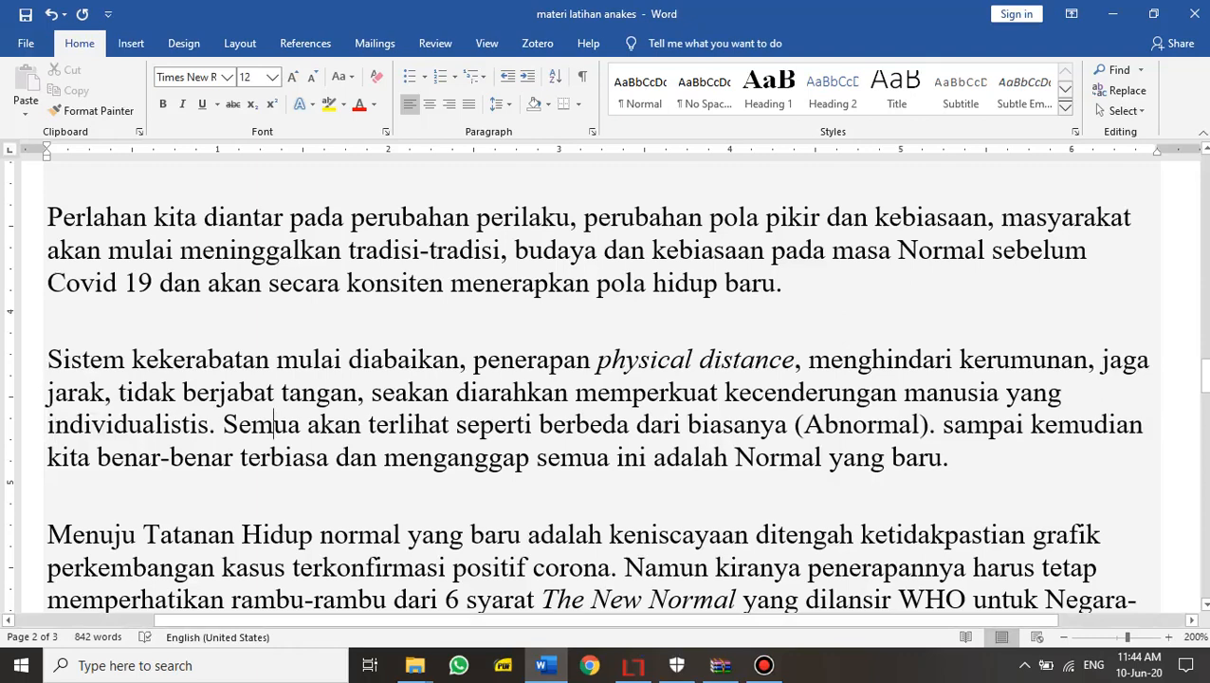
Change the parenthesized word "Abnormal" after "biasanya" to lowercase and italicize it
left_click_drag(801, 424, 823, 423)
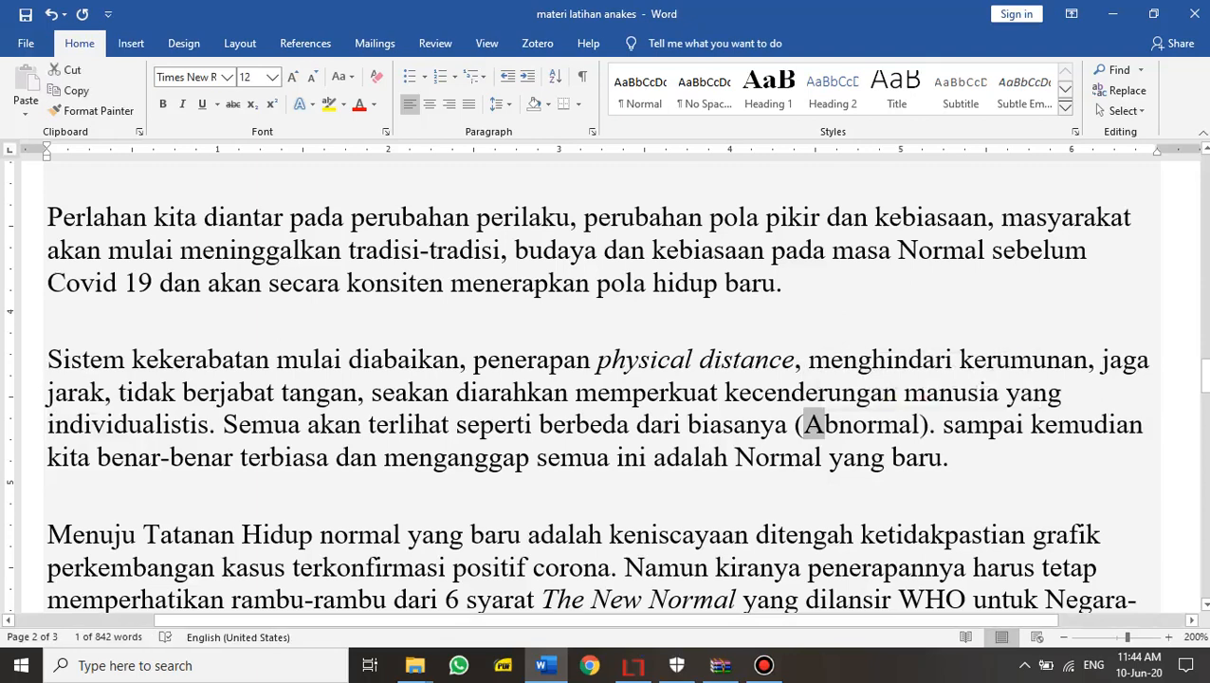
type("a")
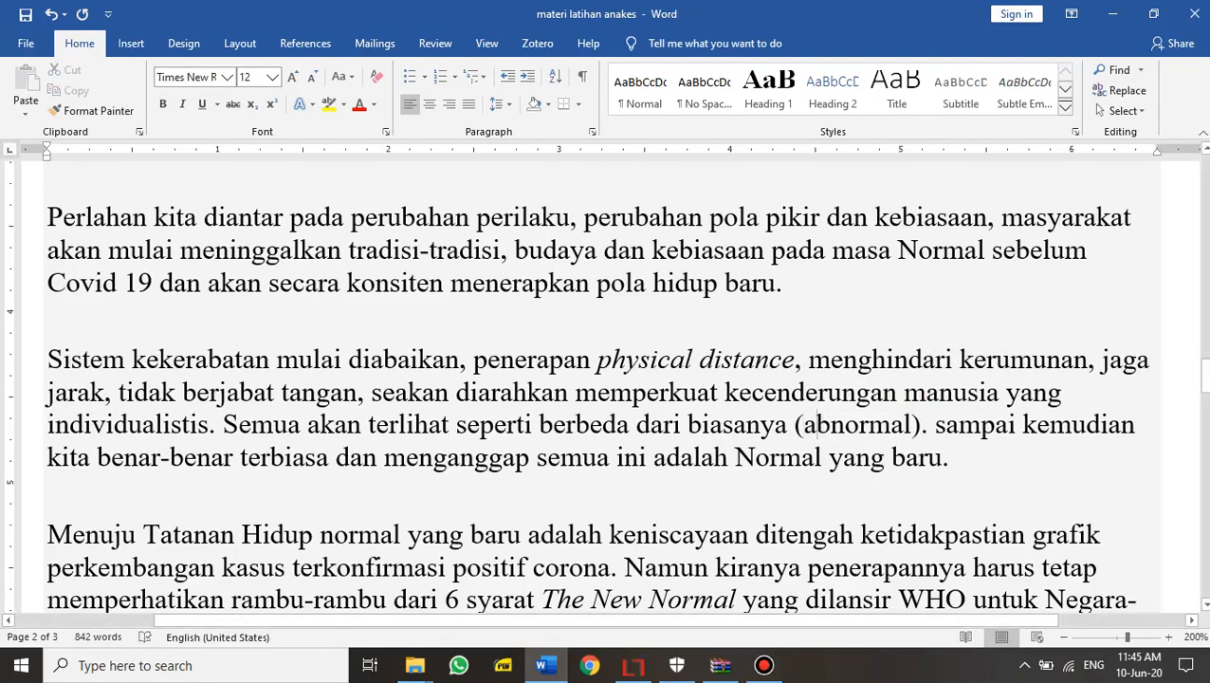
double_click(861, 425)
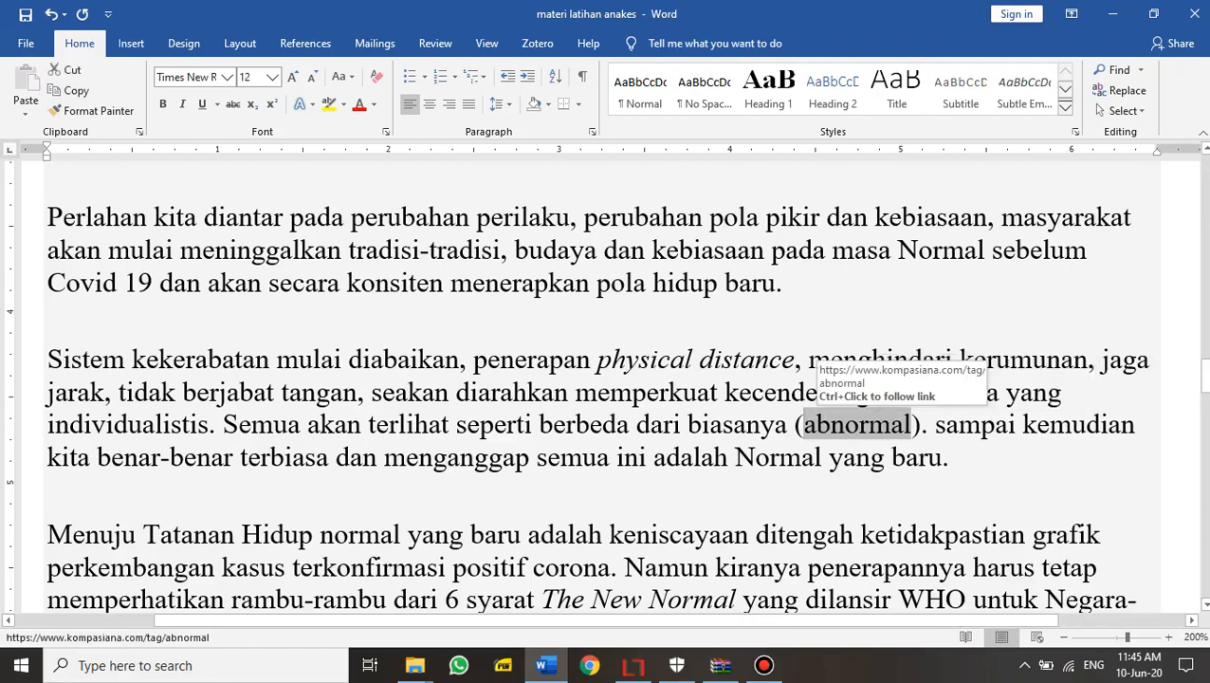
key("ctrl+i")
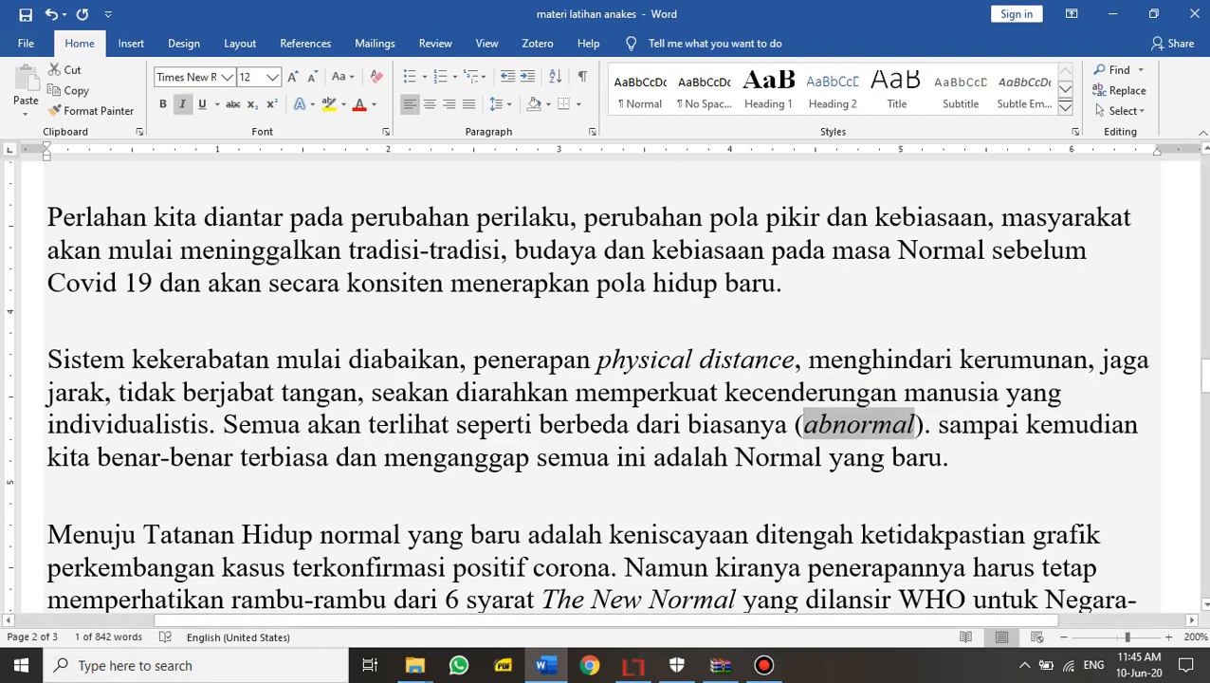
Delete the period after "(abnormal)" so that the sentence runs on into "sampai kemudian"
left_click(950, 458)
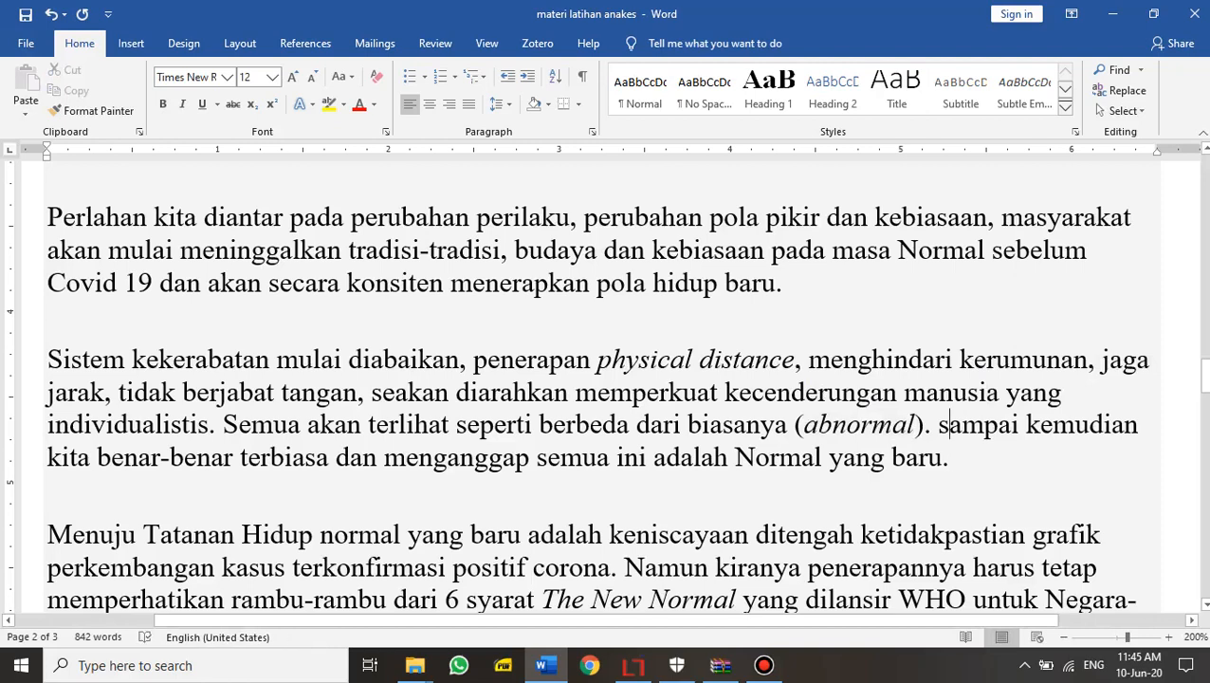
left_click_drag(949, 424, 938, 424)
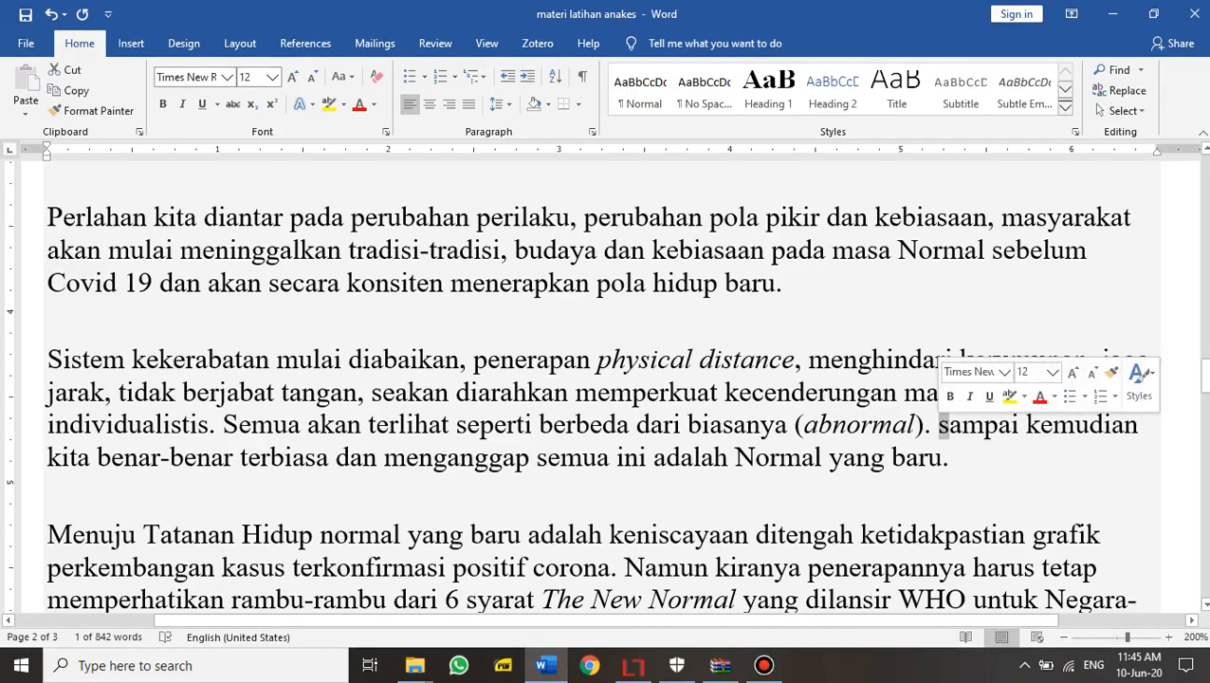
left_click(924, 424)
key("Delete")
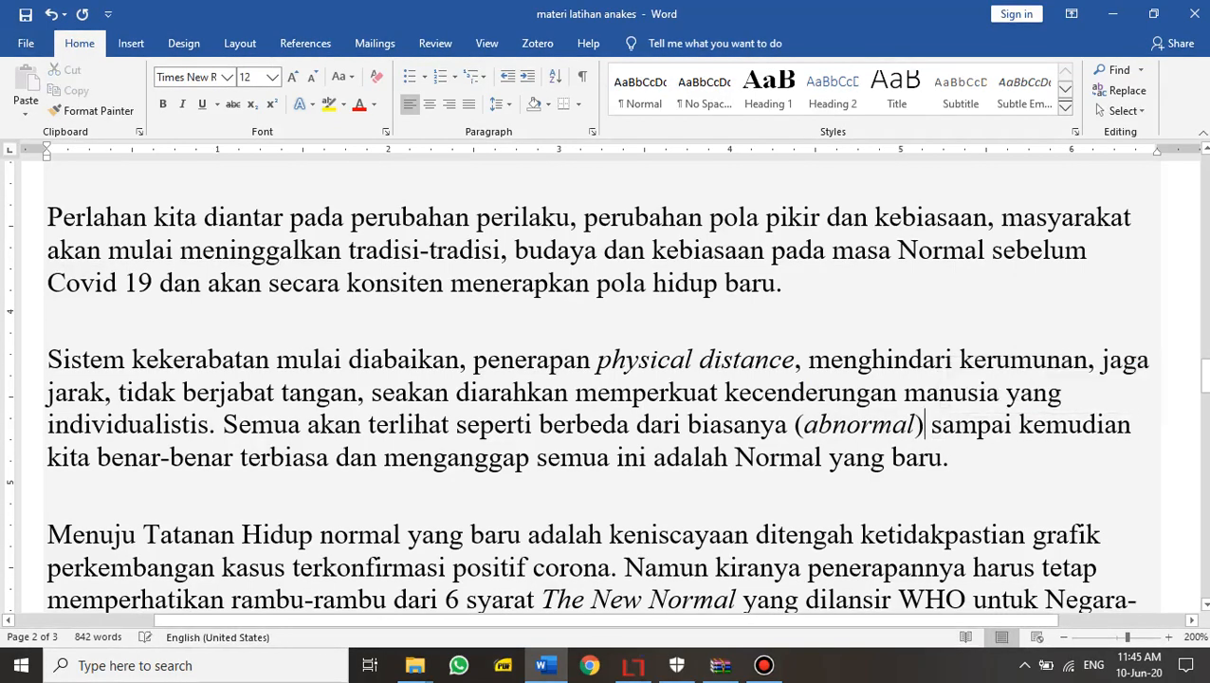
Change "Normal" before "yang baru" to "kenormalan" at the end of the paragraph beginning "Sistem kekerabatan"
left_click(728, 457)
key("shift+Left")
type("n")
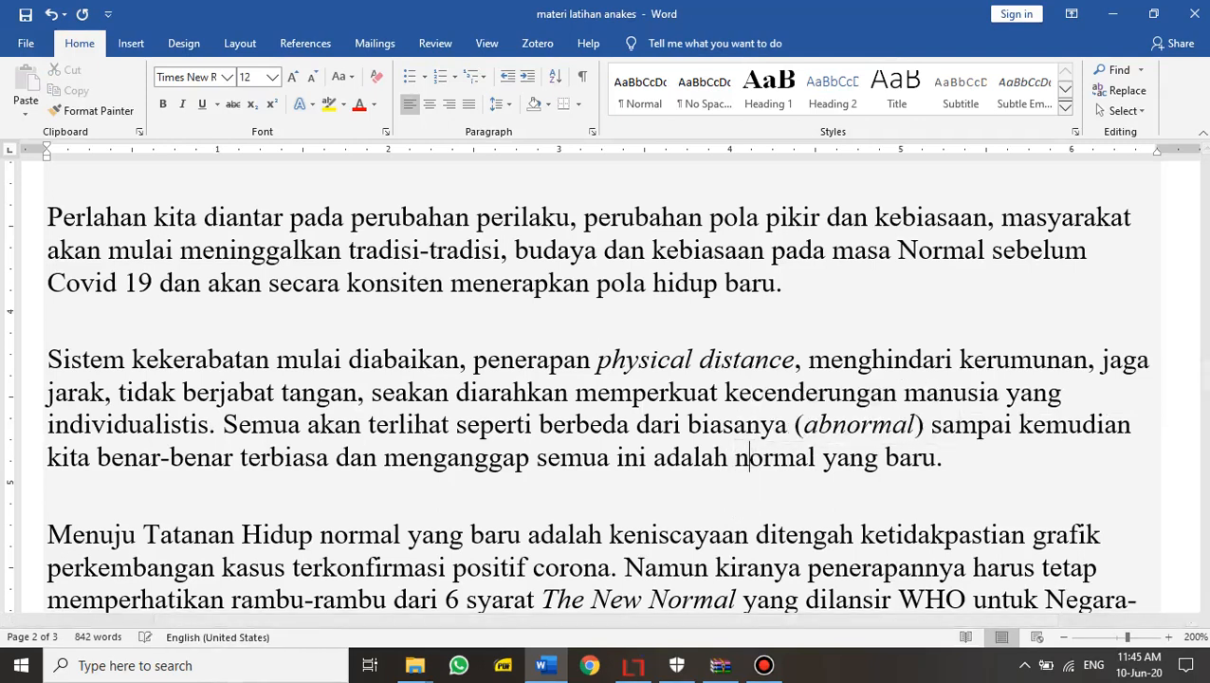
key("Left")
type("k")
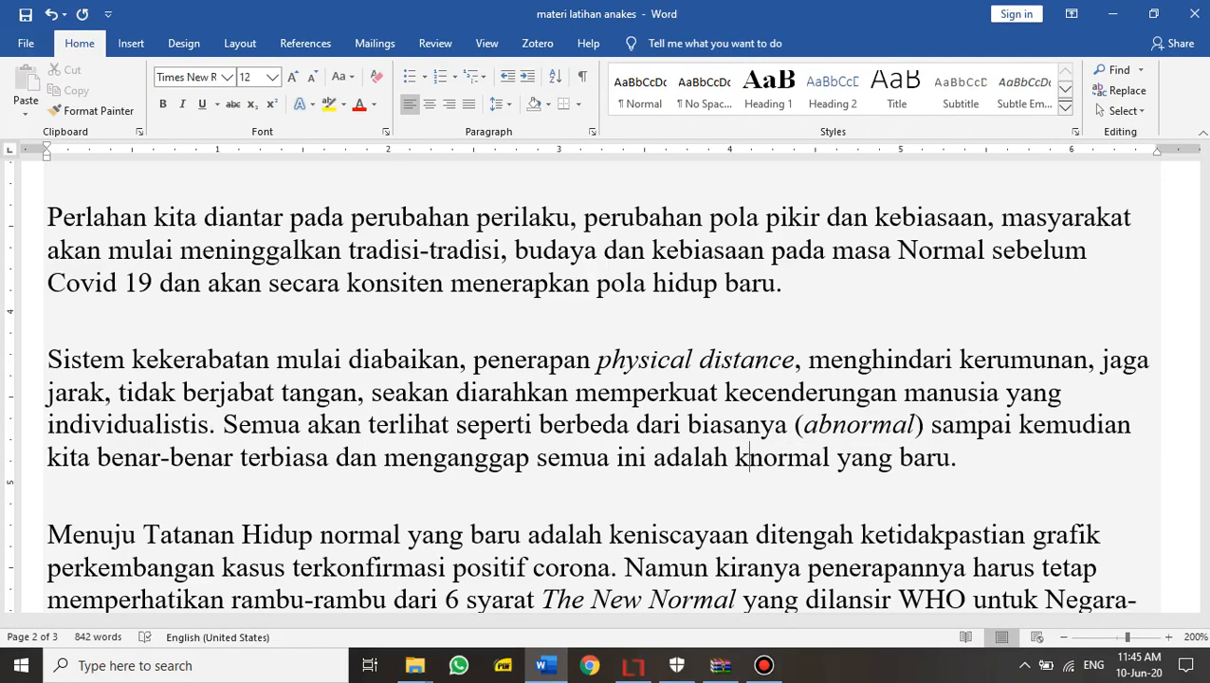
type("emudi")
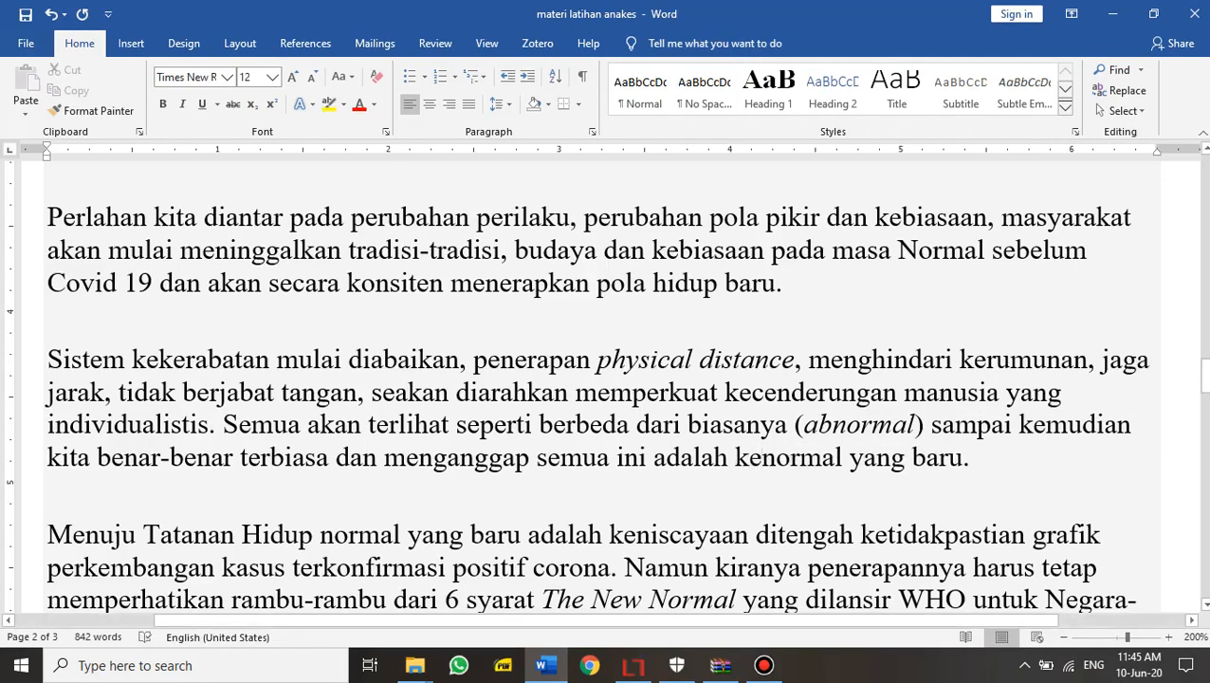
type("an")
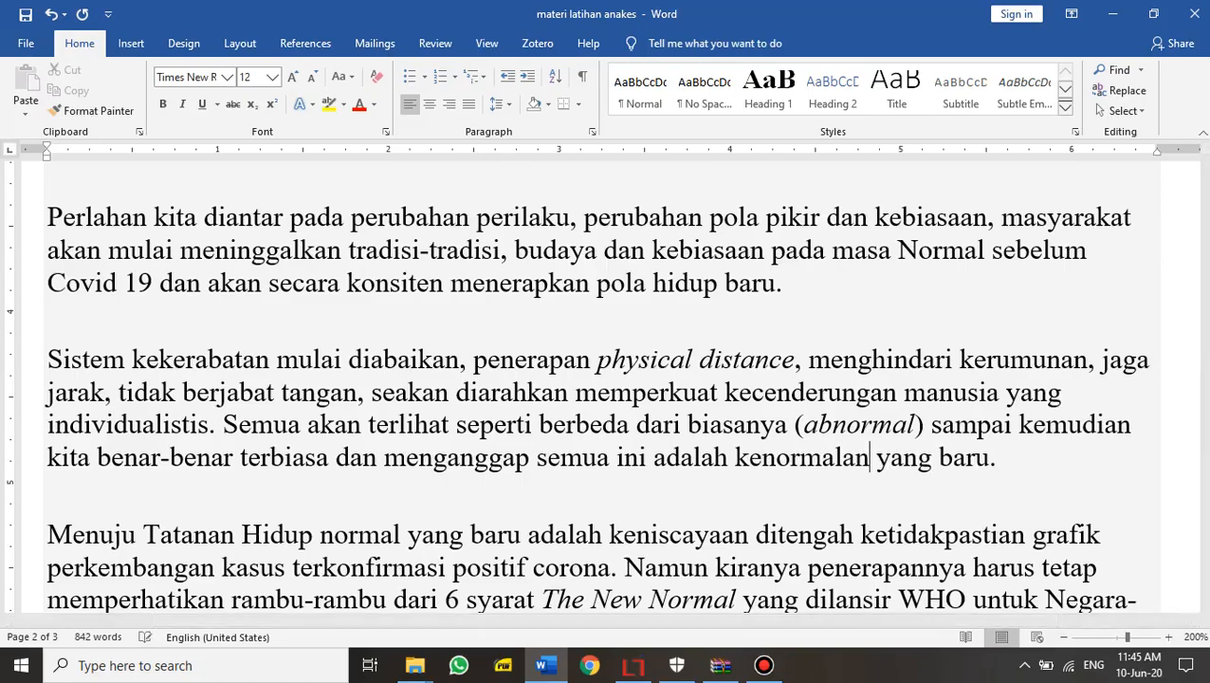
Delete everything after the "Sistem kekerabatan" paragraph, from "Menuju Tatanan Hidup" through the source link at the end of the document
scroll(595, 388, "down", 3)
scroll(594, 388, "up", 3)
scroll(594, 388, "down", 2)
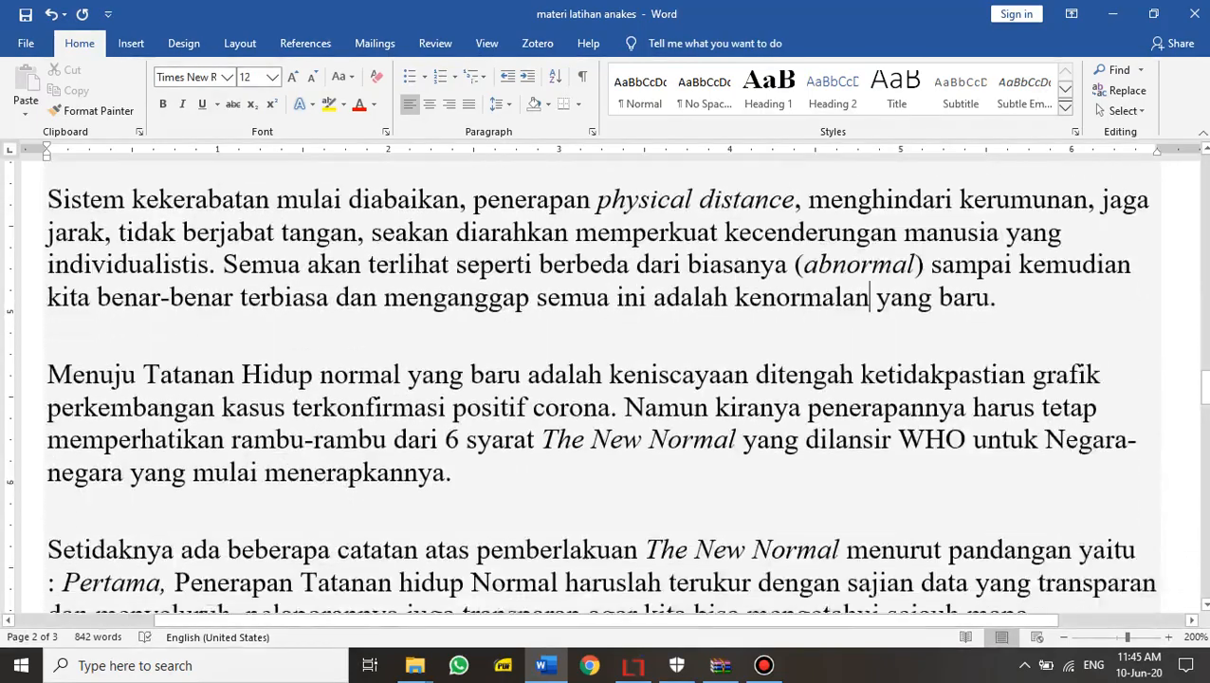
key("ctrl+shift+End")
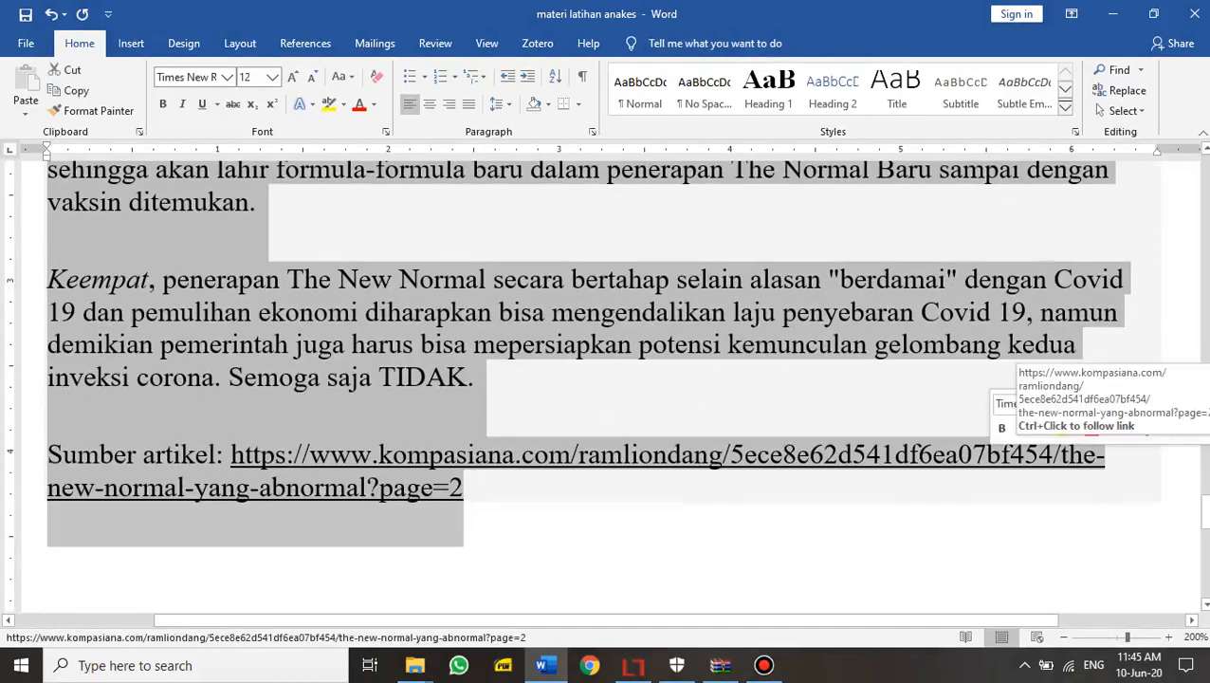
key("Delete")
scroll(595, 389, "up", 4)
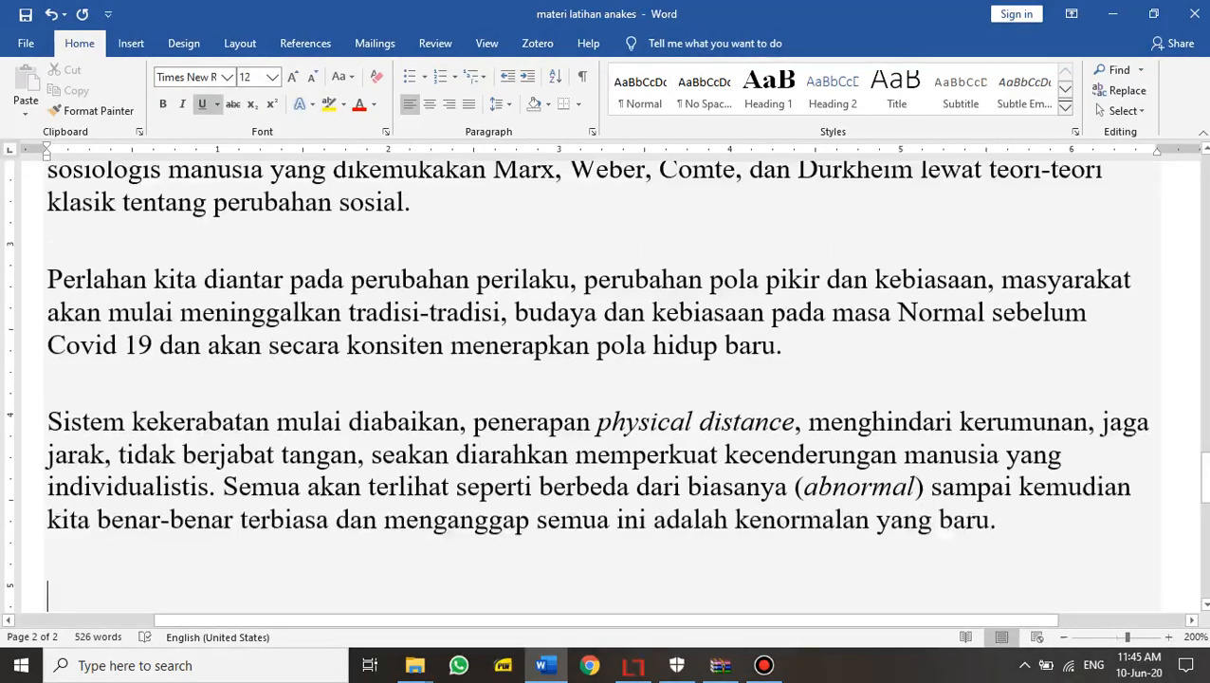
Switch the display of tracked changes to All Markup
scroll(625, 384, "up", 15)
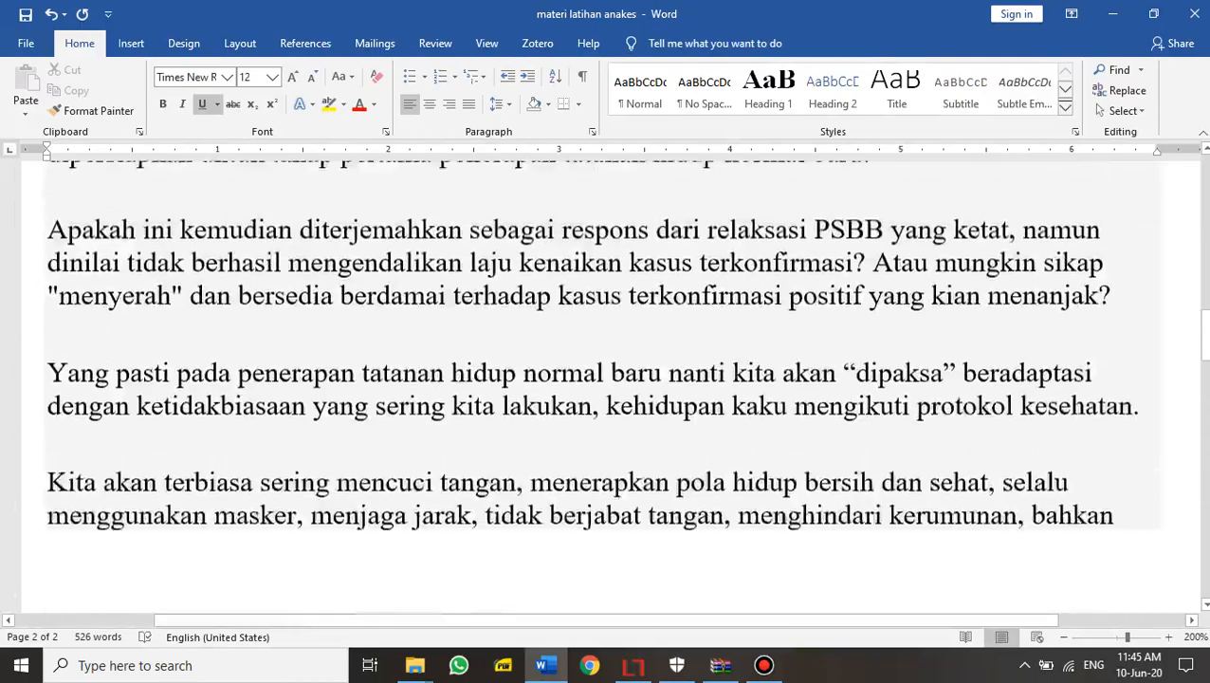
scroll(595, 379, "up", 4)
left_click(436, 43)
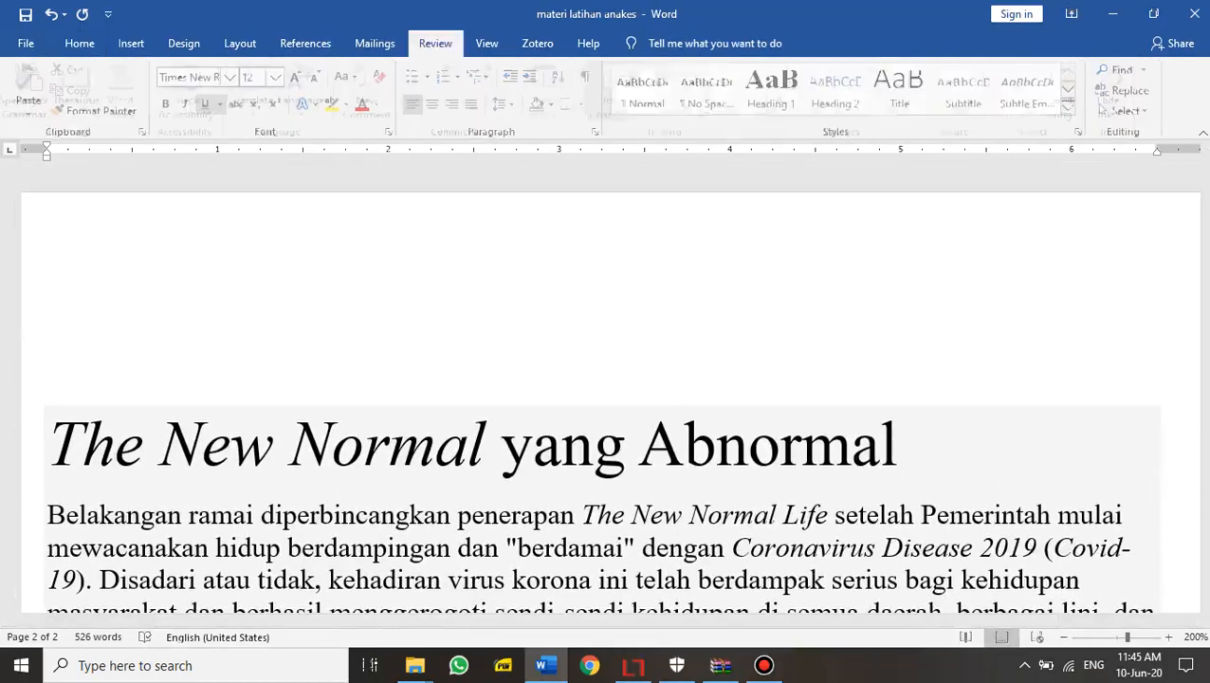
left_click(756, 71)
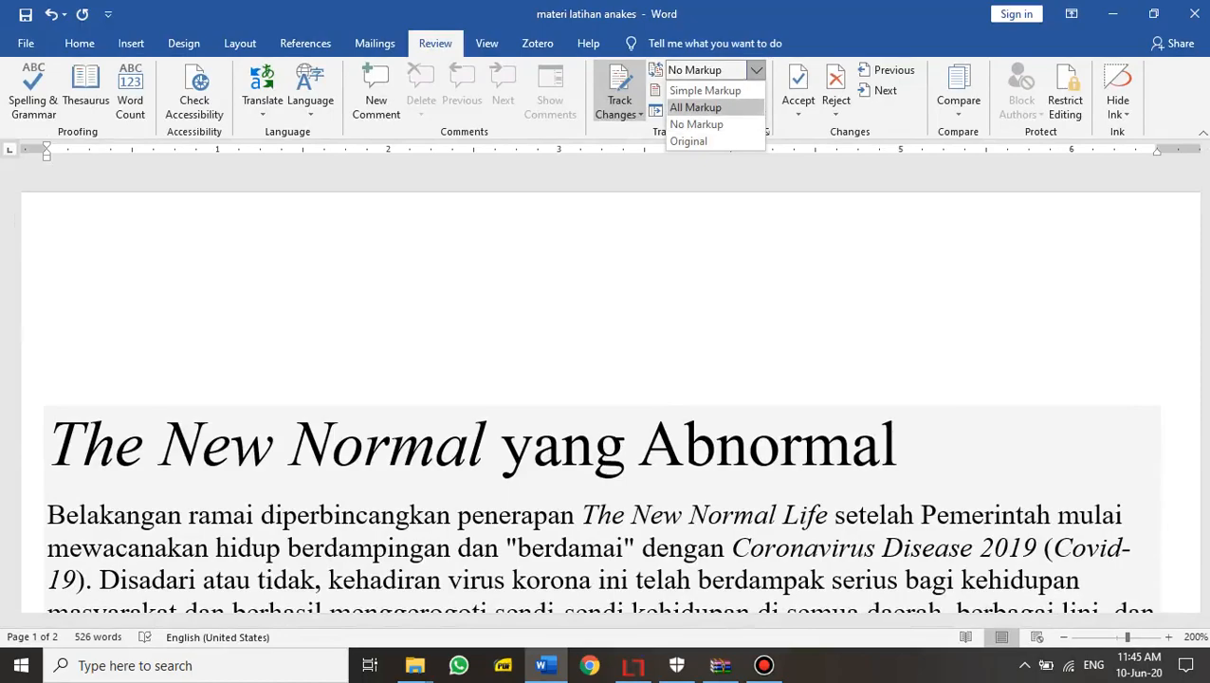
left_click(695, 107)
Skim the tracked insertions and deletions throughout the article, from the title to the later paragraphs and back
scroll(607, 379, "down", 5)
scroll(607, 379, "up", 3)
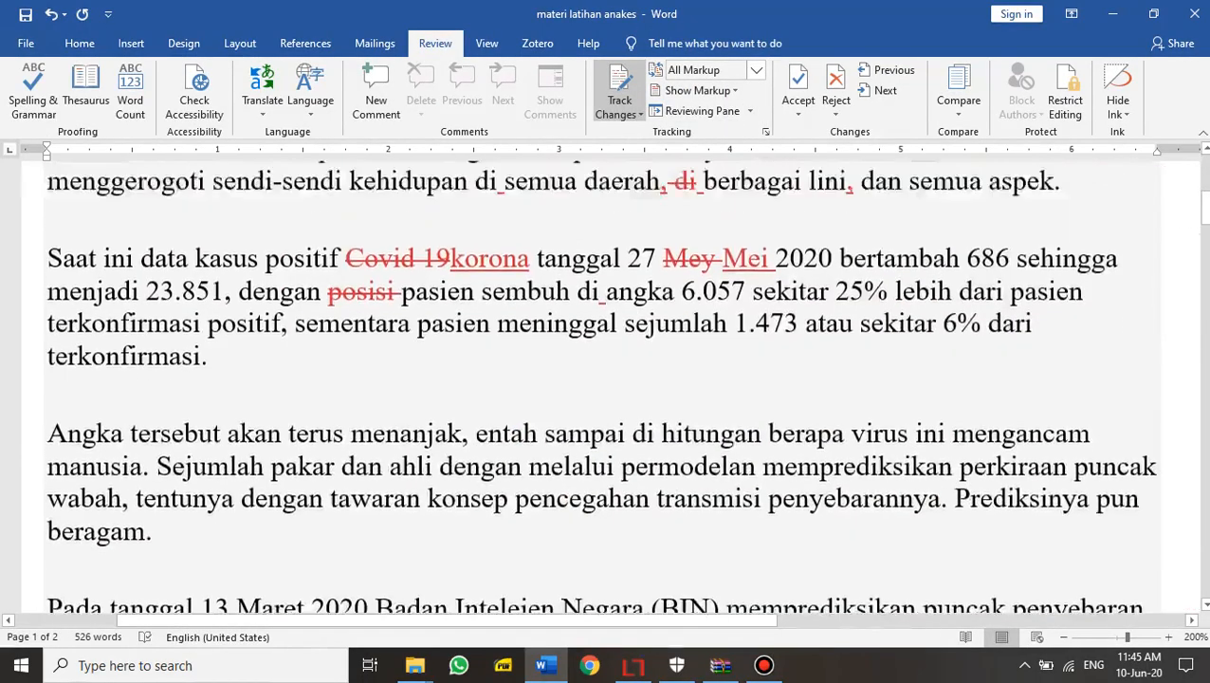
scroll(607, 379, "down", 1)
scroll(607, 379, "down", 1)
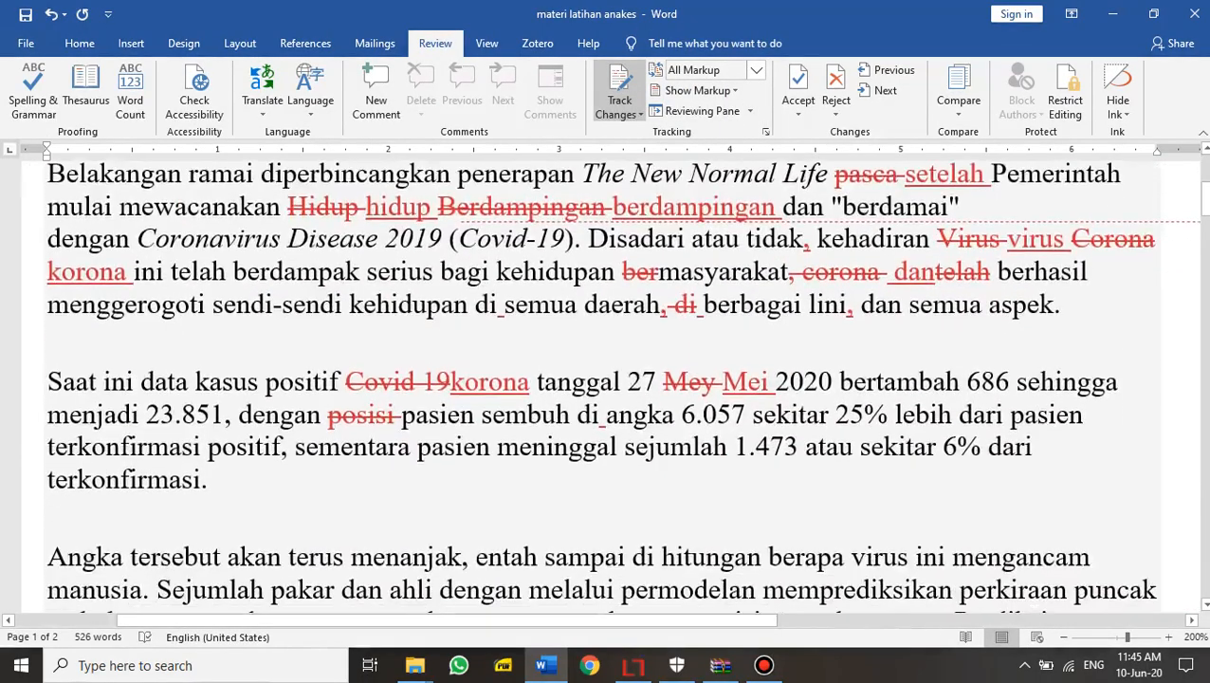
scroll(607, 380, "up", 2)
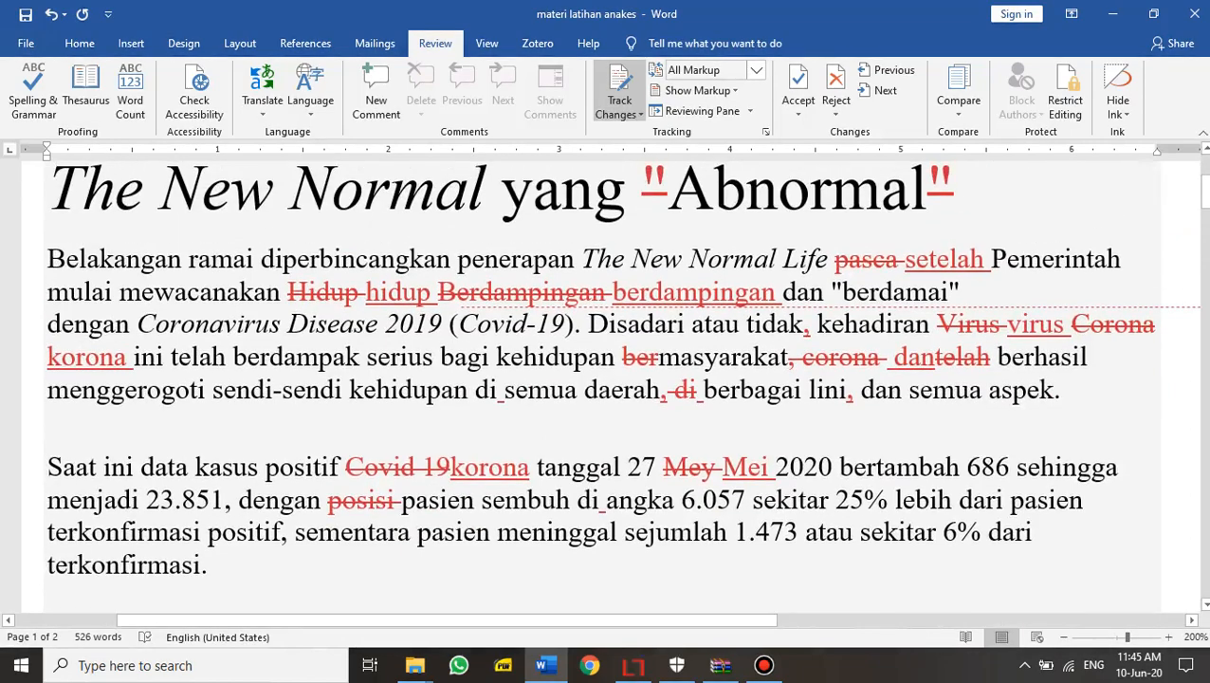
scroll(607, 380, "up", 3)
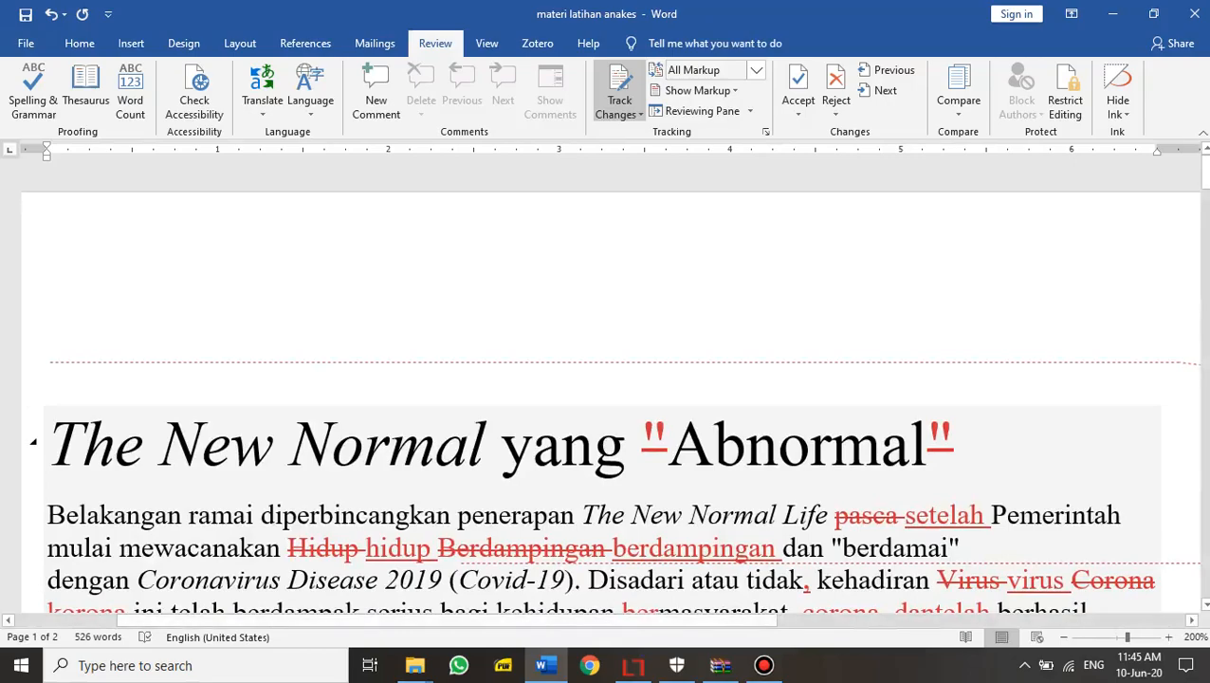
scroll(607, 379, "down", 8)
scroll(607, 379, "up", 2)
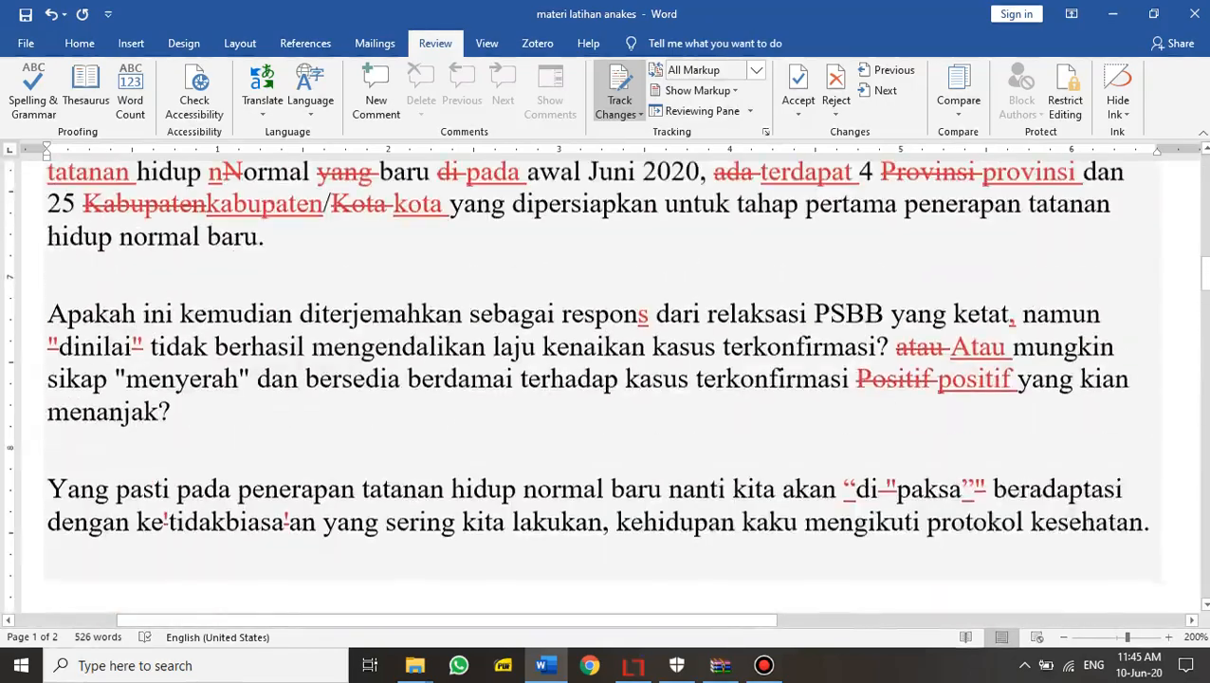
scroll(607, 379, "up", 3)
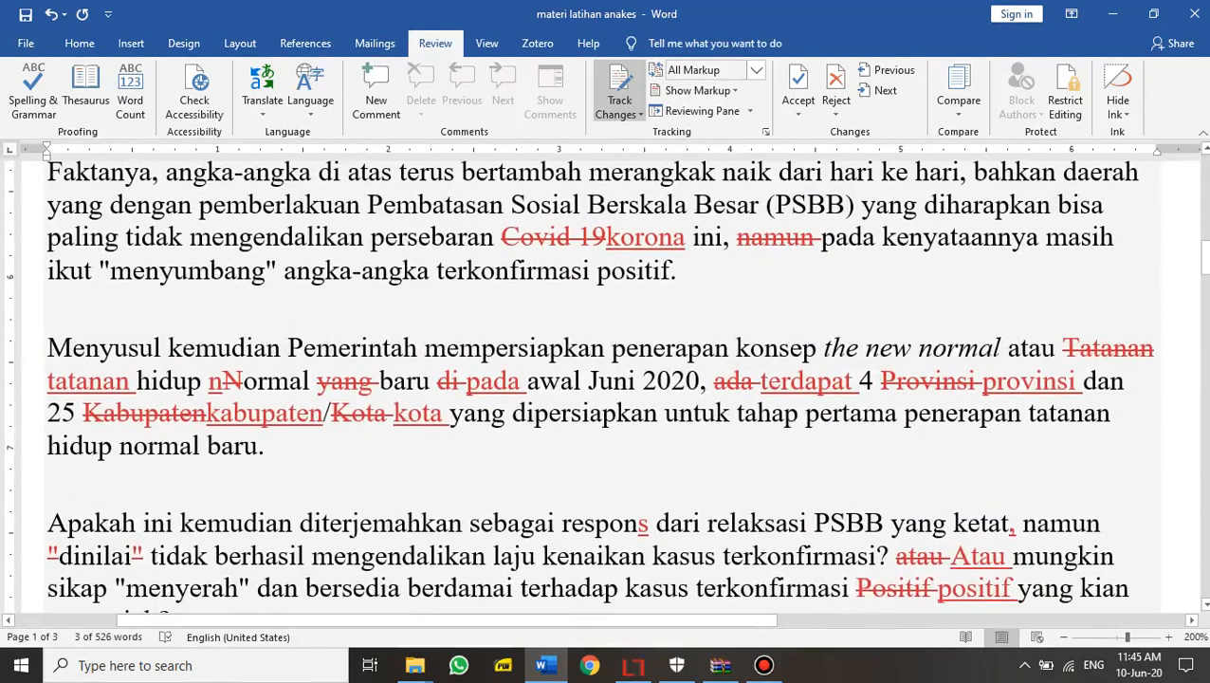
scroll(606, 379, "up", 2)
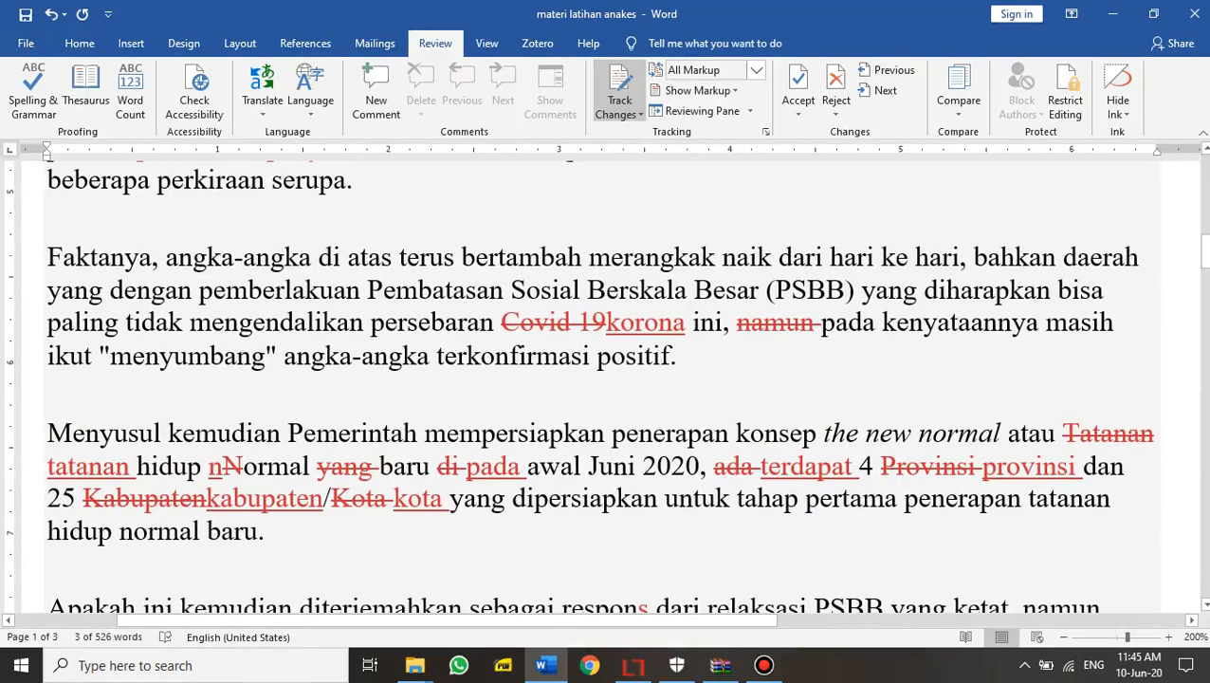
scroll(606, 379, "down", 15)
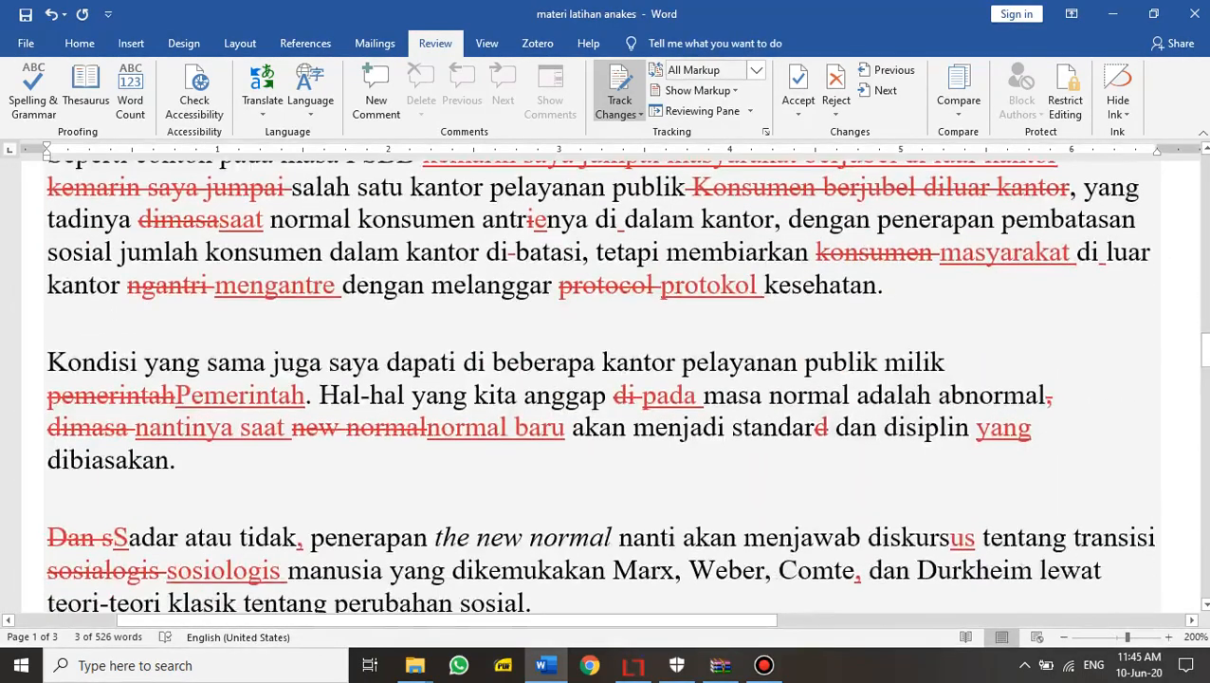
scroll(607, 380, "up", 12)
scroll(607, 379, "down", 7)
scroll(607, 379, "up", 16)
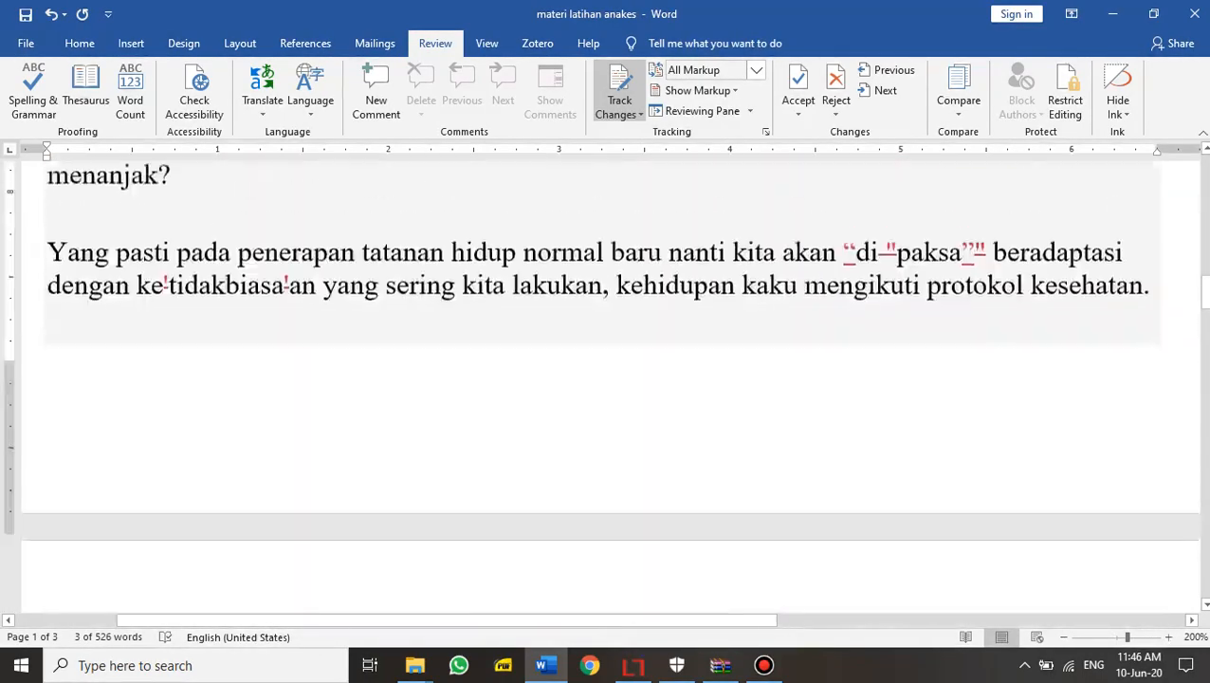
scroll(606, 380, "up", 11)
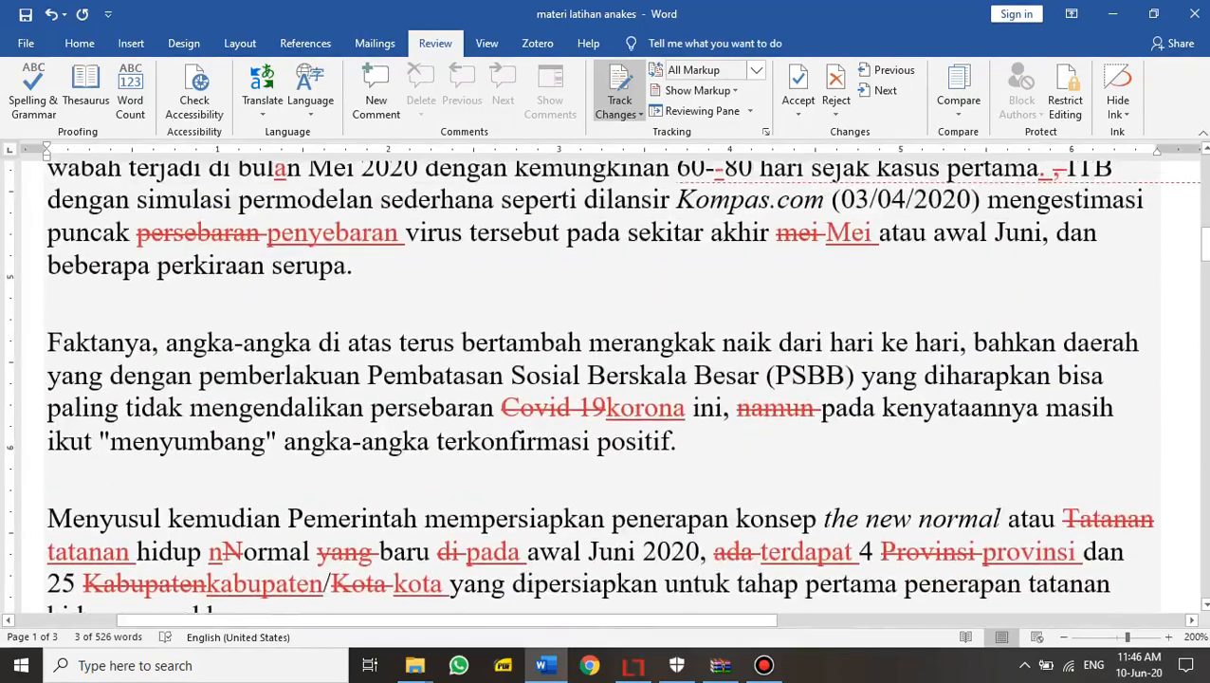
Examine the tracked corrections in the title and the opening paragraph, including the deleted "di" before "berbagai lini"
scroll(607, 379, "up", 2)
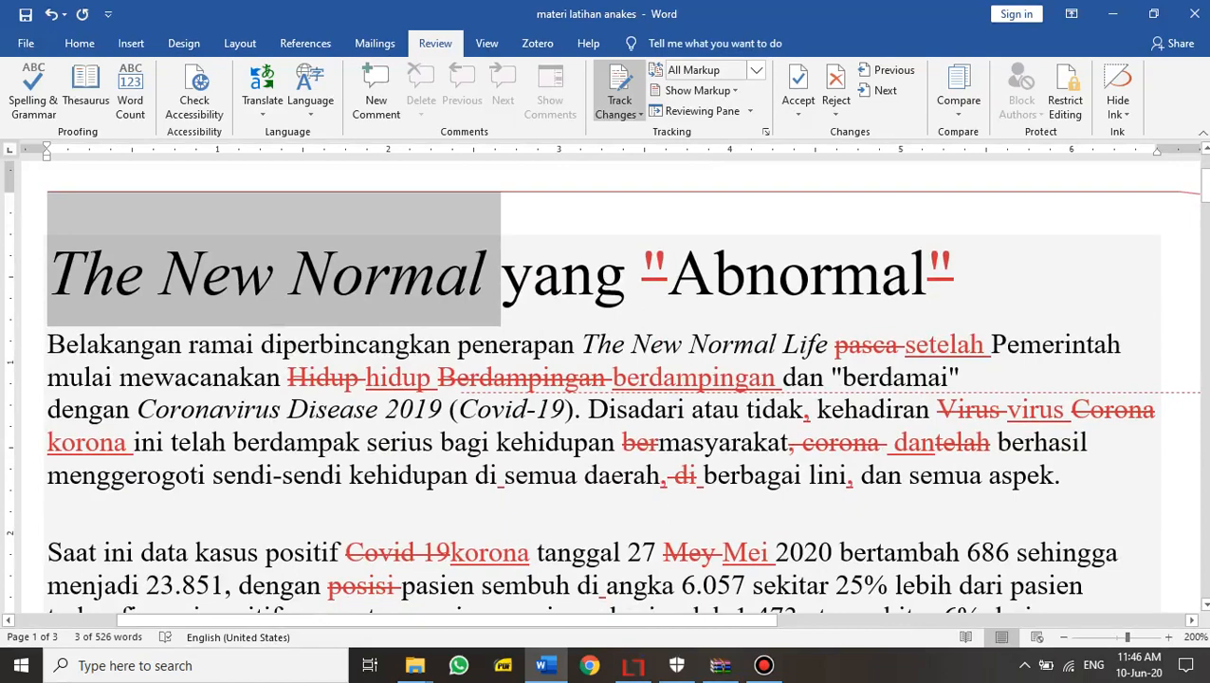
scroll(606, 379, "down", 1)
scroll(606, 379, "up", 1)
scroll(607, 380, "down", 1)
left_click(502, 467)
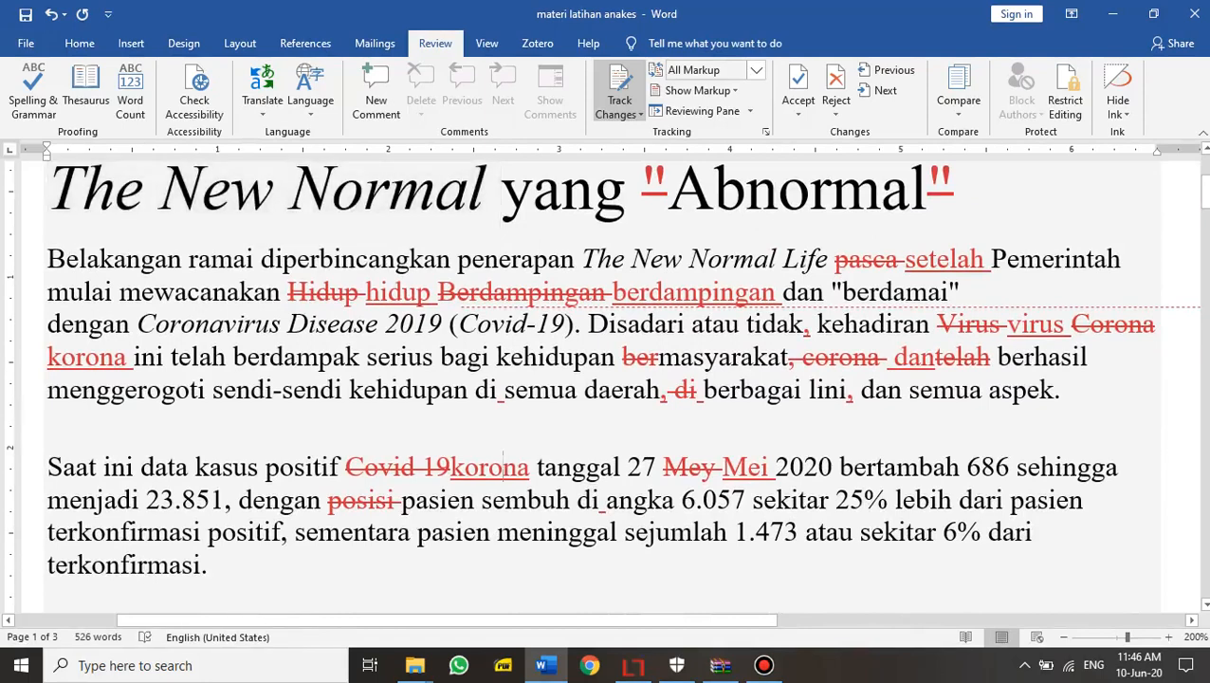
left_click_drag(674, 390, 716, 389)
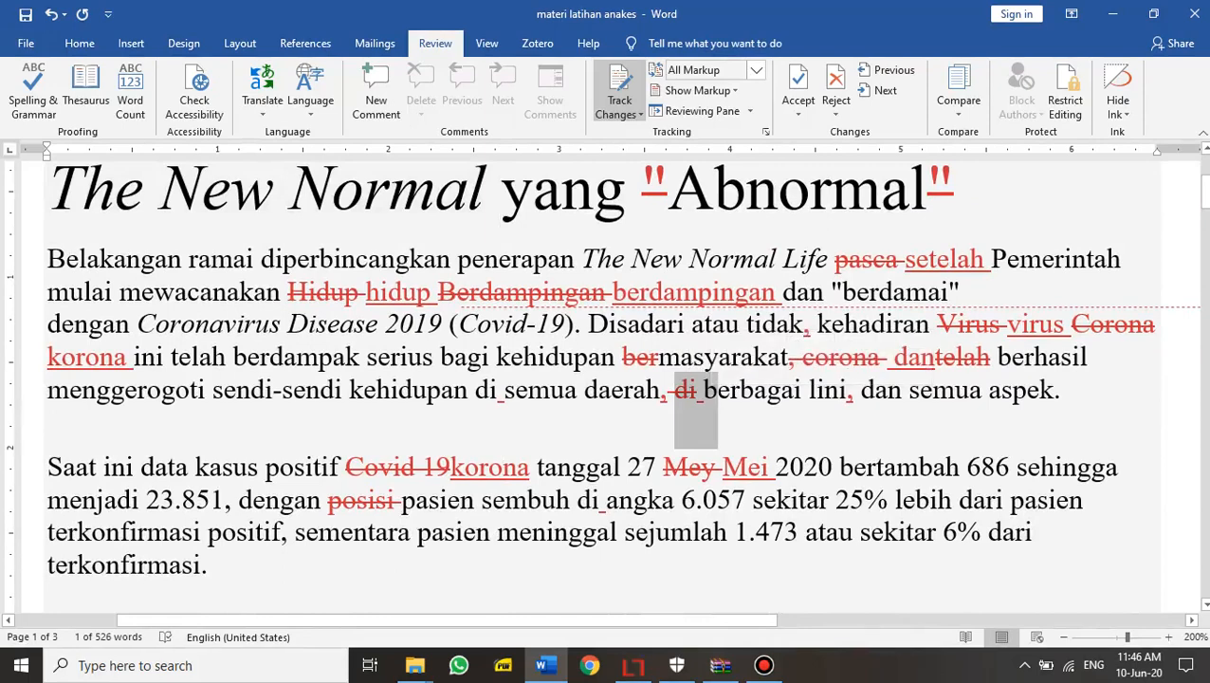
left_click(525, 389)
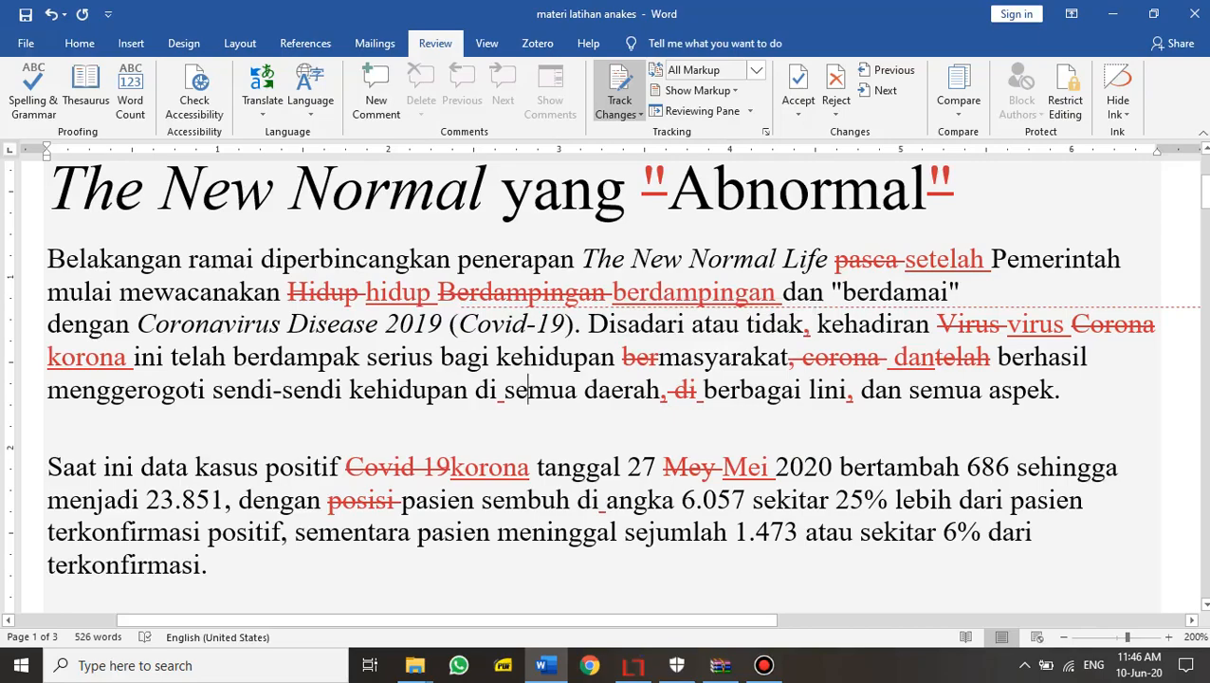
Review the marked word-order and spelling corrections in the paragraphs beginning "Seperti contoh" and "Kondisi yang sama"
scroll(602, 379, "down", 10)
scroll(602, 379, "up", 10)
scroll(607, 379, "down", 15)
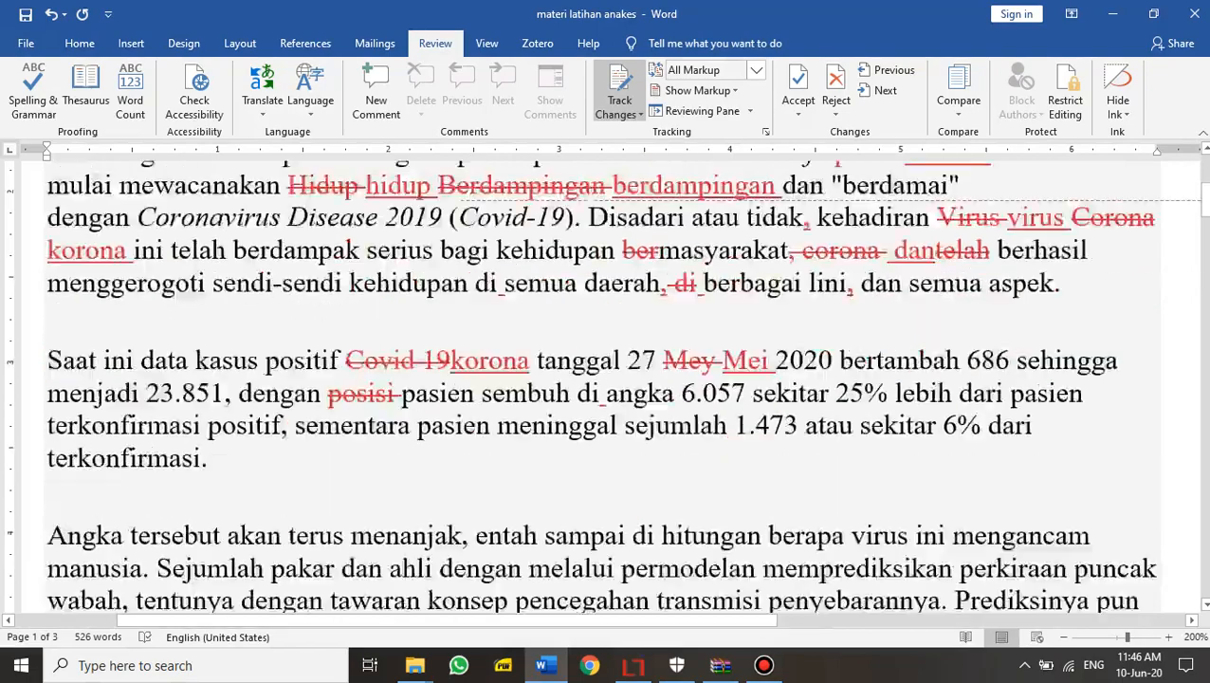
scroll(607, 379, "down", 10)
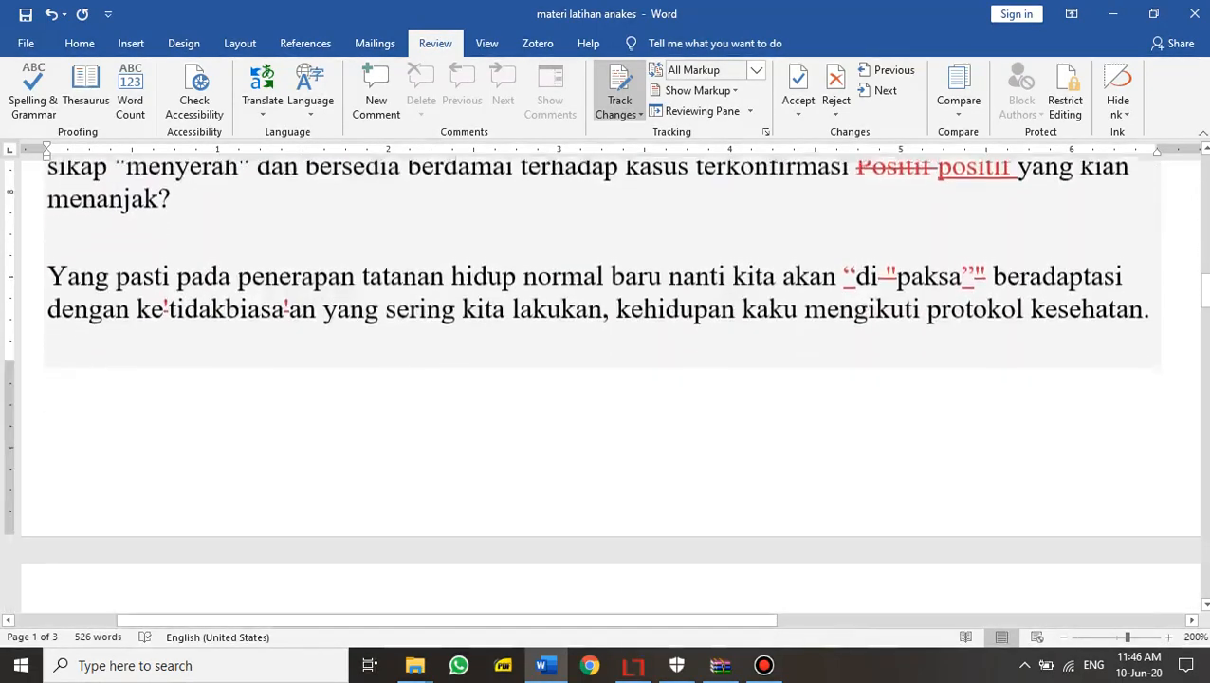
scroll(607, 380, "down", 5)
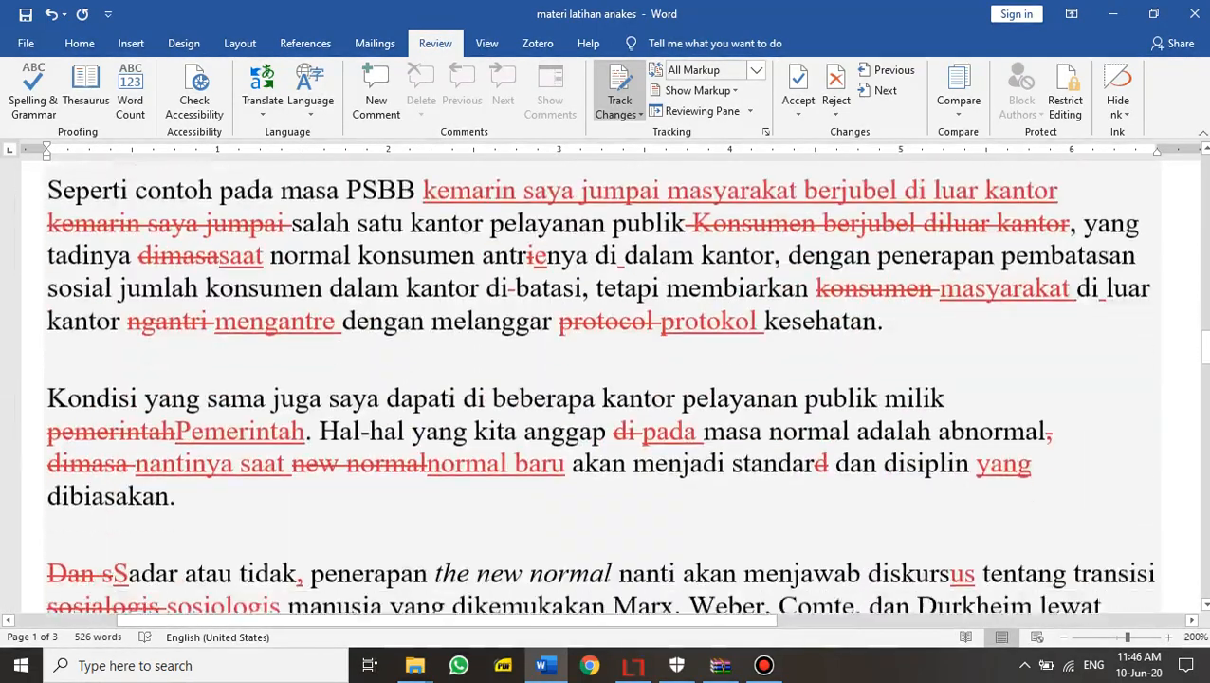
scroll(607, 379, "up", 1)
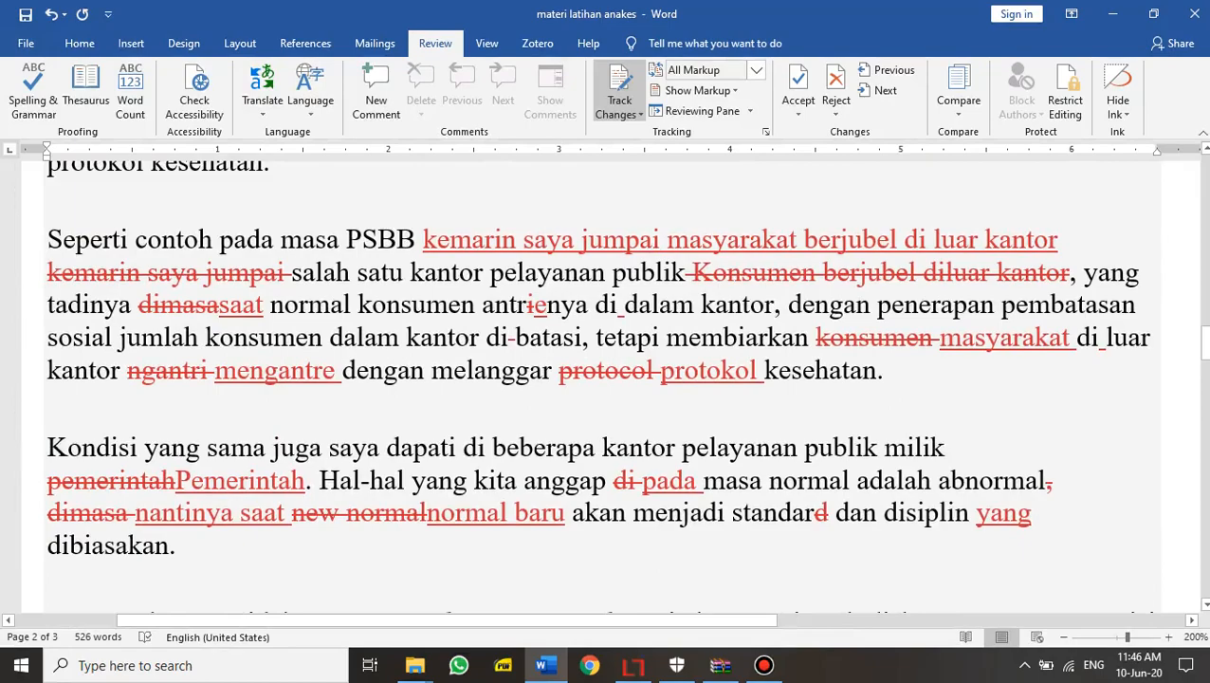
double_click(554, 238)
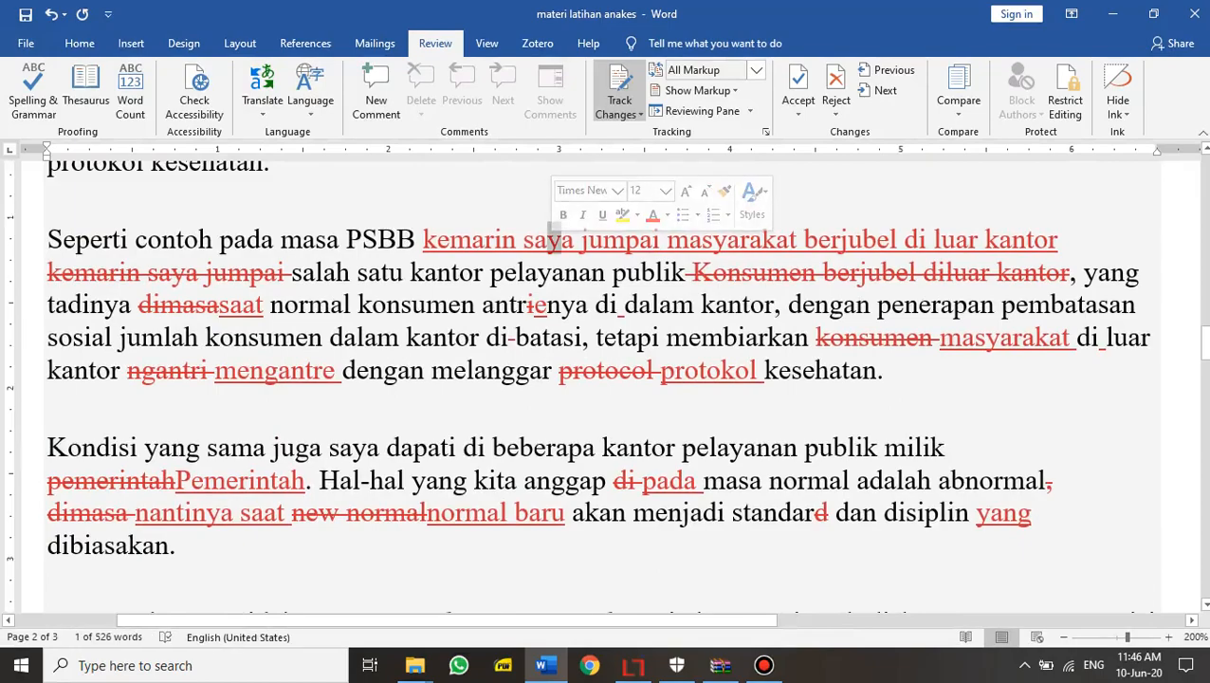
left_click(490, 272)
scroll(607, 379, "down", 5)
scroll(607, 379, "up", 5)
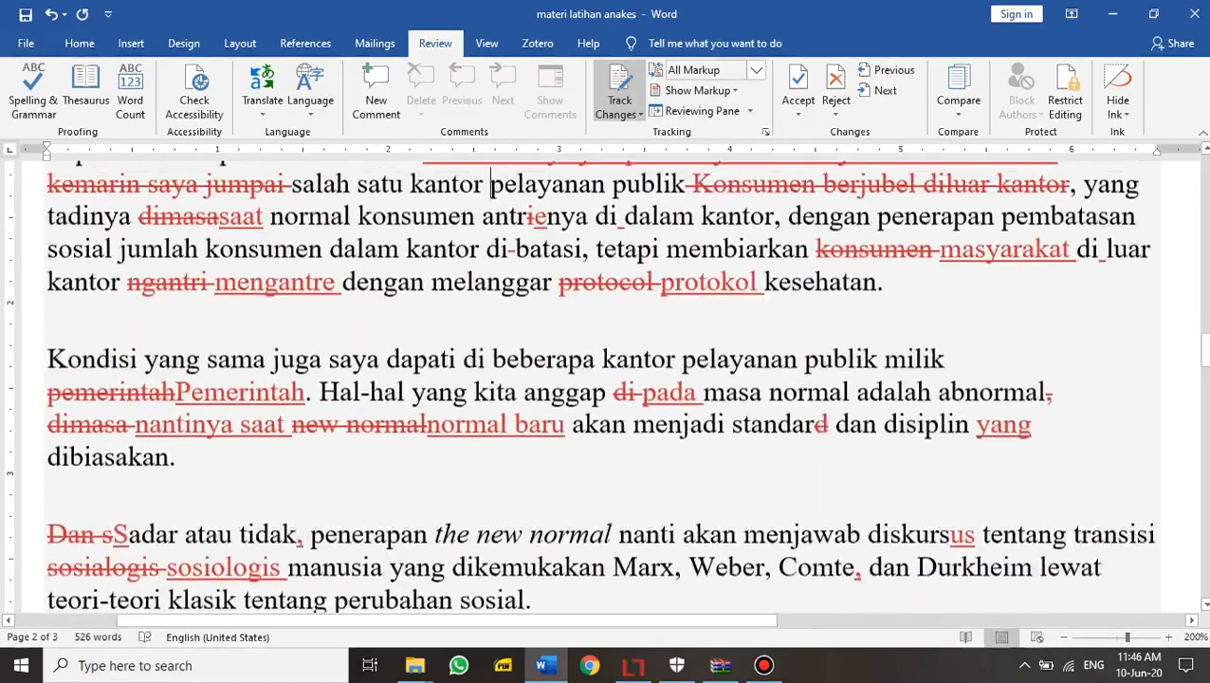
Examine the tracked corrections in the "Sistem kekerabatan" paragraph, especially "jangan" replaced by "tidak" before "berjabat tangan"
scroll(606, 379, "down", 6)
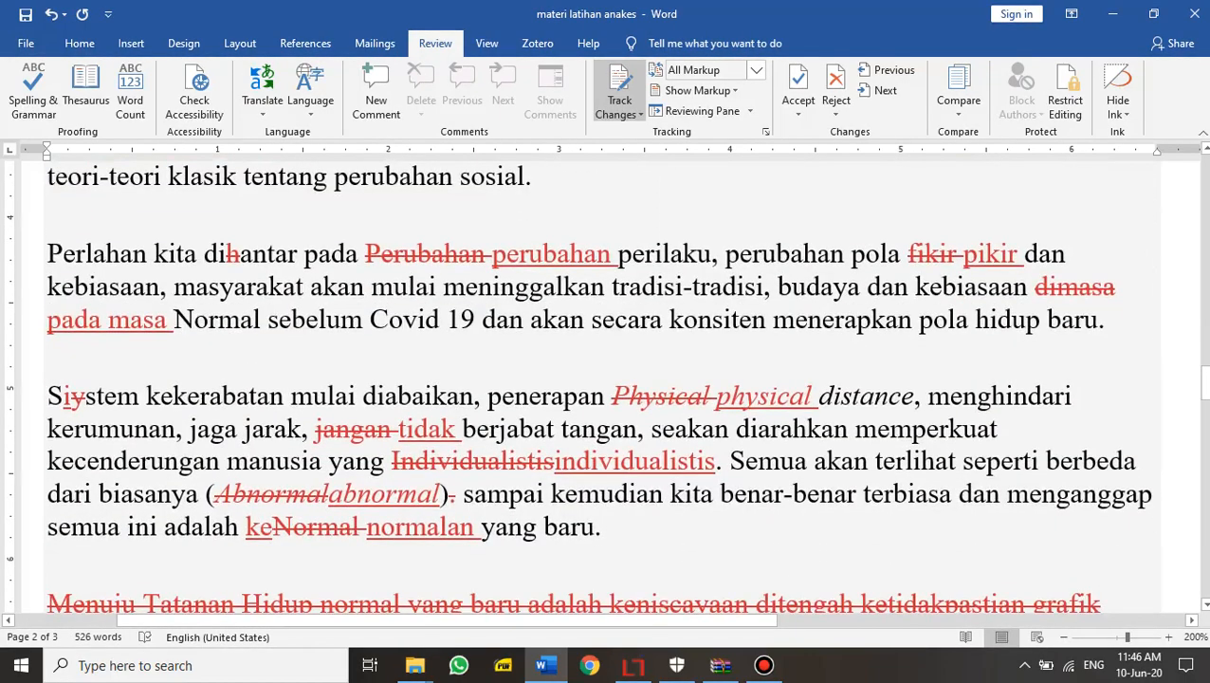
scroll(607, 379, "down", 2)
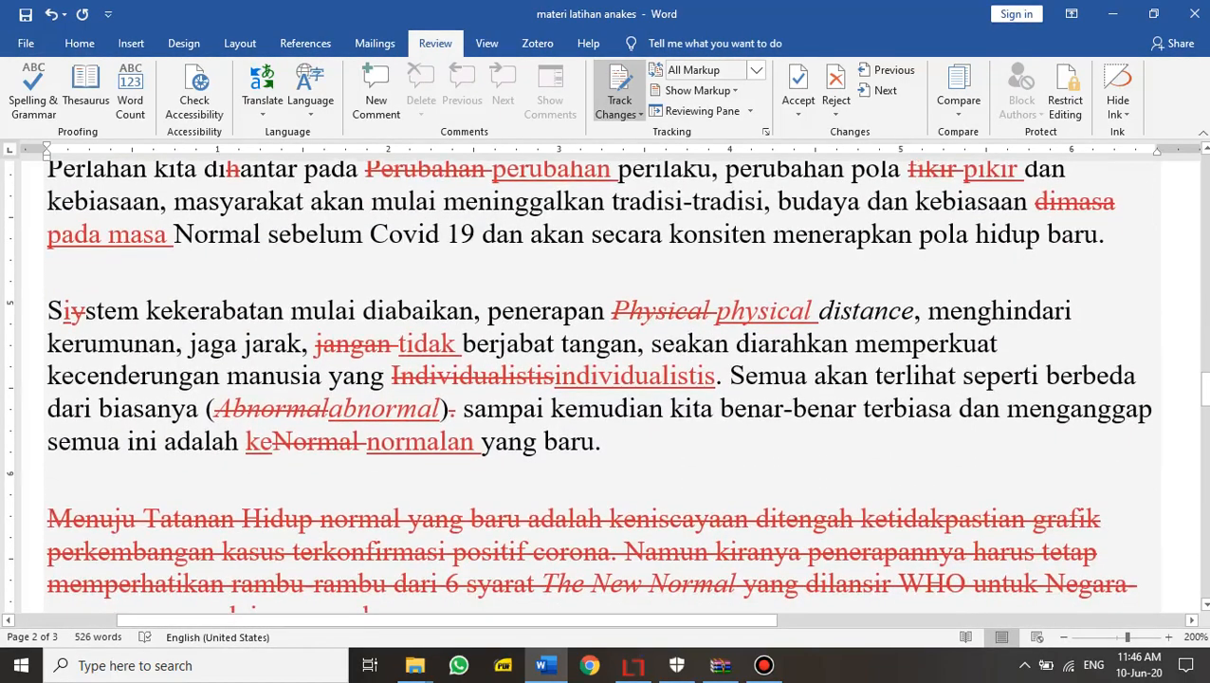
left_click_drag(398, 343, 315, 343)
left_click(497, 343)
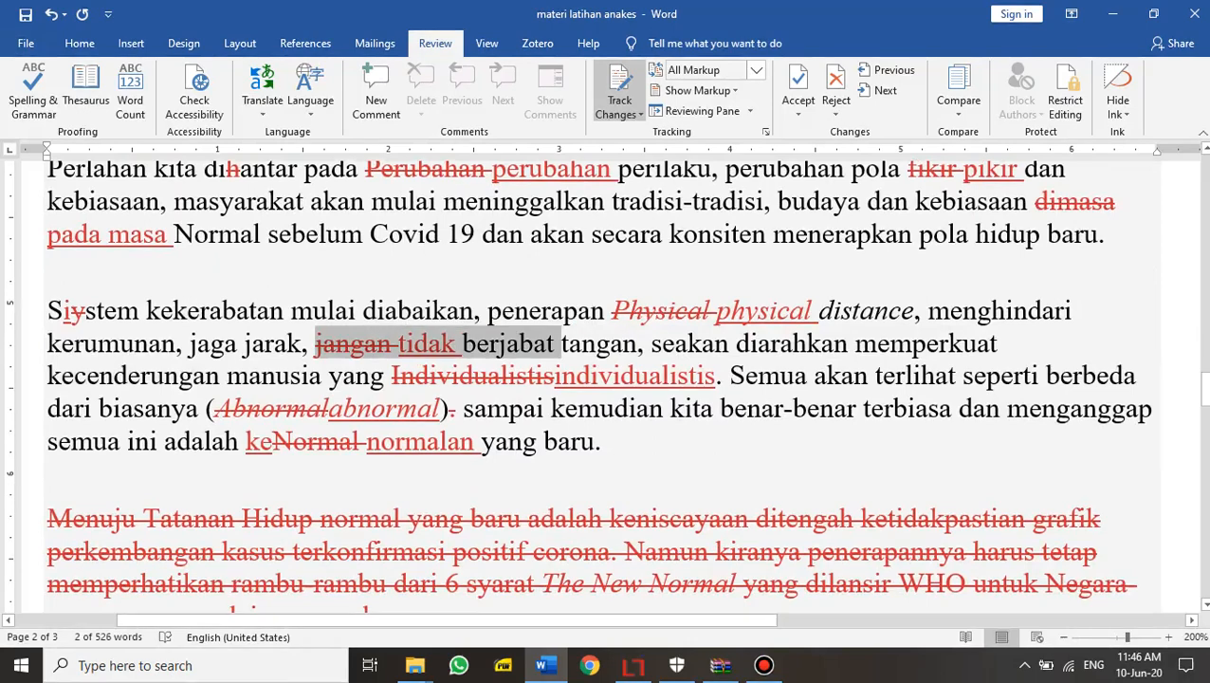
left_click(668, 375)
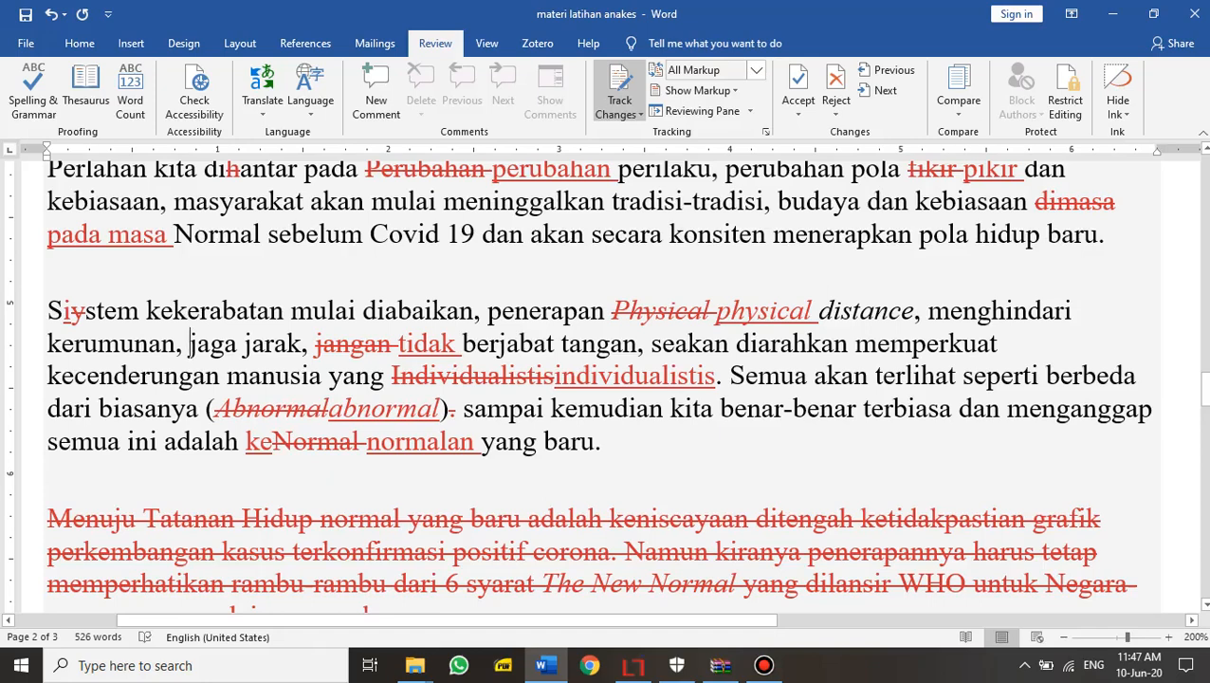
left_click_drag(48, 310, 661, 375)
Start a numbered list below the struck-through source link, with "Ejaan" as its first item
scroll(661, 376, "down", 10)
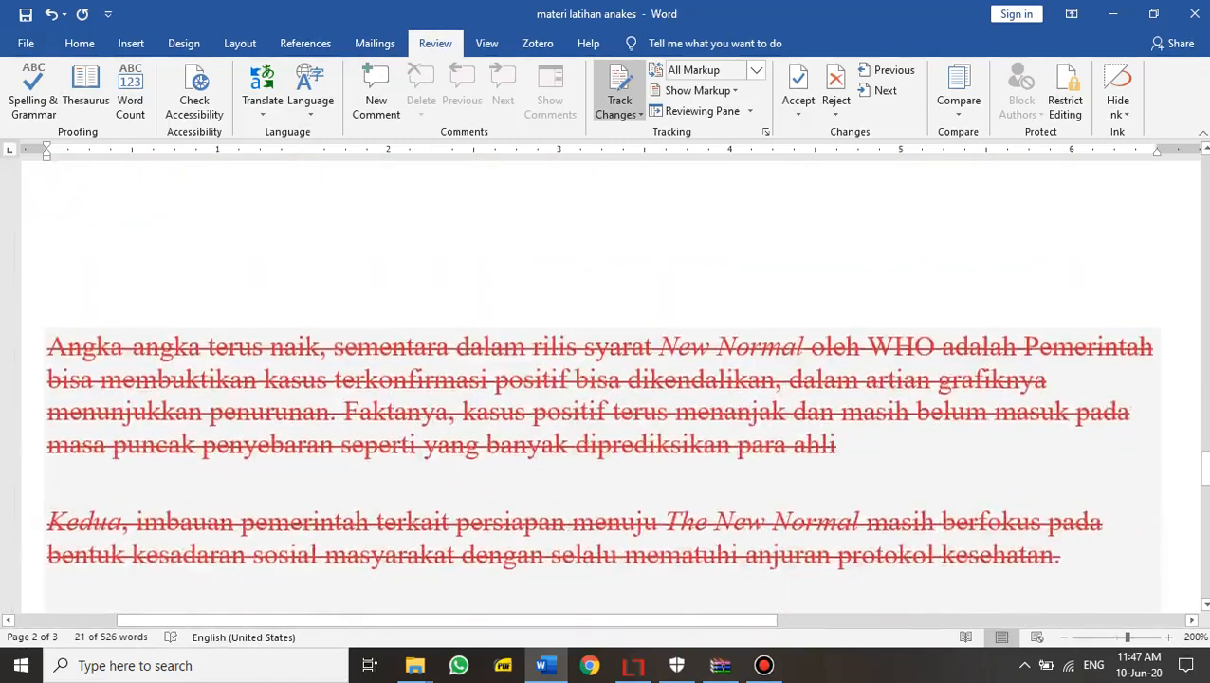
scroll(606, 379, "down", 10)
scroll(607, 379, "up", 4)
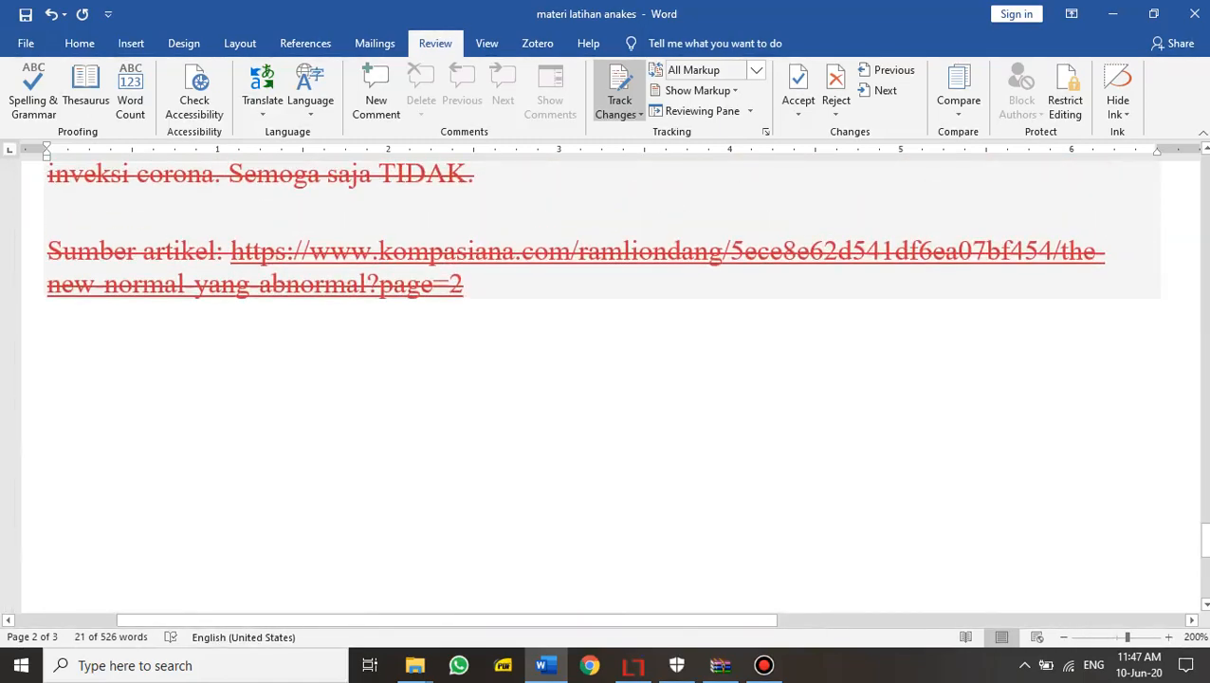
left_click(49, 358)
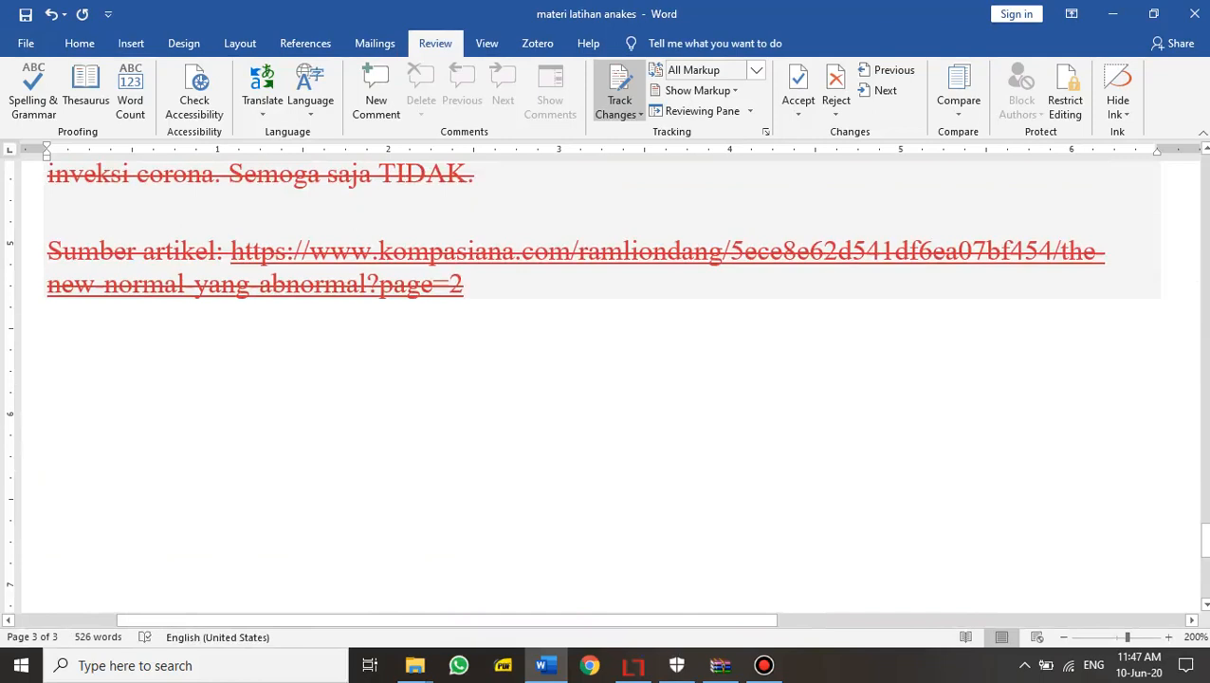
type("1. ei")
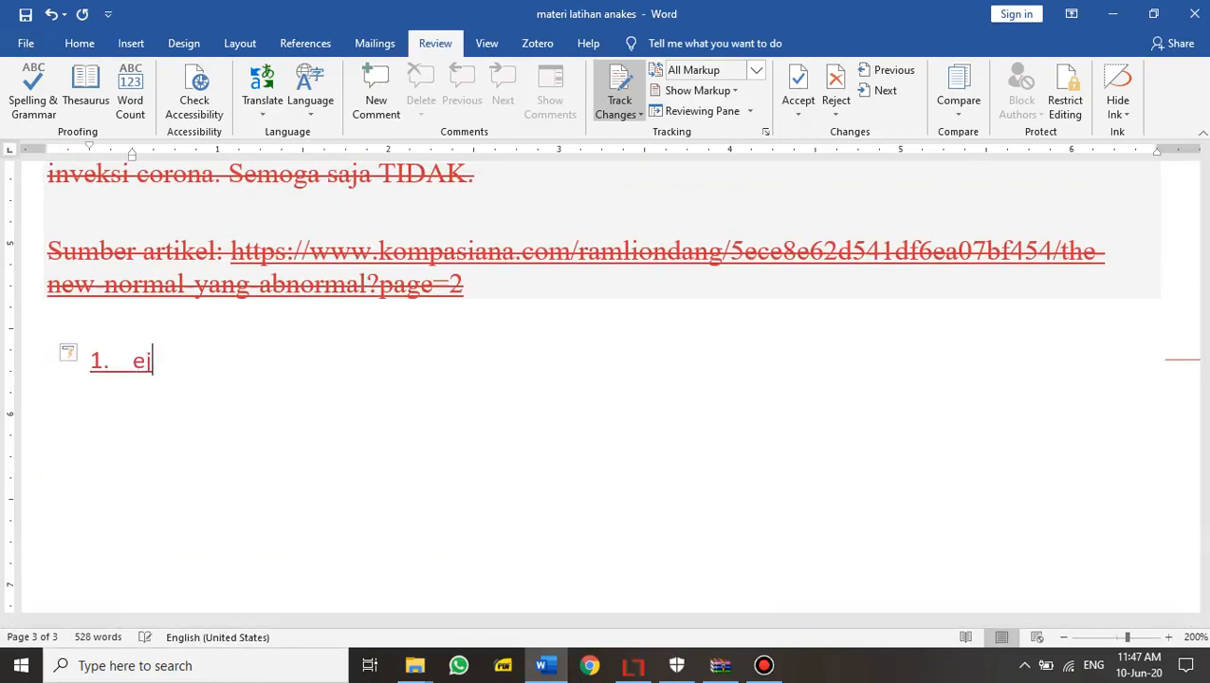
type("aan")
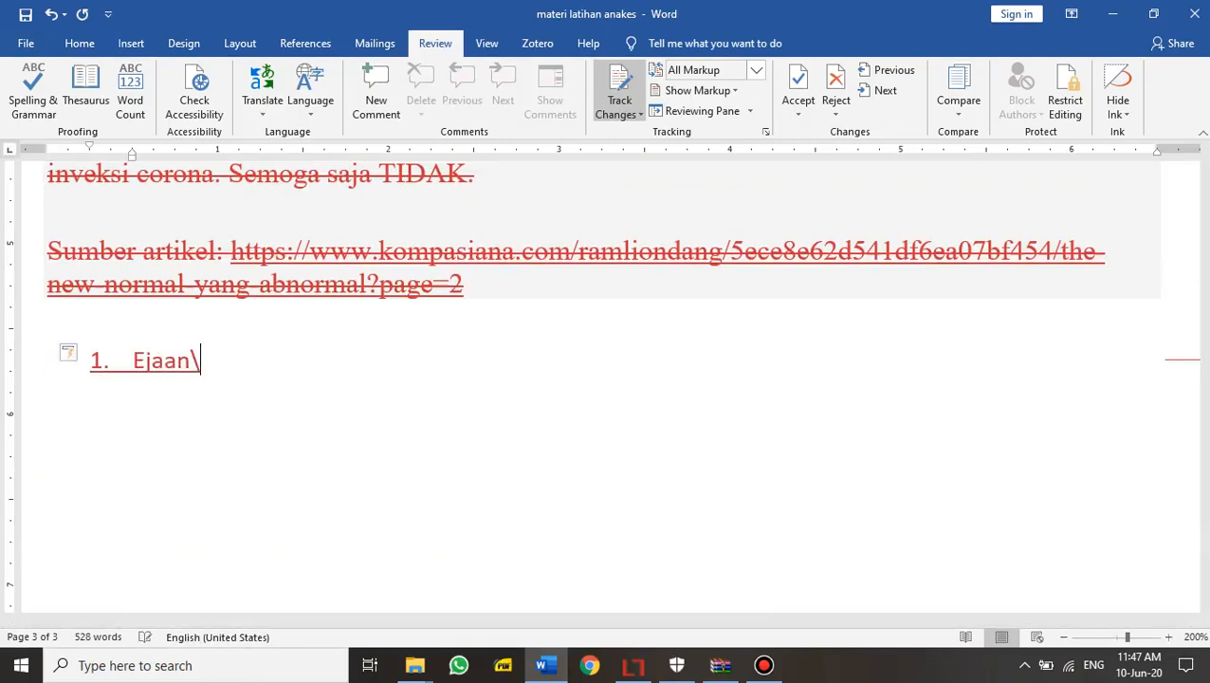
key("Return")
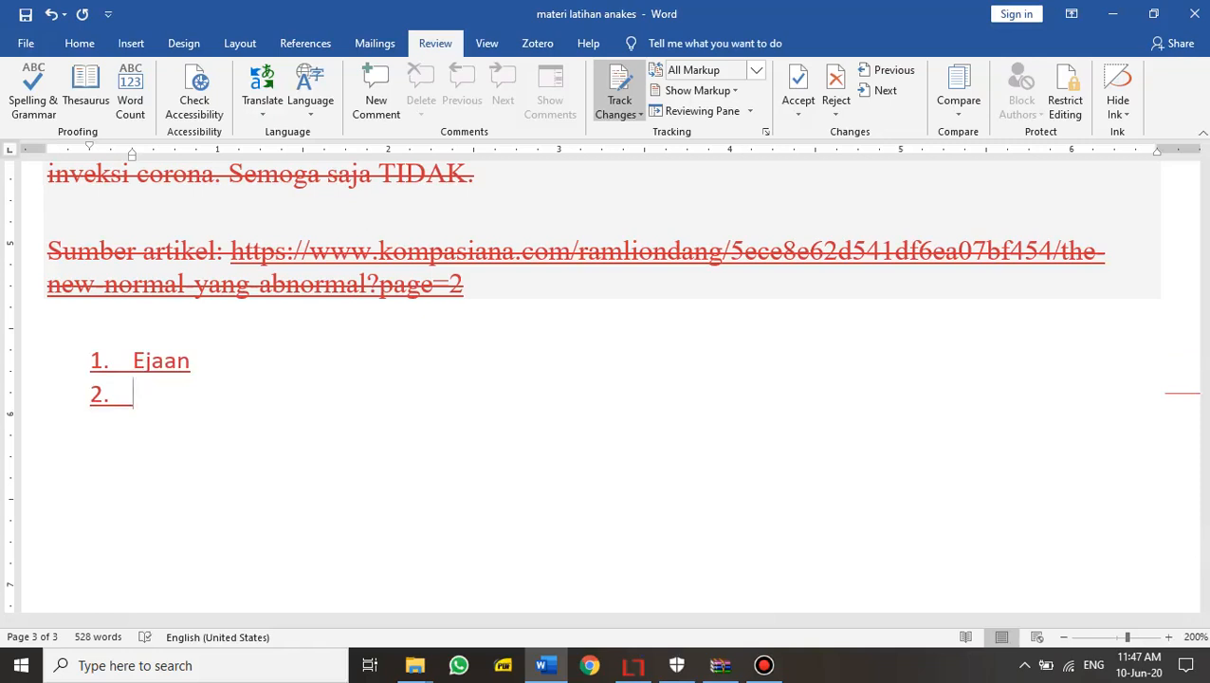
Enter "Neologisme bentuk asing" as the second list item
type("p")
key("BackSpace")
type("neolo")
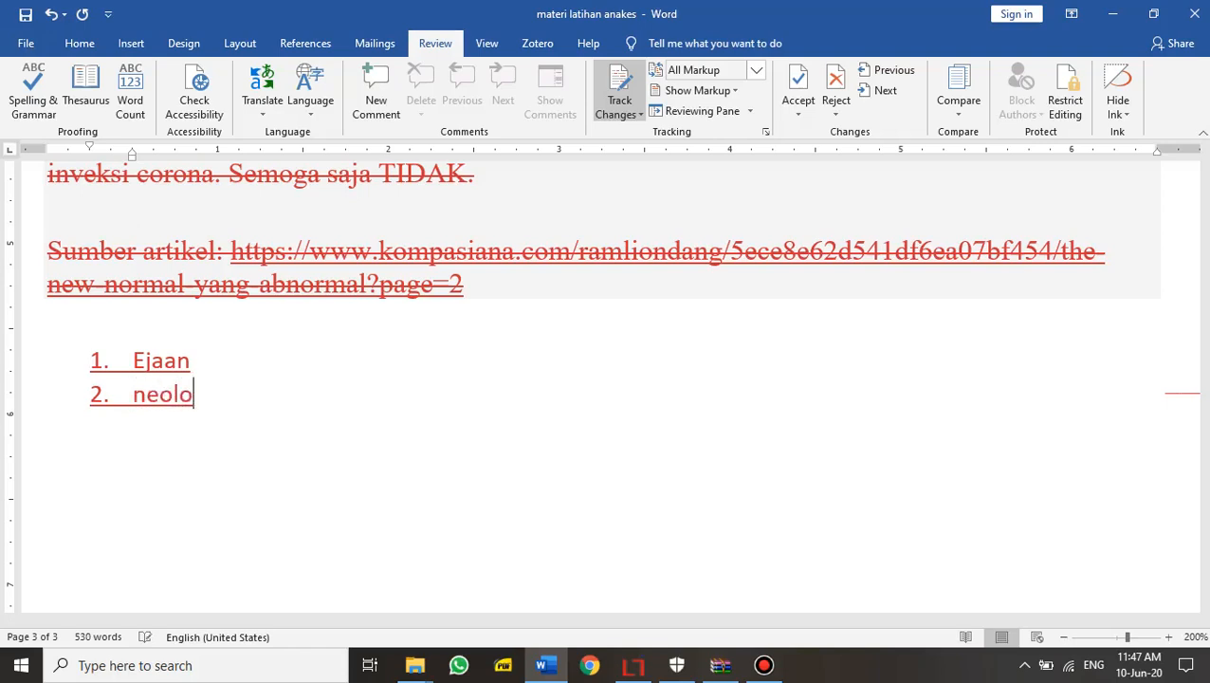
type("gis")
key("BackSpace")
type("me ")
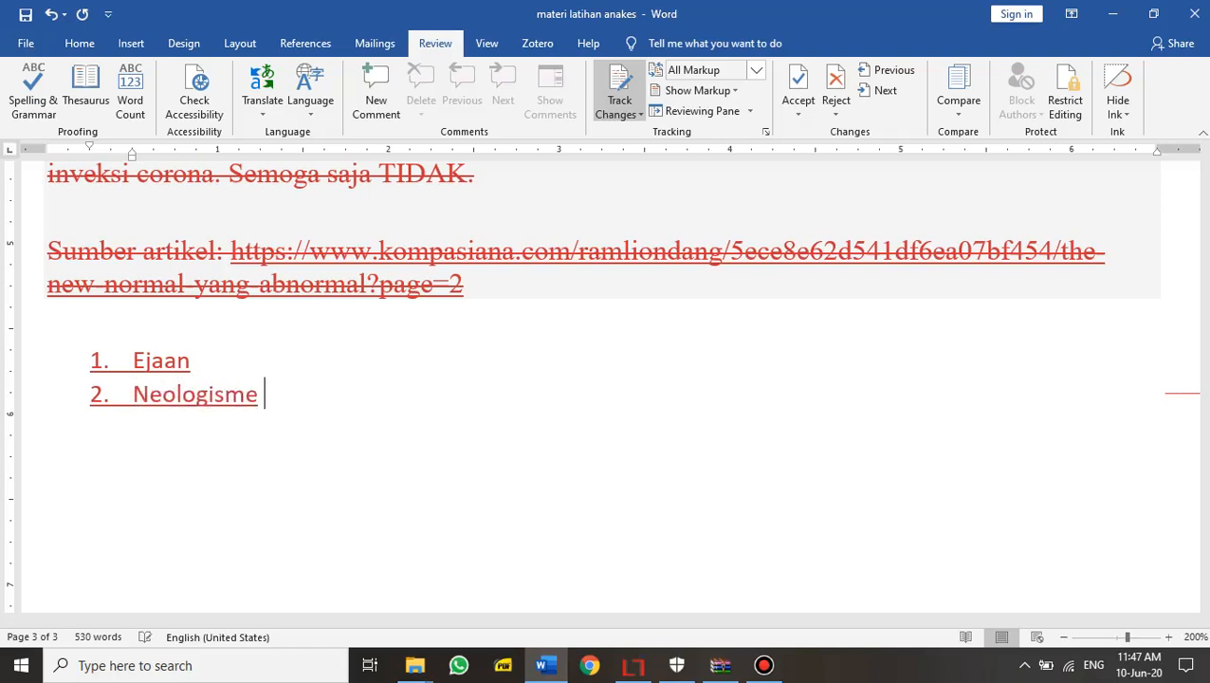
type("bentuk")
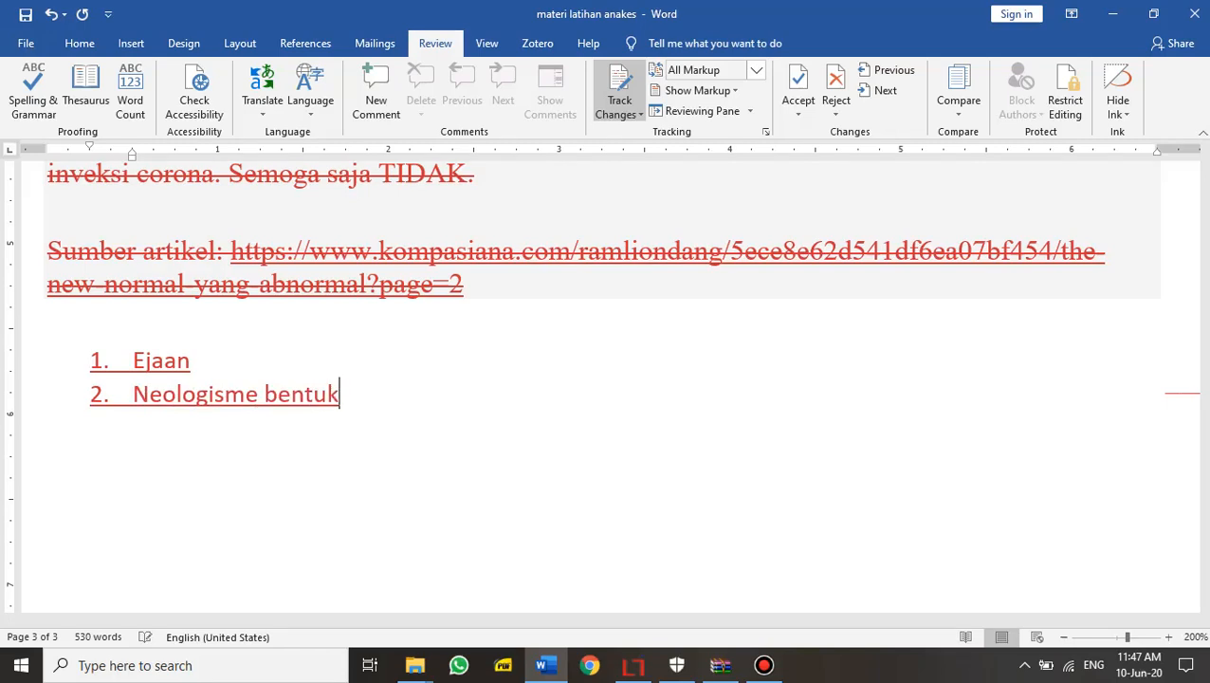
type(" asing")
Insert "dari" before "bentuk asing" in the second item and start a third list item
key("Left")
key("Left")
key("Left")
key("Left")
key("Left")
key("Left")
key("Left")
key("Left")
key("Left")
key("Left")
key("Left")
key("Left")
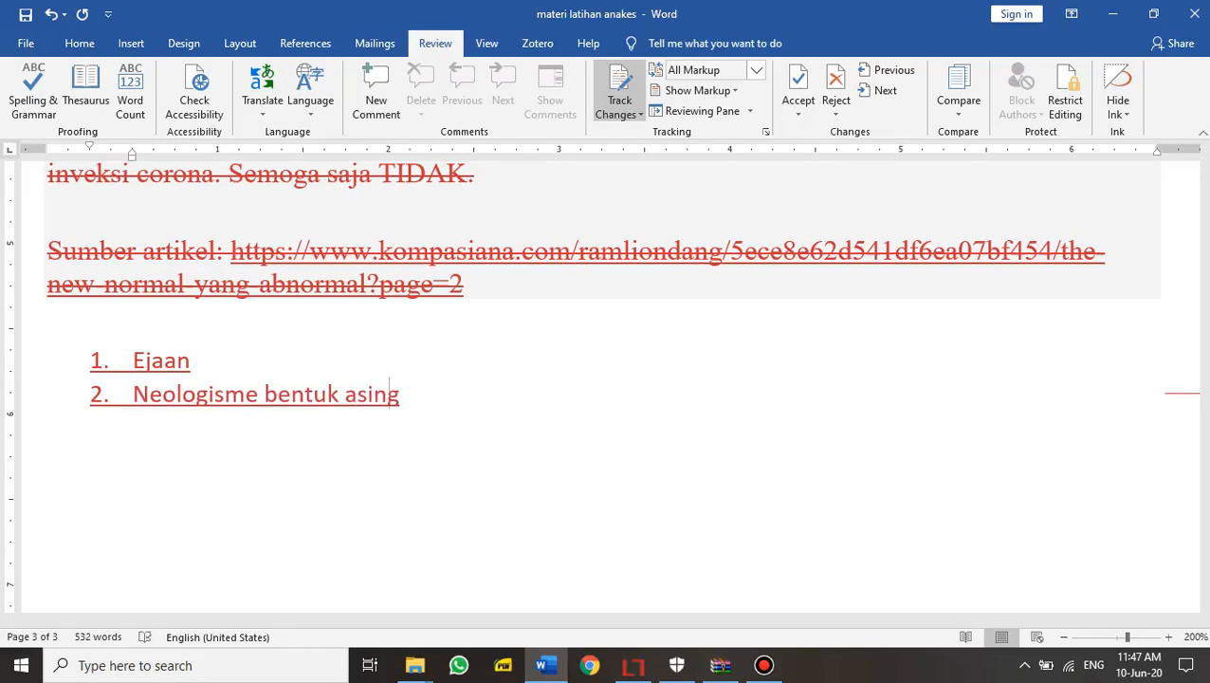
type("dari")
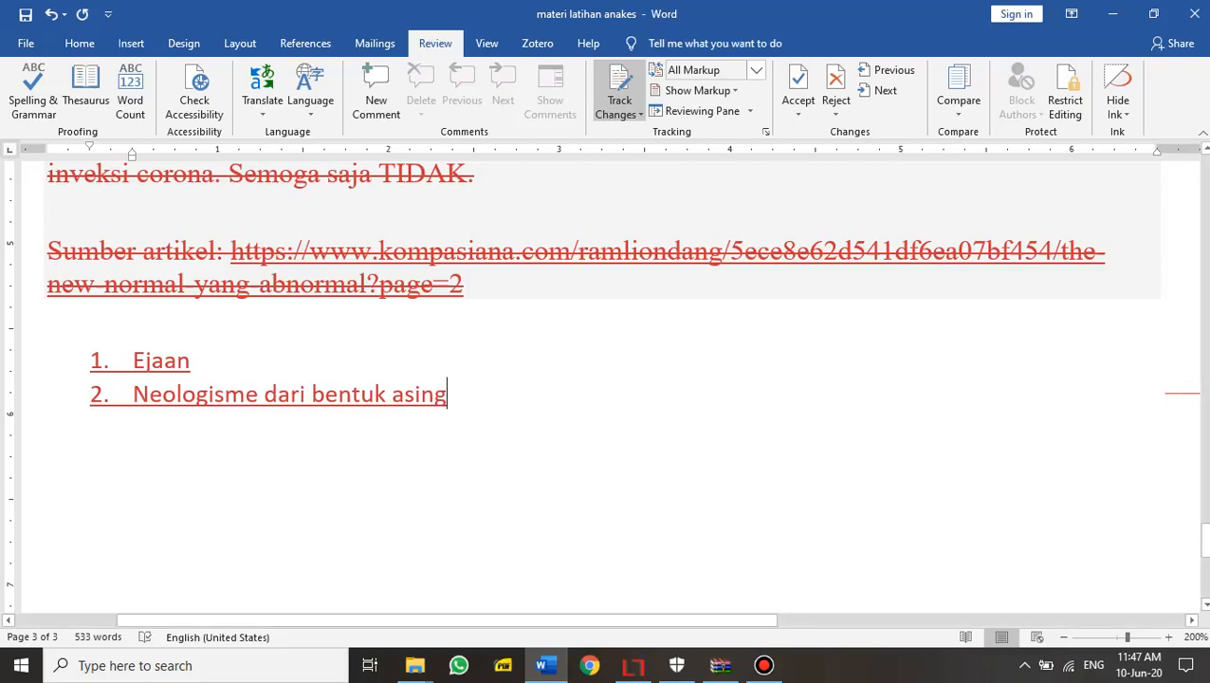
key("Return")
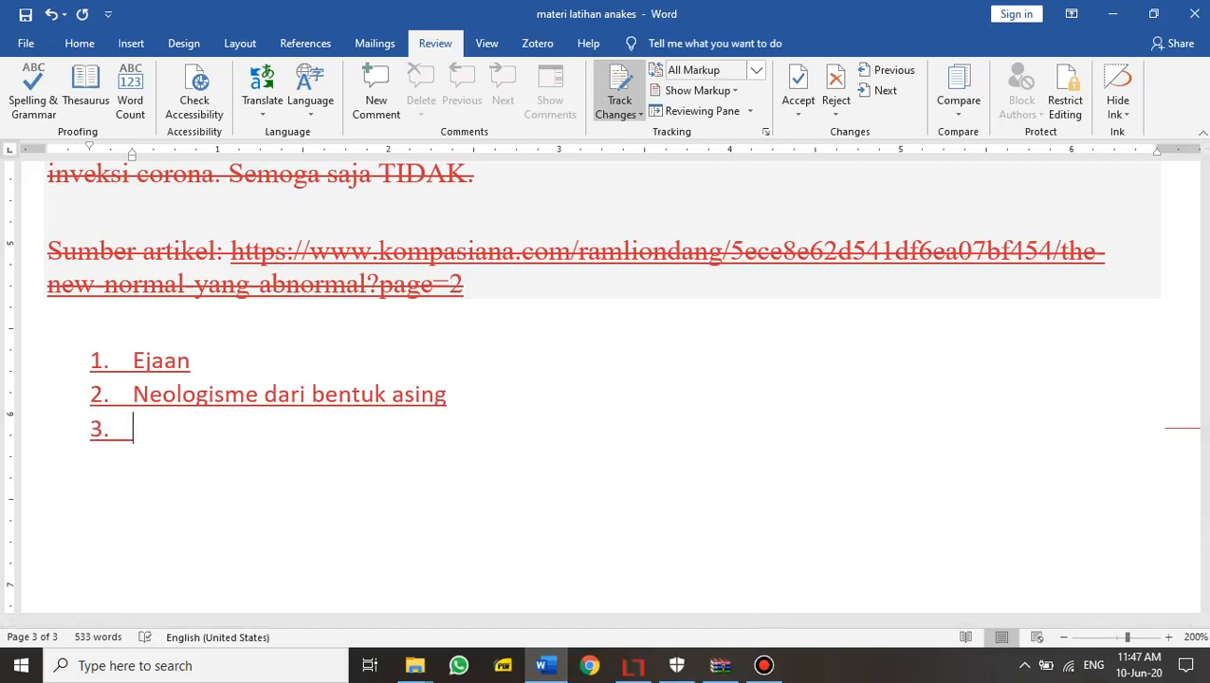
Enter "Penggunaan preposisi di" as the third list item
type("pengguna")
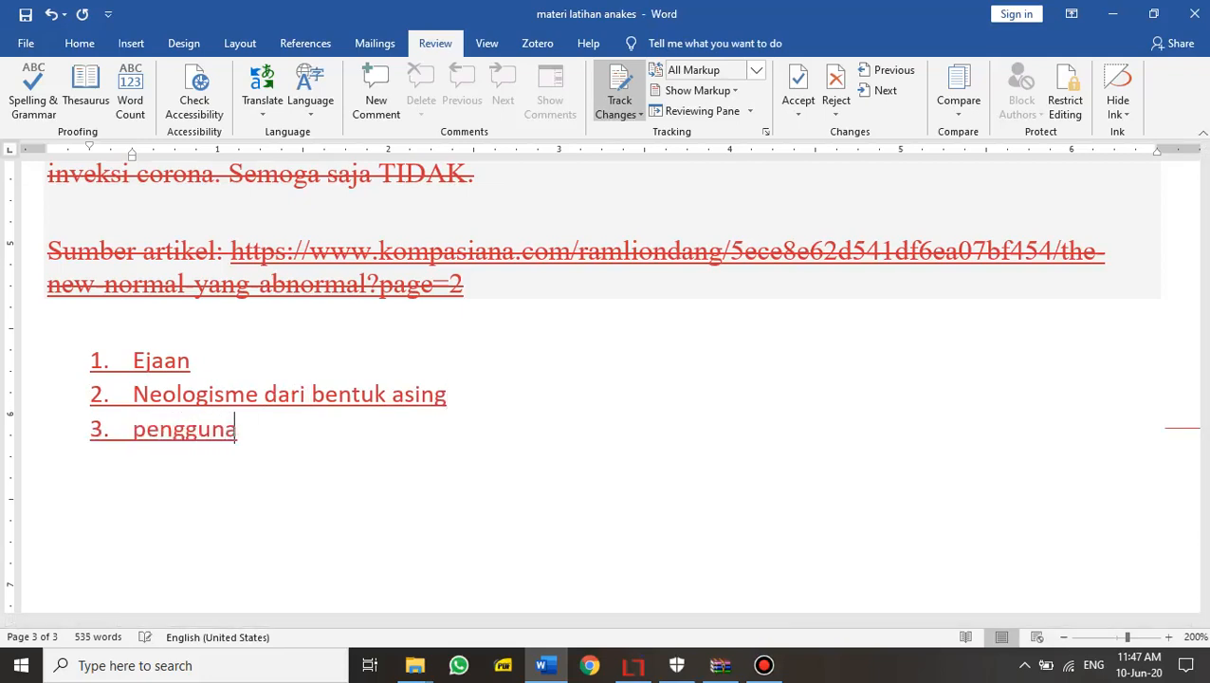
type("an pr")
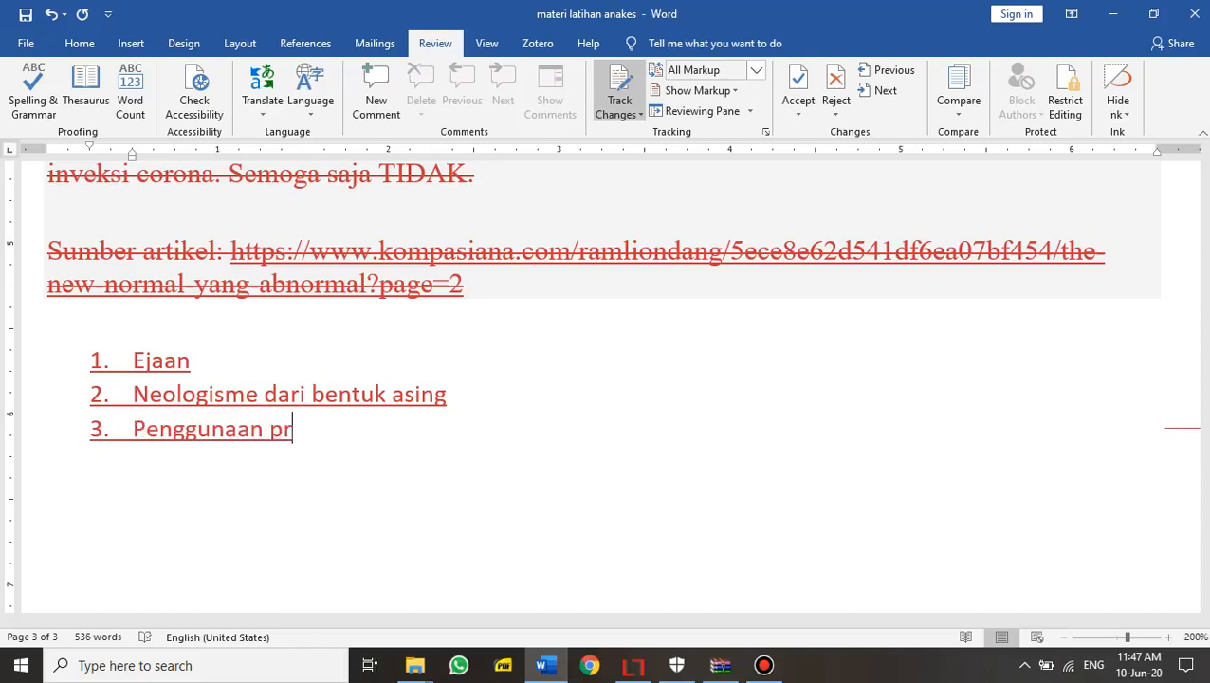
type("eposisi ")
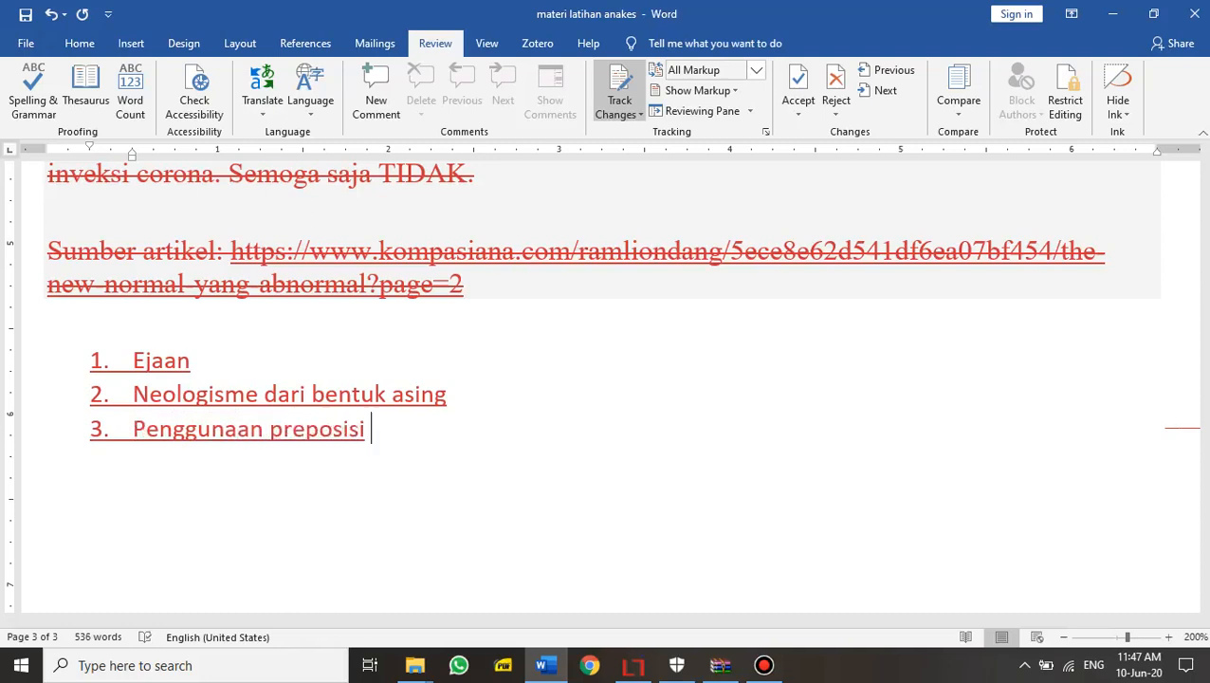
type("\"")
key("BackSpace")
type("di")
Italicize the word "di" in the third item and start a fourth list item
key("shift+Left")
key("shift+Left")
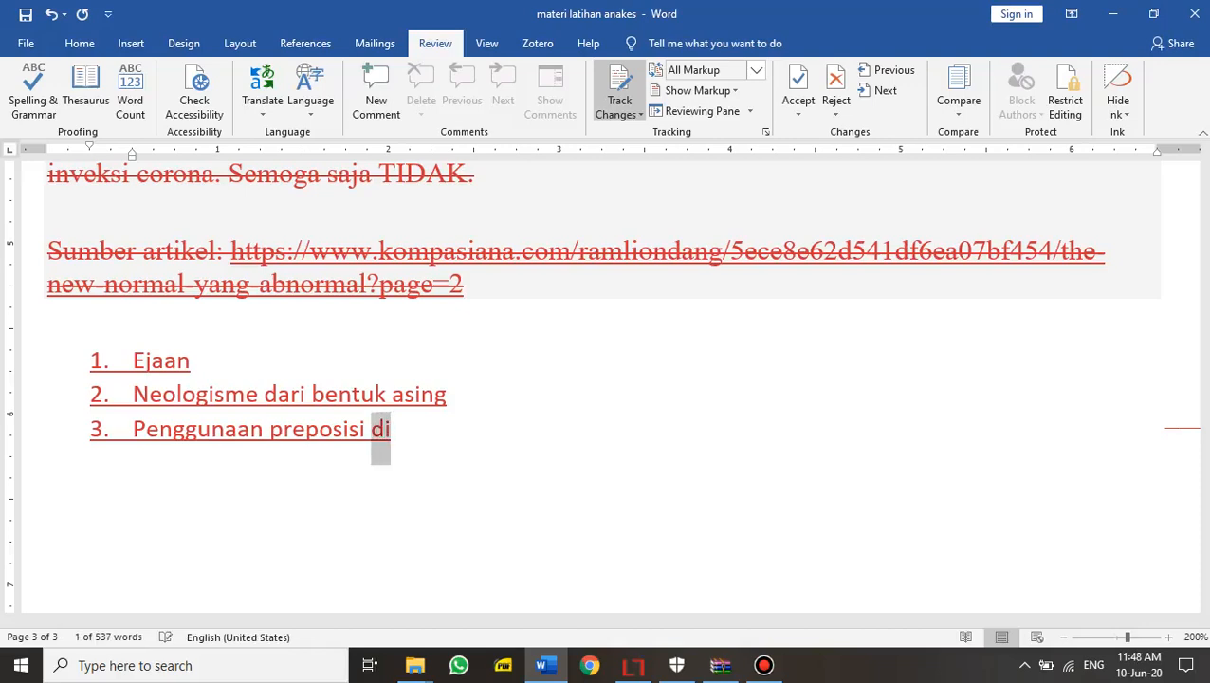
type("i")
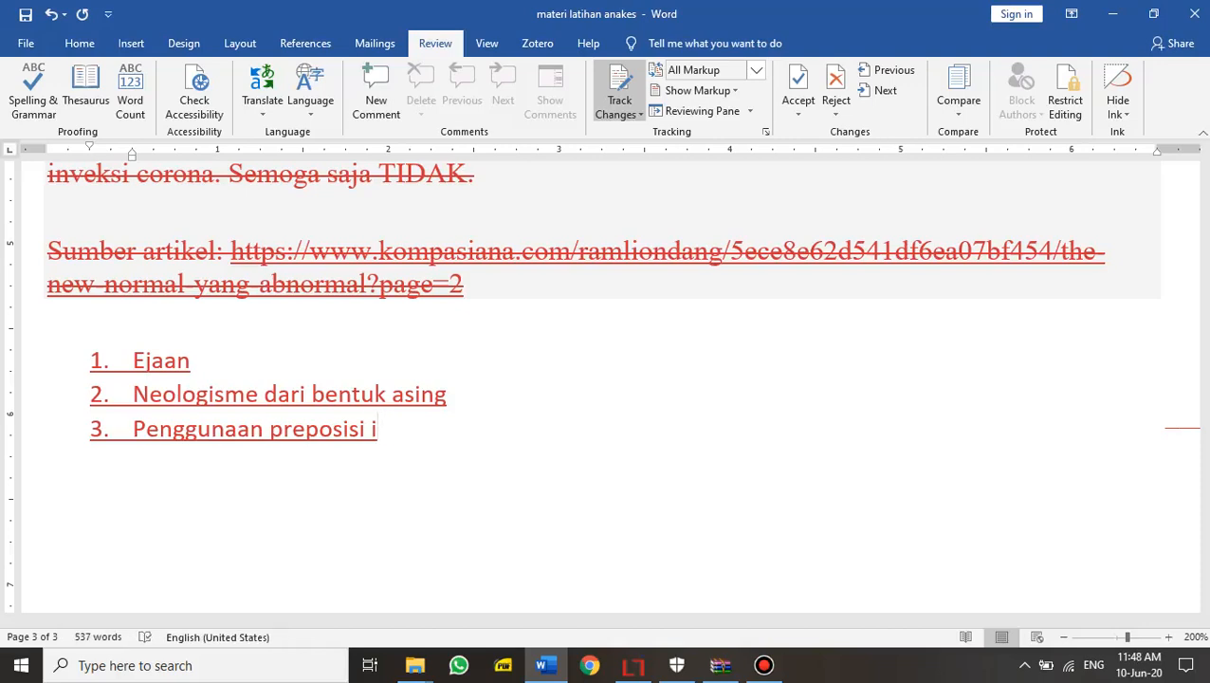
key("ctrl+z")
key("ctrl+i")
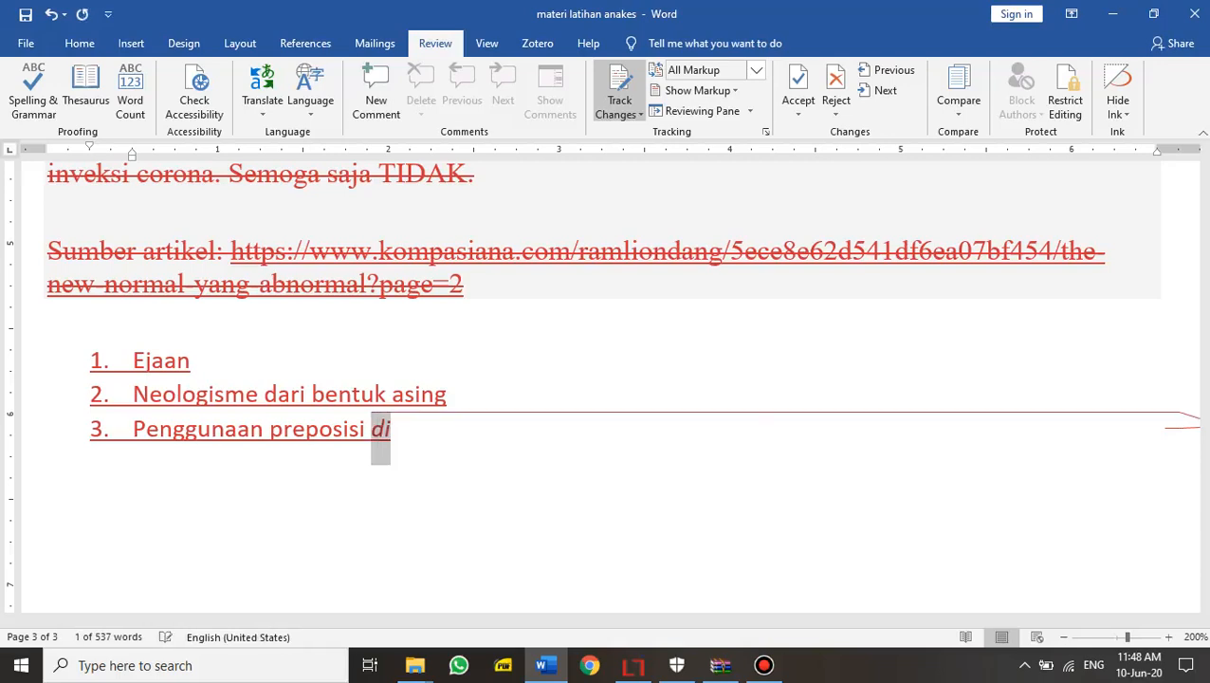
key("Right")
key("Return")
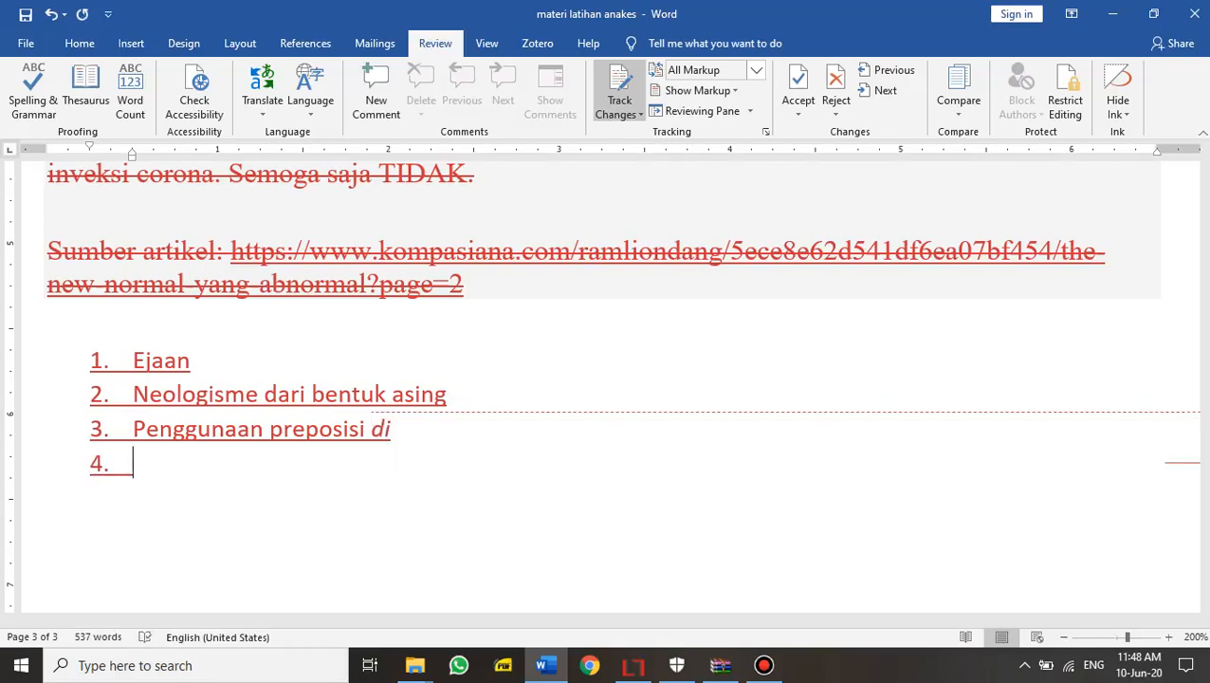
Enter "Pararelisme" in upright text as the fourth item and start a fifth list item
key("ctrl+i")
key("ctrl+i")
type("pa")
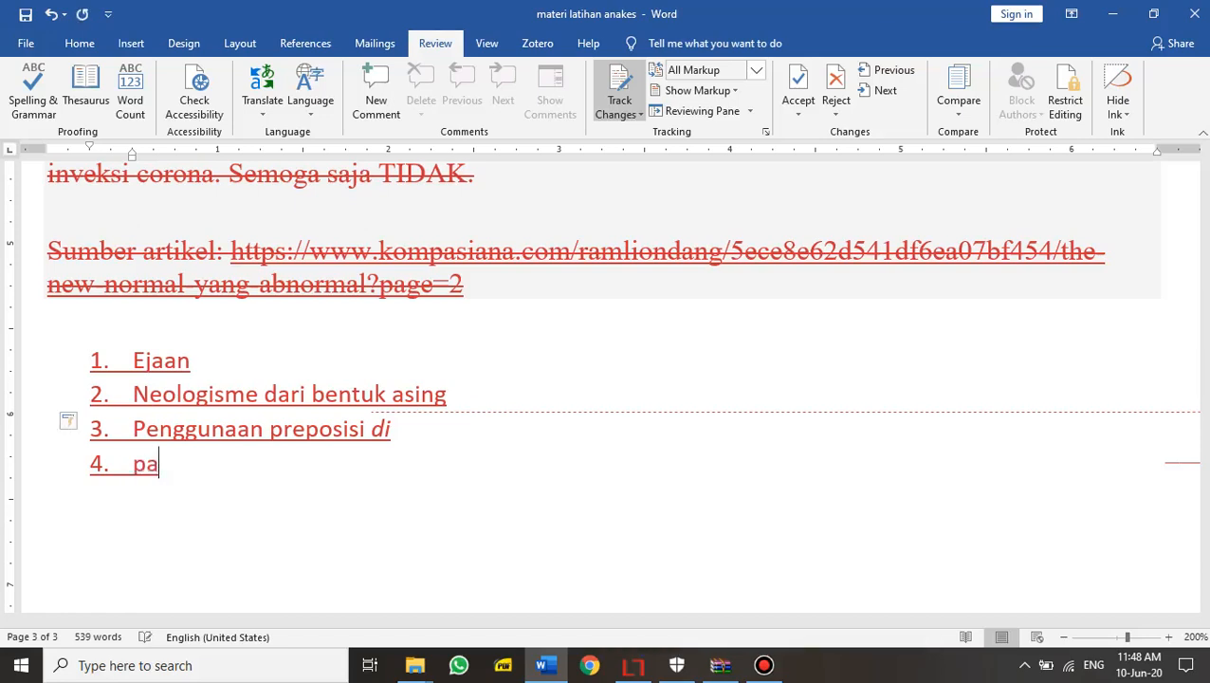
type("ralelism")
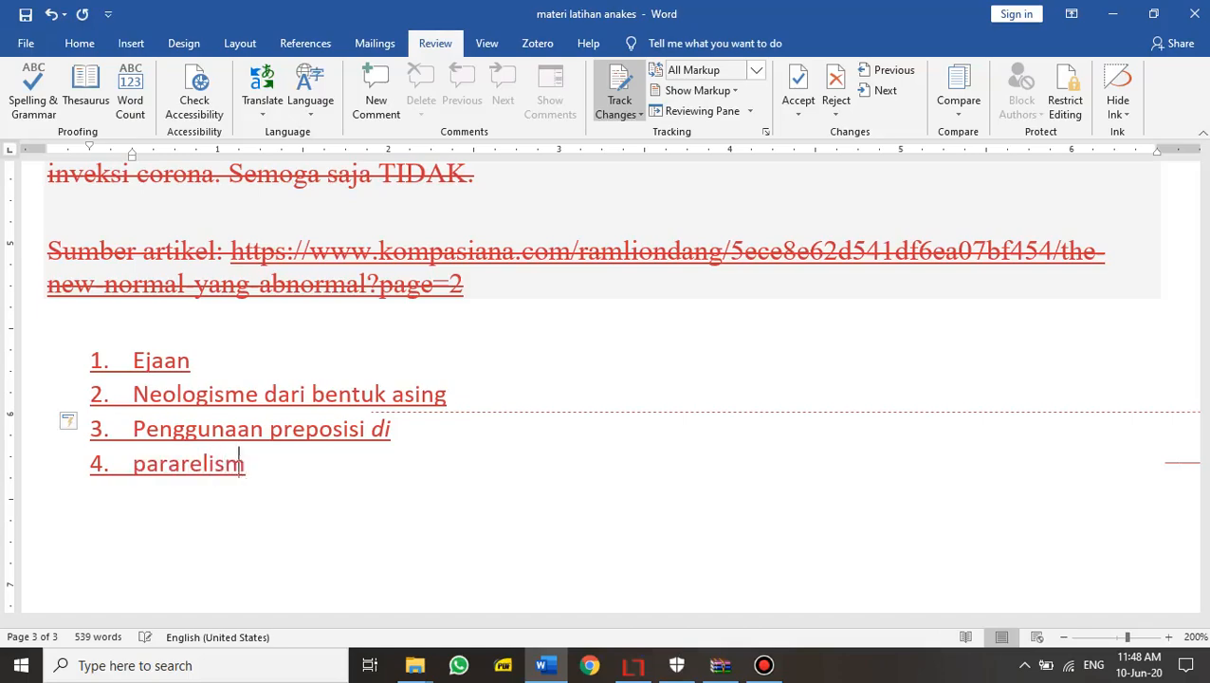
type("e")
key("Return")
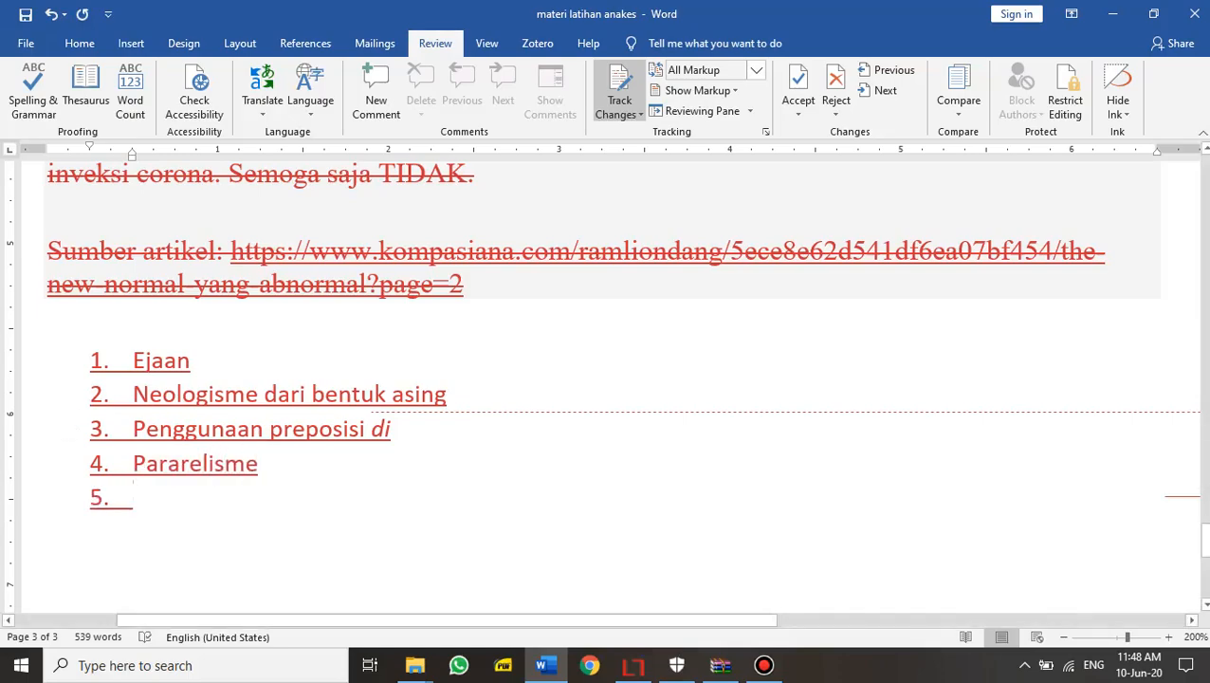
Examine the tracked corrections from the "Sistem kekerabatan" paragraph back to "Kita akan terbiasa" for further editing aspects to list
scroll(603, 379, "up", 10)
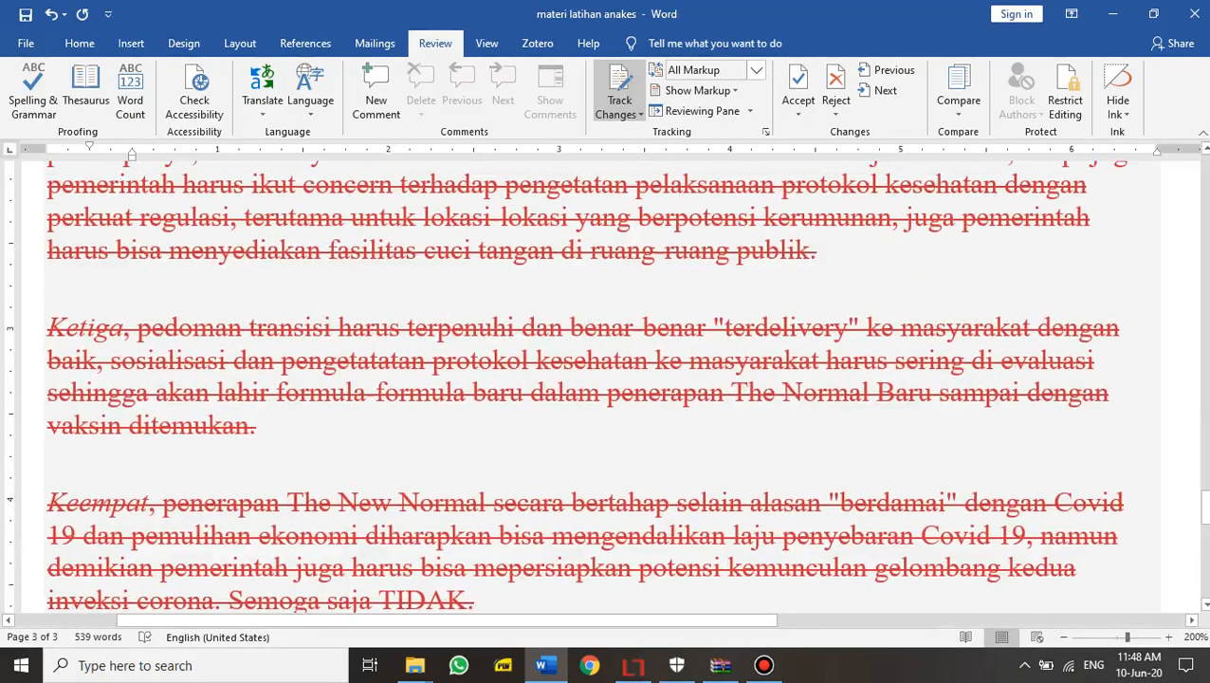
scroll(603, 379, "up", 15)
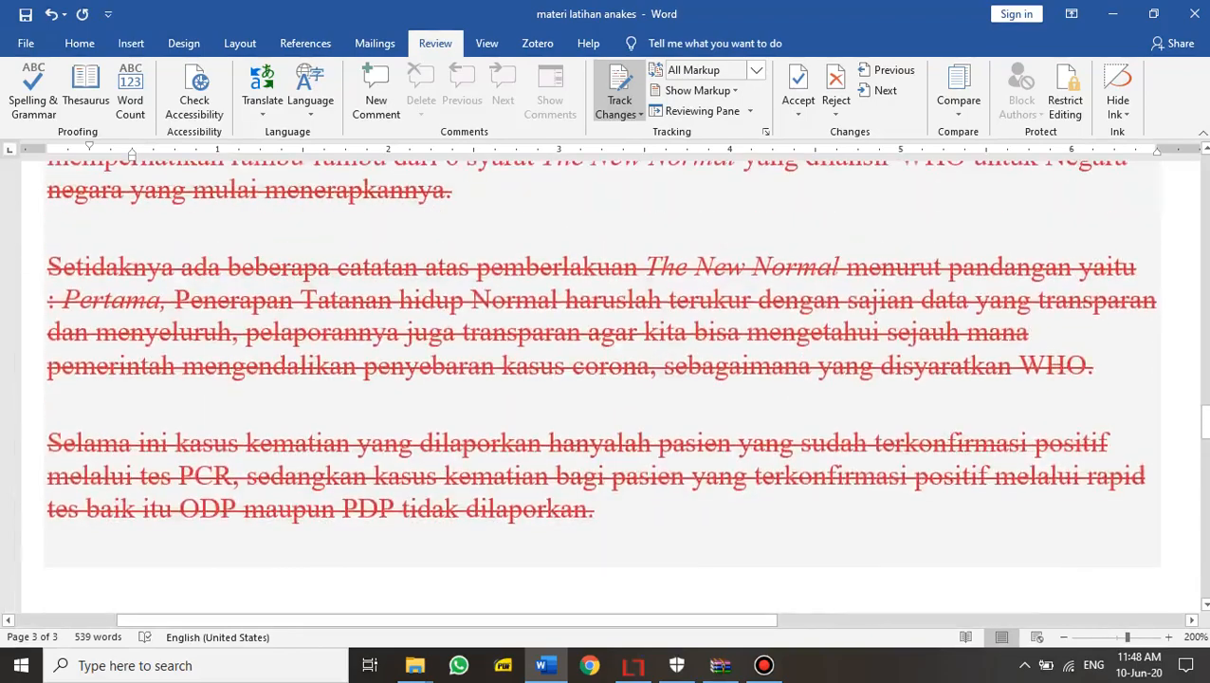
scroll(603, 379, "up", 10)
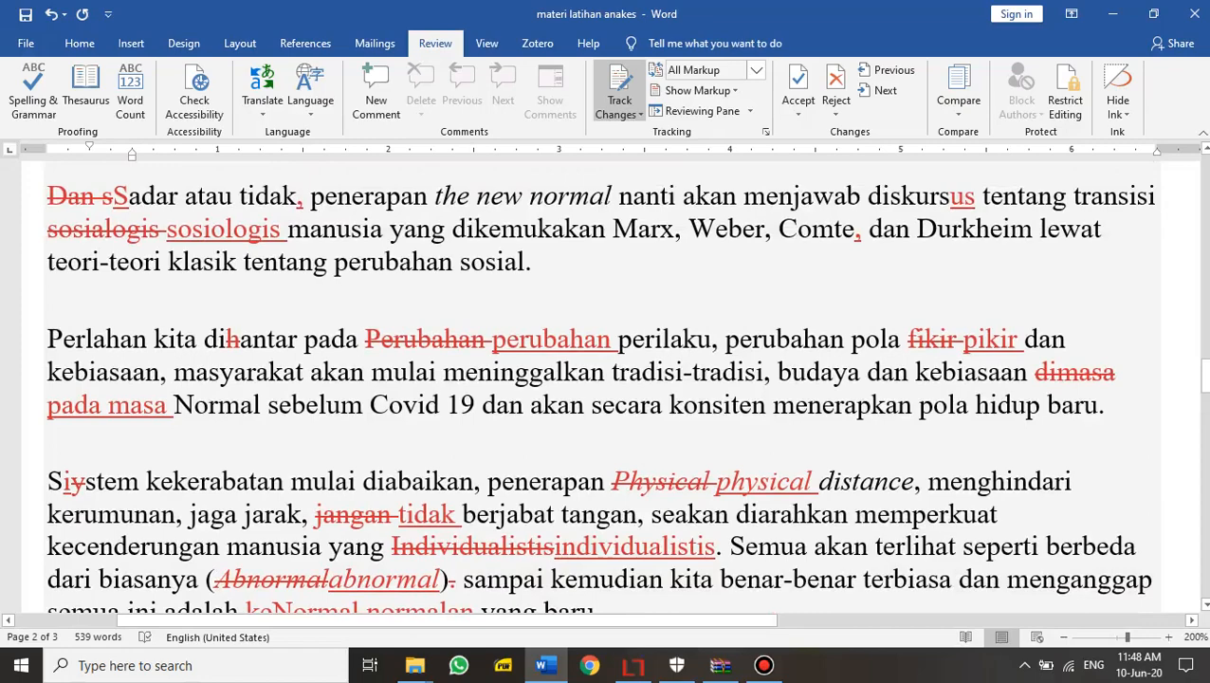
scroll(603, 379, "up", 8)
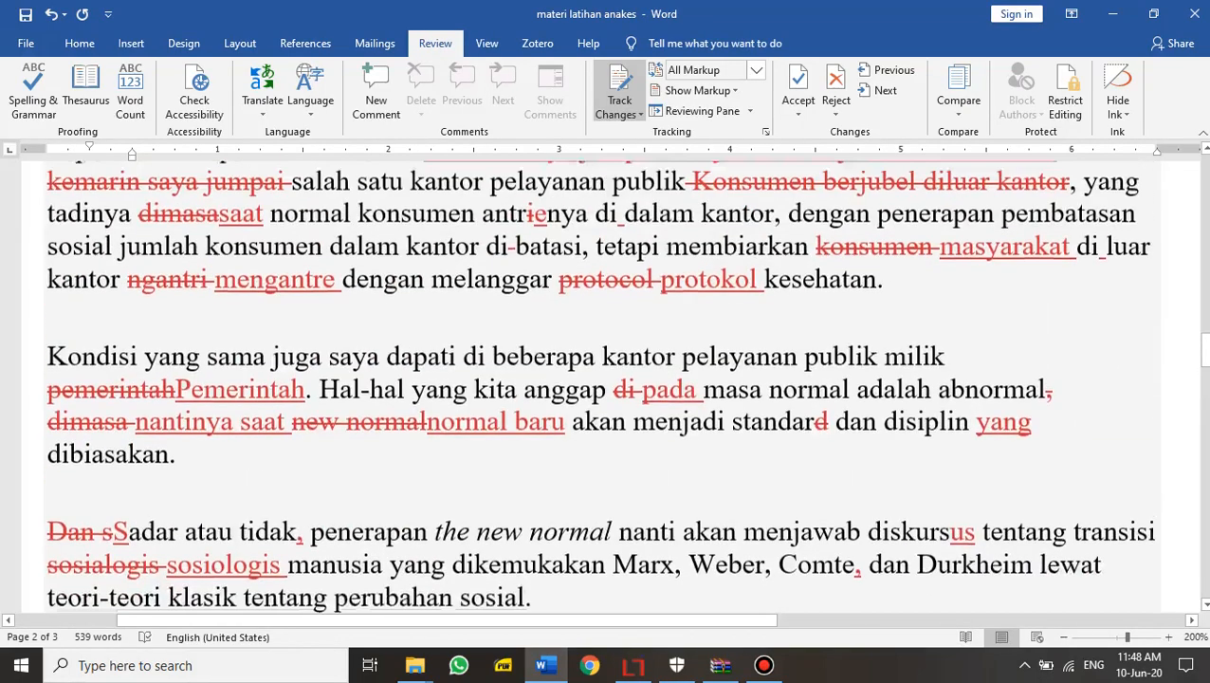
scroll(603, 379, "up", 2)
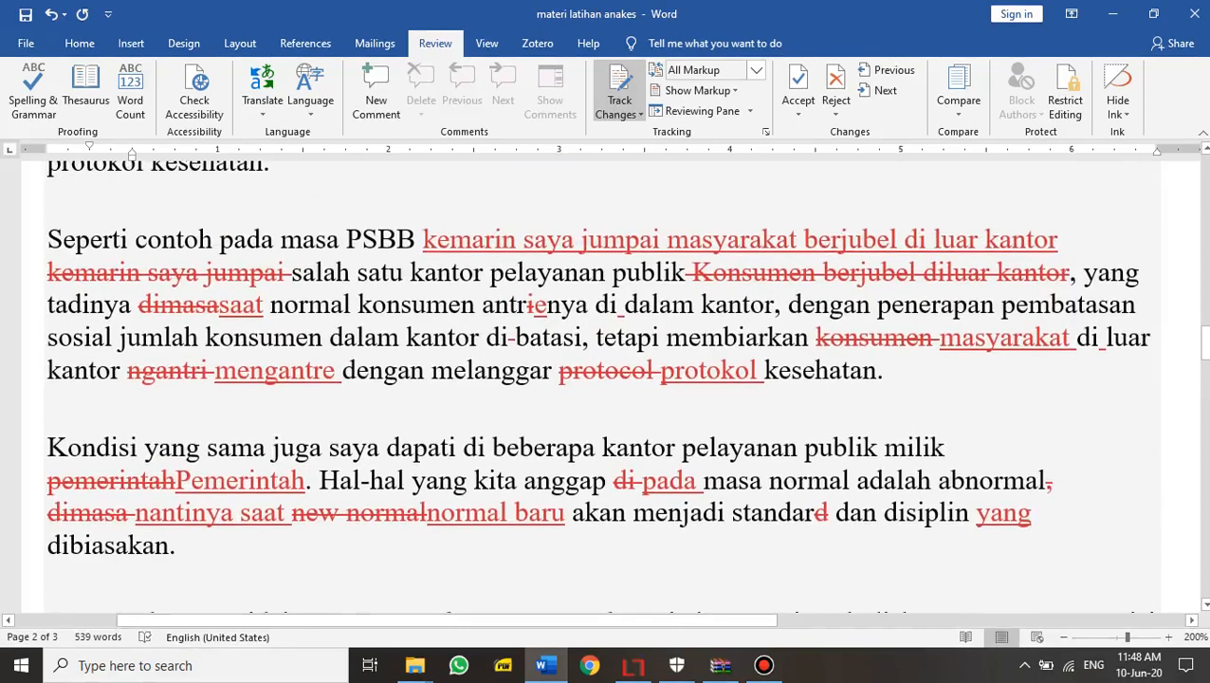
scroll(603, 379, "up", 8)
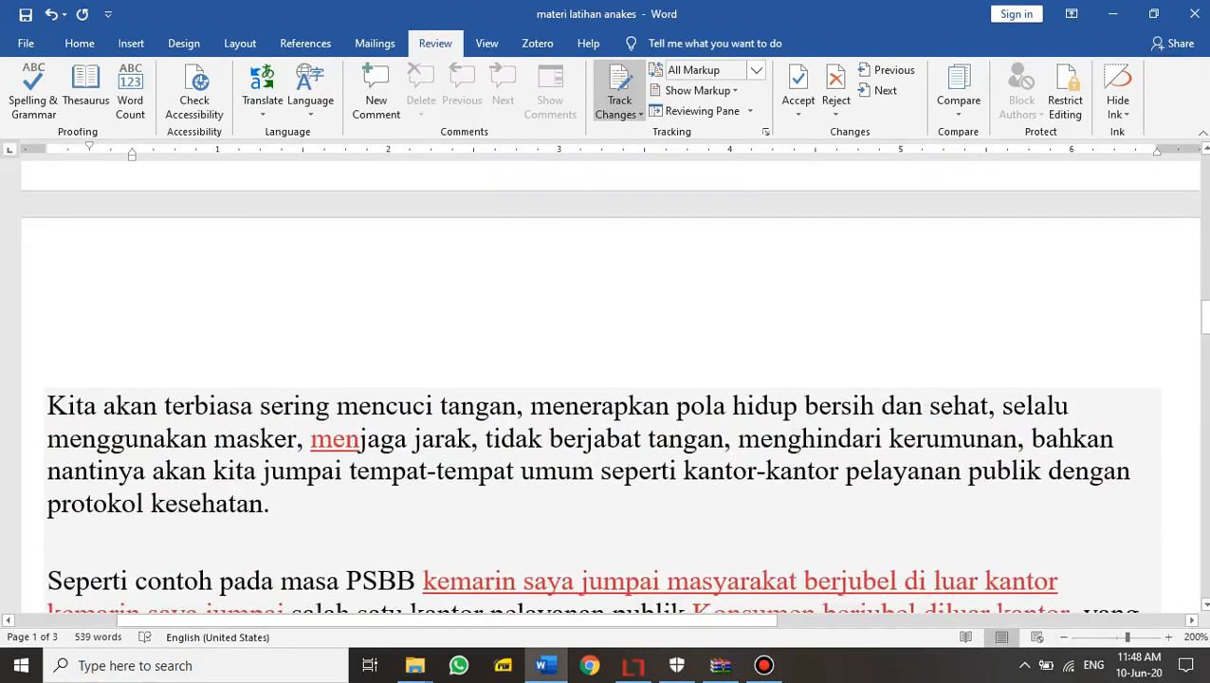
scroll(603, 379, "down", 15)
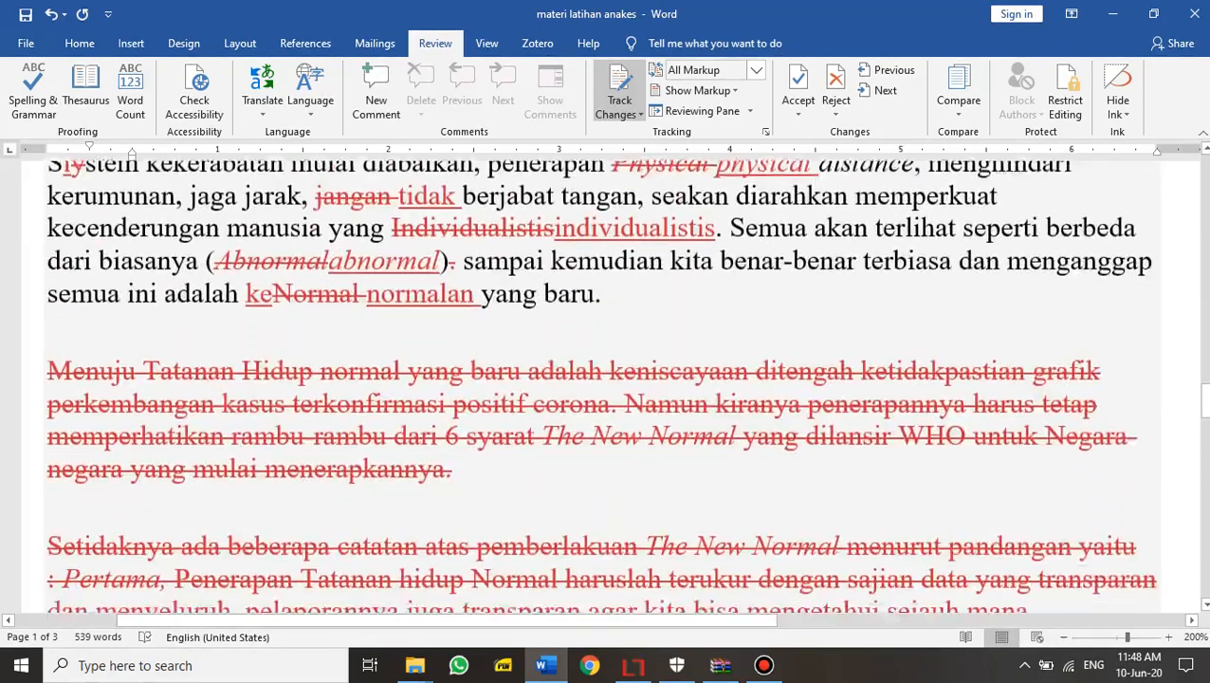
scroll(603, 379, "down", 20)
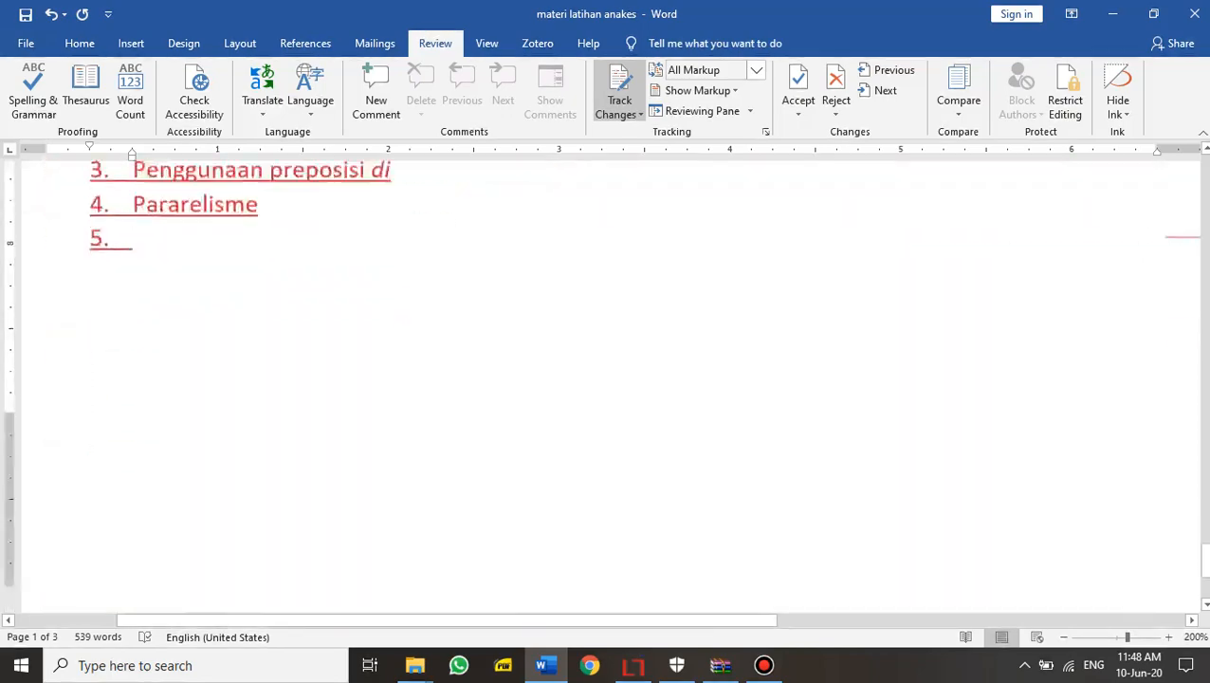
scroll(603, 379, "up", 2)
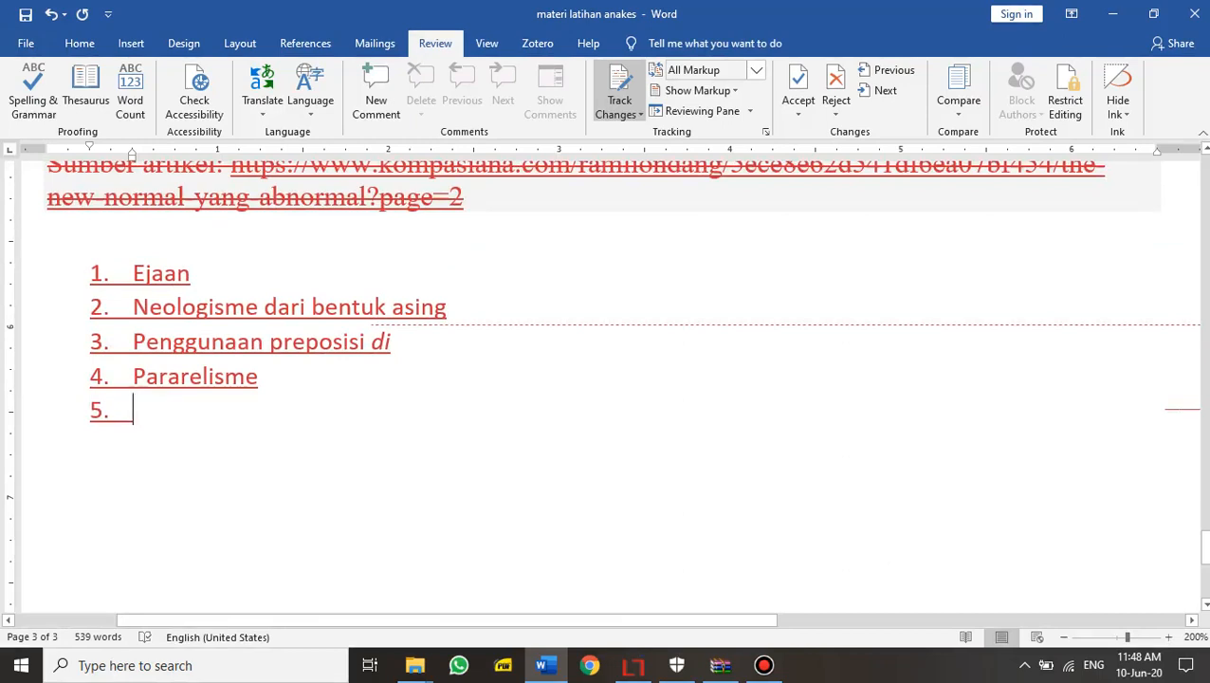
Remove the empty fifth list item and add a colon after "Ejaan" and after "Neologisme dari bentuk asing"
key("Left")
key("Right")
key("BackSpace")
left_click(191, 273)
type(":")
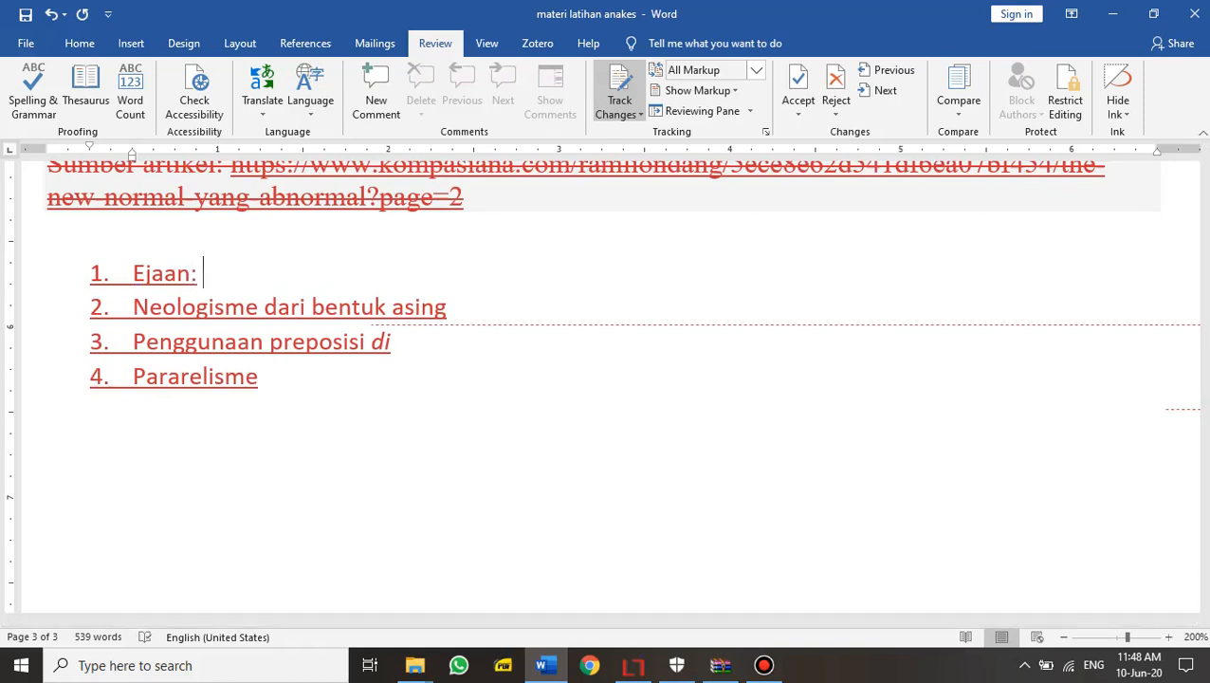
left_click(448, 308)
type(":")
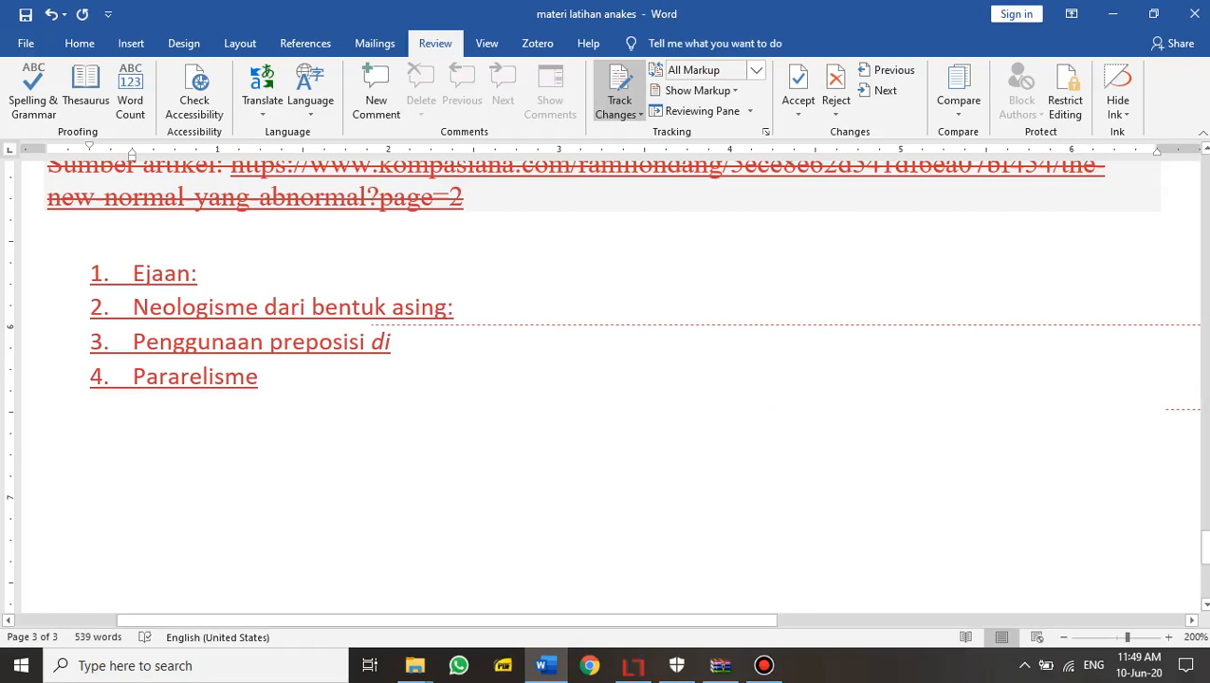
Add "Logika berpikir" as the fifth list item after "Pararelisme"
left_click(393, 342)
left_click(258, 376)
key("Return")
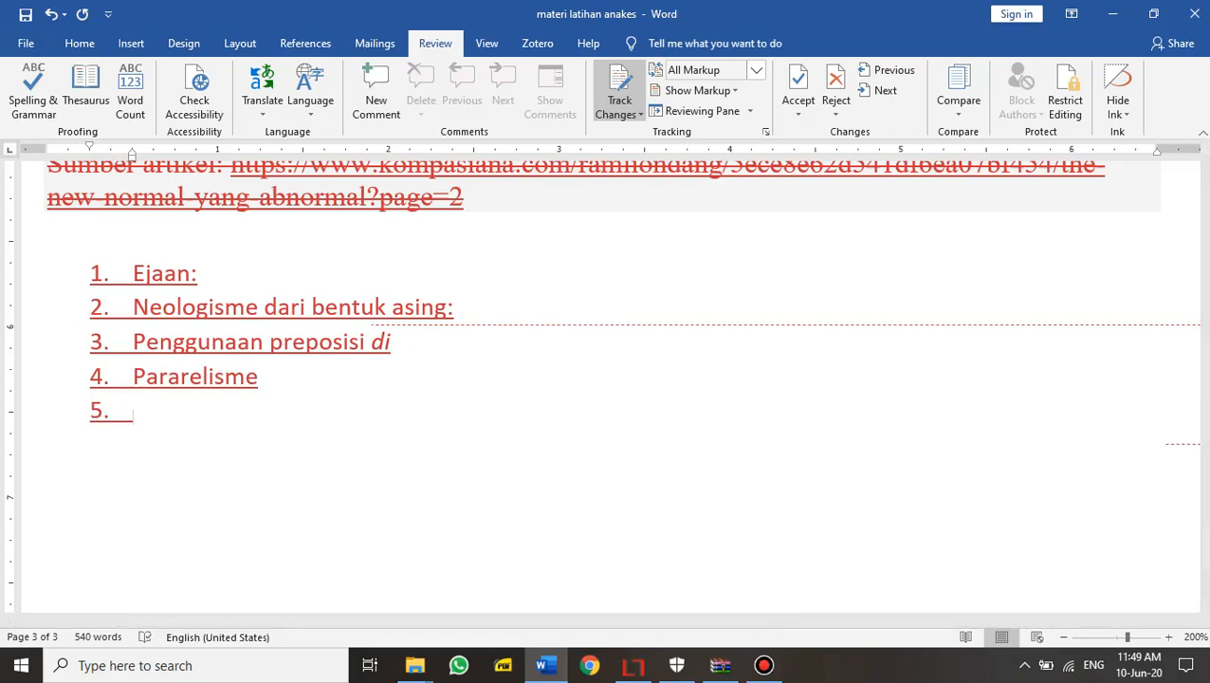
type("logika berpikir")
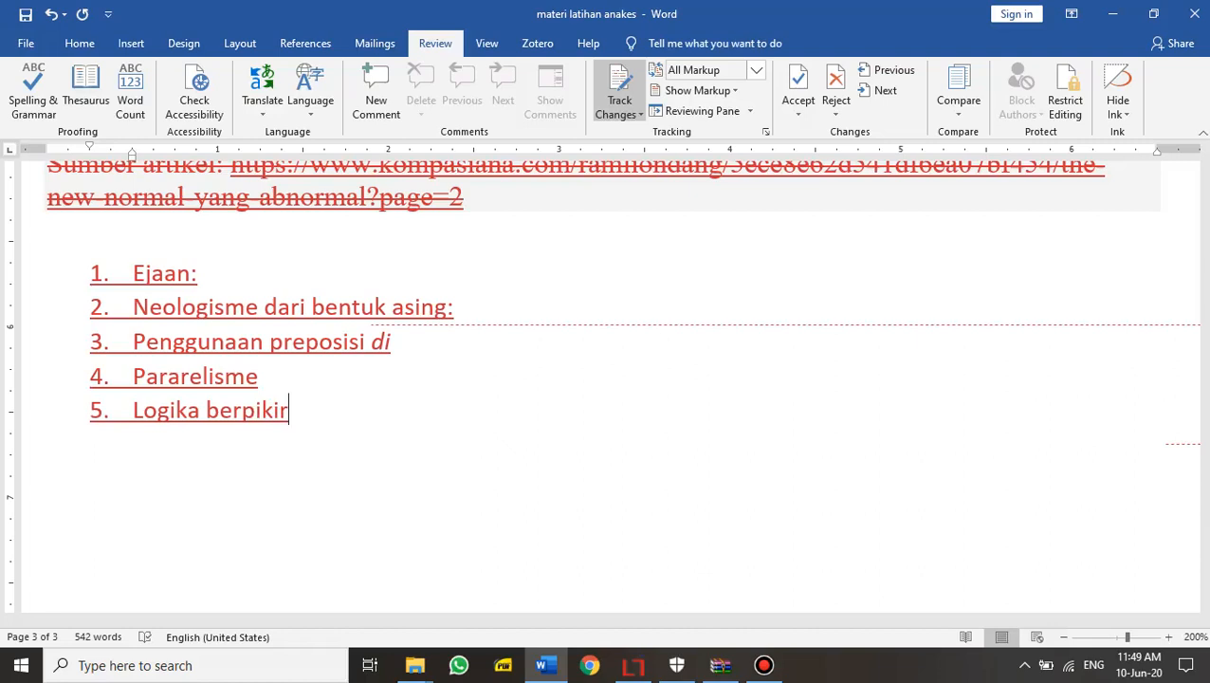
Add "(kohesi)" after "Logika berpikir" in the fifth list item
type("(ko")
key("BackSpace")
type("hesi")
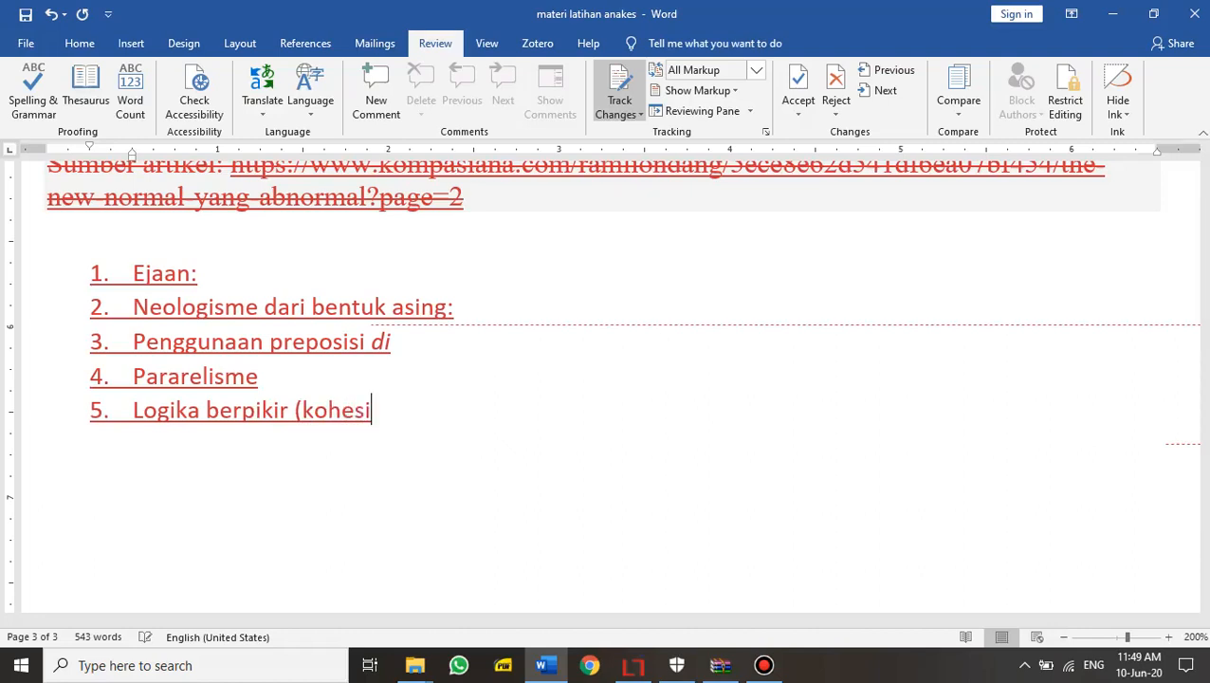
type(")")
Add a colon at the end of the "Logika berpikir (kohesi)", "Pararelisme" and "Penggunaan preposisi di" list items
left_click(259, 377)
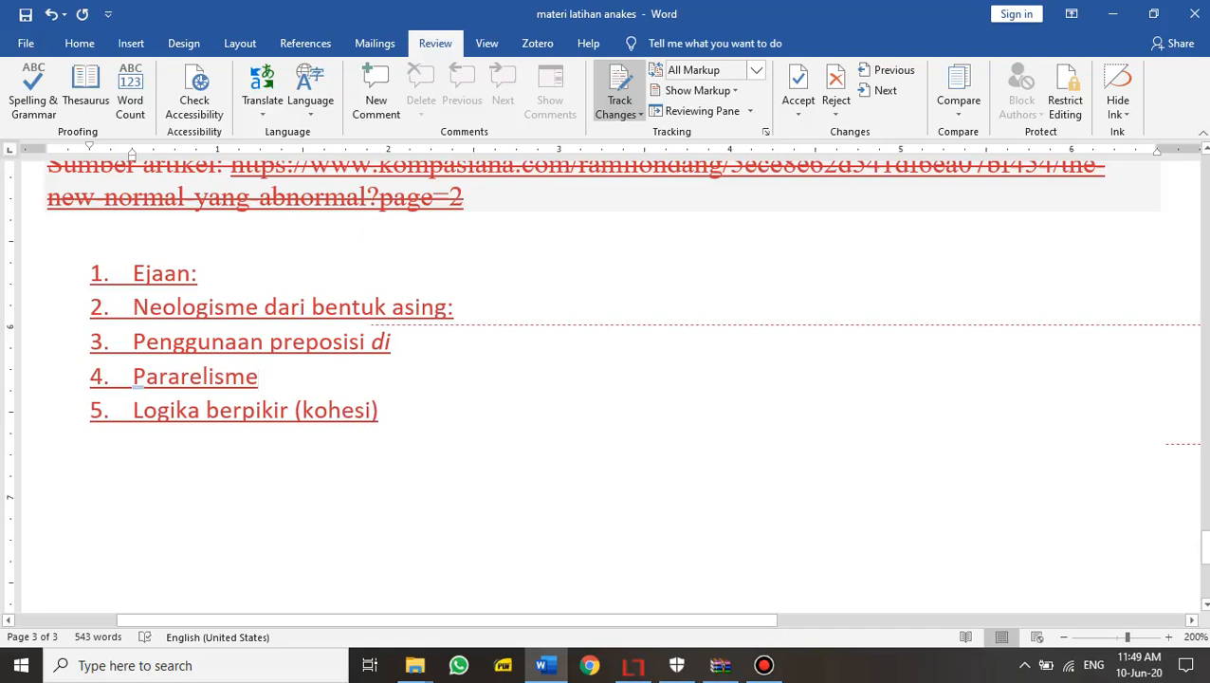
left_click(379, 409)
type(":")
left_click(259, 376)
type(":")
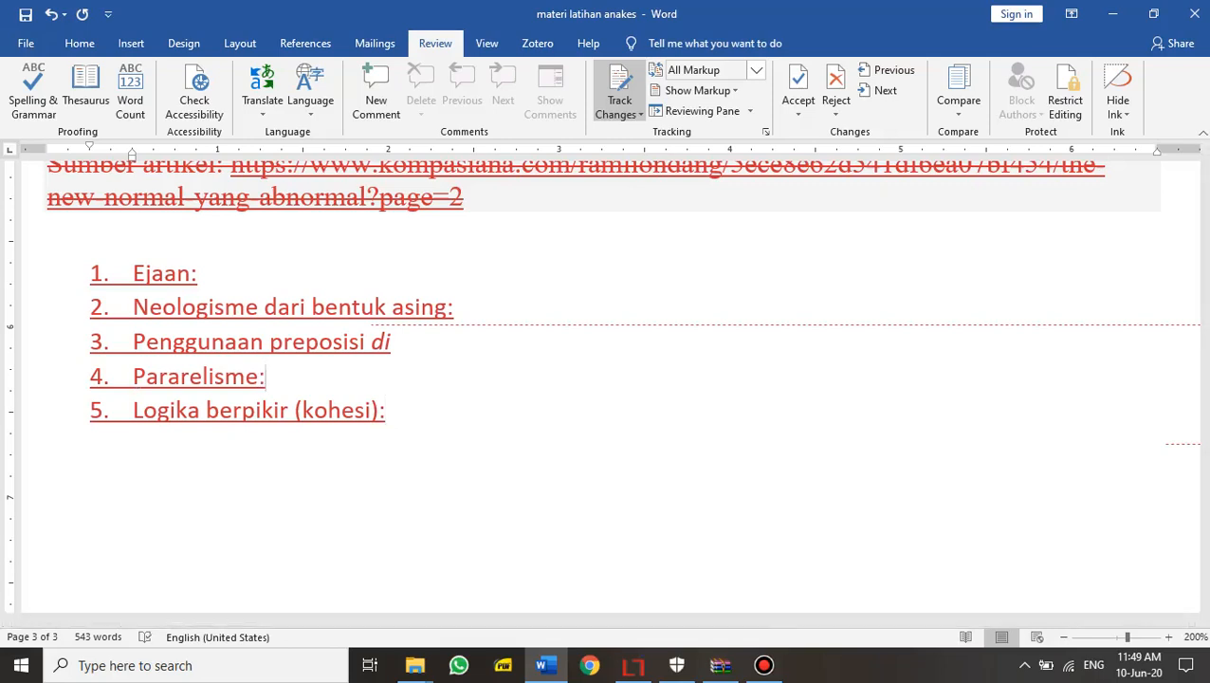
left_click(393, 341)
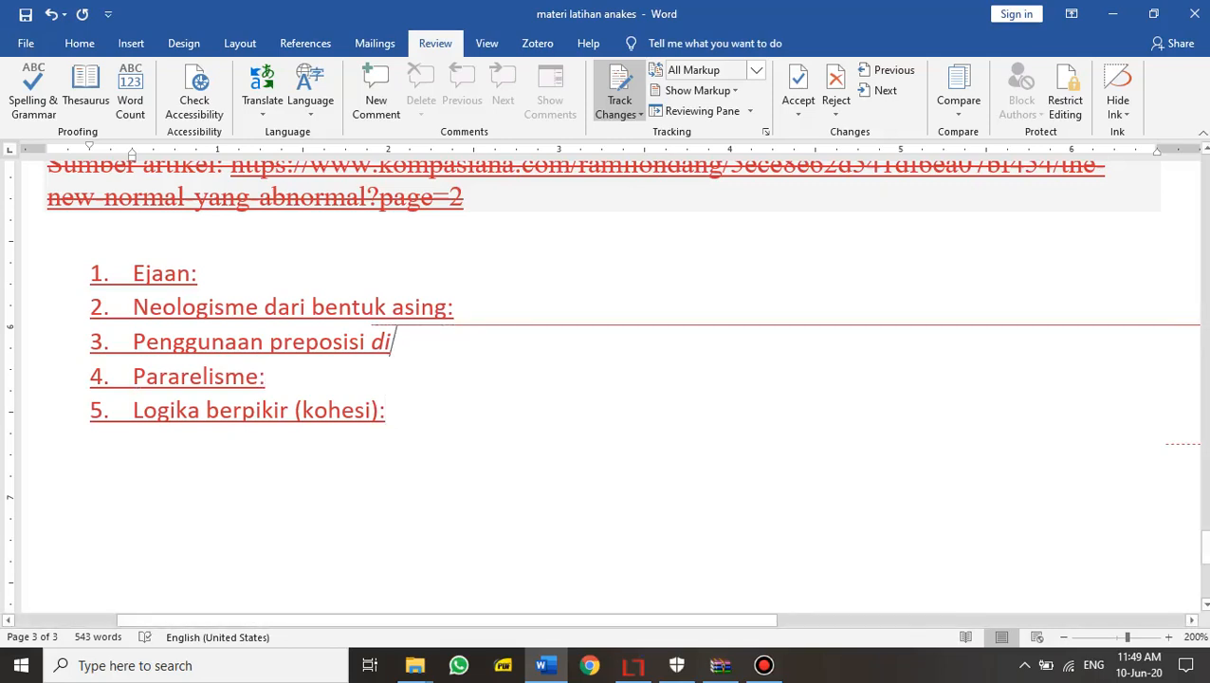
key("Left")
key("Left")
scroll(430, 334, "up", 3)
left_click(393, 512)
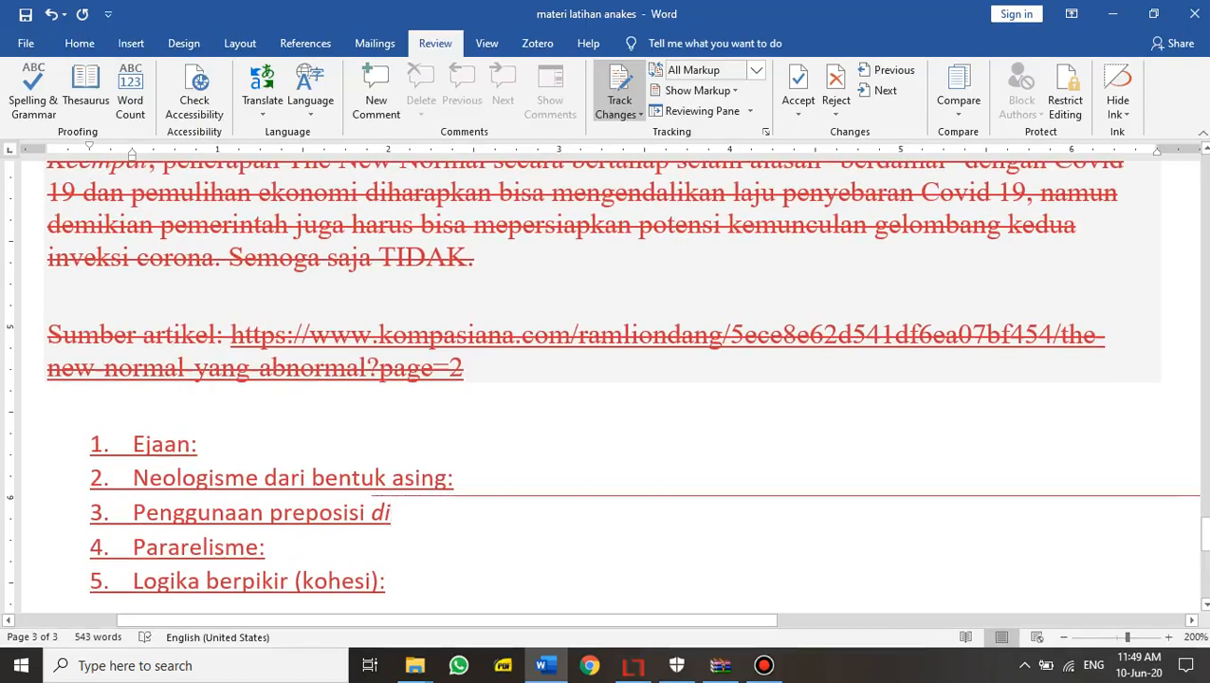
type(":")
Examine the tracked corrections from the article's opening paragraphs down to the numbered list for aspects missing from the list
scroll(607, 379, "up", 15)
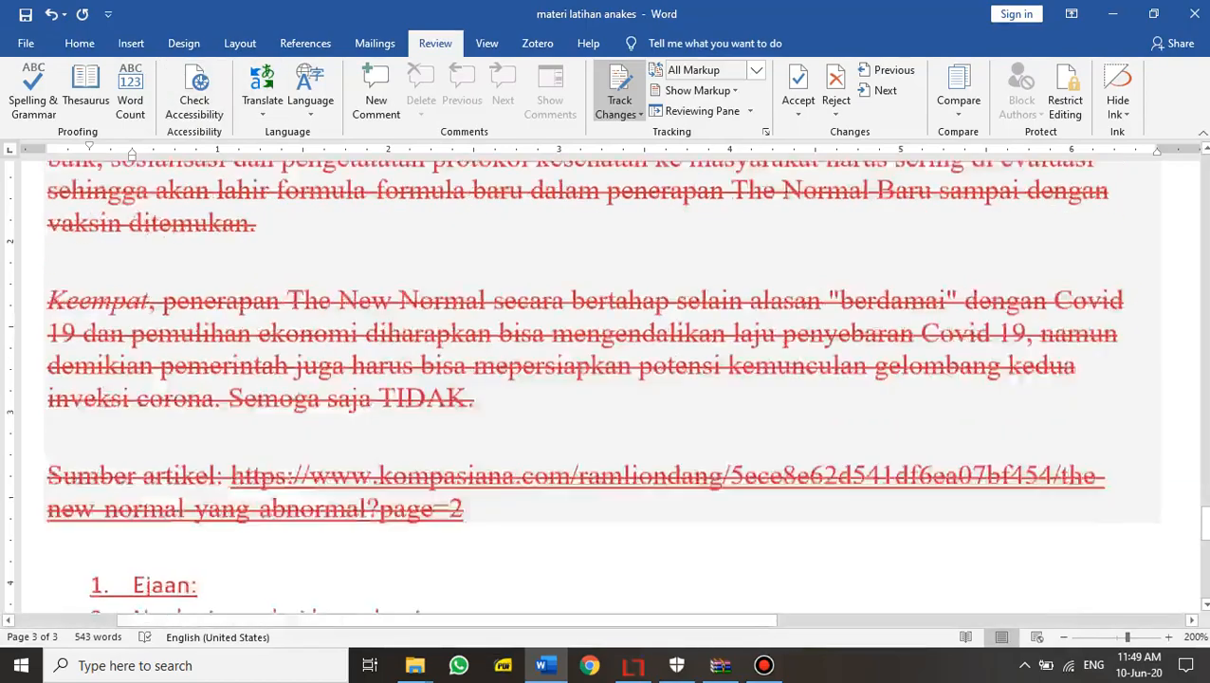
scroll(607, 379, "up", 20)
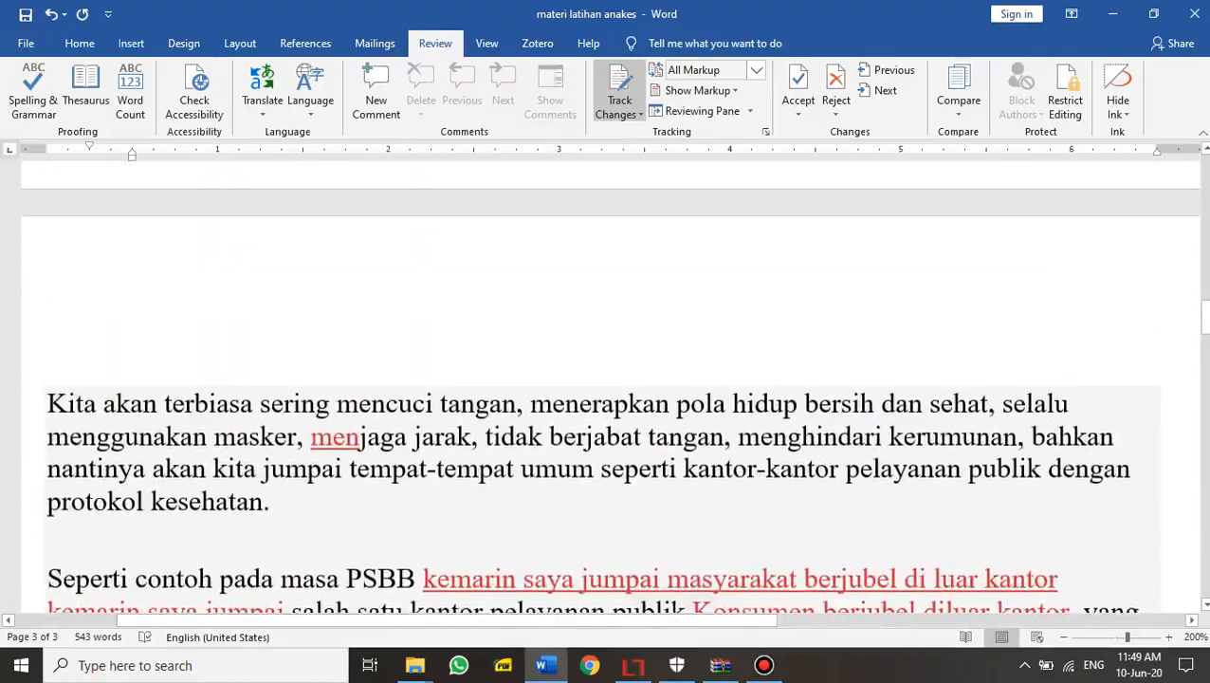
scroll(606, 389, "down", 4)
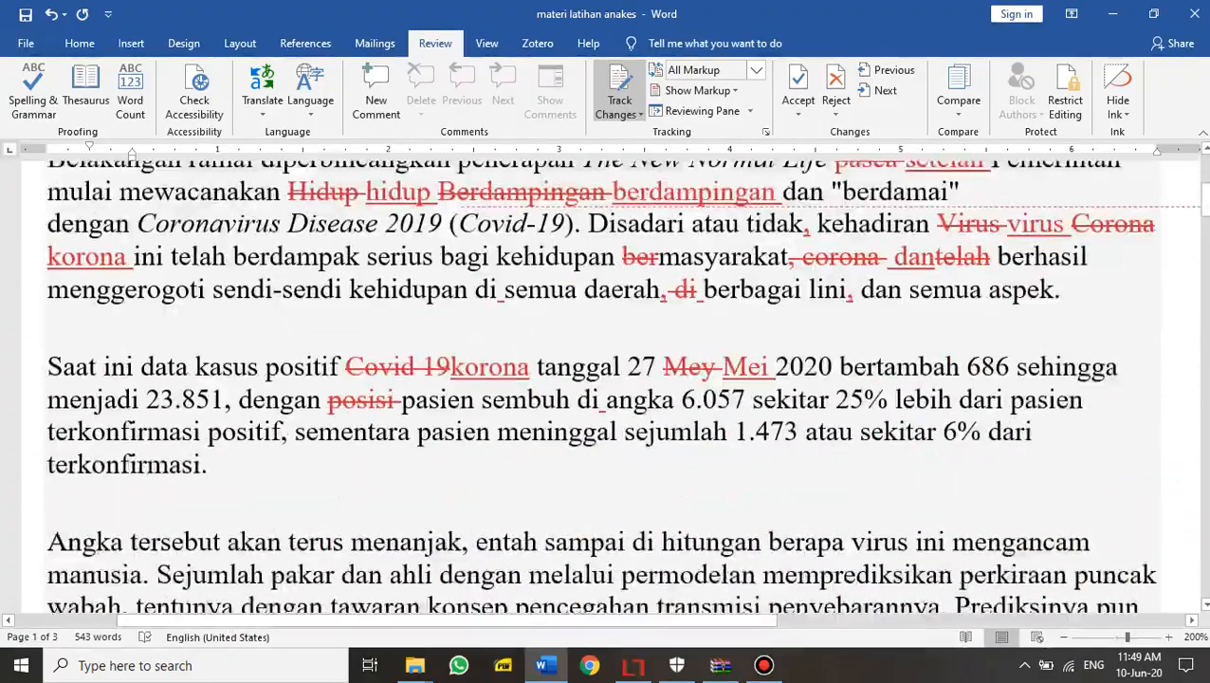
scroll(607, 389, "up", 2)
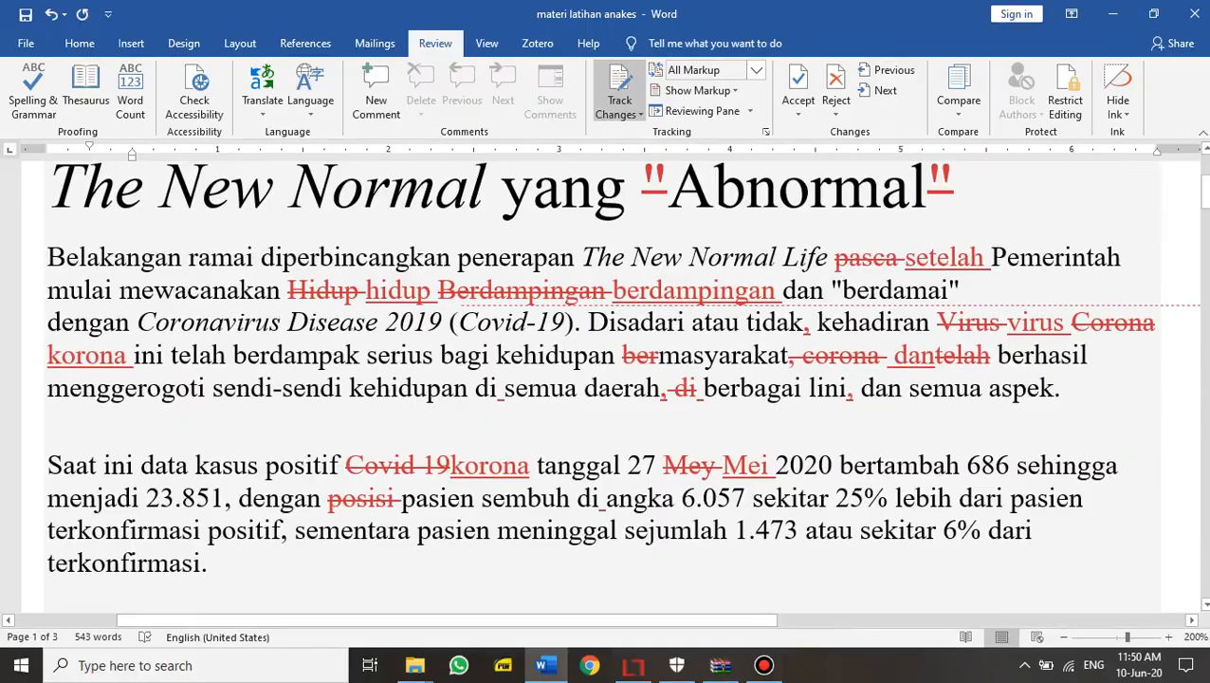
scroll(607, 389, "down", 15)
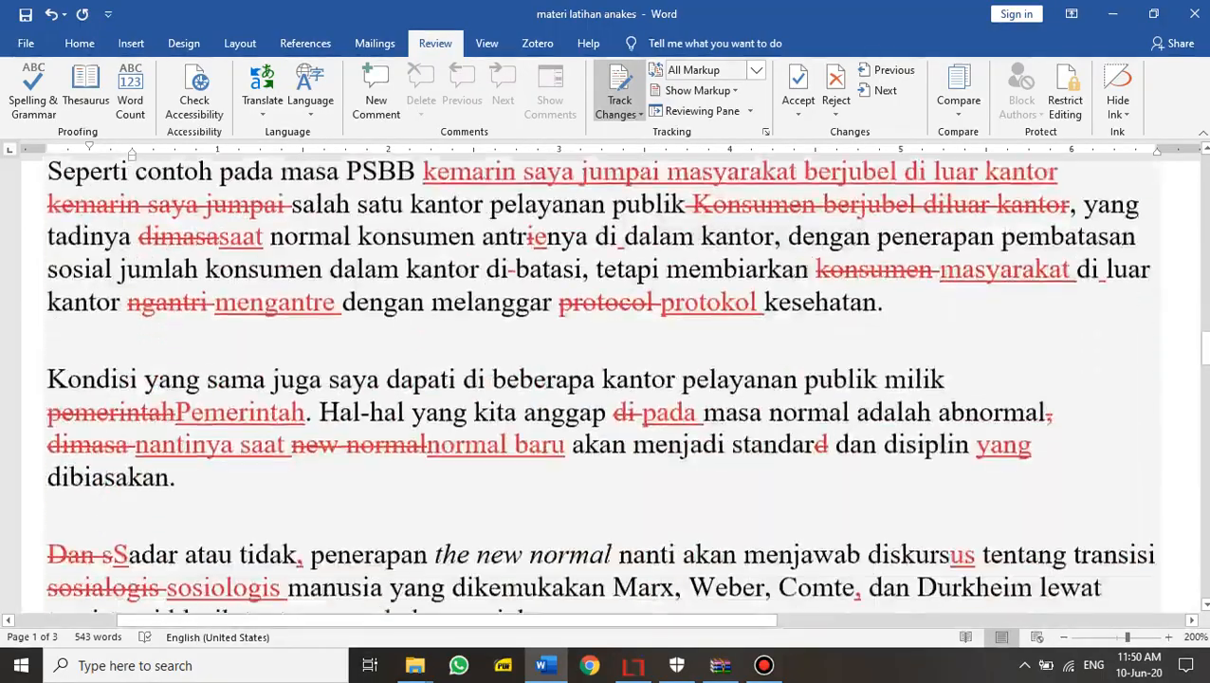
scroll(607, 388, "down", 20)
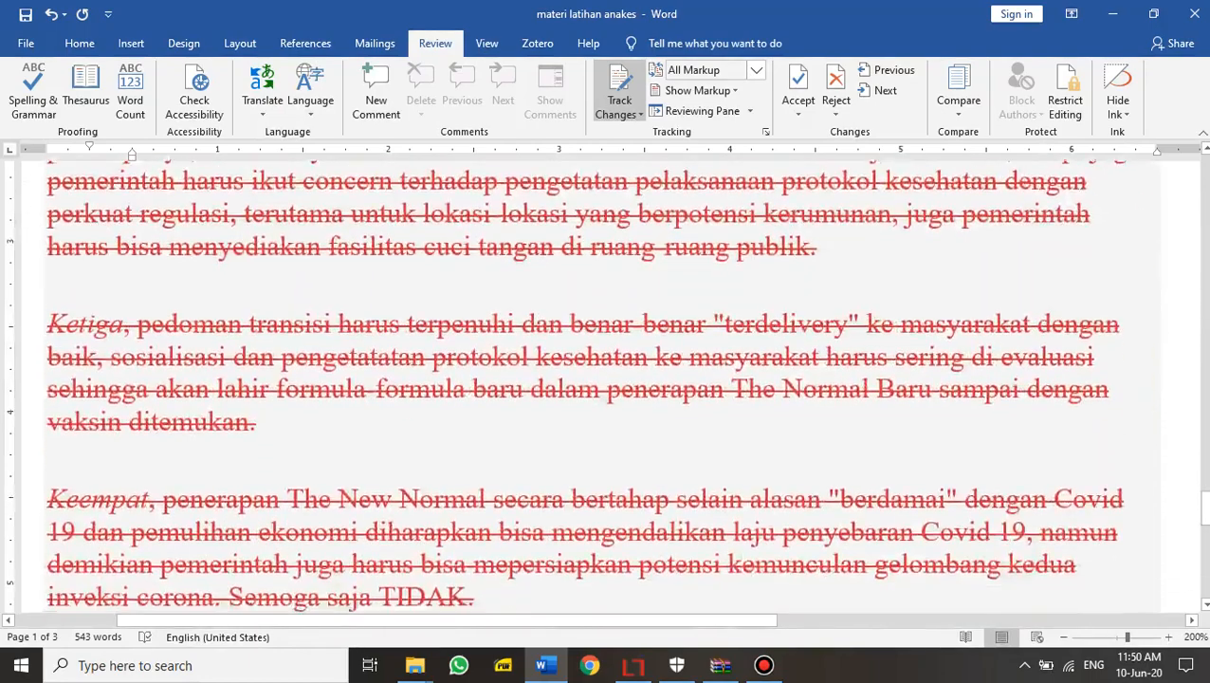
scroll(607, 389, "down", 8)
scroll(607, 388, "up", 4)
left_click(400, 427)
left_click(202, 358)
left_click(420, 282)
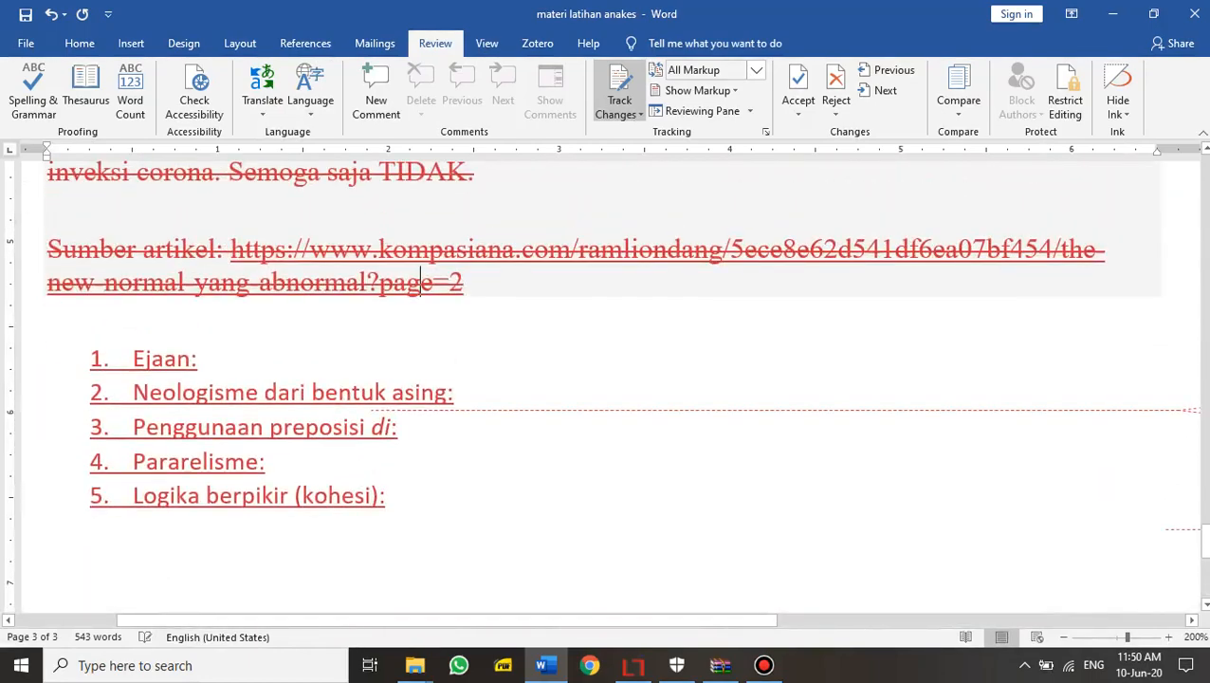
Extend the first list item to read "Ejaan dan tanda baca:"
left_click(203, 359)
key("BackSpace")
type("dan t")
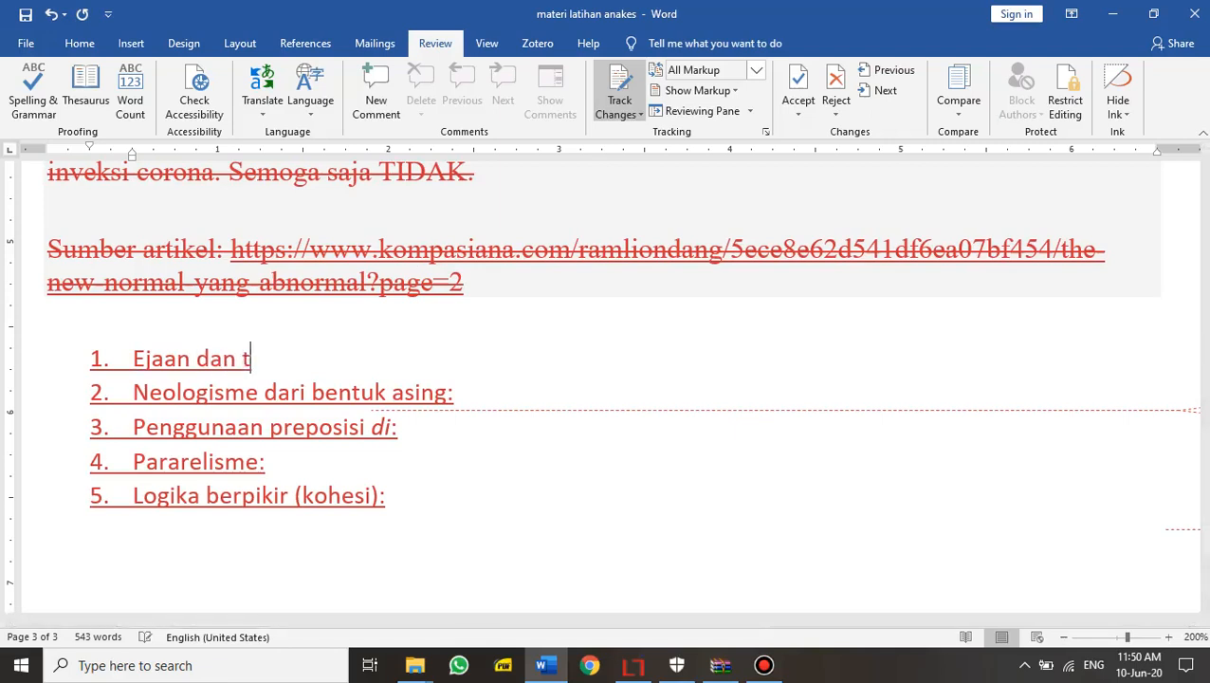
type("anda baca:")
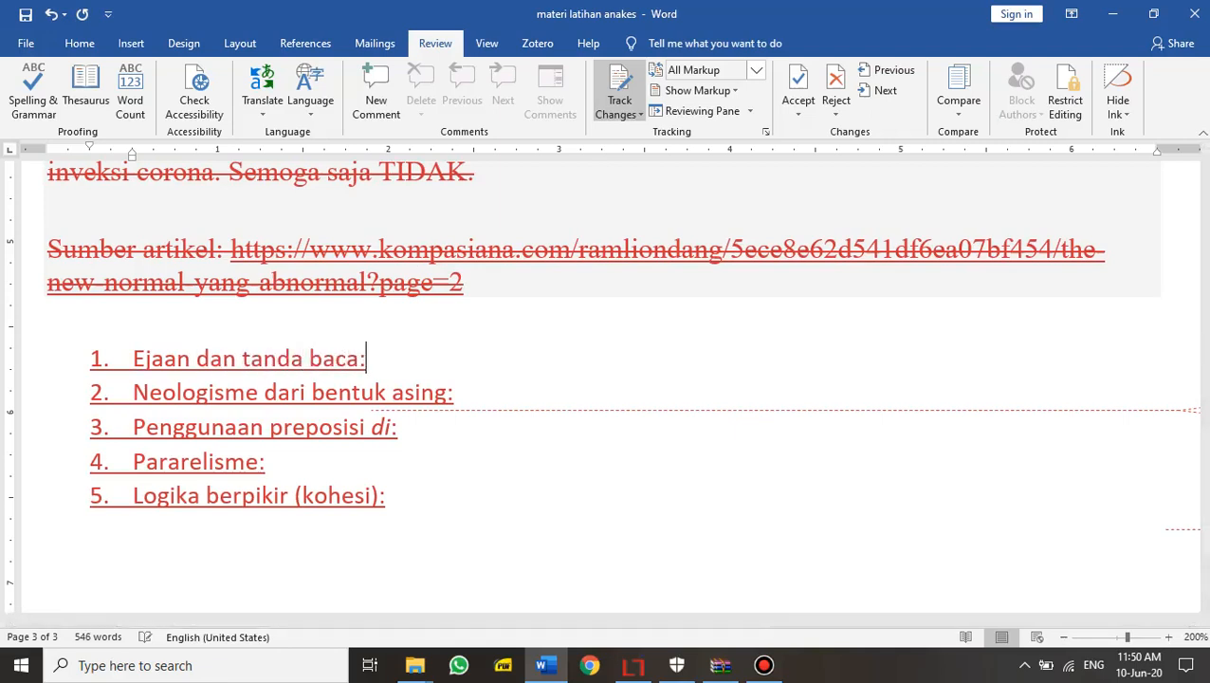
Add the examples "kapital, konjungsi antarklausa, dsb." after "Ejaan dan tanda baca:" in the first list item
type(" kp")
key("BackSpace")
type("apit")
key("BackSpace")
type("ital, ")
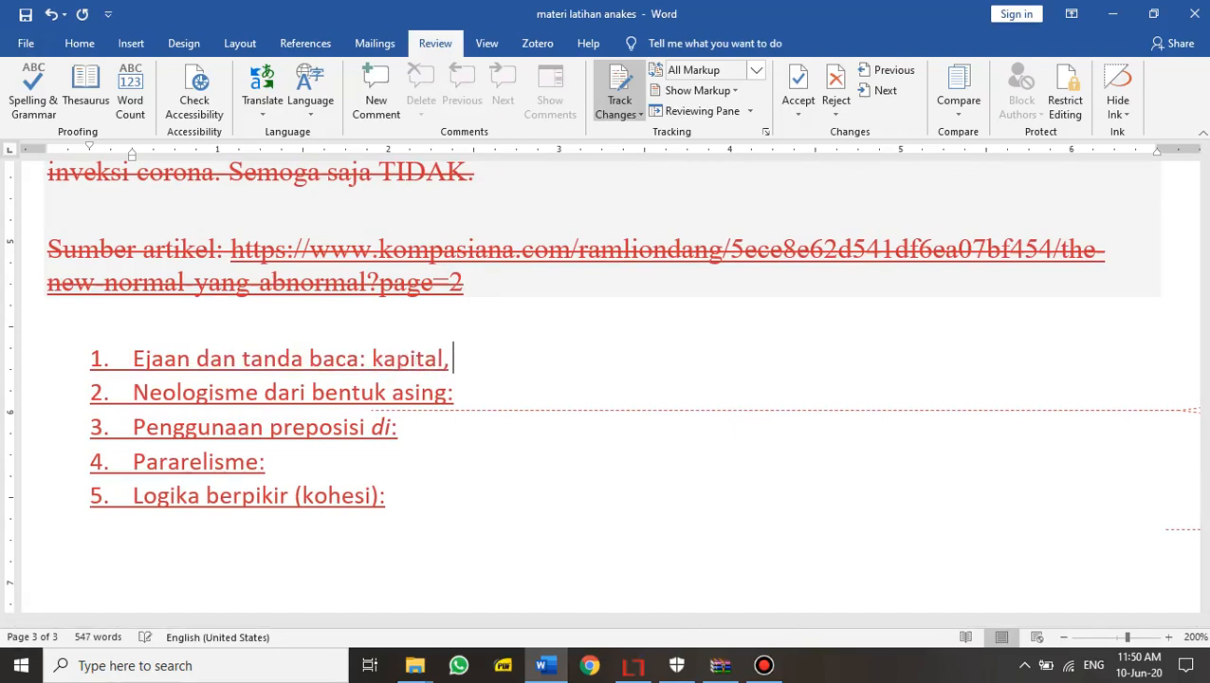
type("konjung")
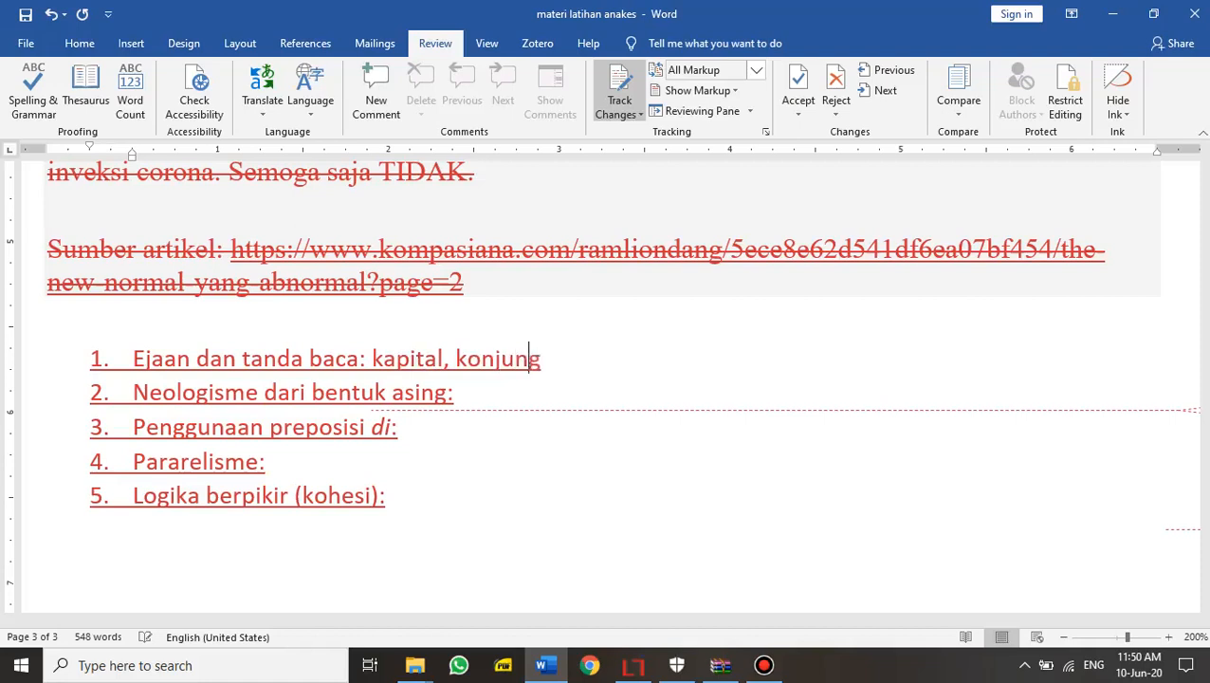
type("si,")
key("BackSpace")
key("BackSpace")
type("antarklausa, ")
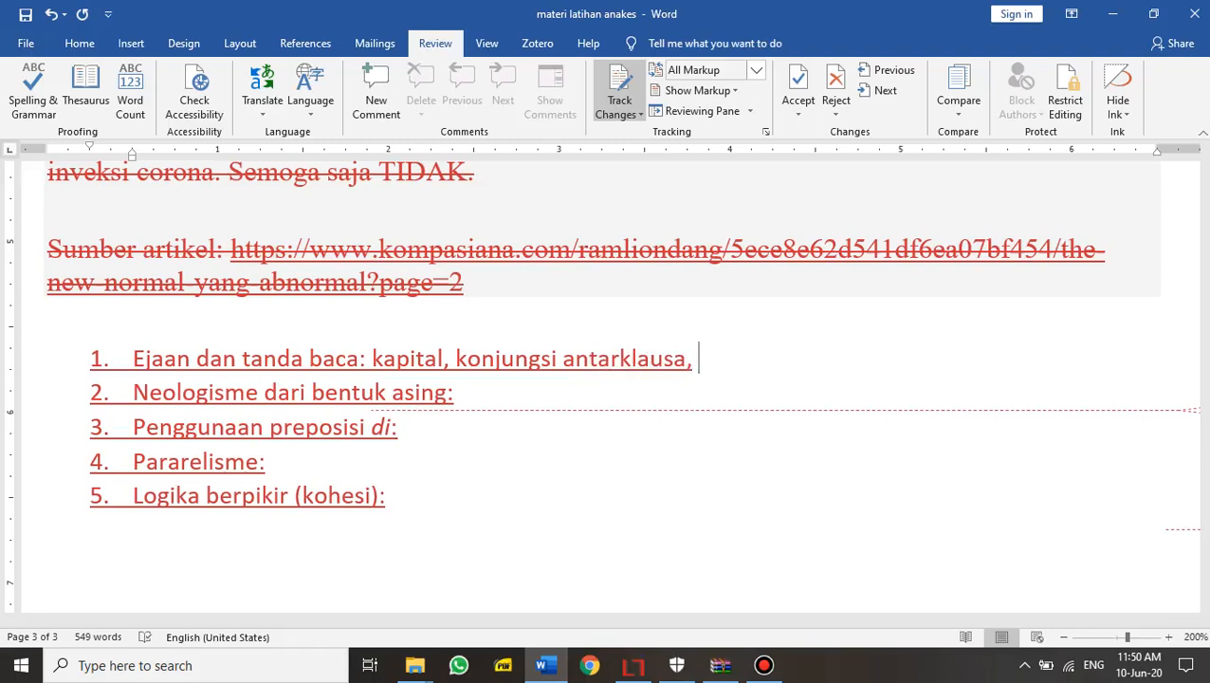
type("dsb.")
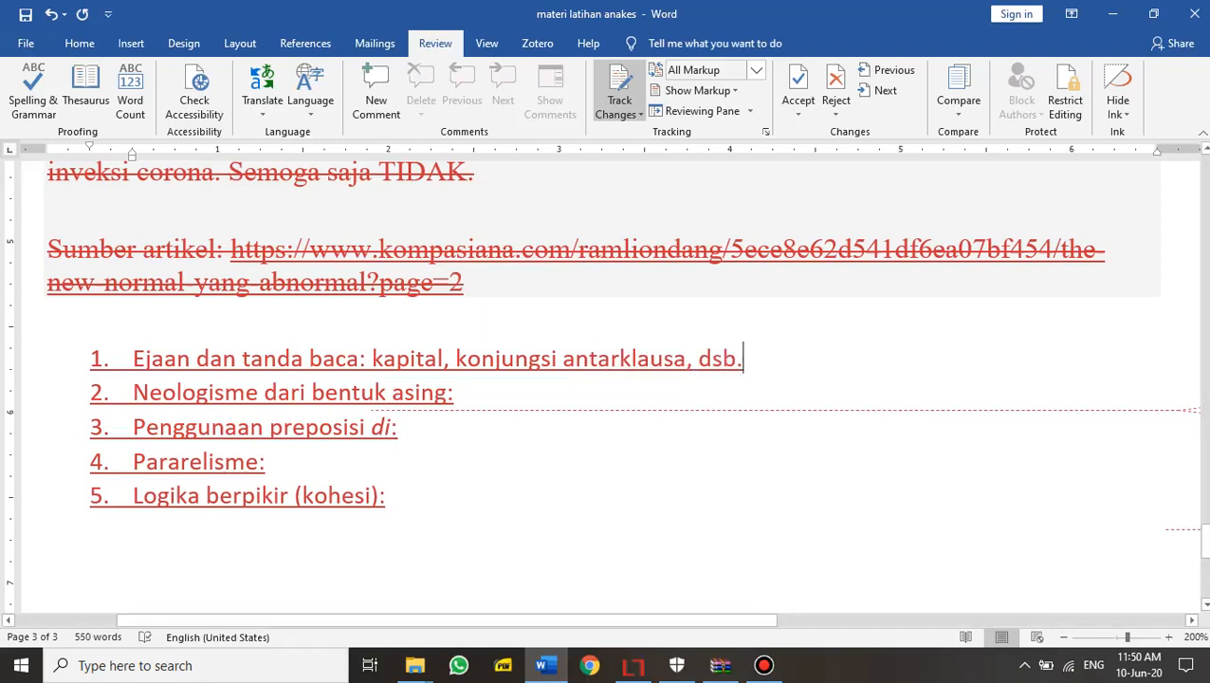
left_click(459, 392)
left_click(420, 282)
key("End")
left_click(134, 358)
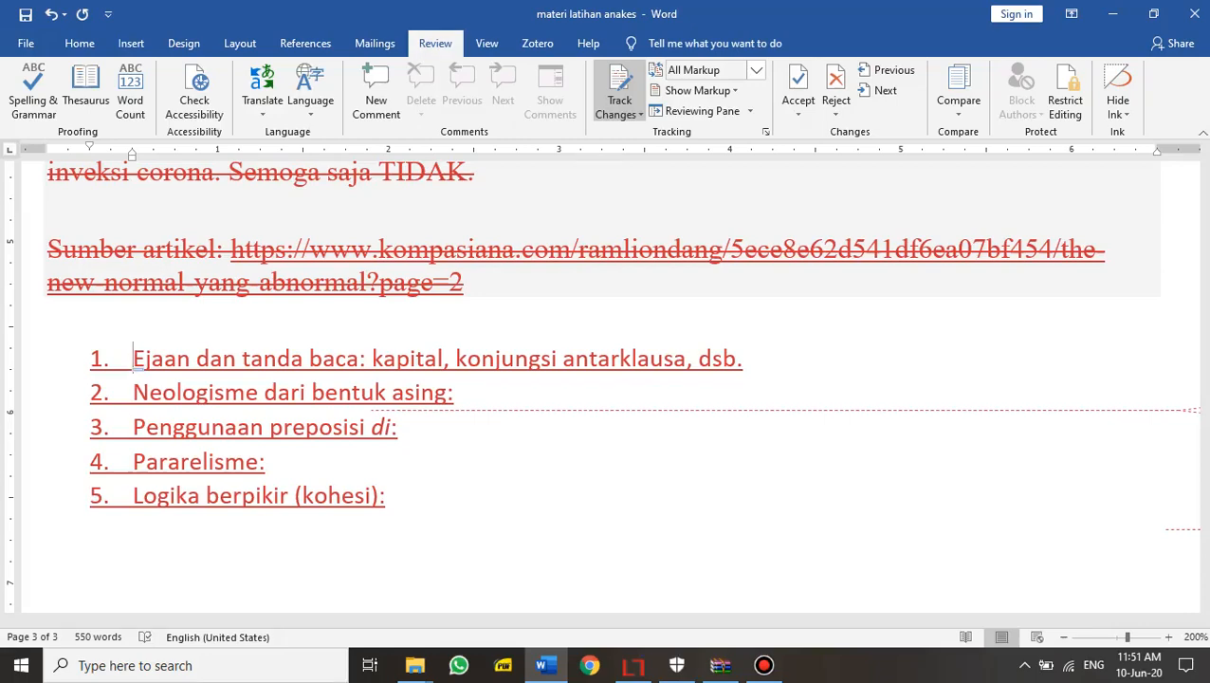
scroll(607, 384, "down", 3)
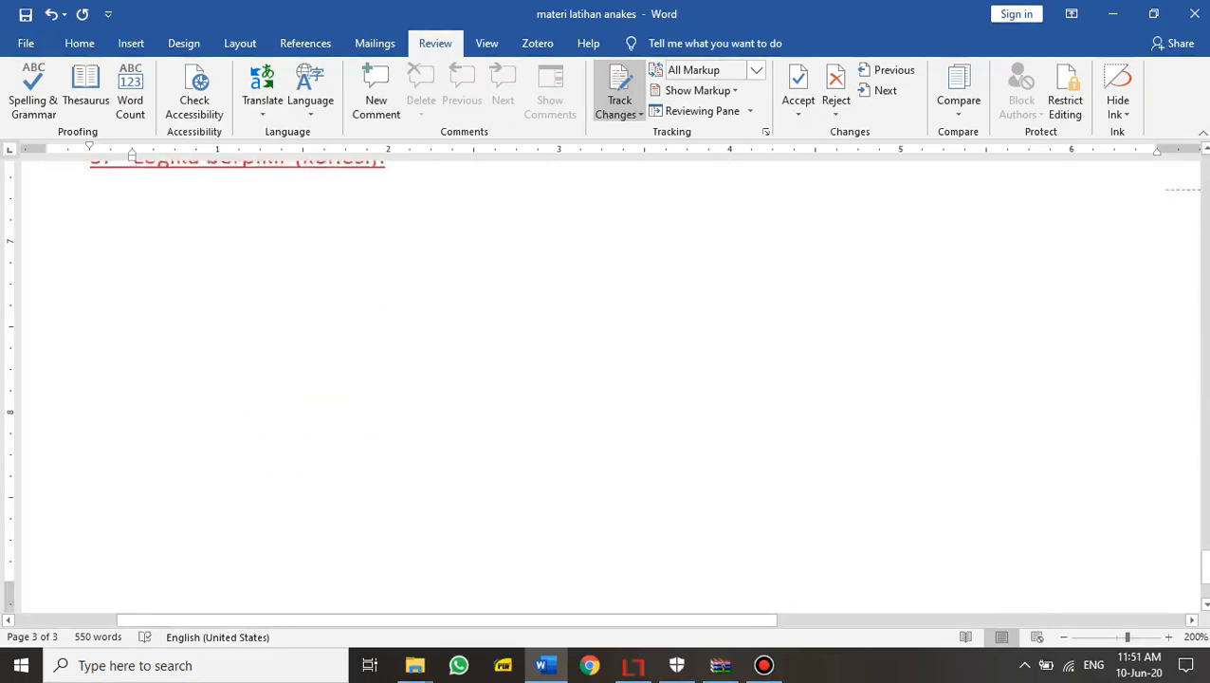
scroll(607, 384, "up", 3)
left_click(386, 495)
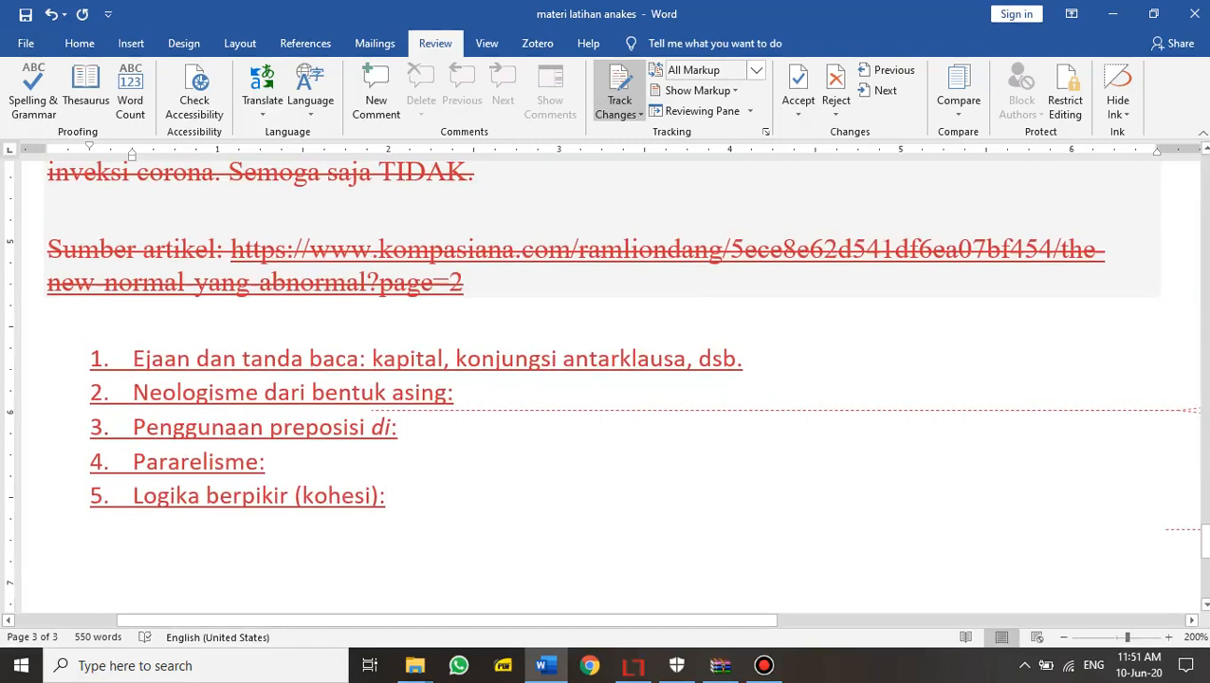
left_click_drag(387, 495, 134, 358)
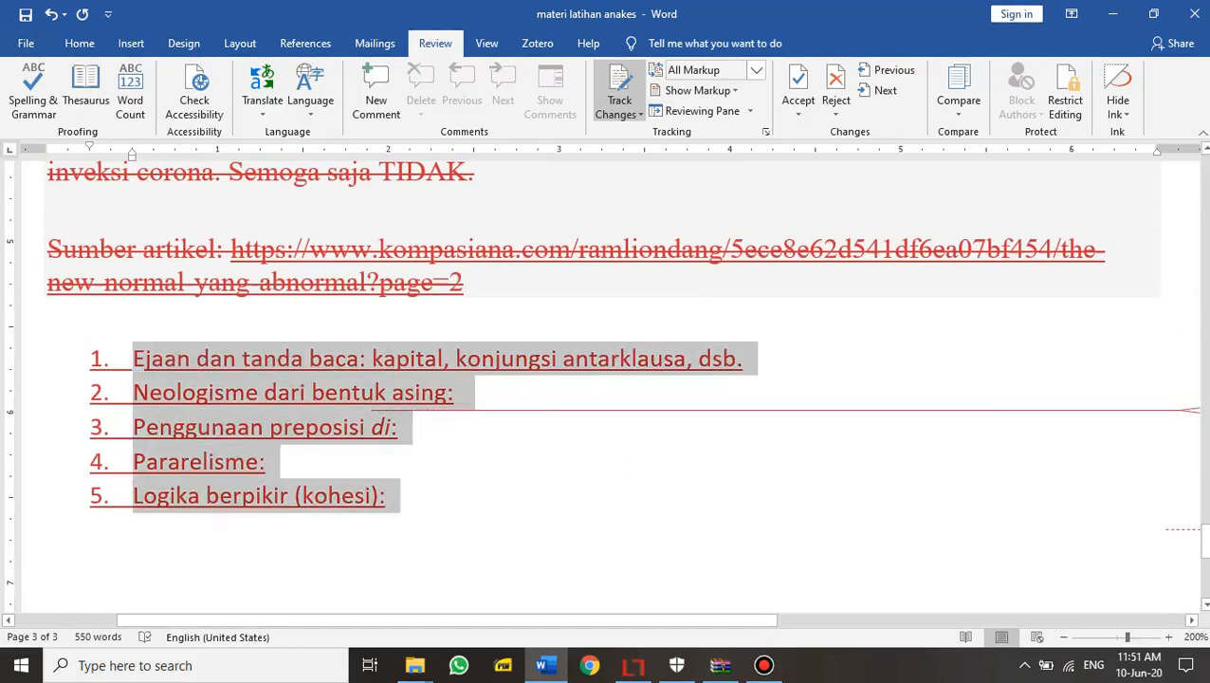
left_click(265, 460)
left_click(459, 391)
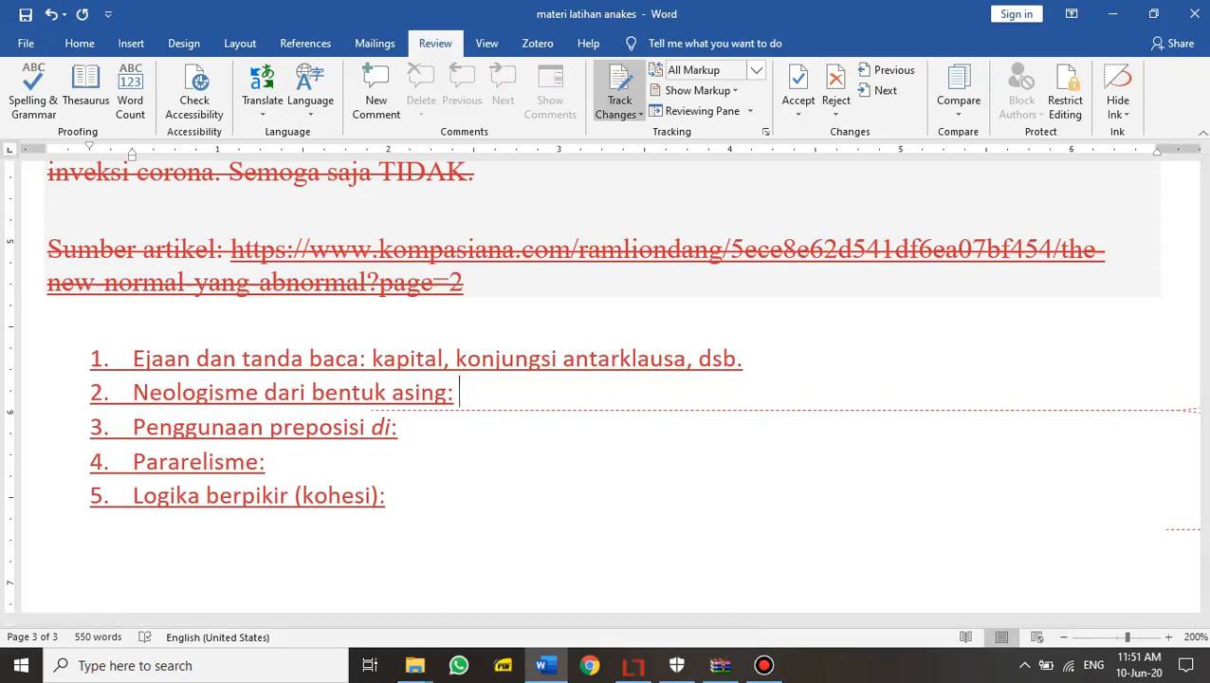
Skim the tracked corrections and deleted paragraphs throughout the article, ending at its title
scroll(607, 379, "up", 15)
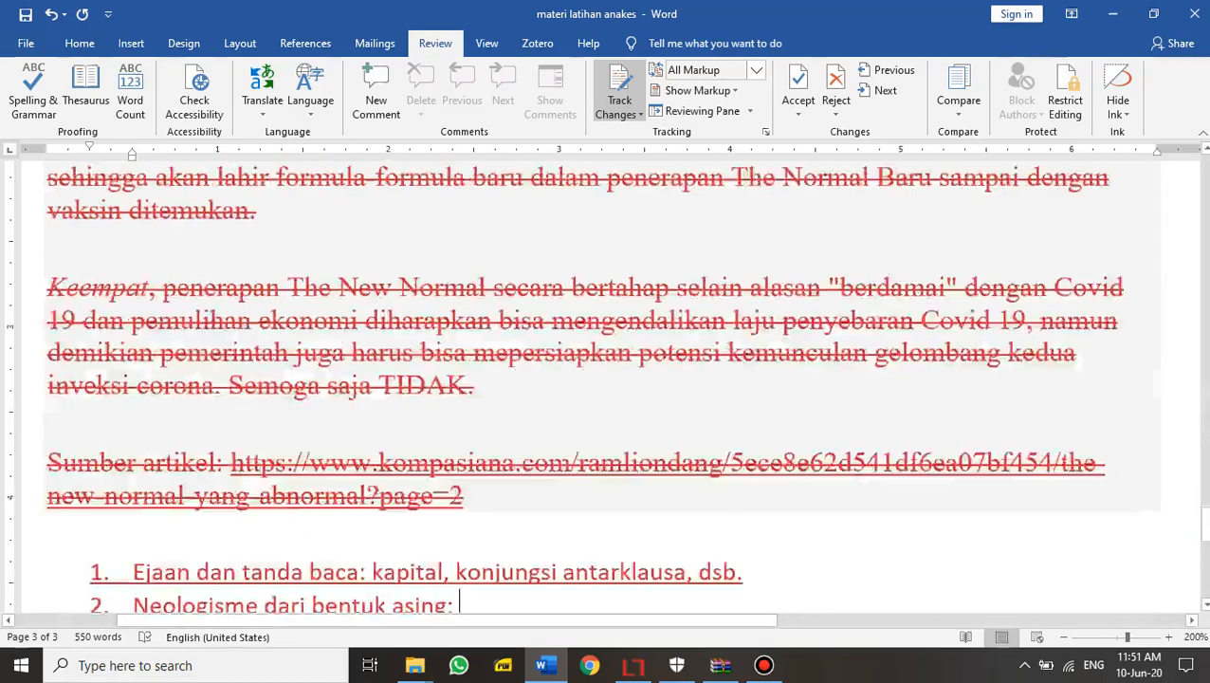
scroll(607, 379, "up", 15)
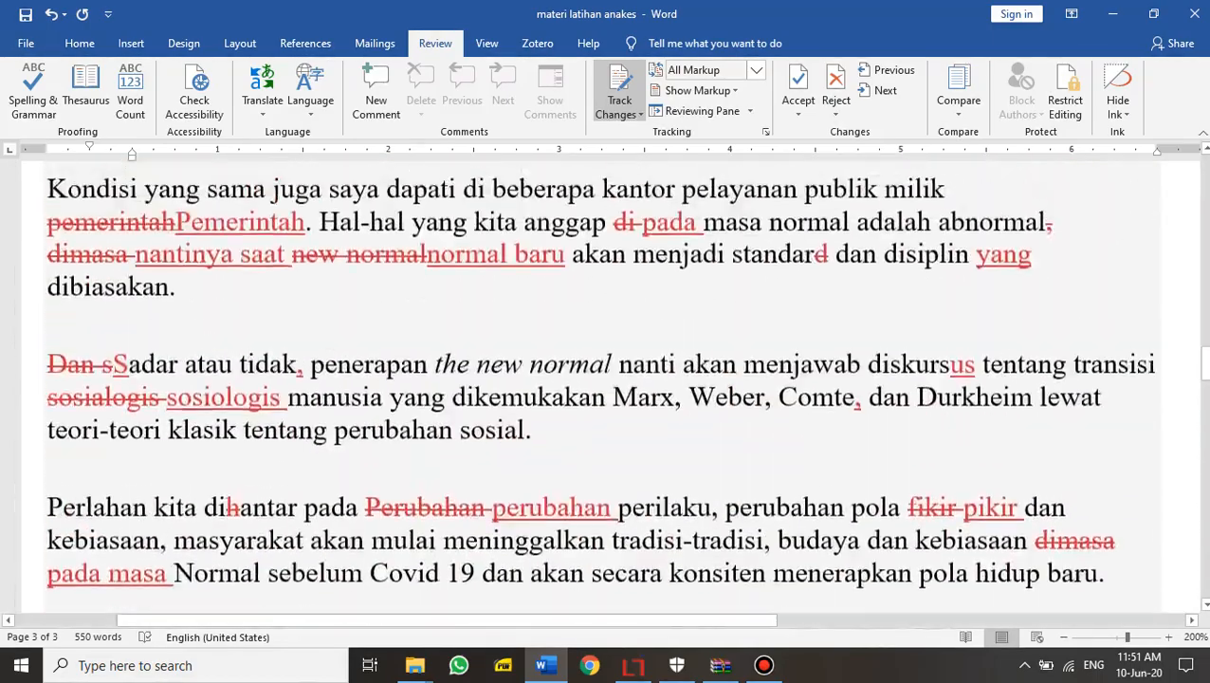
scroll(607, 379, "up", 15)
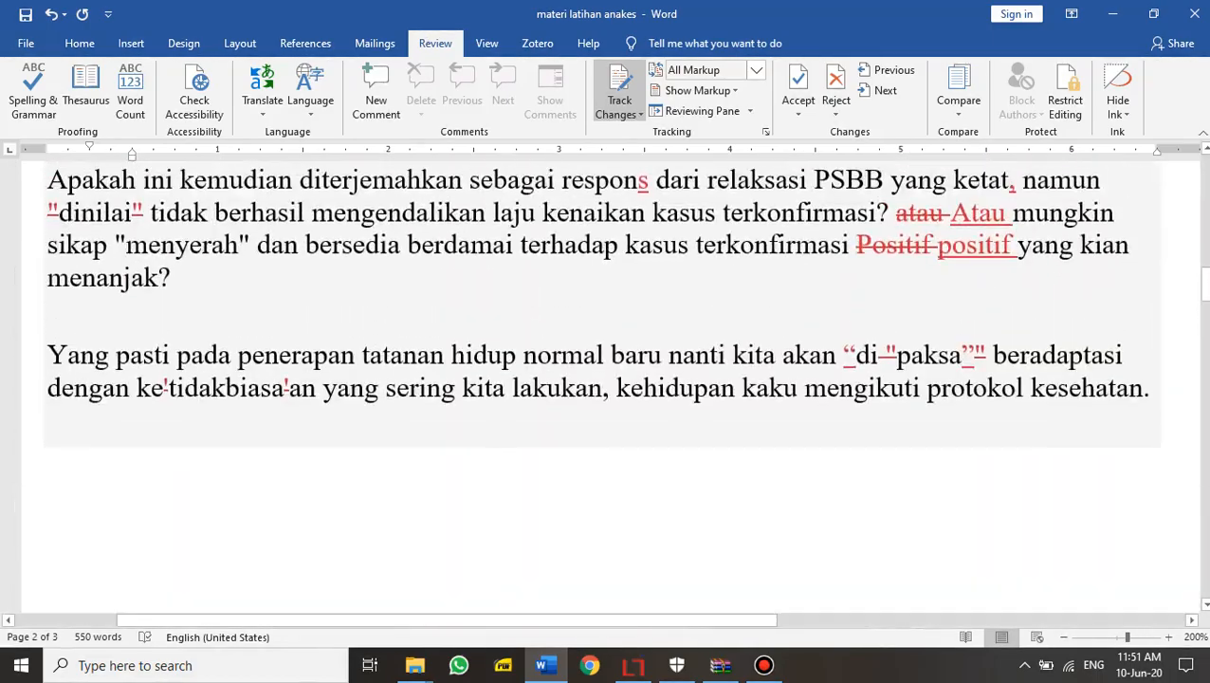
scroll(607, 379, "down", 15)
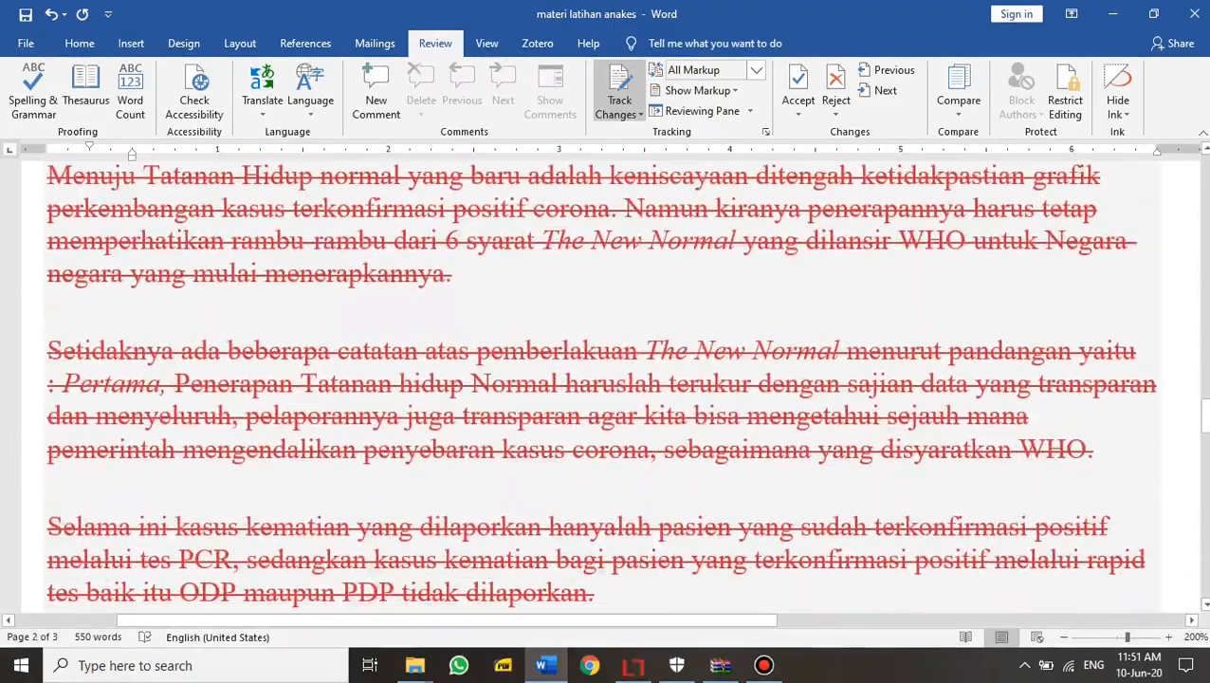
scroll(607, 379, "down", 15)
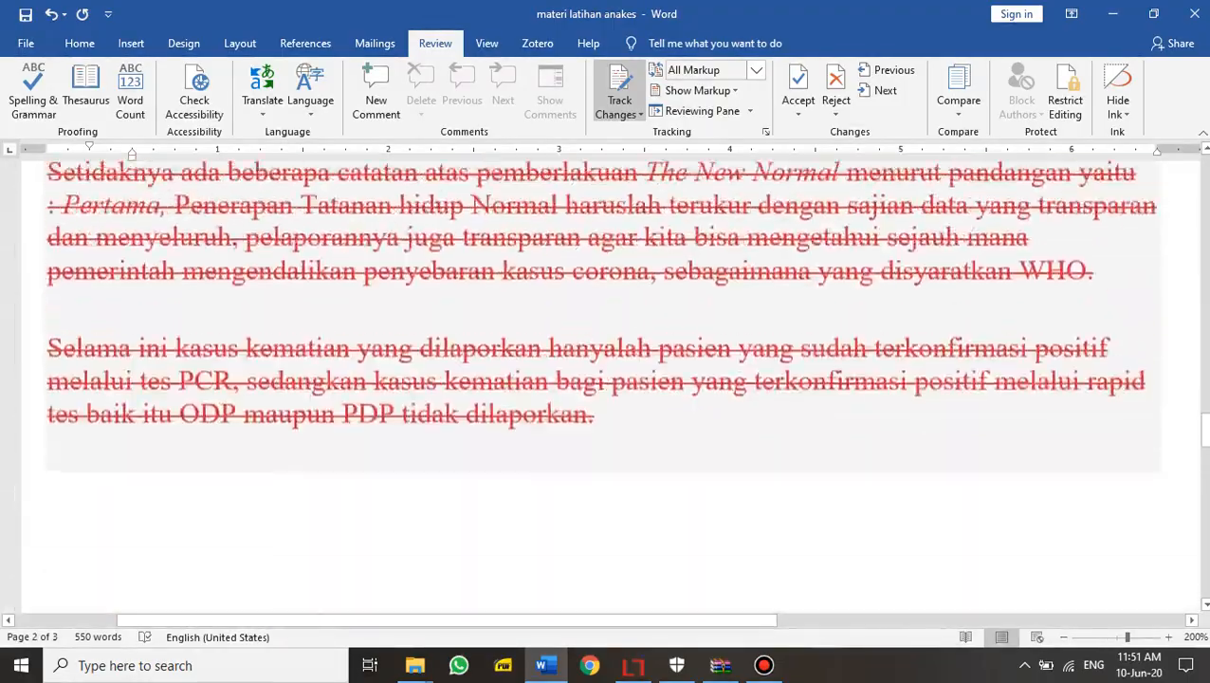
scroll(607, 379, "up", 15)
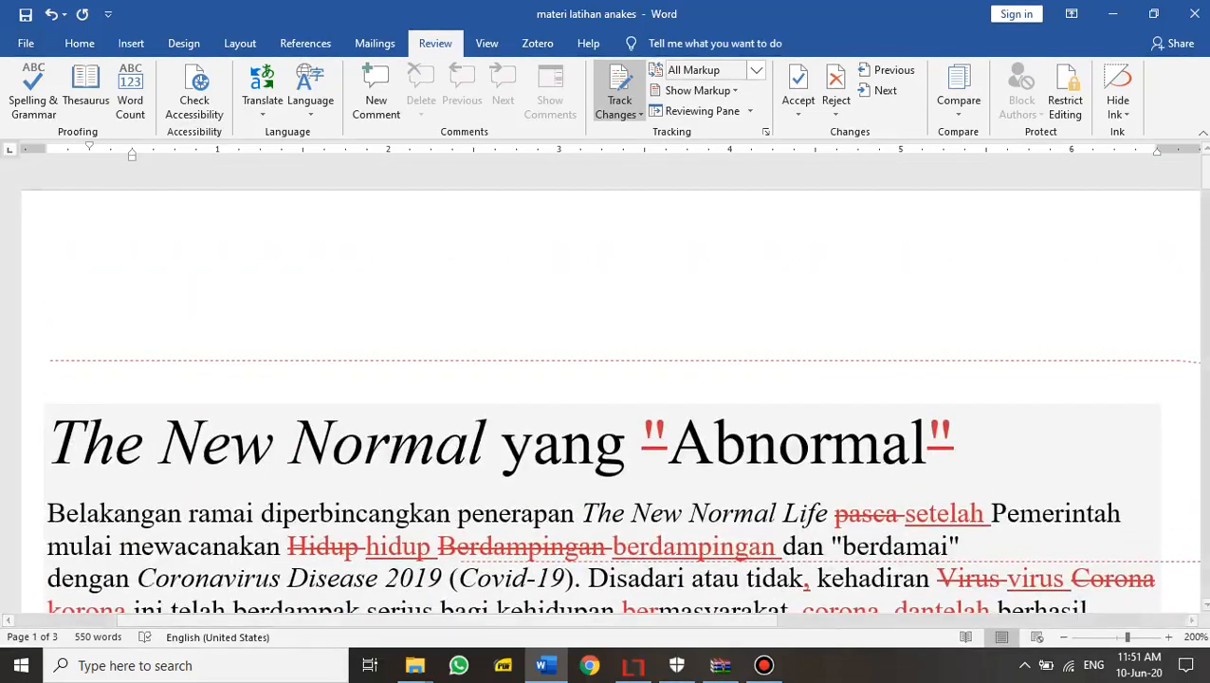
View the title and opening paragraphs in the Original version and switch back to All Markup for comparison
left_click(755, 70)
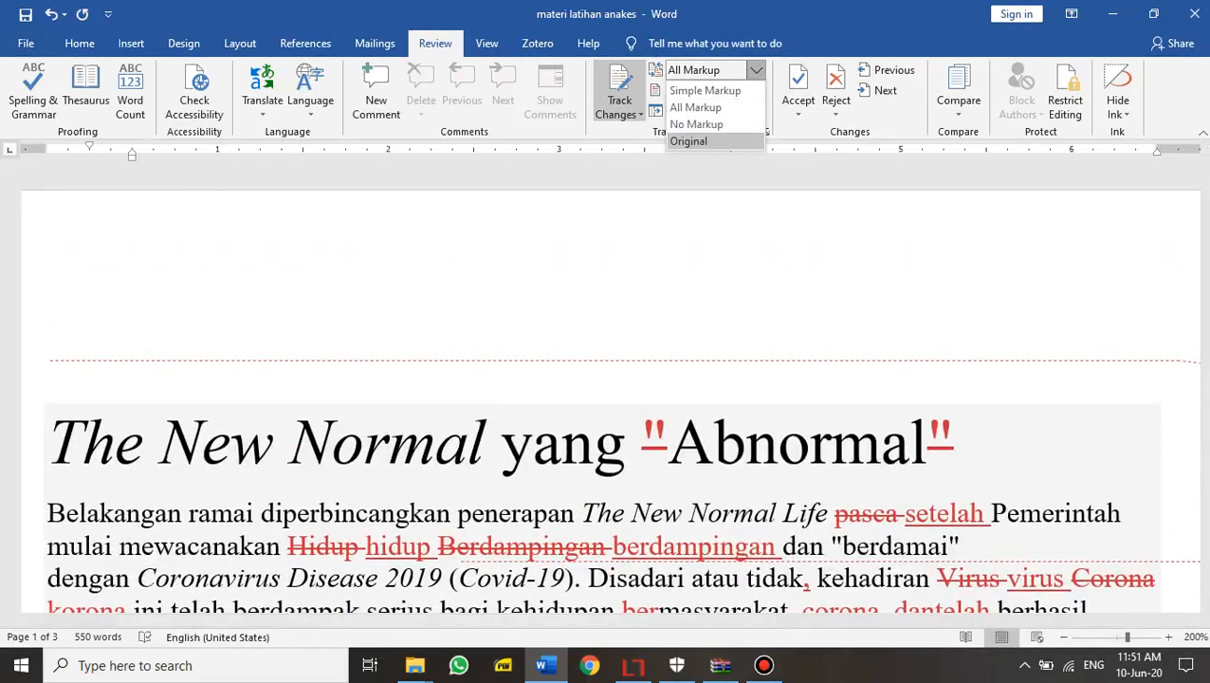
left_click(689, 140)
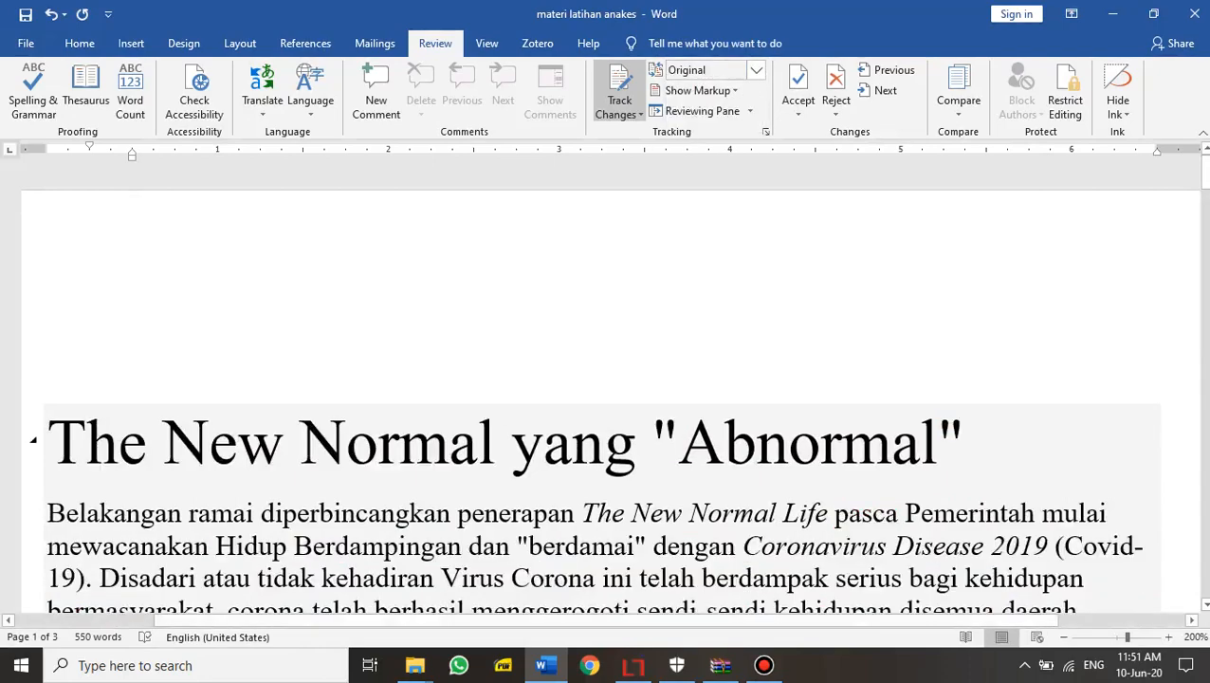
scroll(30, 436, "down", 5)
scroll(607, 379, "up", 3)
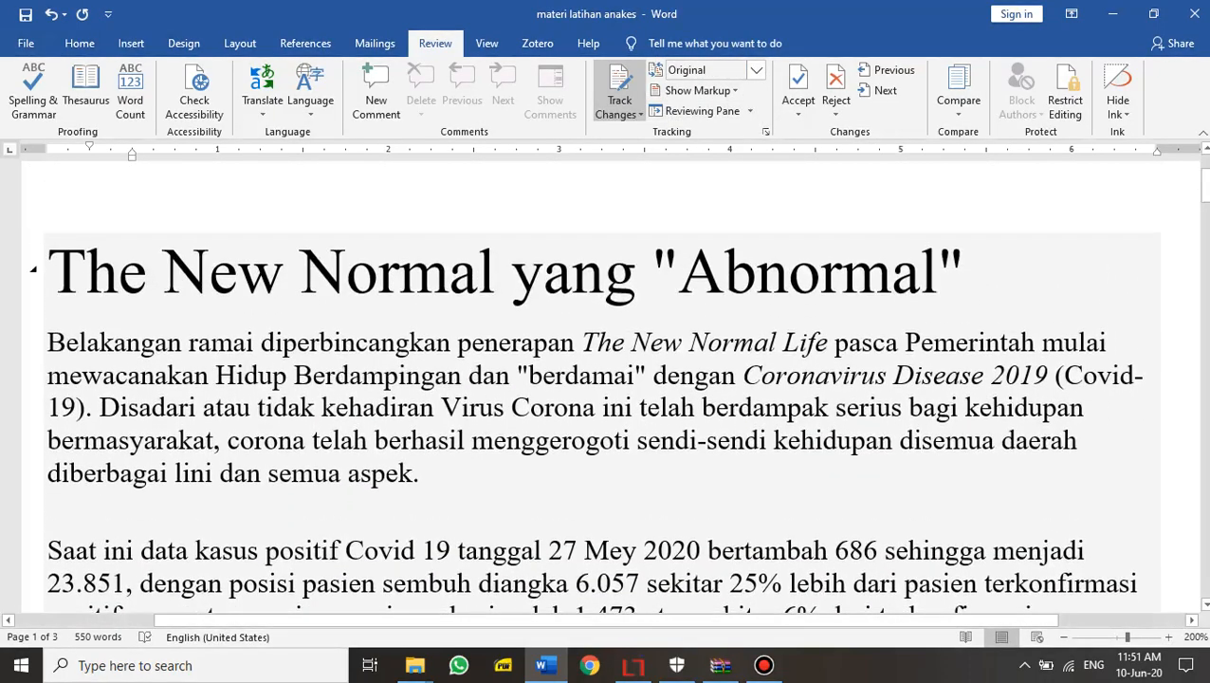
left_click(756, 69)
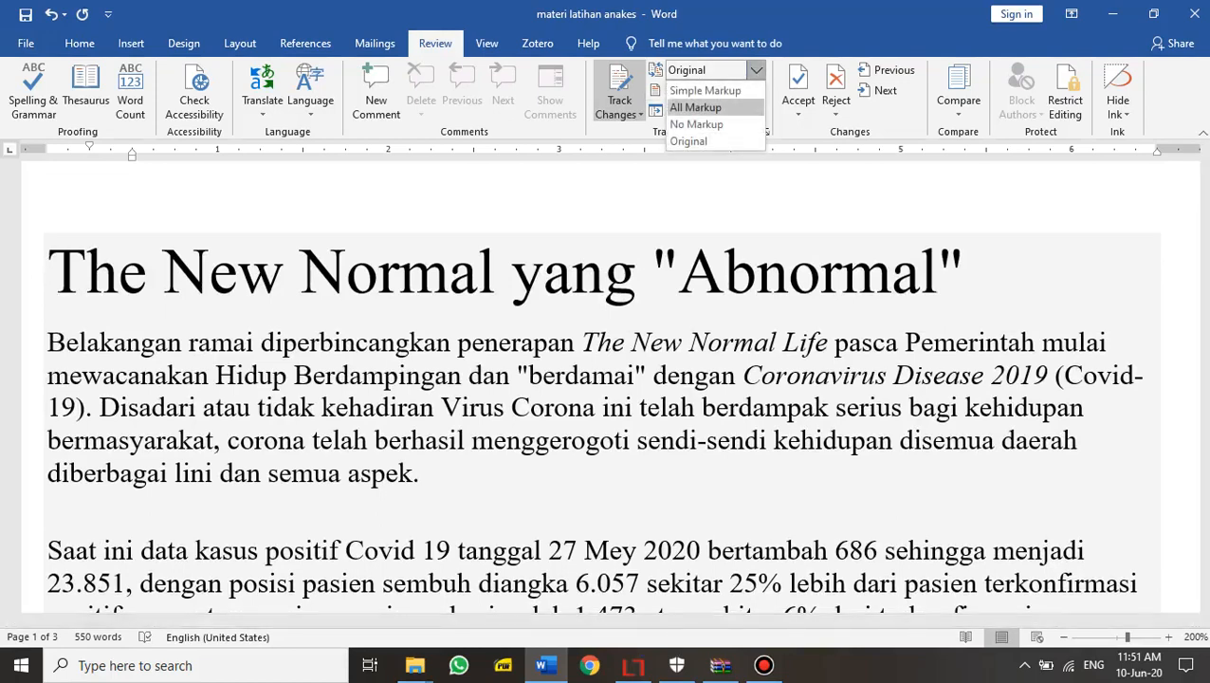
left_click(695, 106)
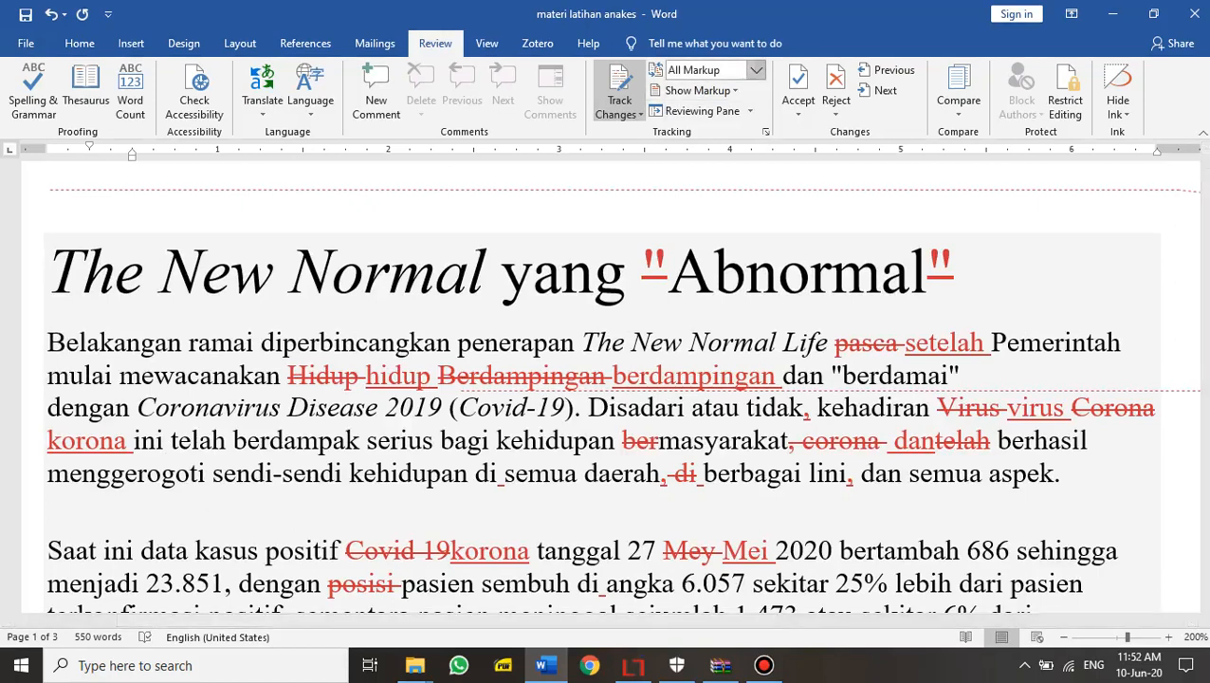
Display the article with No Markup to present the clean edited text
left_click(756, 70)
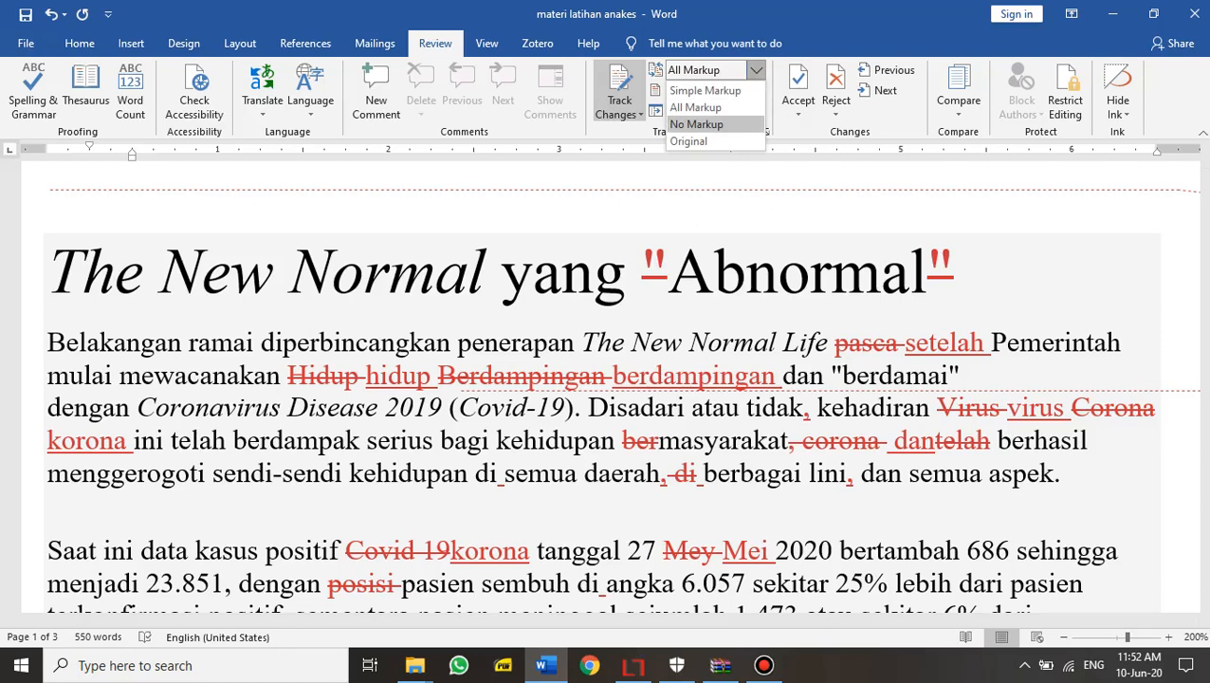
left_click(697, 124)
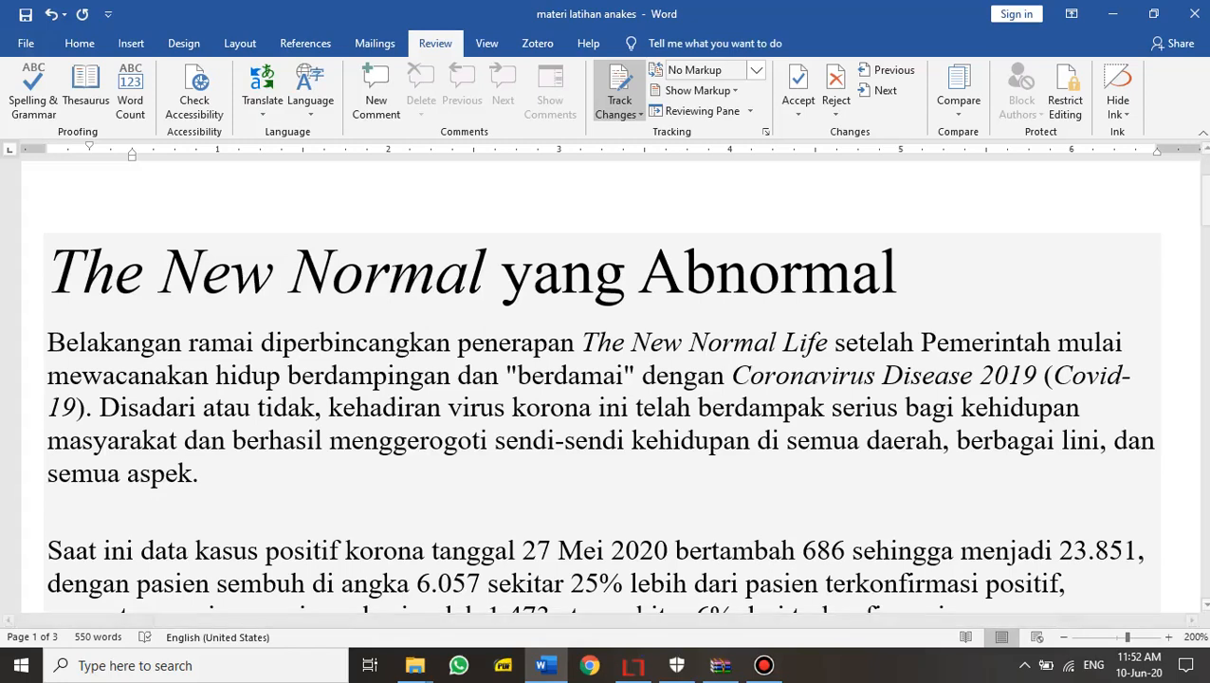
left_click(764, 666)
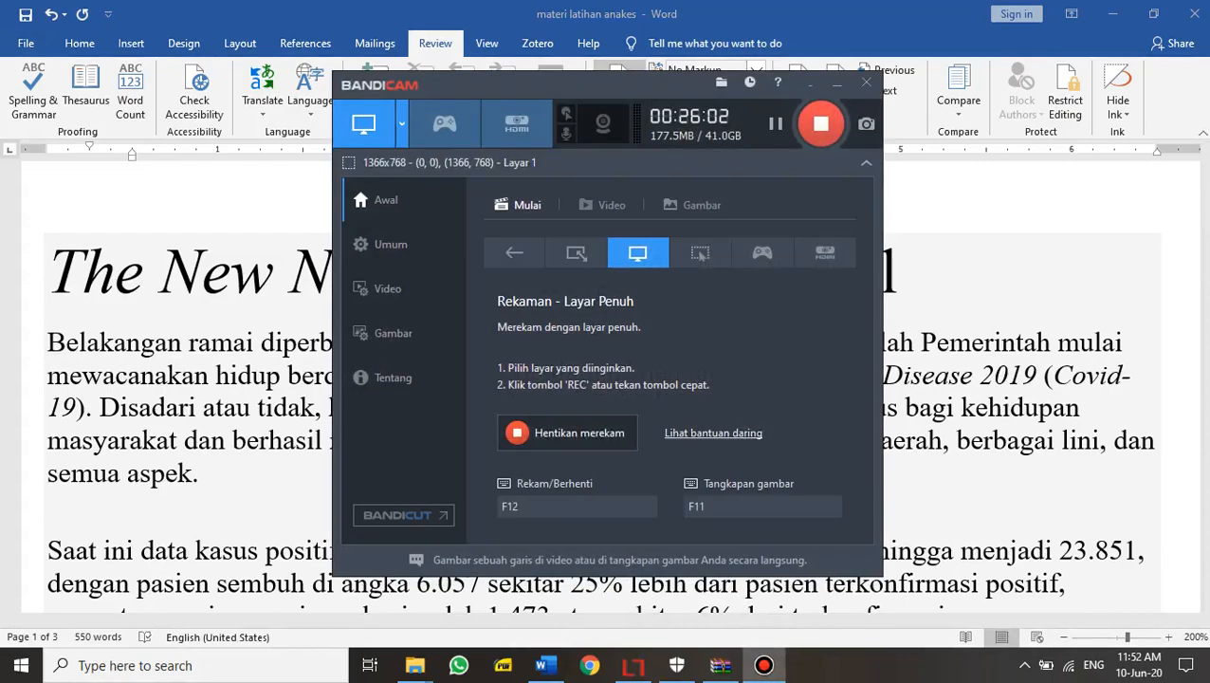